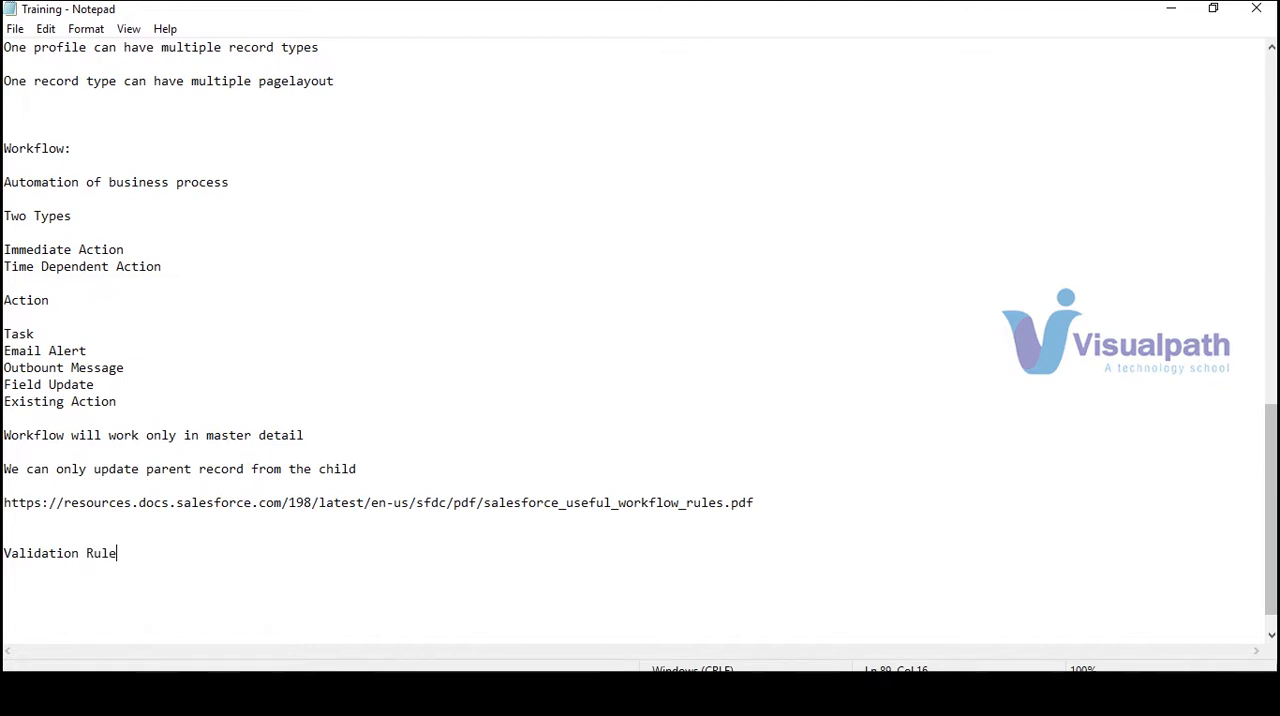
# Complete the heading "Validation Rules" in the notes and add a line beginning "Validate the" beneath it
pyautogui.press('Return')
pyautogui.press('Return')
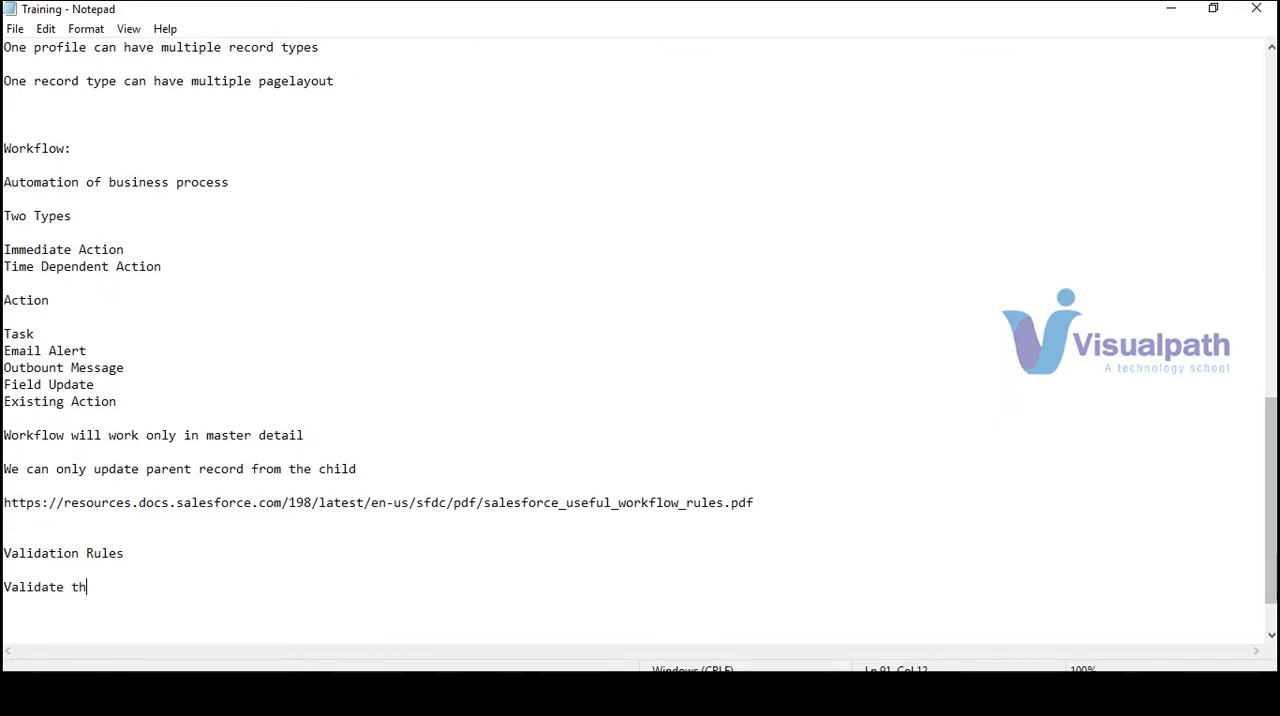
pyautogui.write('Validate the give data')
# Switch to Salesforce in the browser and start a new Demo record
pyautogui.click(1170, 10)
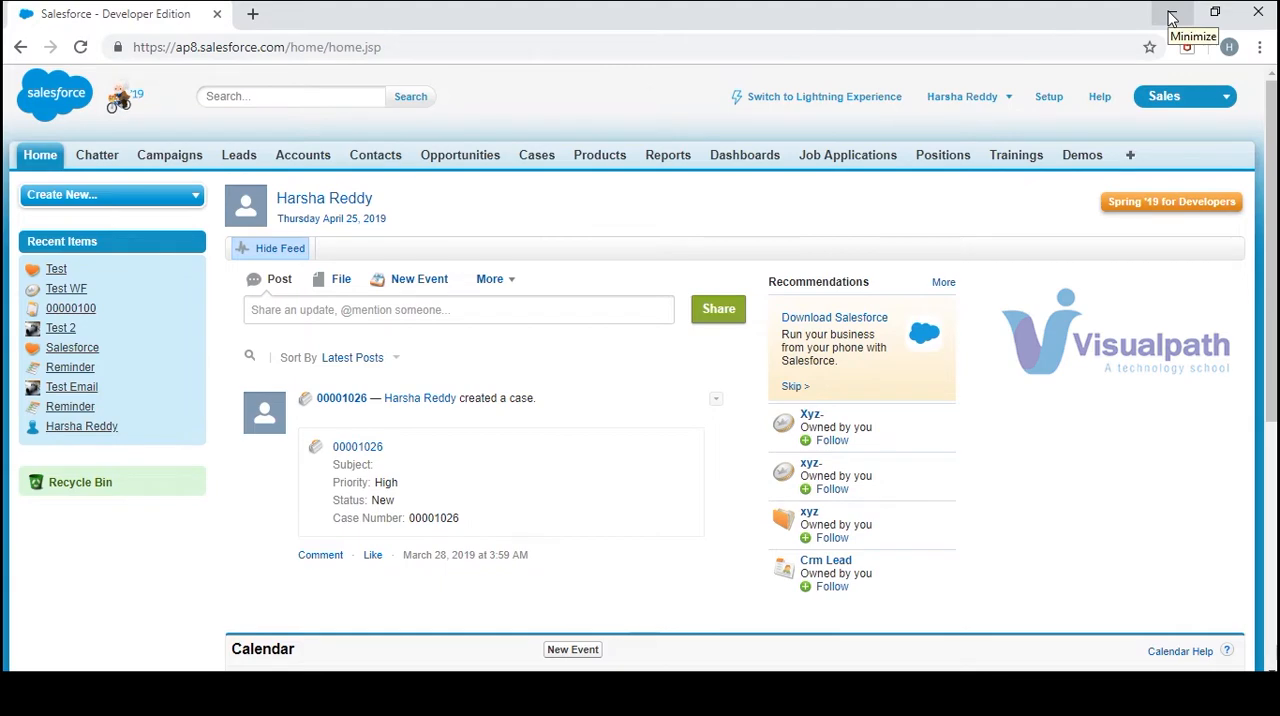
pyautogui.click(1088, 162)
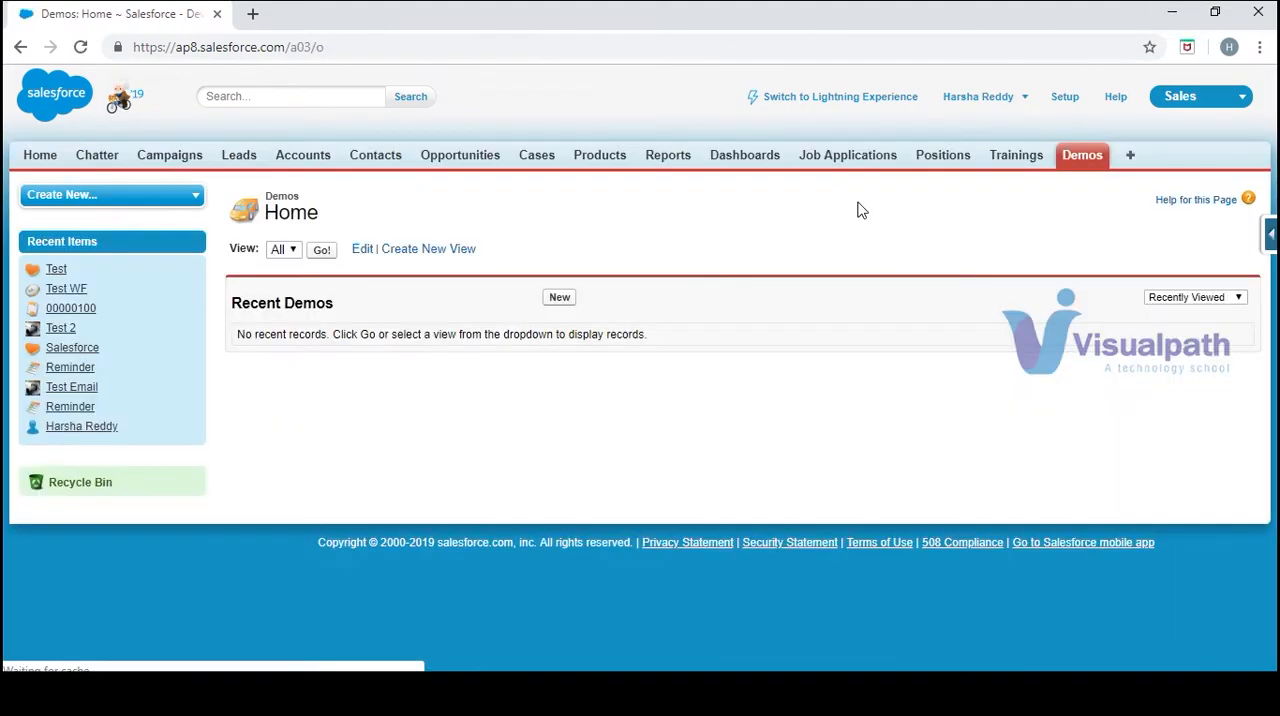
pyautogui.click(559, 298)
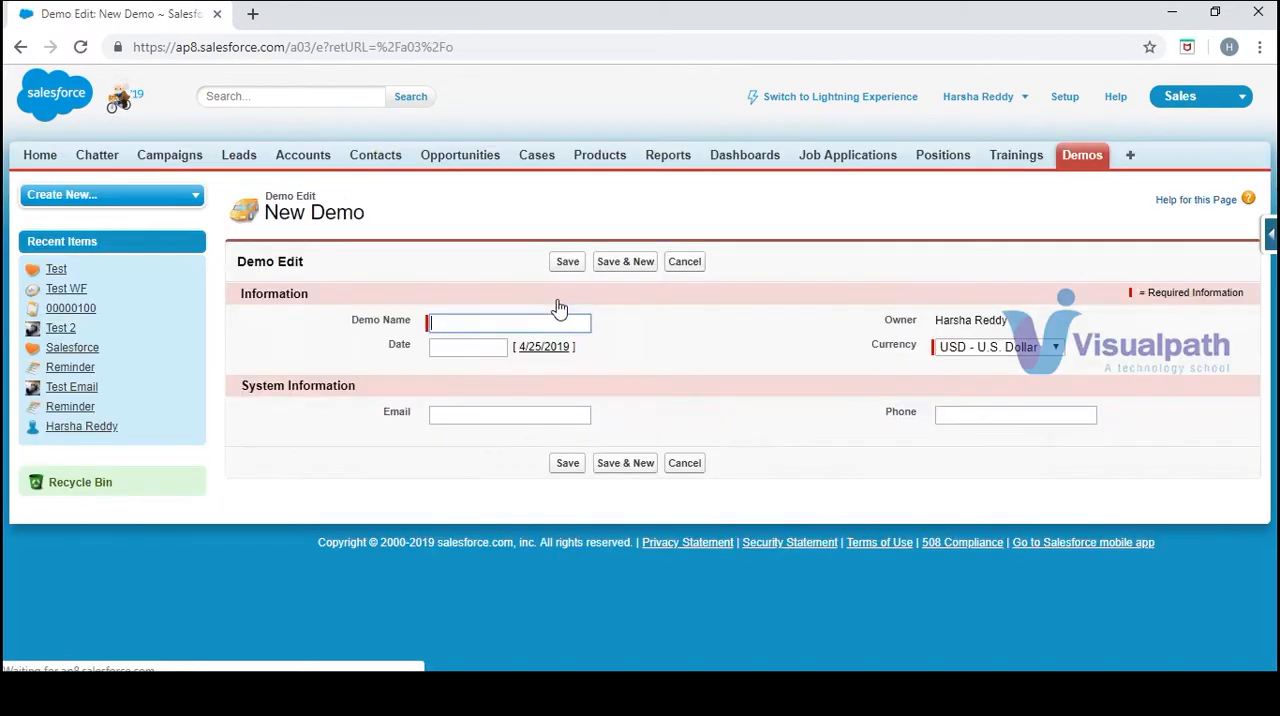
# Open the validation rules of the Demo object from the new record page
pyautogui.click(1272, 235)
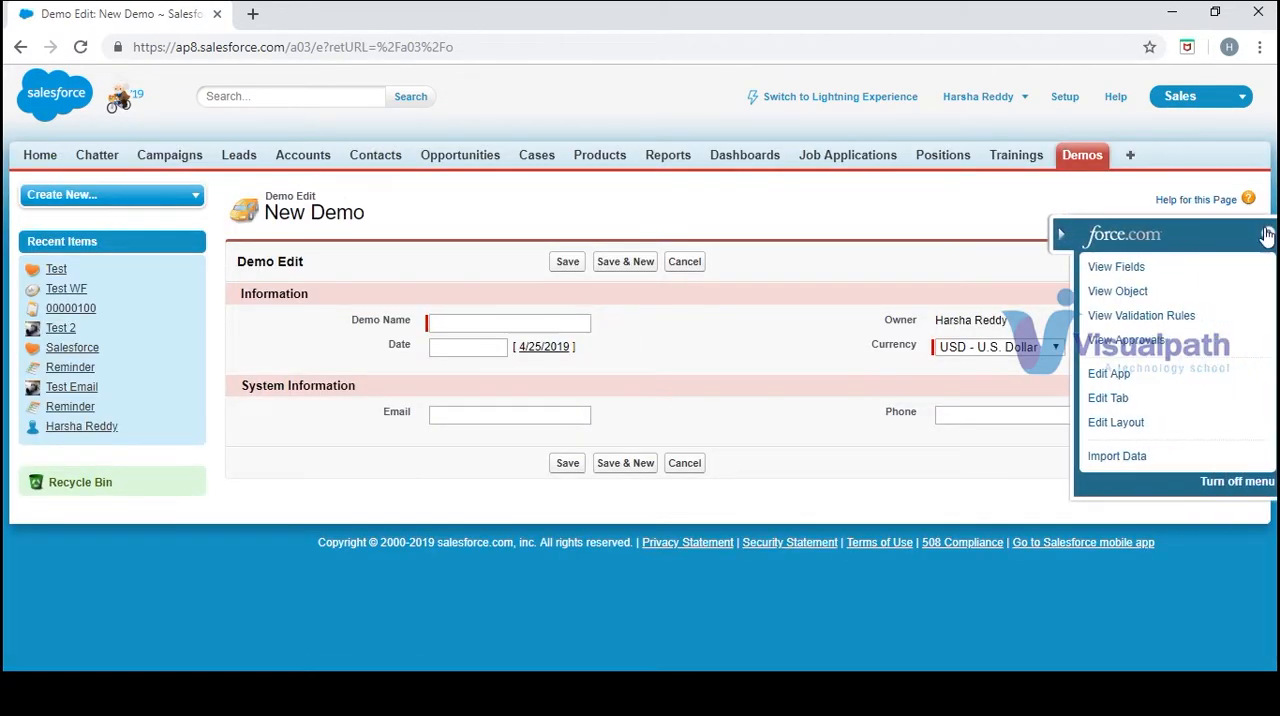
pyautogui.click(1135, 318)
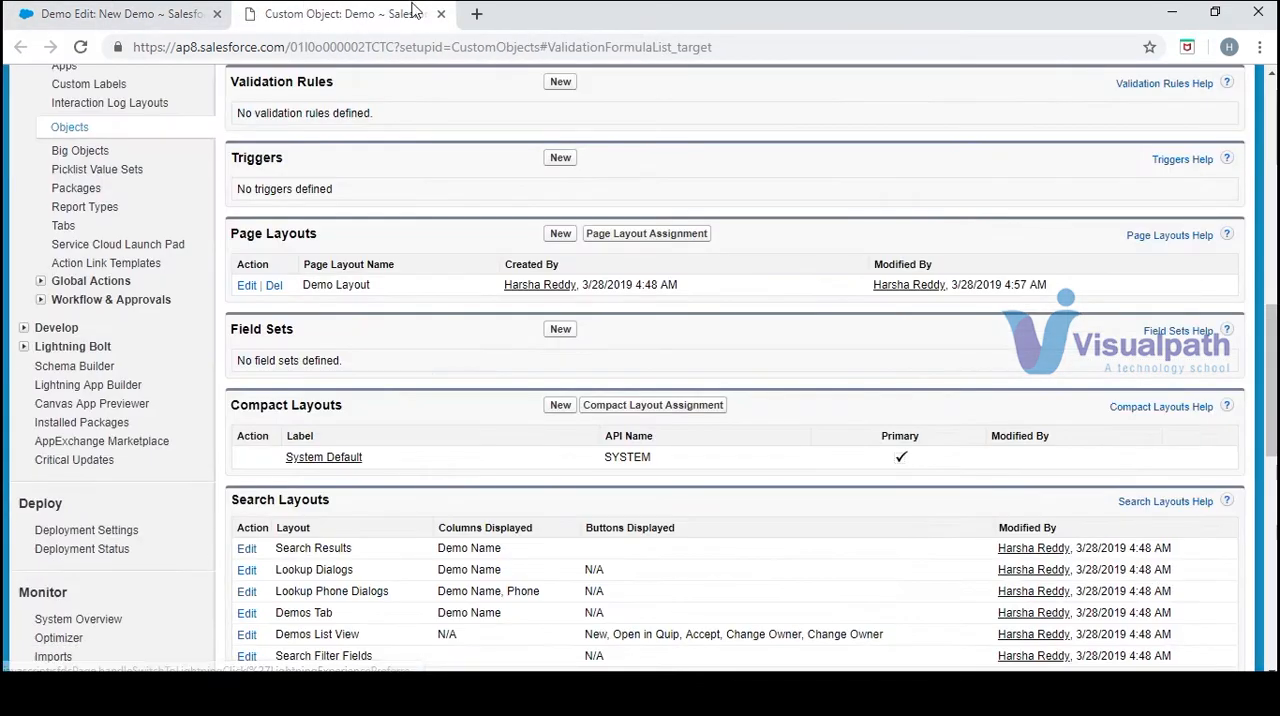
pyautogui.click(441, 14)
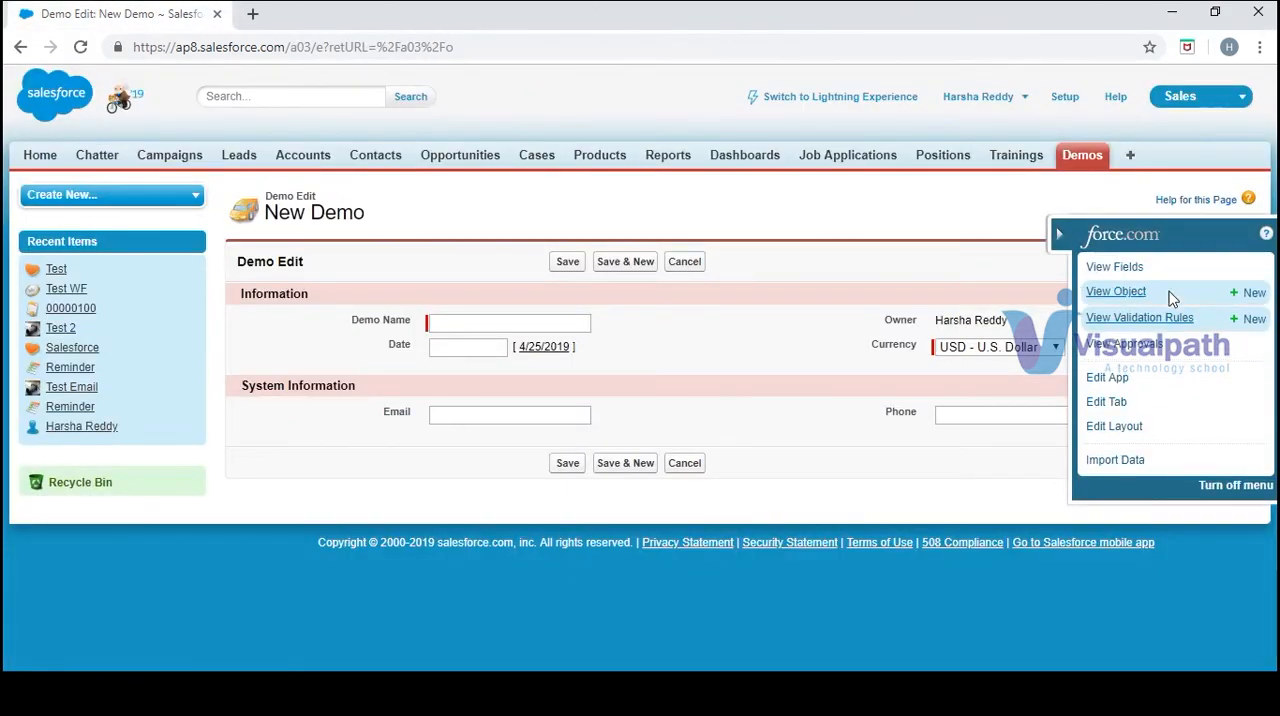
pyautogui.click(1160, 318)
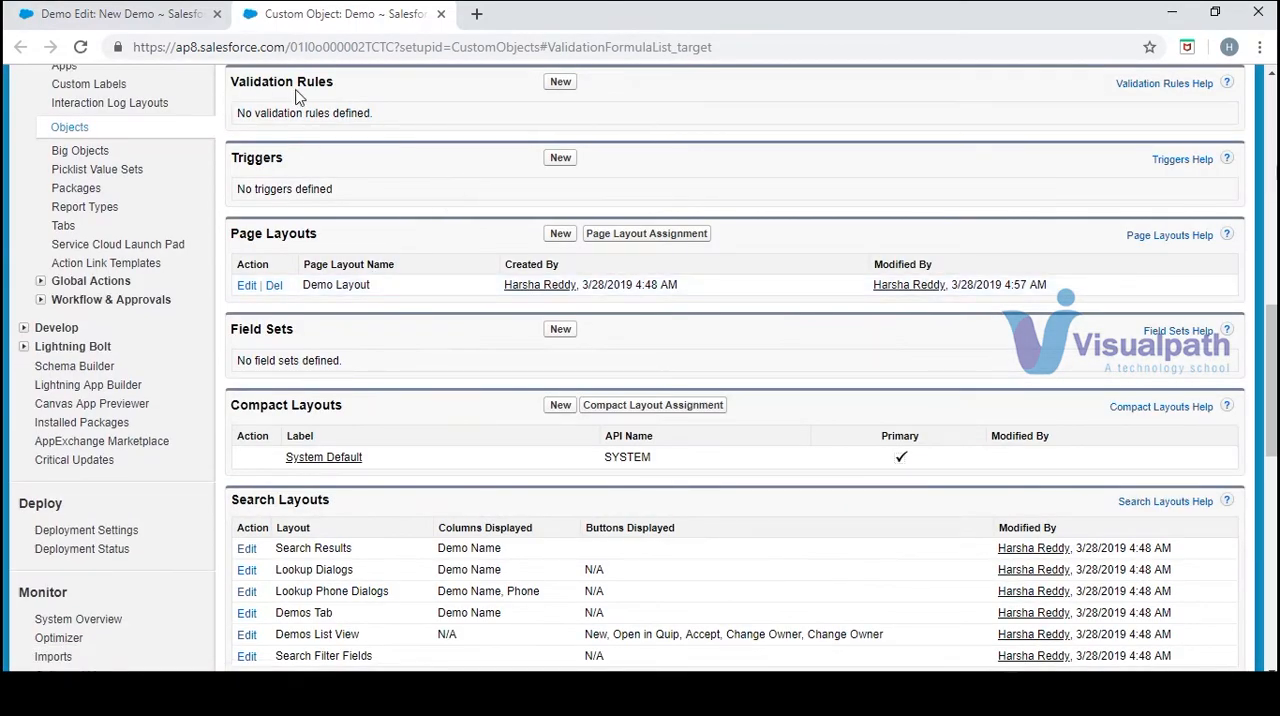
# Create a new validation rule for the Demo object and name it Email_Val
pyautogui.click(560, 81)
pyautogui.click(371, 333)
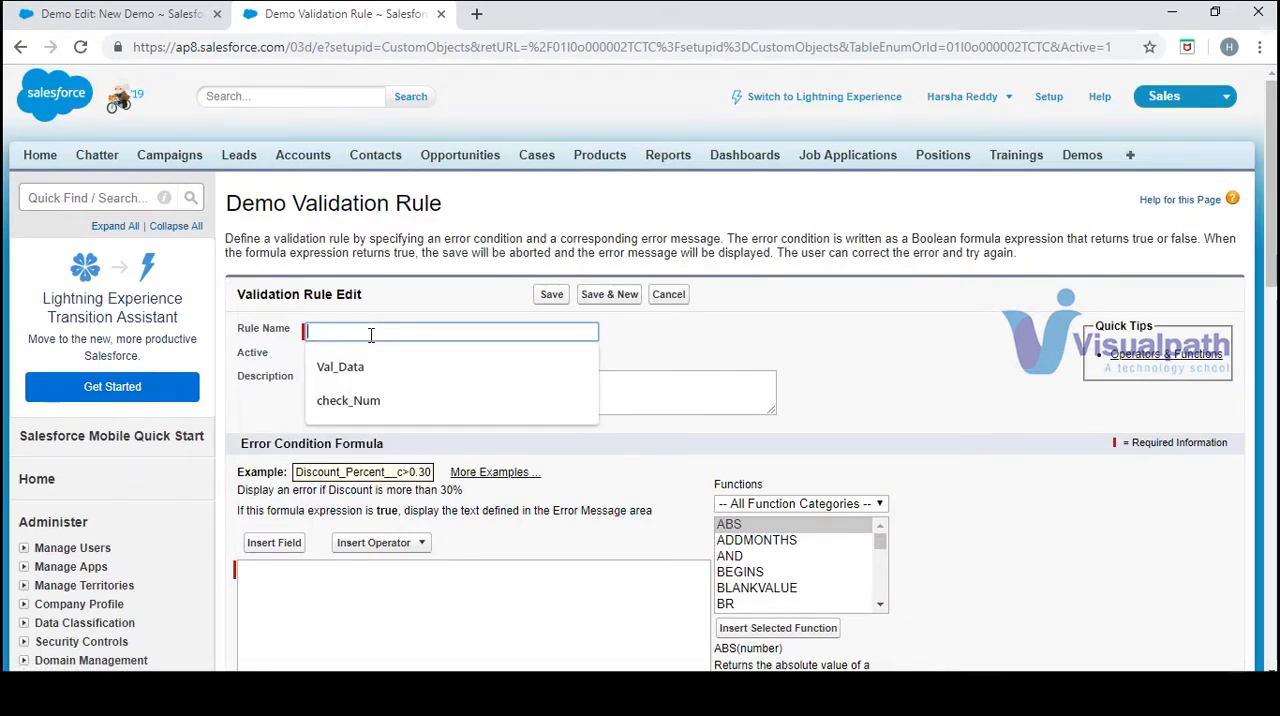
pyautogui.write('Em')
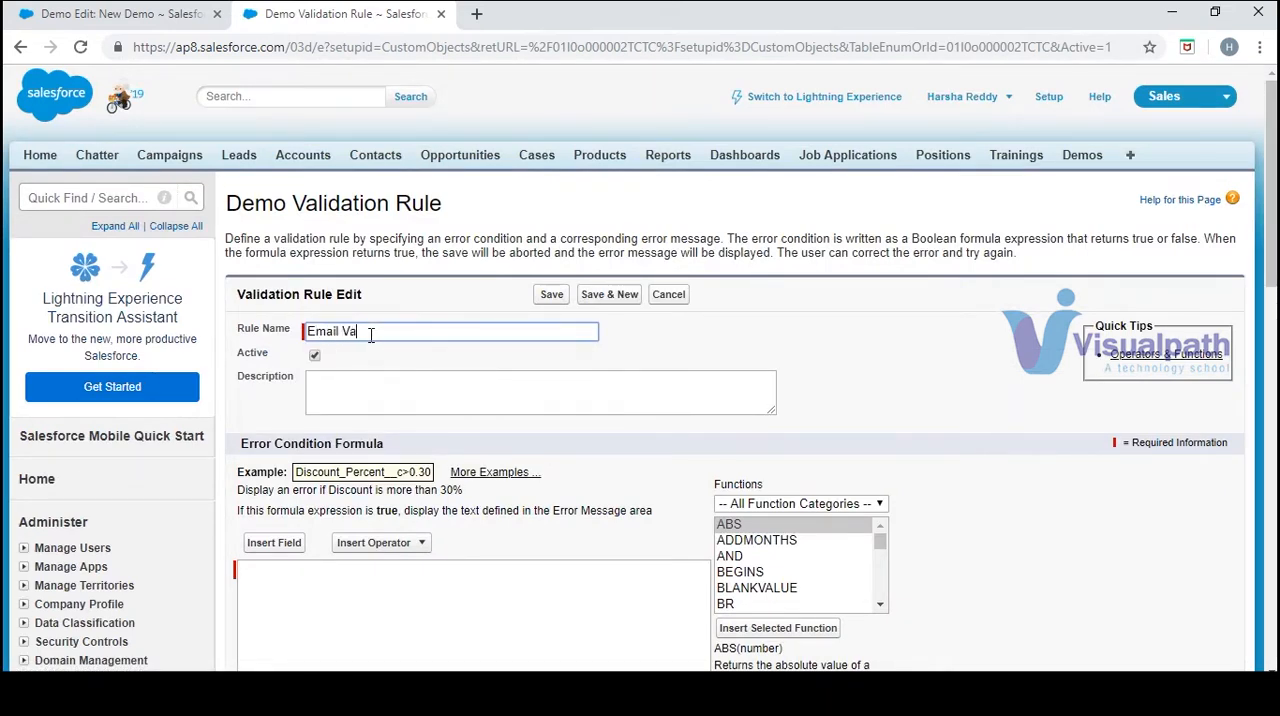
pyautogui.write('ail_Val')
# Examine the formula functions available for the error condition, including the descriptions of ISBLANK, AND, BLANKVALUE and BR
pyautogui.click(408, 576)
pyautogui.scroll(-3, 1250, 253)
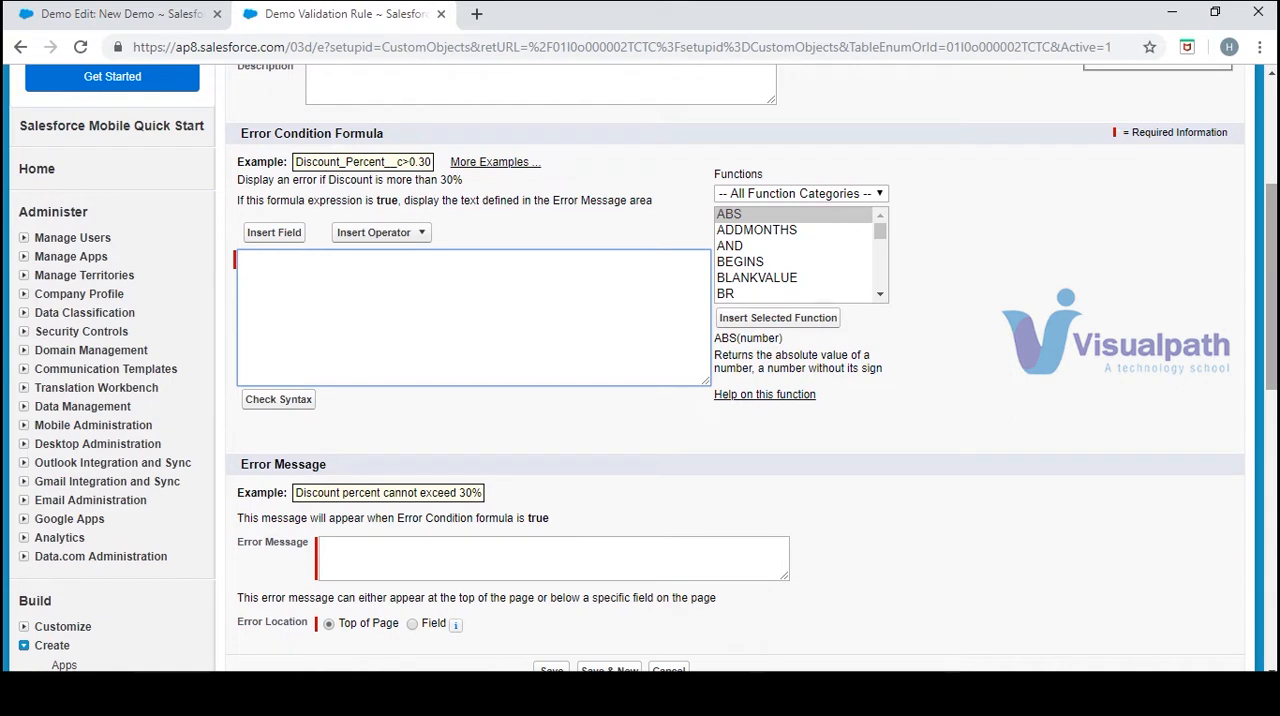
pyautogui.click(1276, 327)
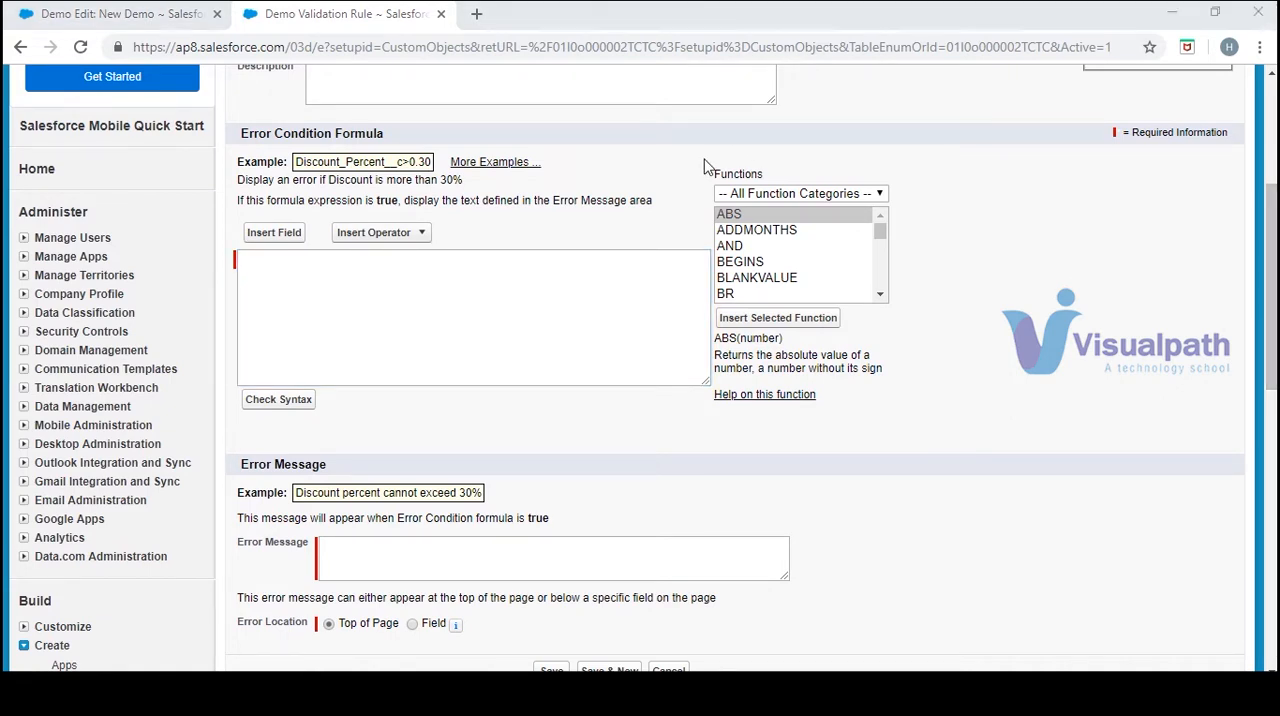
pyautogui.click(881, 295)
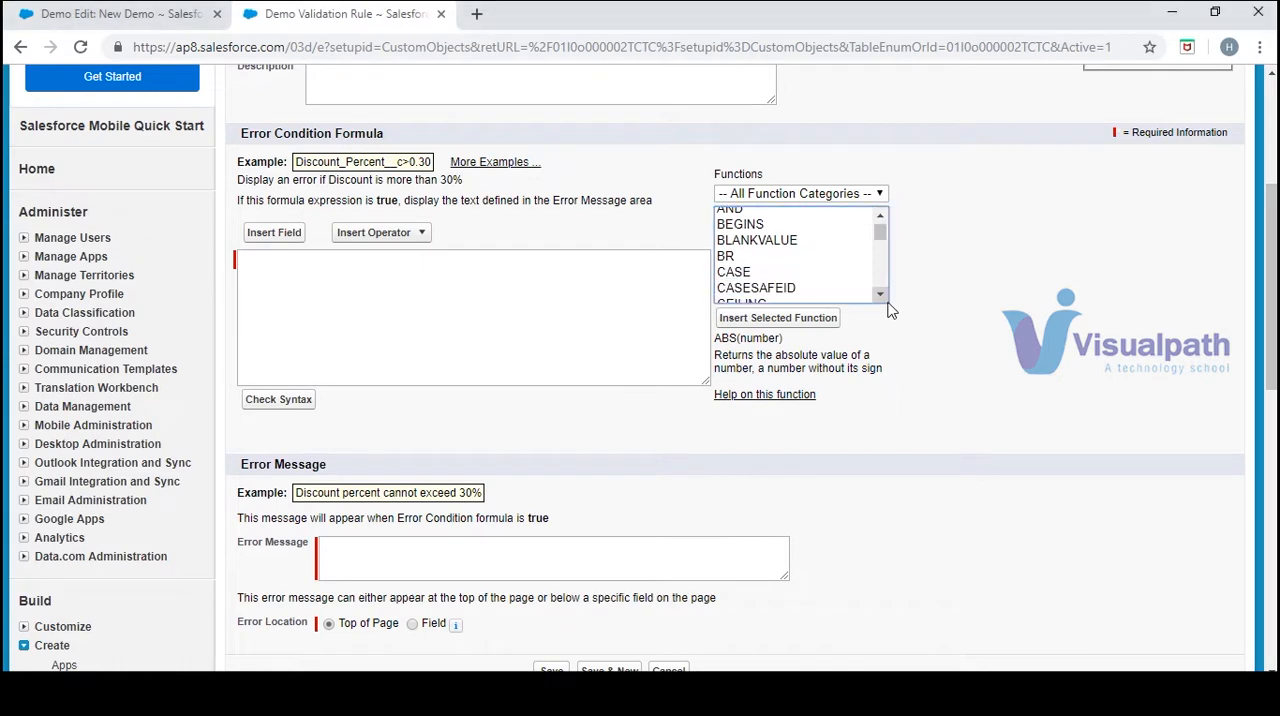
pyautogui.click(883, 297)
pyautogui.click(883, 297)
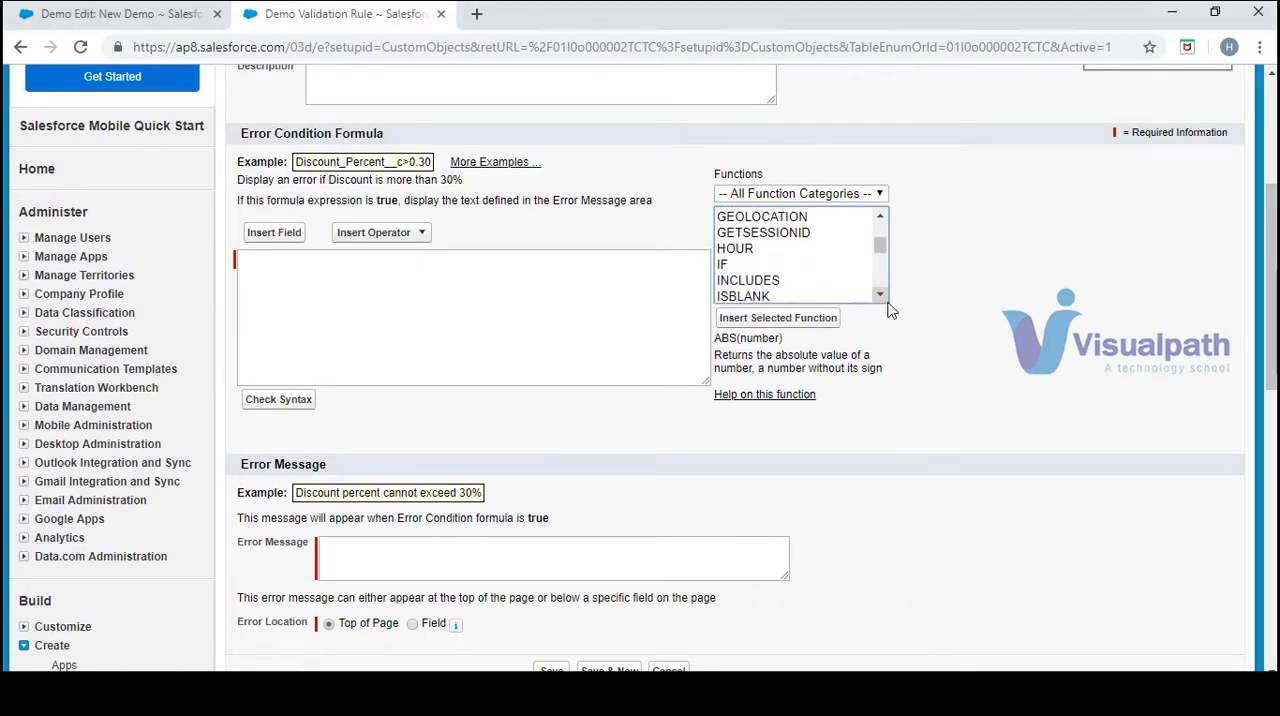
pyautogui.click(883, 297)
pyautogui.click(757, 261)
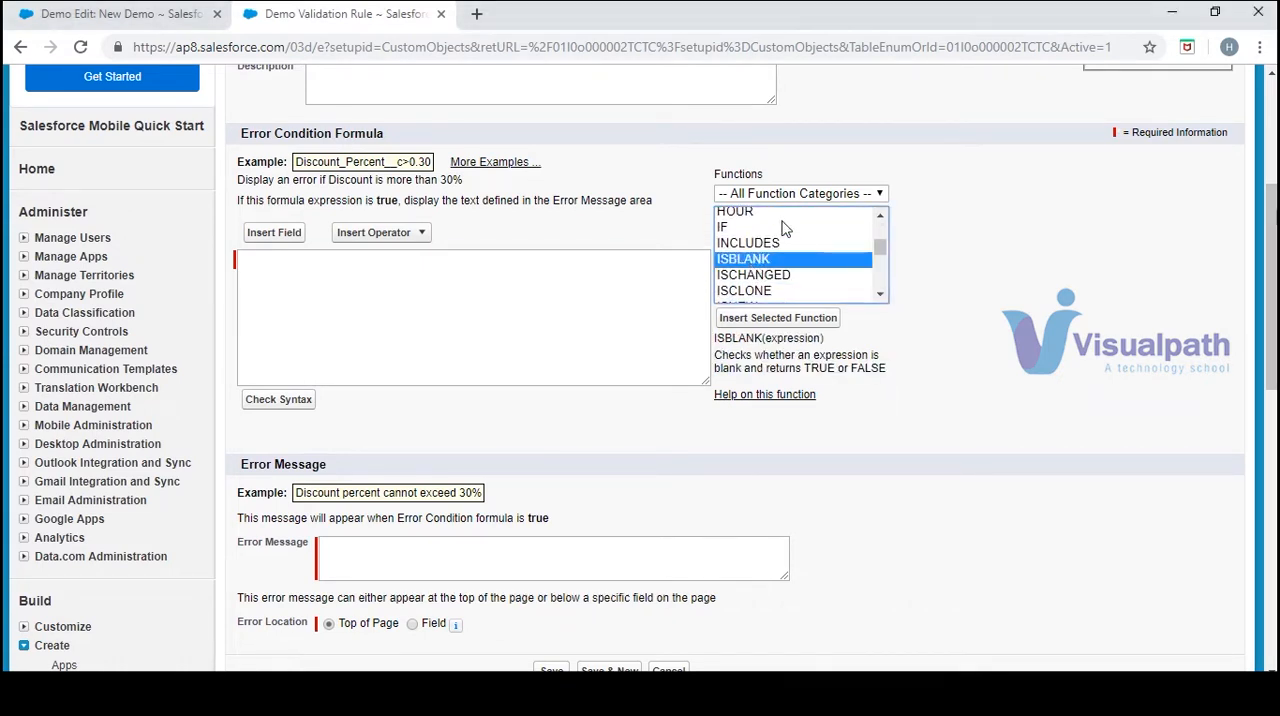
pyautogui.scroll(7, 882, 226)
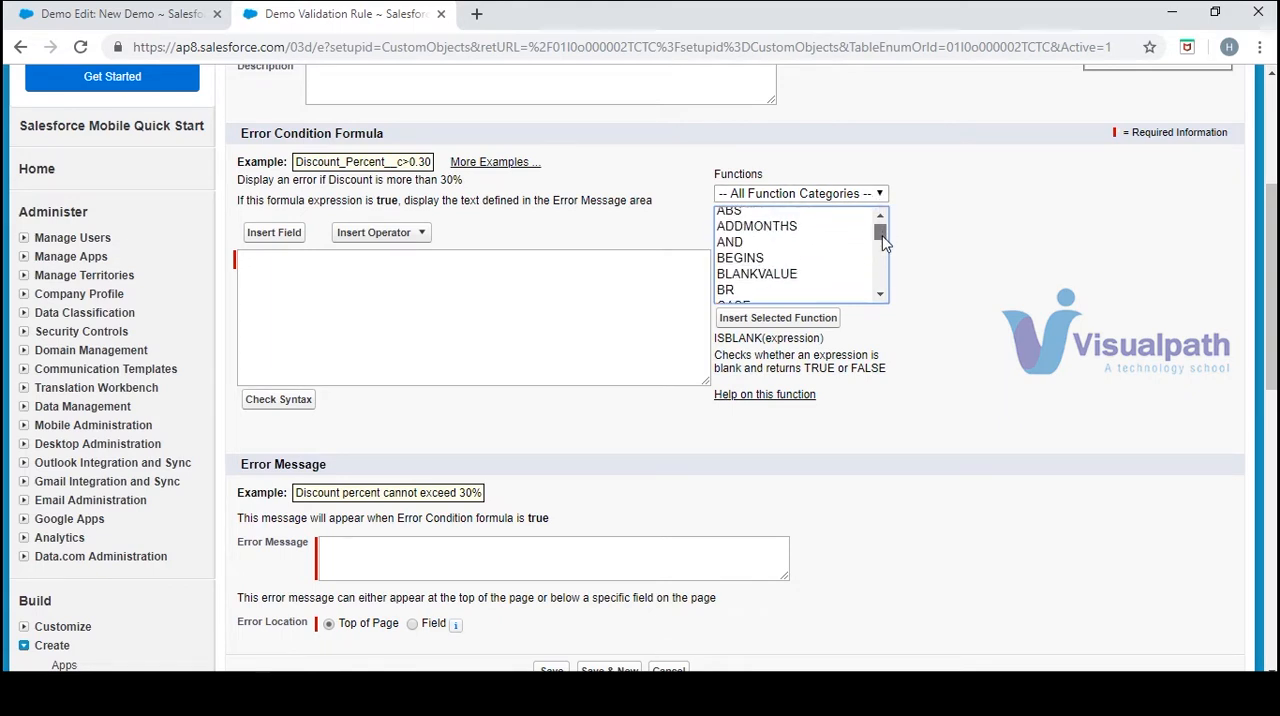
pyautogui.click(737, 232)
pyautogui.click(736, 246)
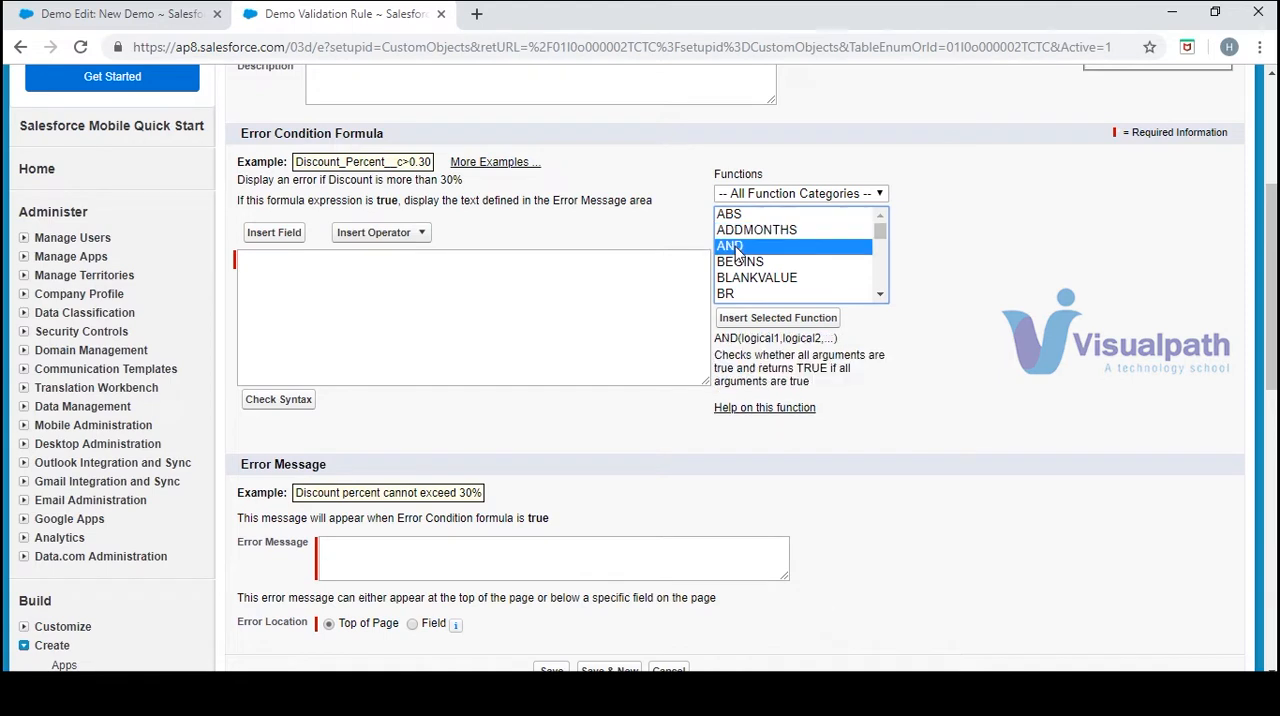
pyautogui.click(757, 280)
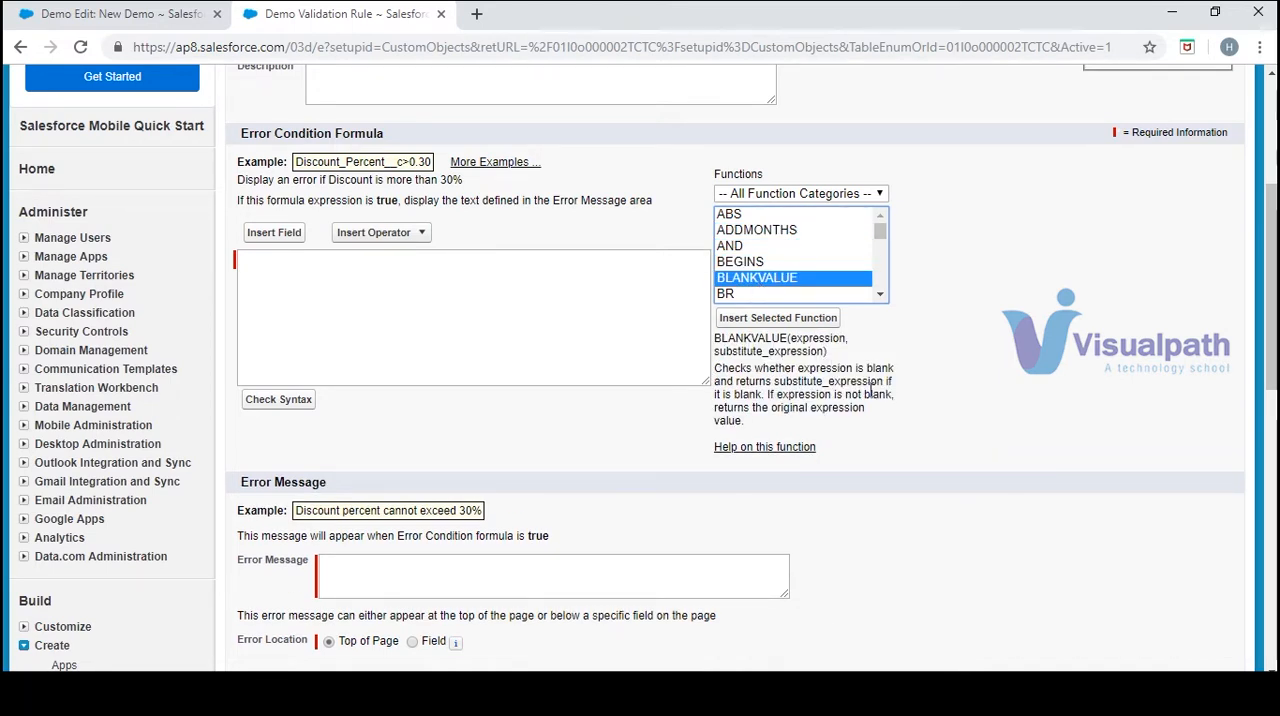
pyautogui.click(751, 293)
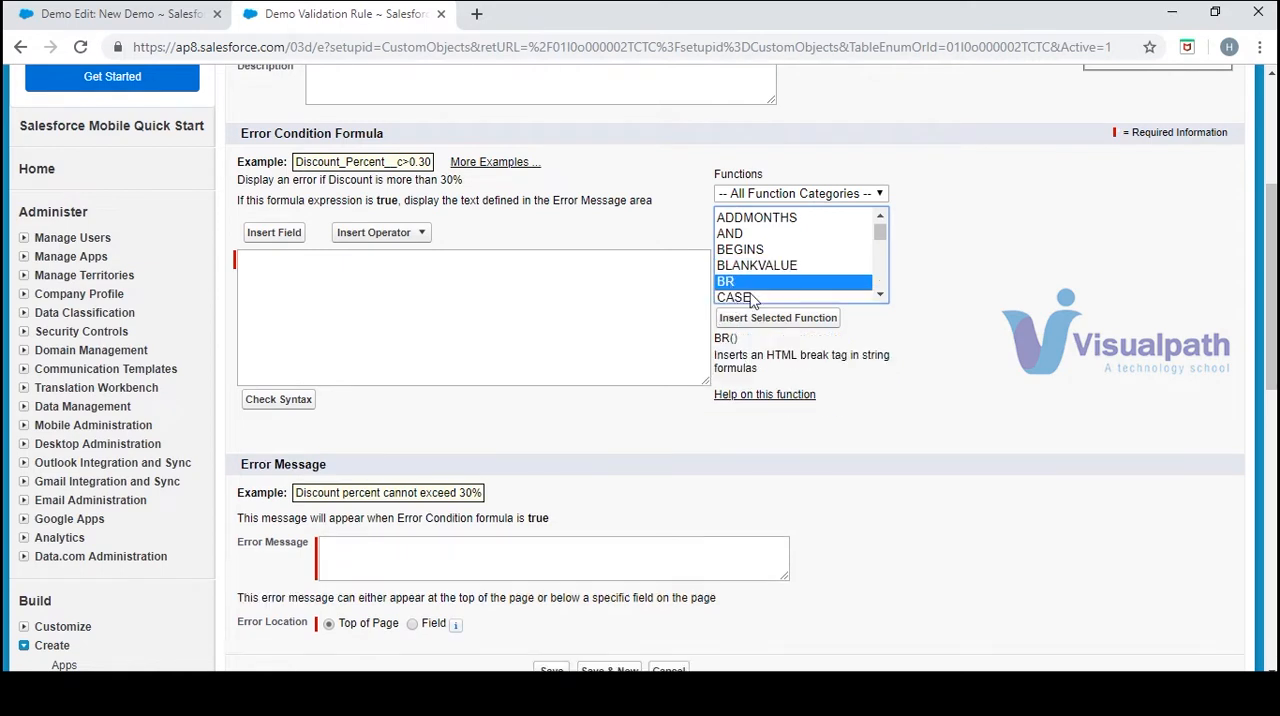
# Find the ISBLANK function and insert it into the error condition formula
pyautogui.scroll(-3, 876, 298)
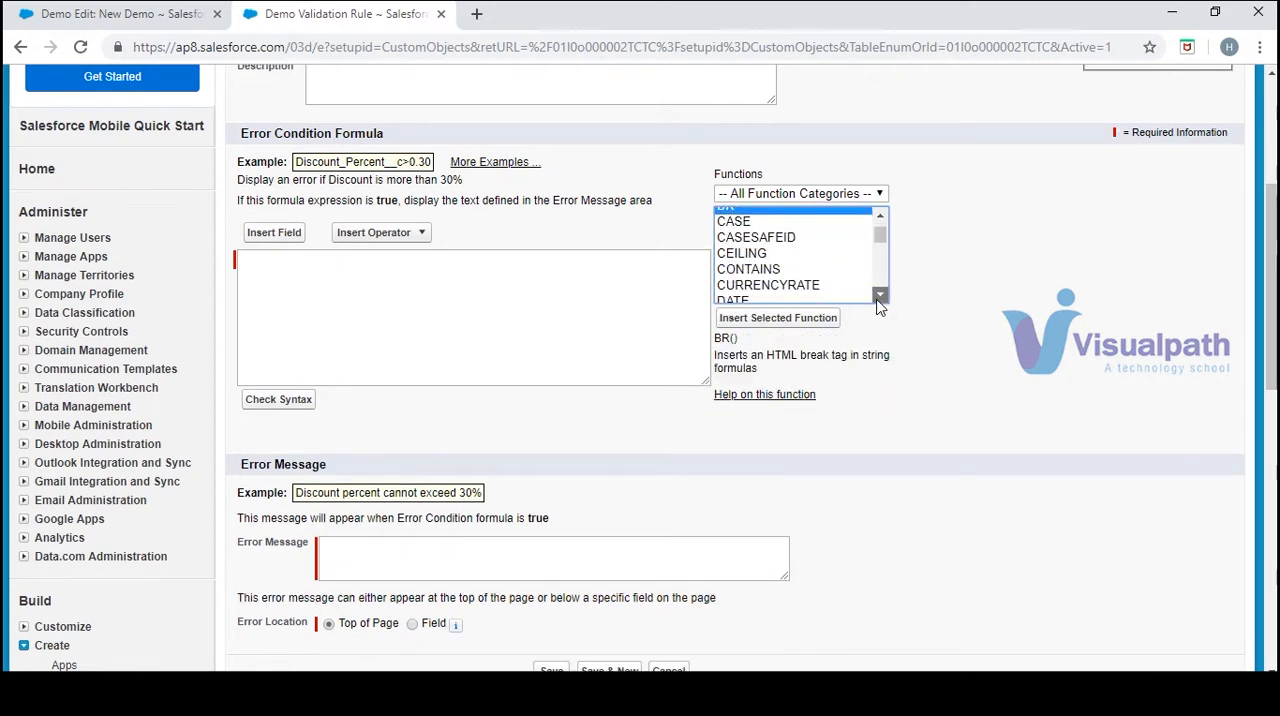
pyautogui.click(884, 294)
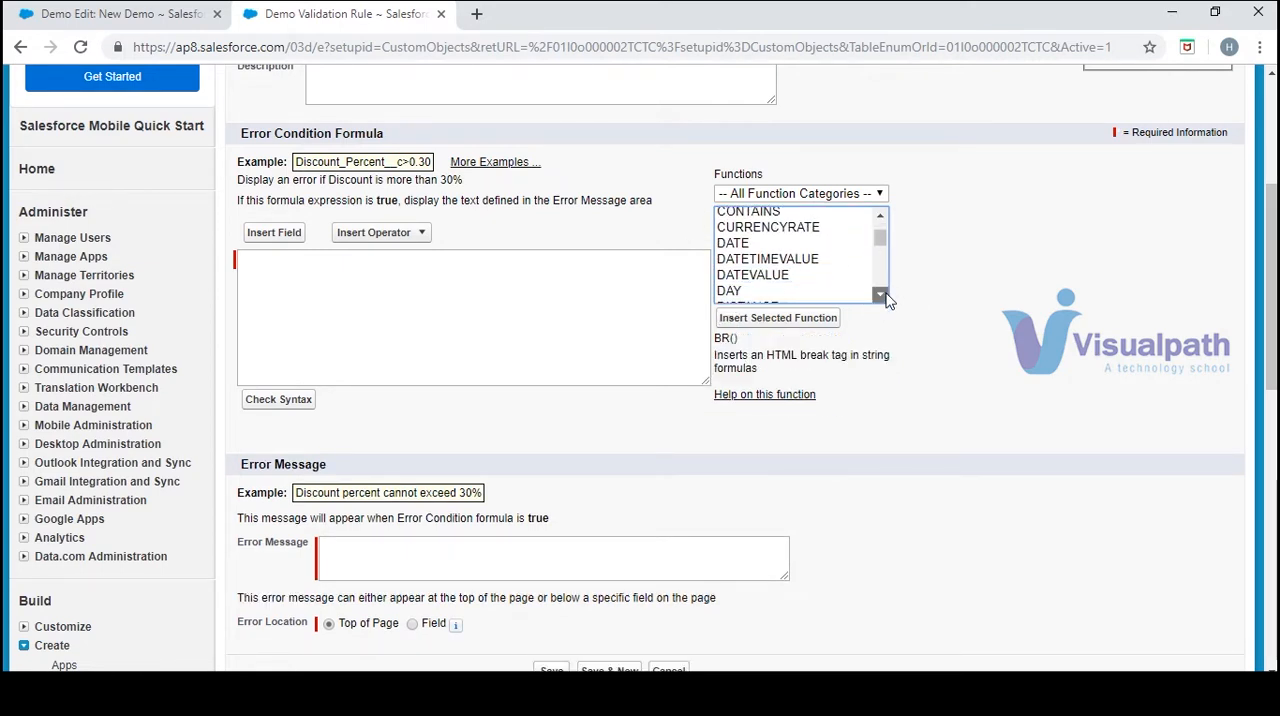
pyautogui.click(884, 294)
pyautogui.click(884, 294)
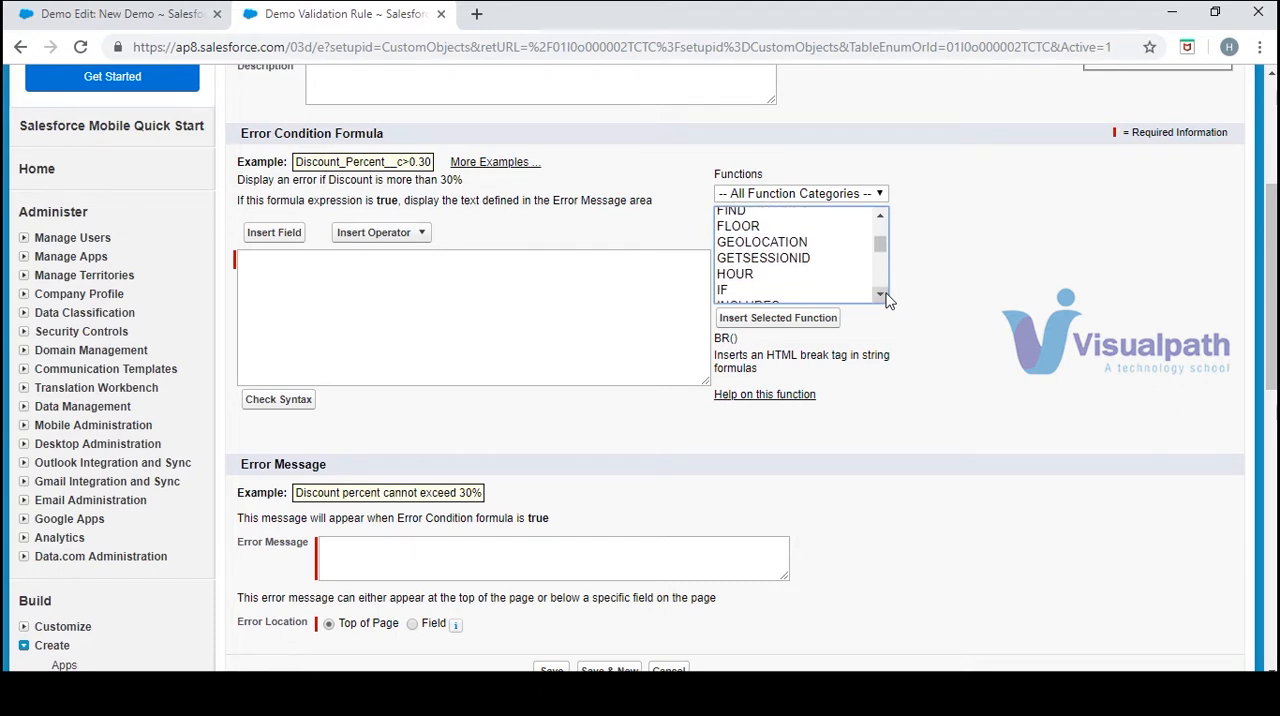
pyautogui.click(884, 294)
pyautogui.click(884, 294)
pyautogui.click(882, 294)
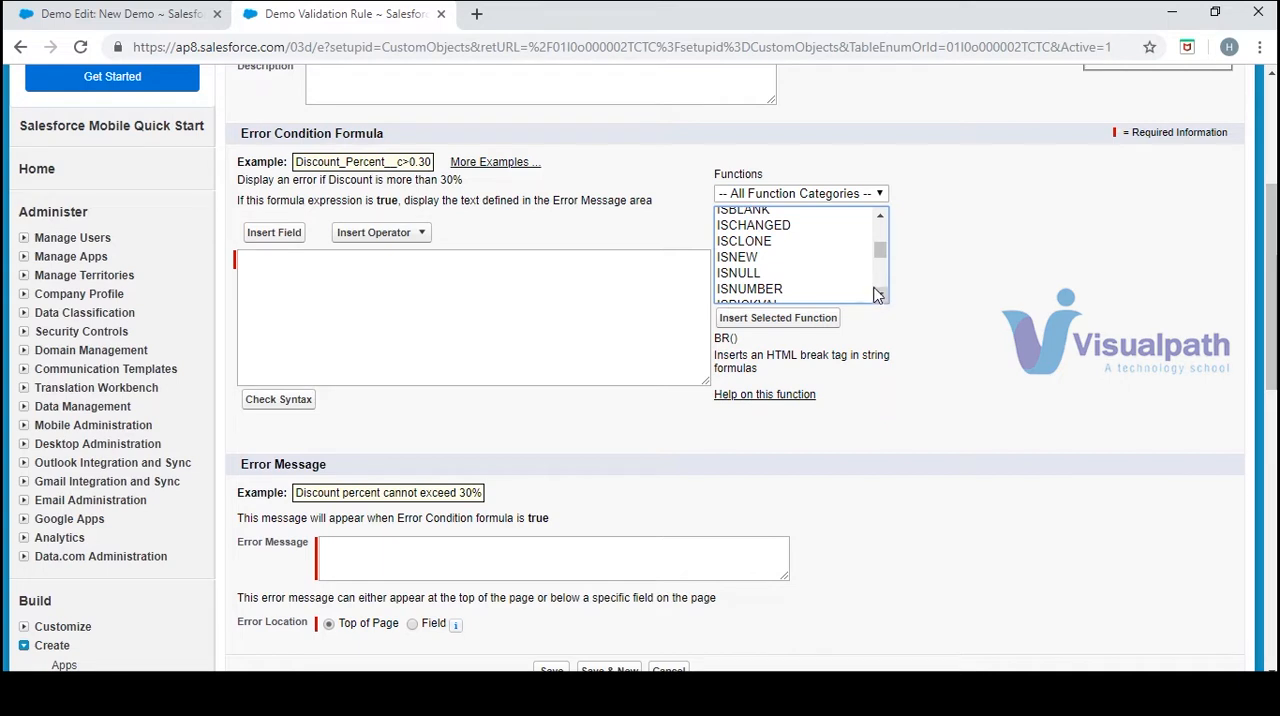
pyautogui.click(882, 294)
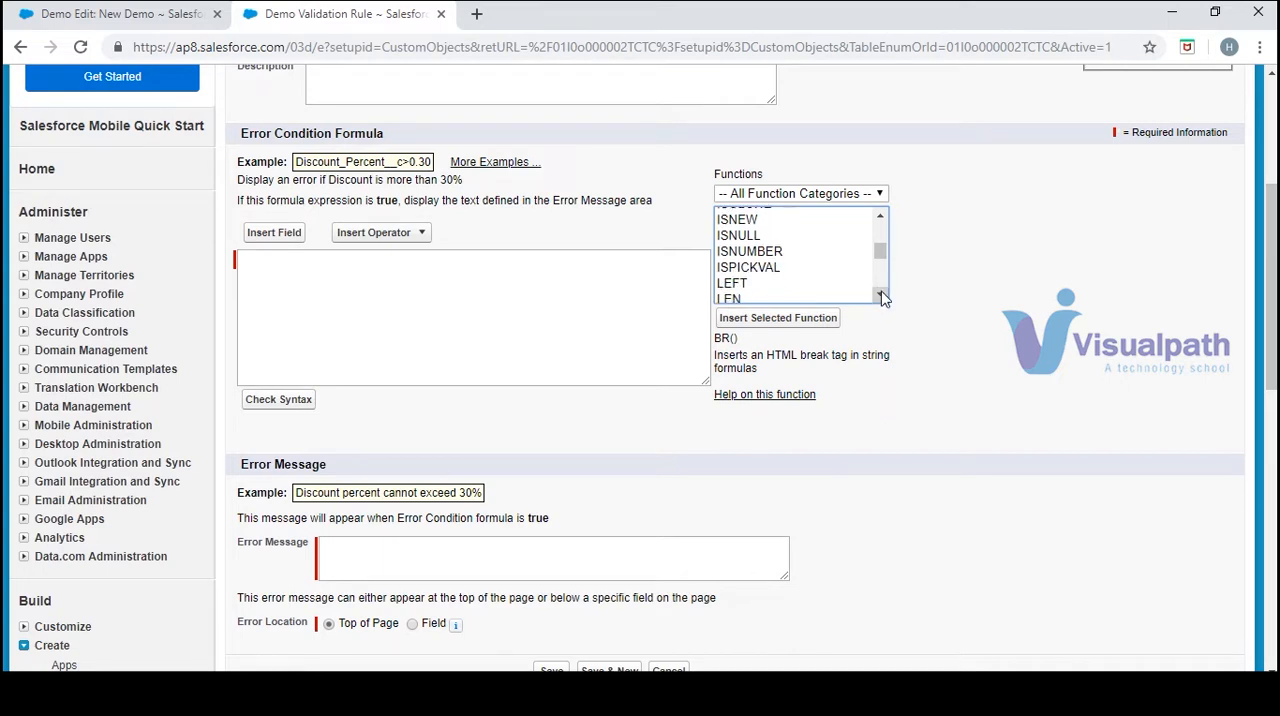
pyautogui.click(882, 215)
pyautogui.click(882, 215)
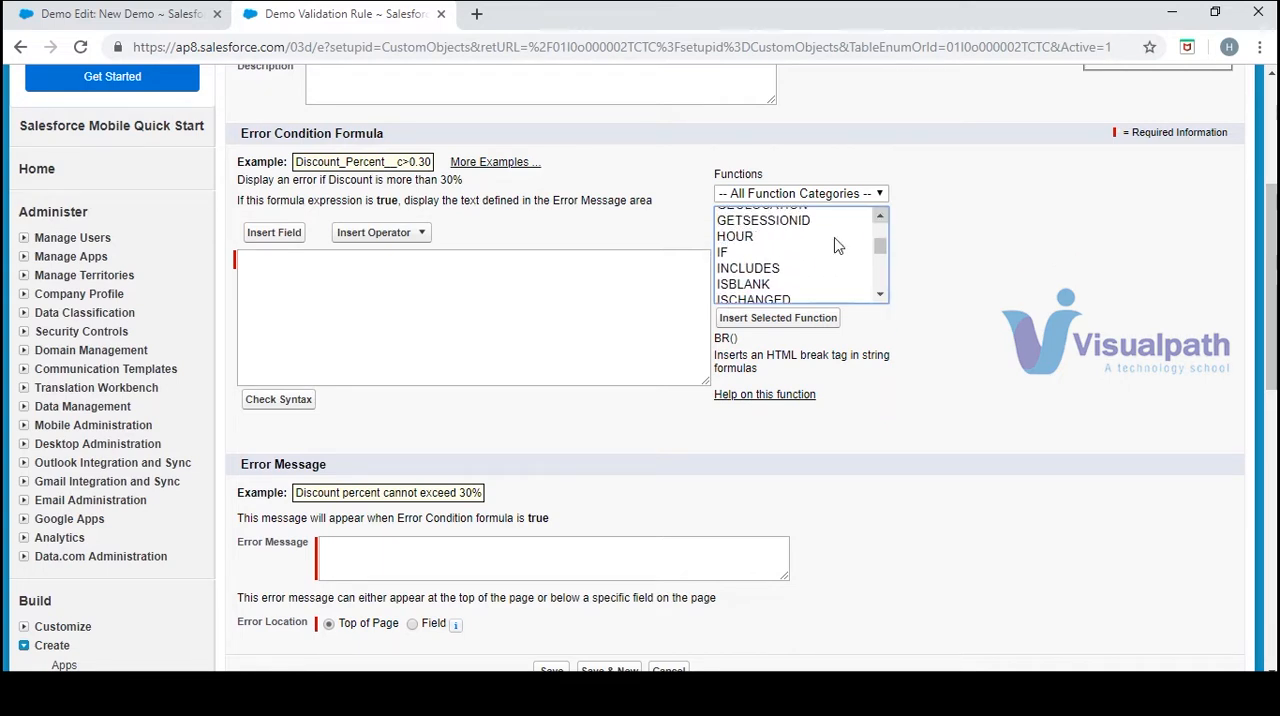
pyautogui.click(805, 285)
pyautogui.click(799, 318)
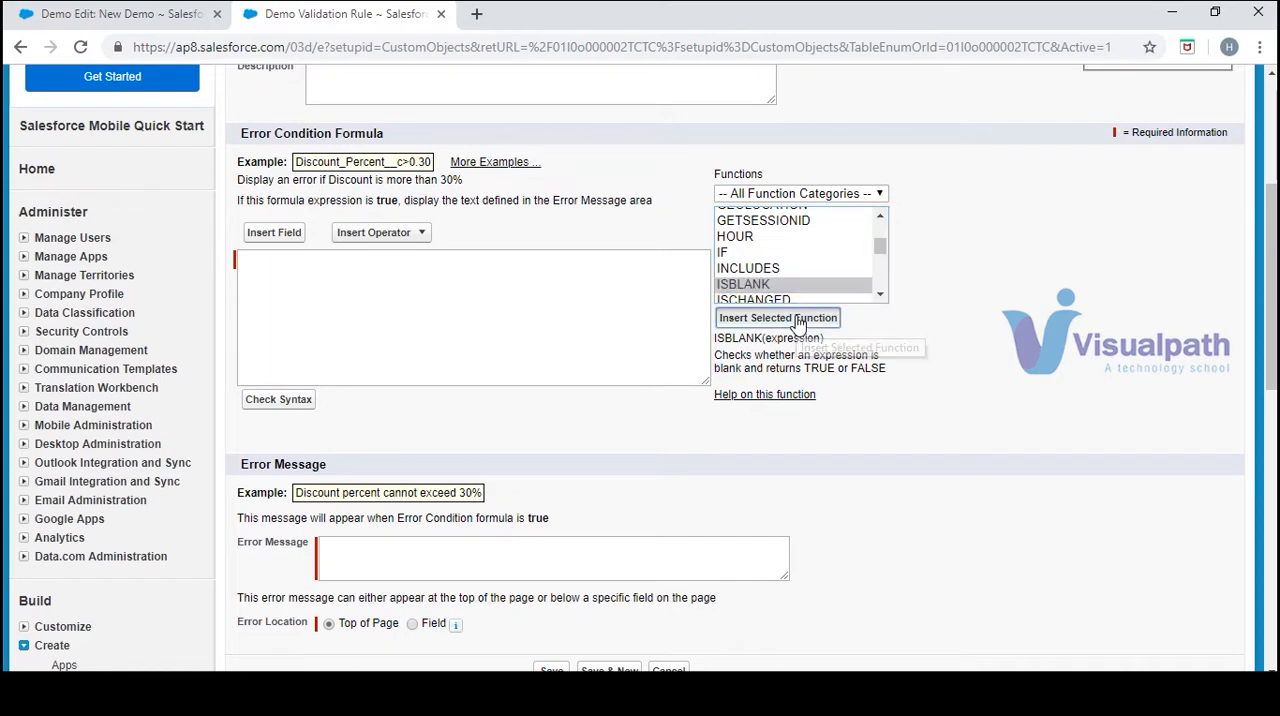
# Replace the ISBLANK expression placeholder with the Demo object's Email field and check the formula's syntax
pyautogui.doubleClick(350, 258)
pyautogui.click(274, 232)
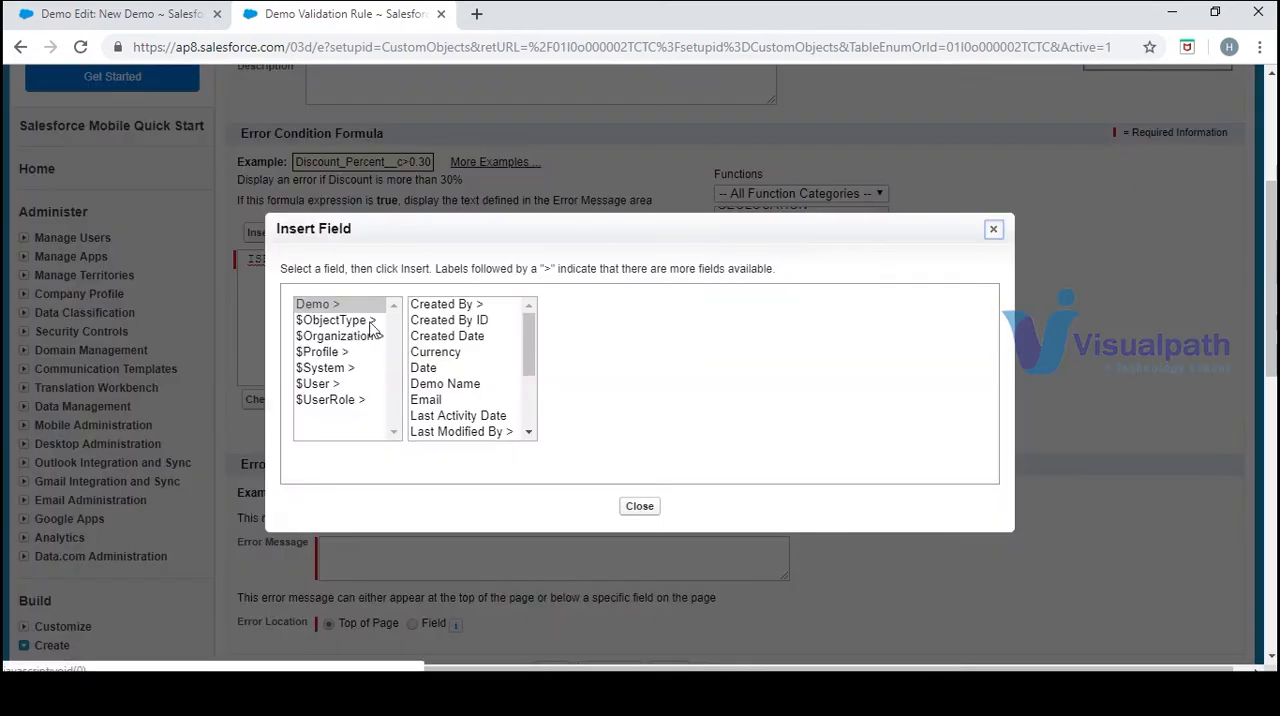
pyautogui.click(437, 400)
pyautogui.click(597, 405)
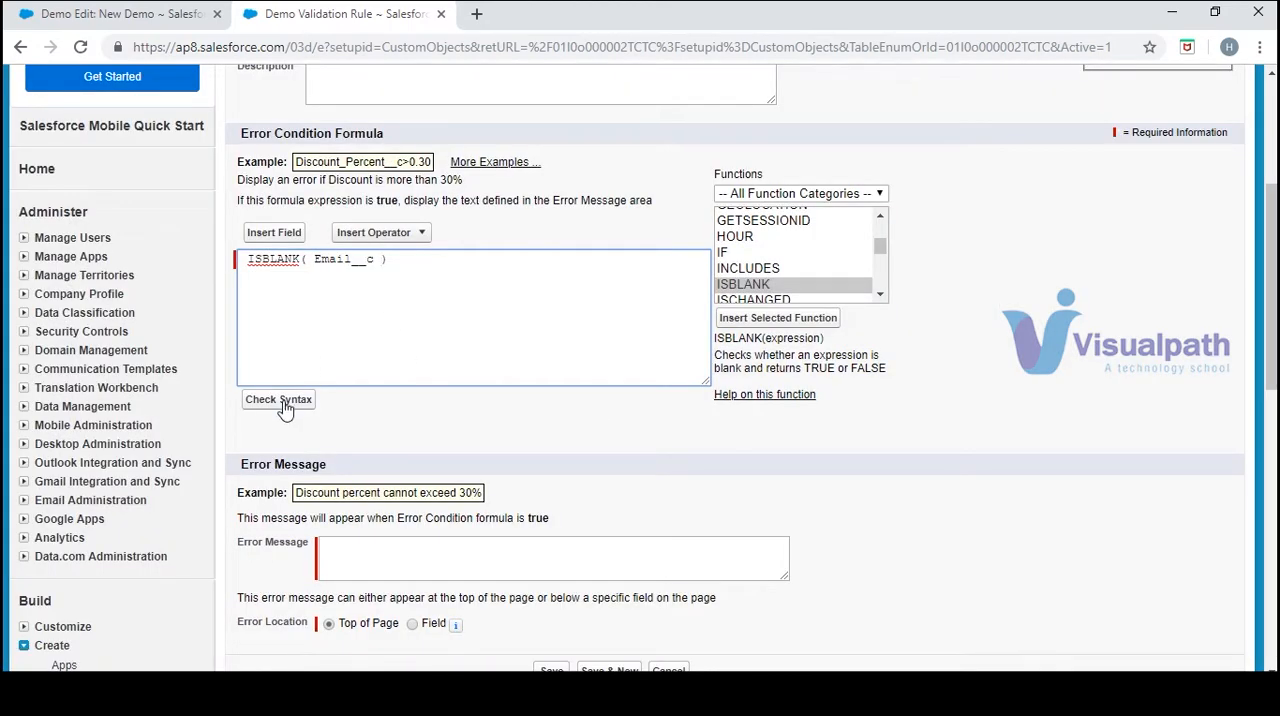
pyautogui.click(280, 400)
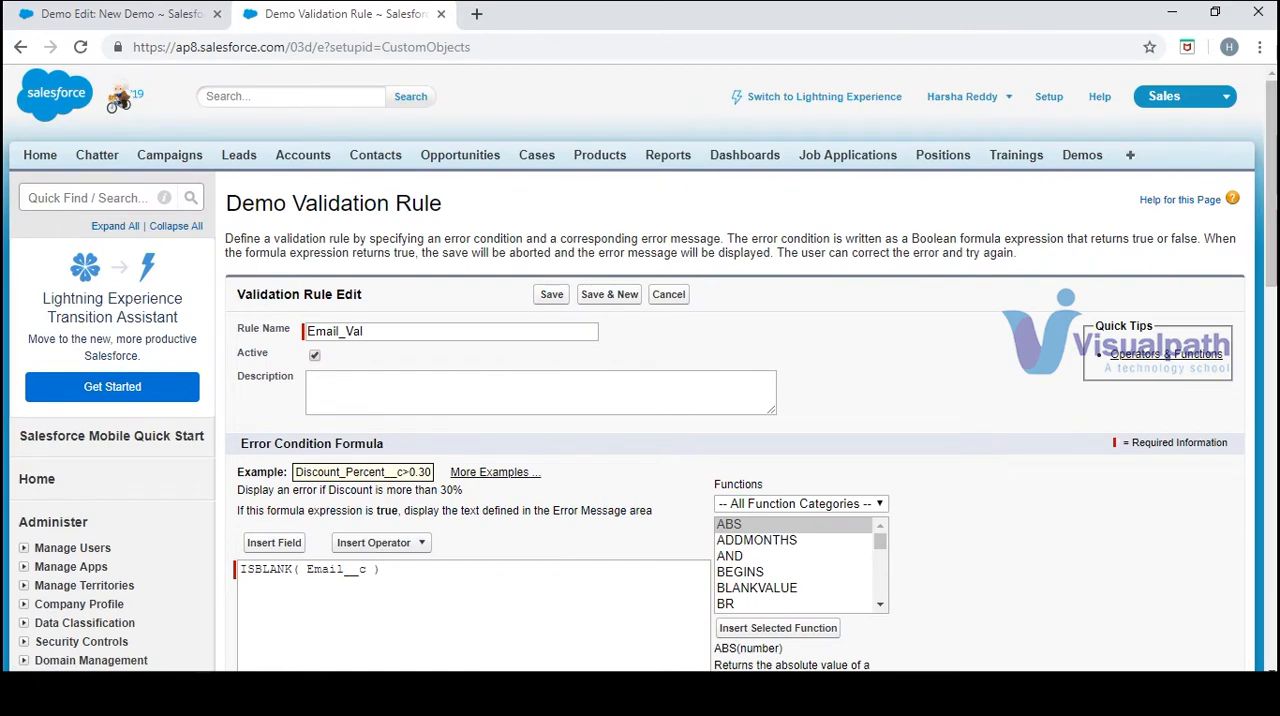
# Delete the whole ISBLANK formula from the error condition
pyautogui.scroll(-4, 1262, 217)
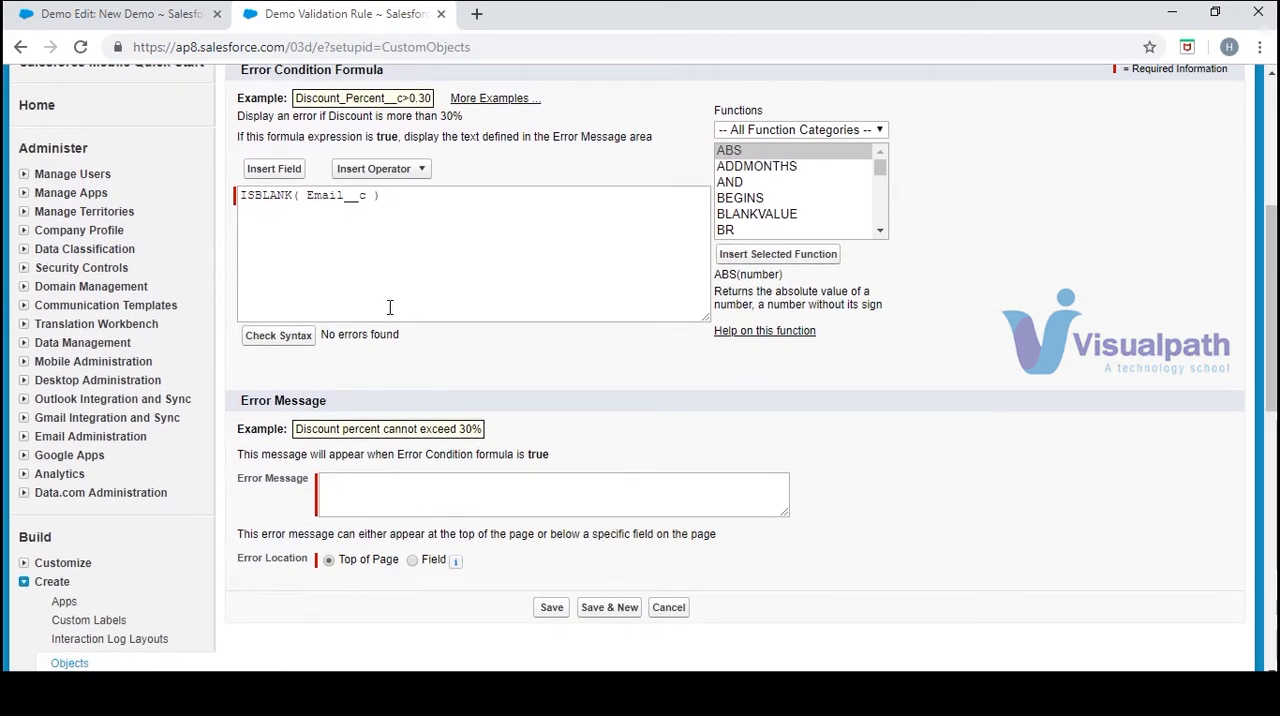
pyautogui.click(430, 212)
pyautogui.moveTo(380, 198); pyautogui.dragTo(212, 222)
pyautogui.hotkey('ctrl', 'c')
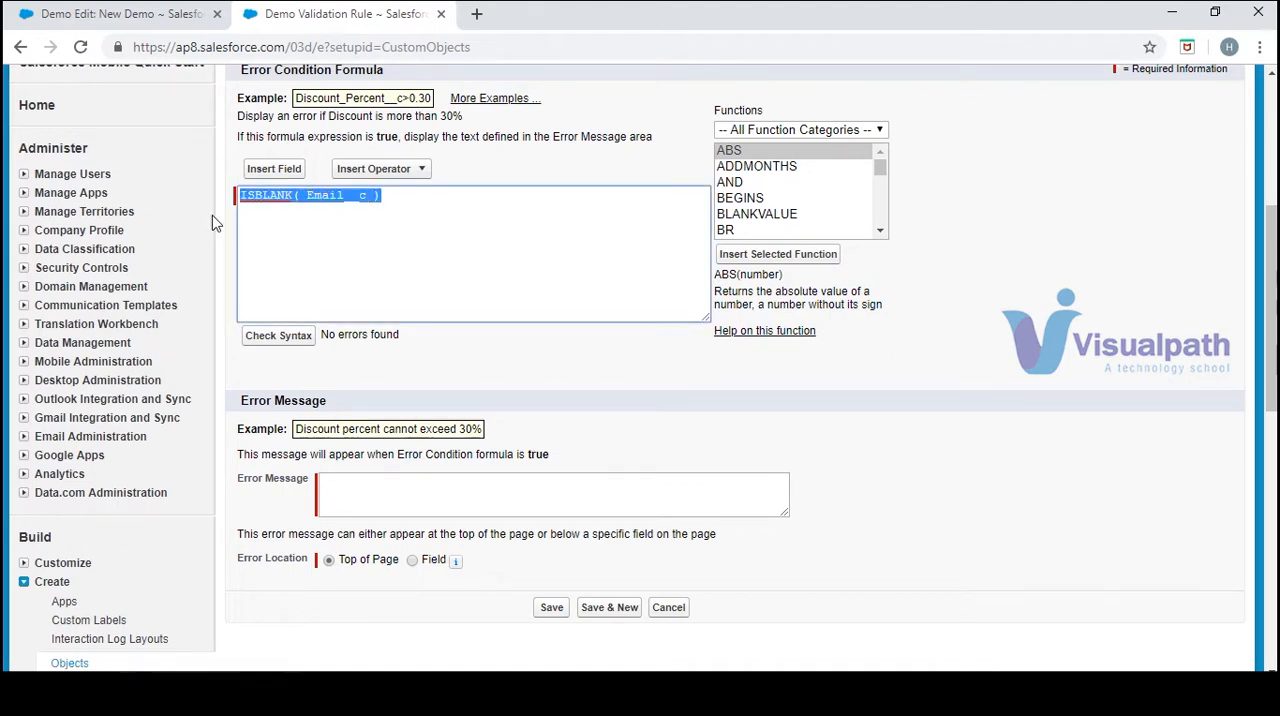
pyautogui.press('BackSpace')
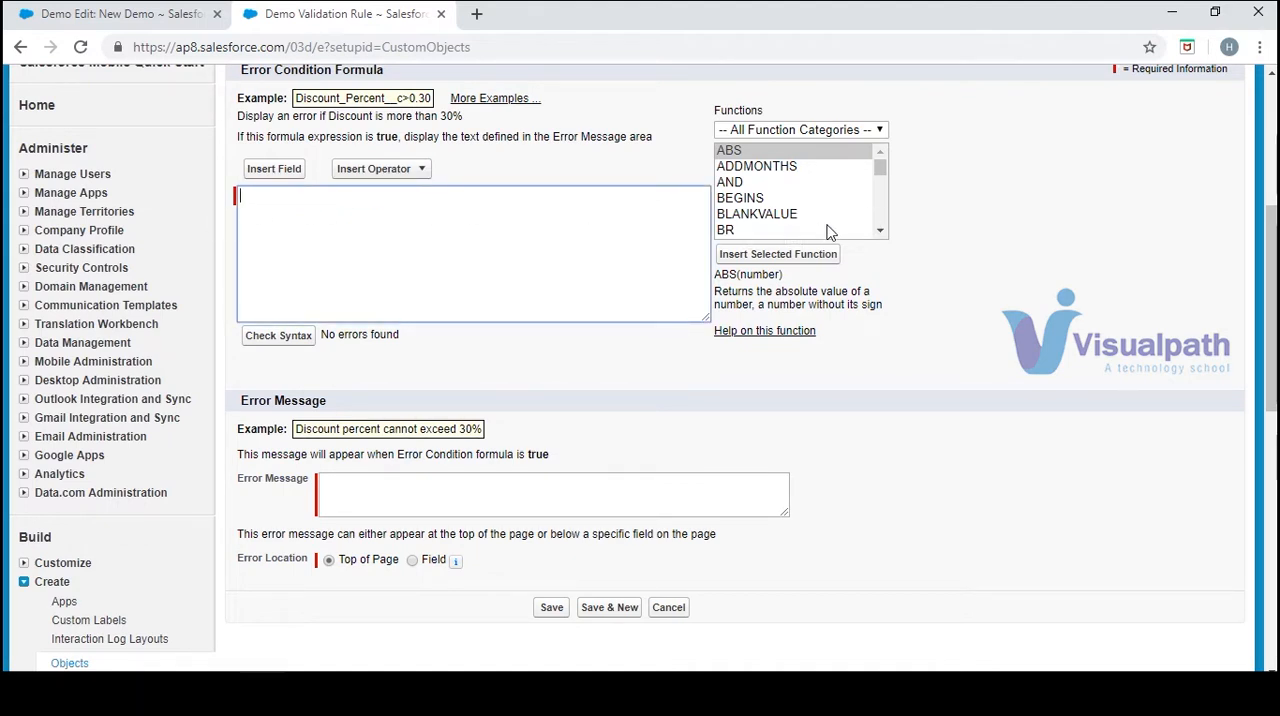
# Find the ISNUMBER function and insert it into the empty error condition formula
pyautogui.click(880, 231)
pyautogui.click(880, 232)
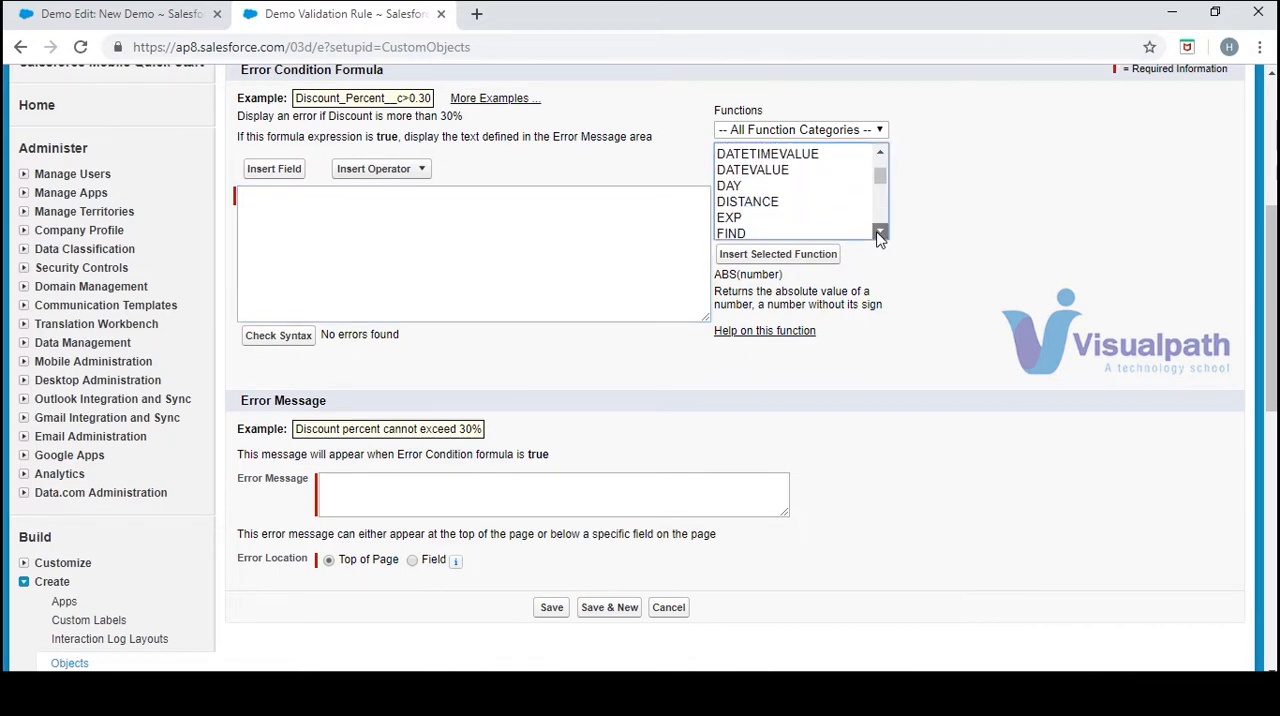
pyautogui.click(880, 232)
pyautogui.click(880, 232)
pyautogui.click(880, 232)
pyautogui.click(880, 232)
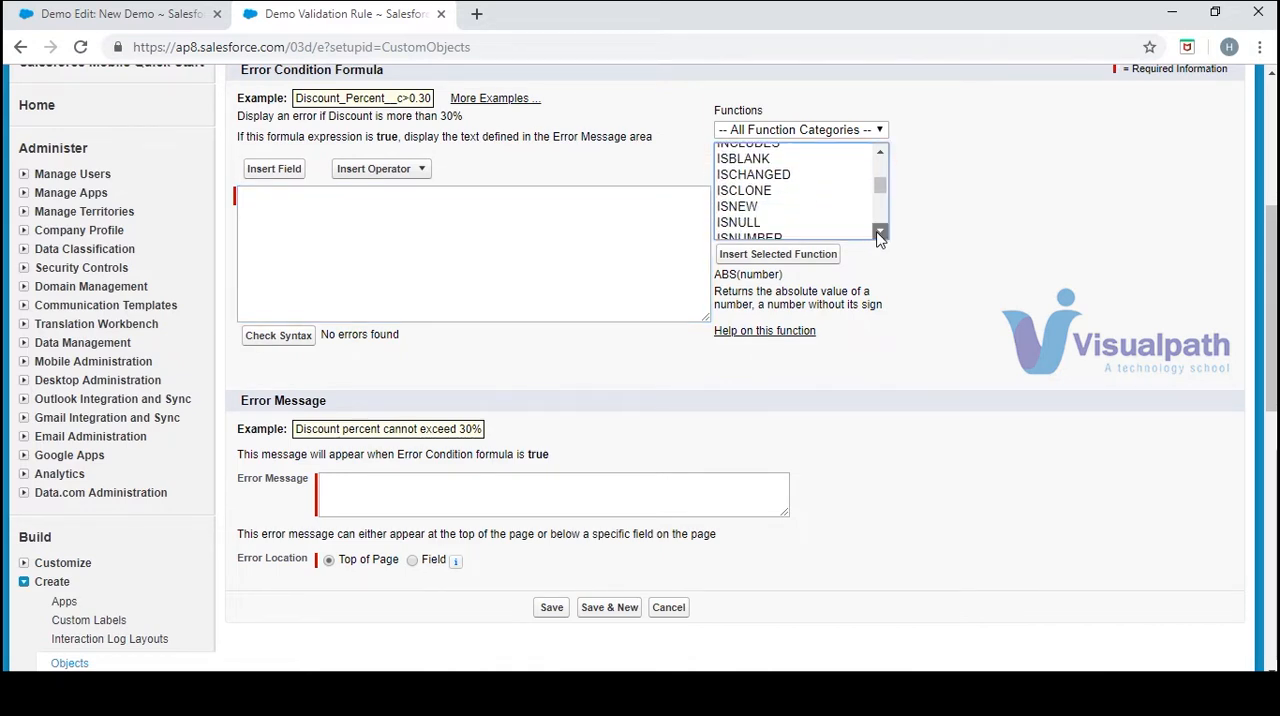
pyautogui.click(880, 231)
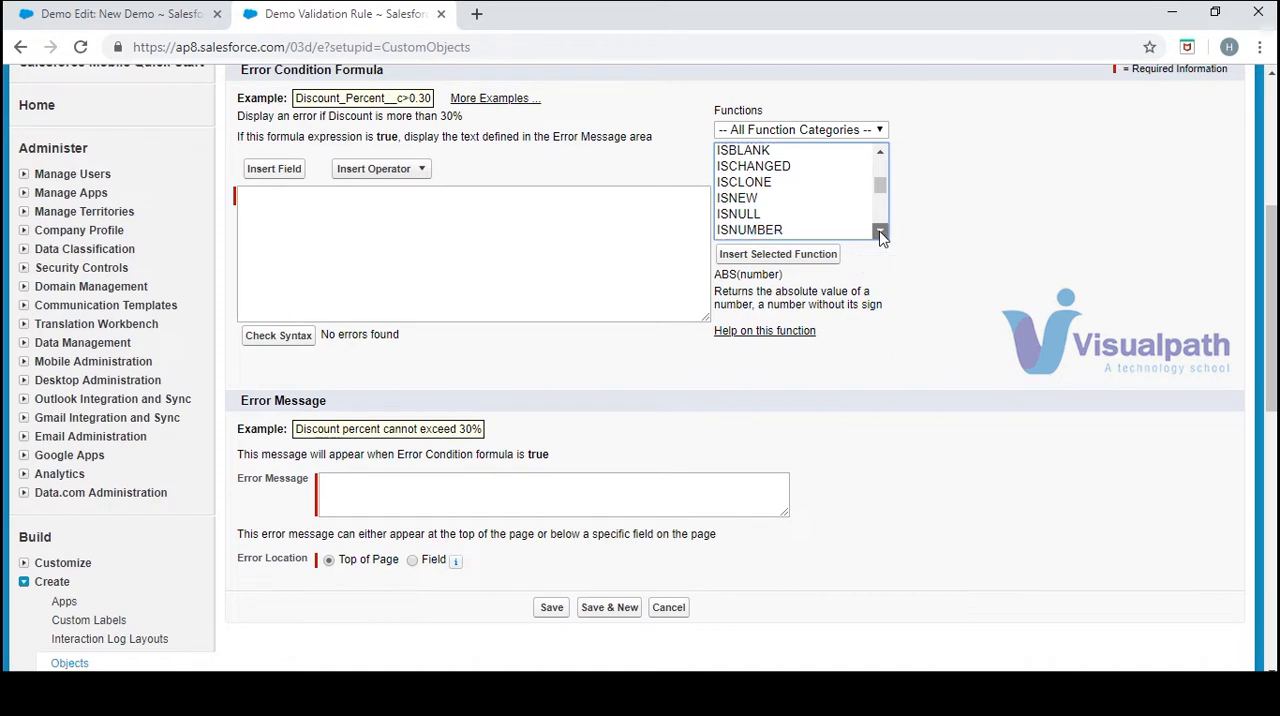
pyautogui.click(768, 201)
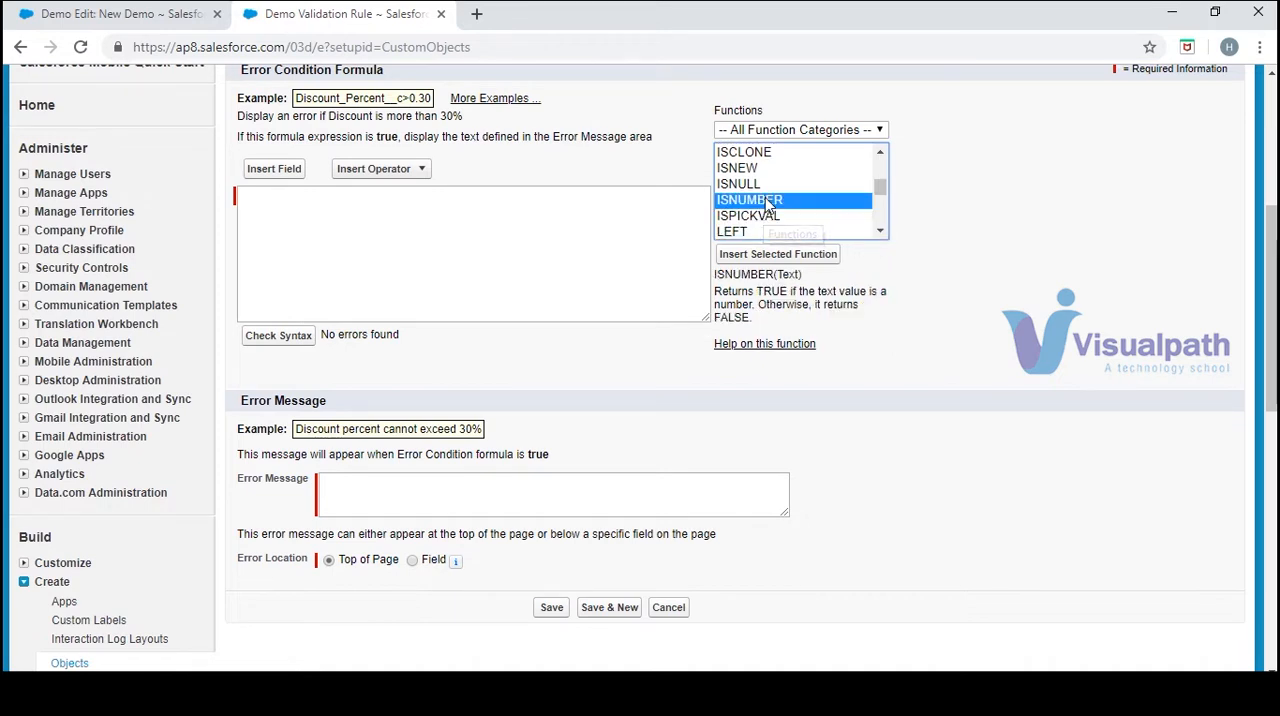
pyautogui.click(814, 254)
# Replace the ISNUMBER function's Text placeholder with the Demo object's Currency field and check the formula's syntax
pyautogui.tripleClick(336, 197)
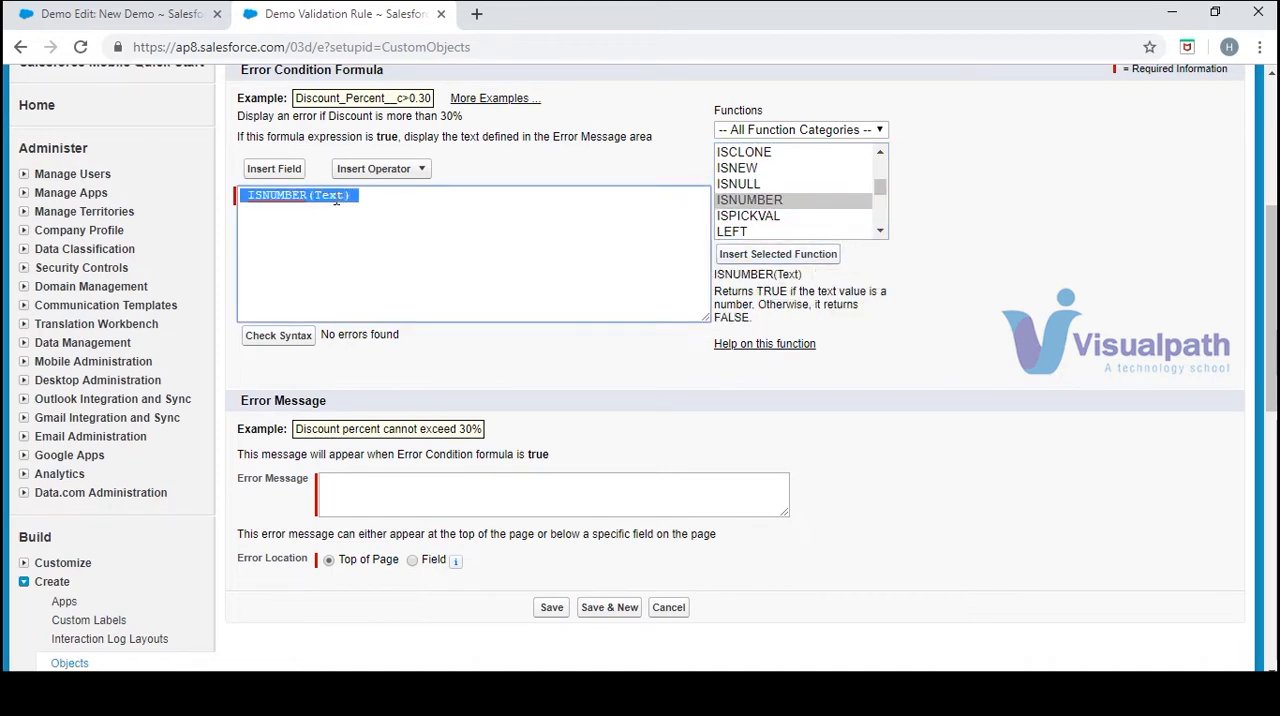
pyautogui.doubleClick(334, 196)
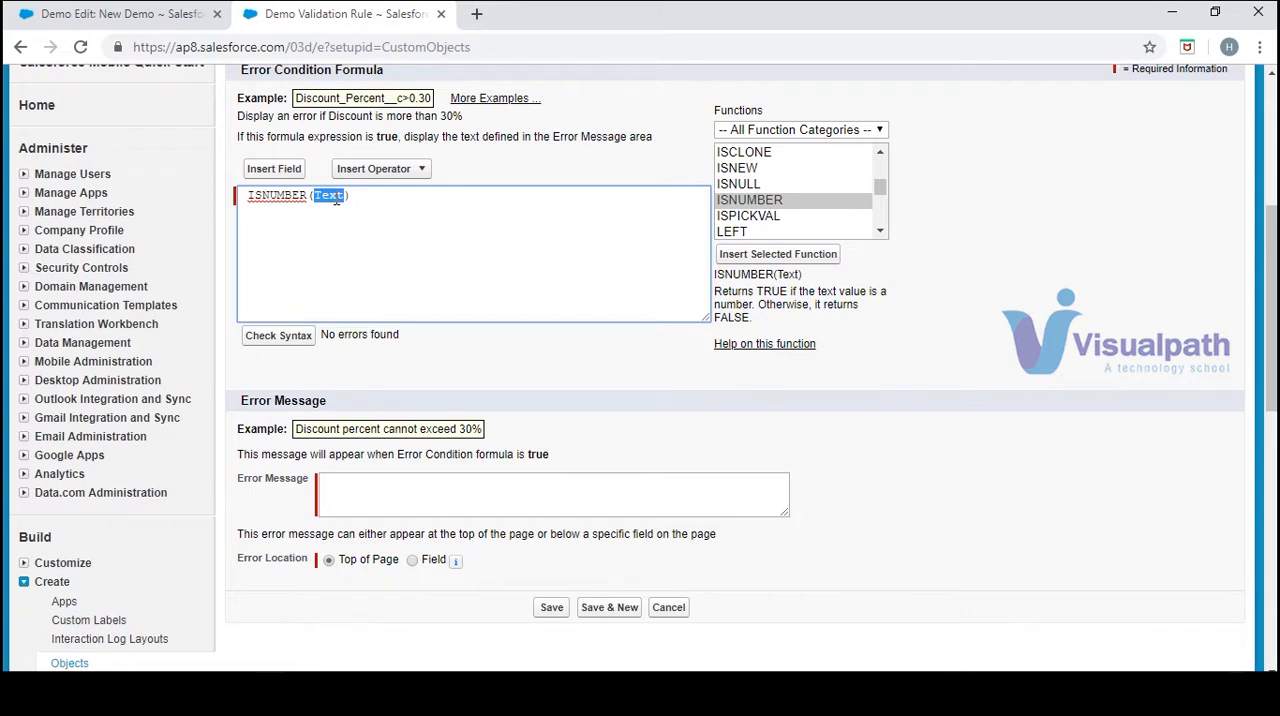
pyautogui.click(283, 170)
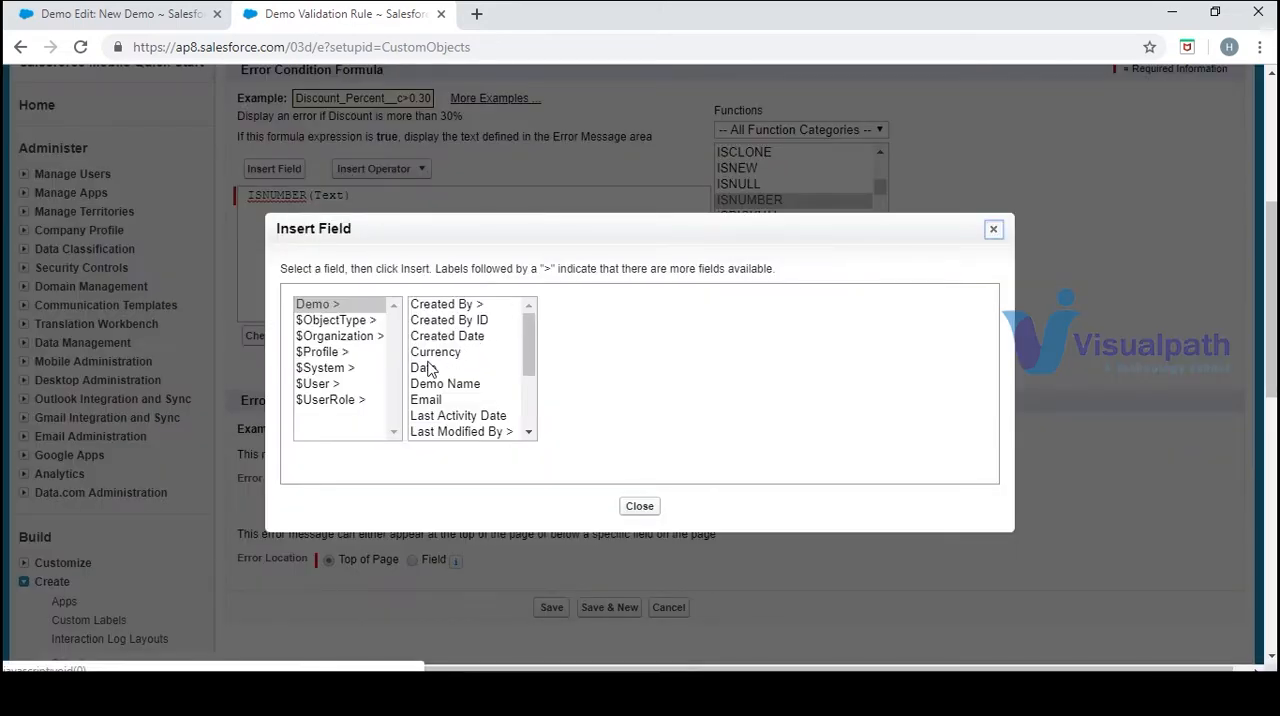
pyautogui.click(432, 352)
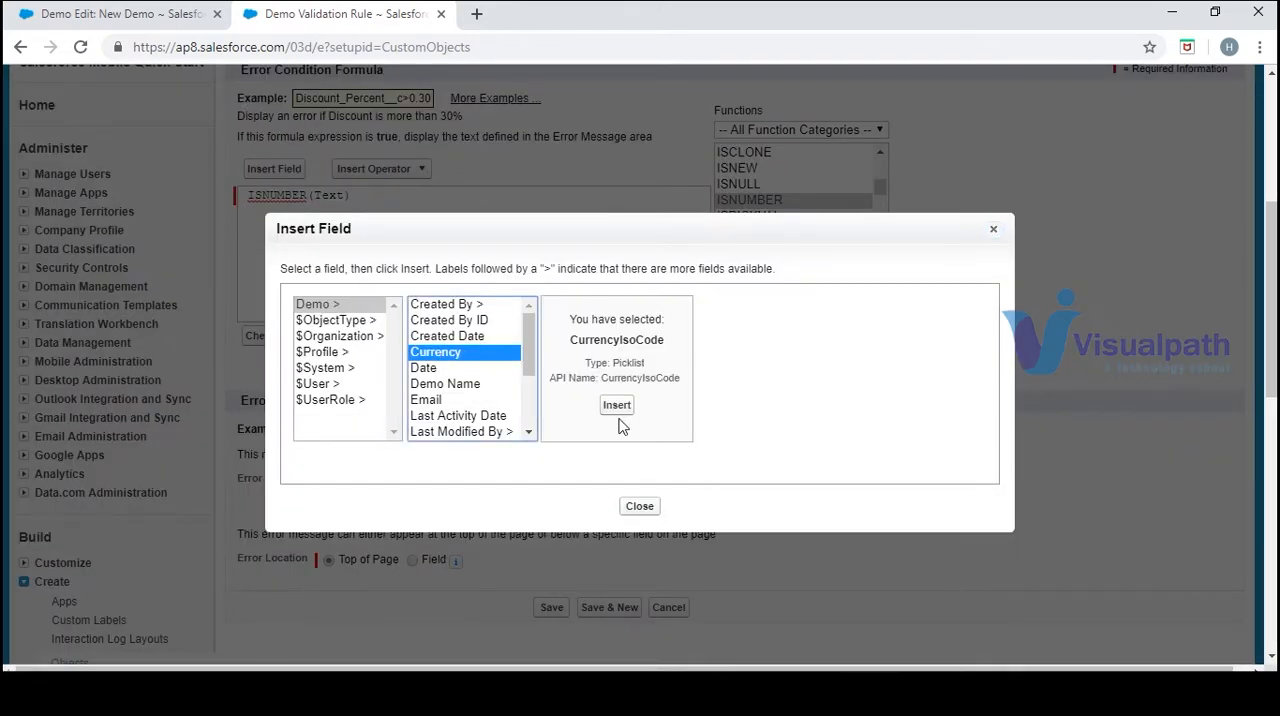
pyautogui.click(617, 406)
pyautogui.click(280, 337)
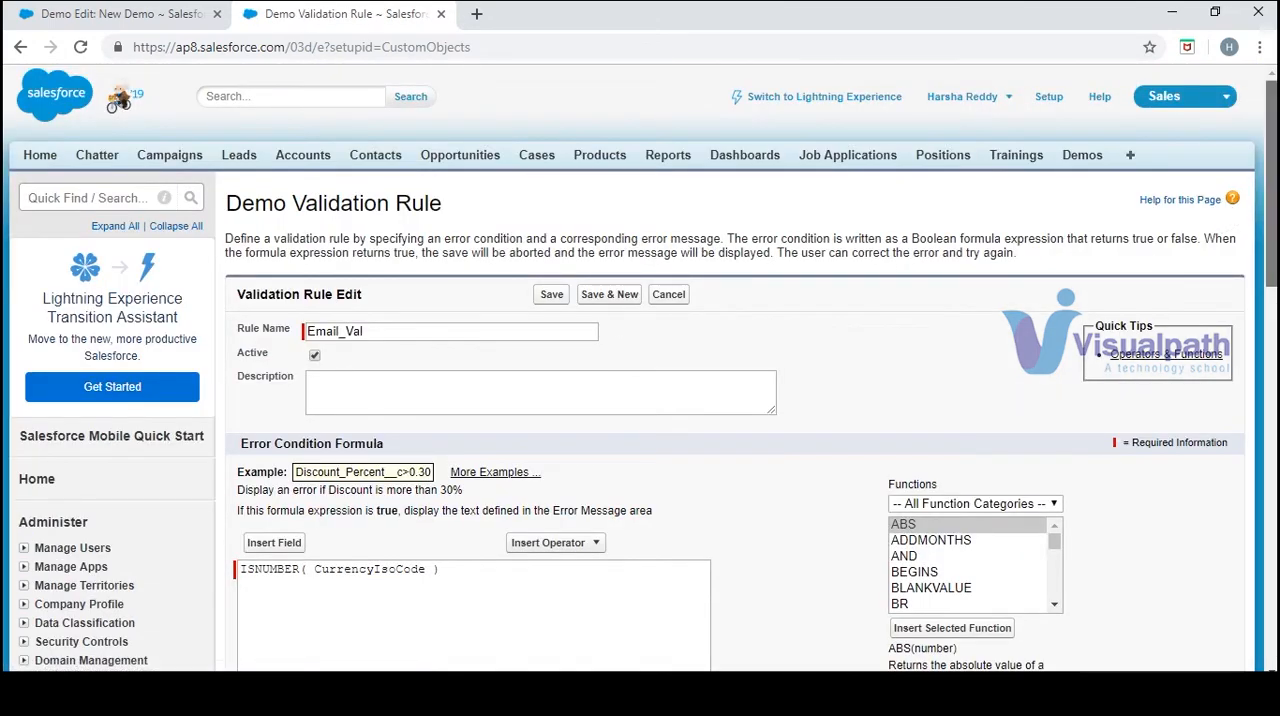
# Replace the whole error condition formula with the previously cut ISBLANK( Email__c ) and check its syntax
pyautogui.scroll(-3, 417, 427)
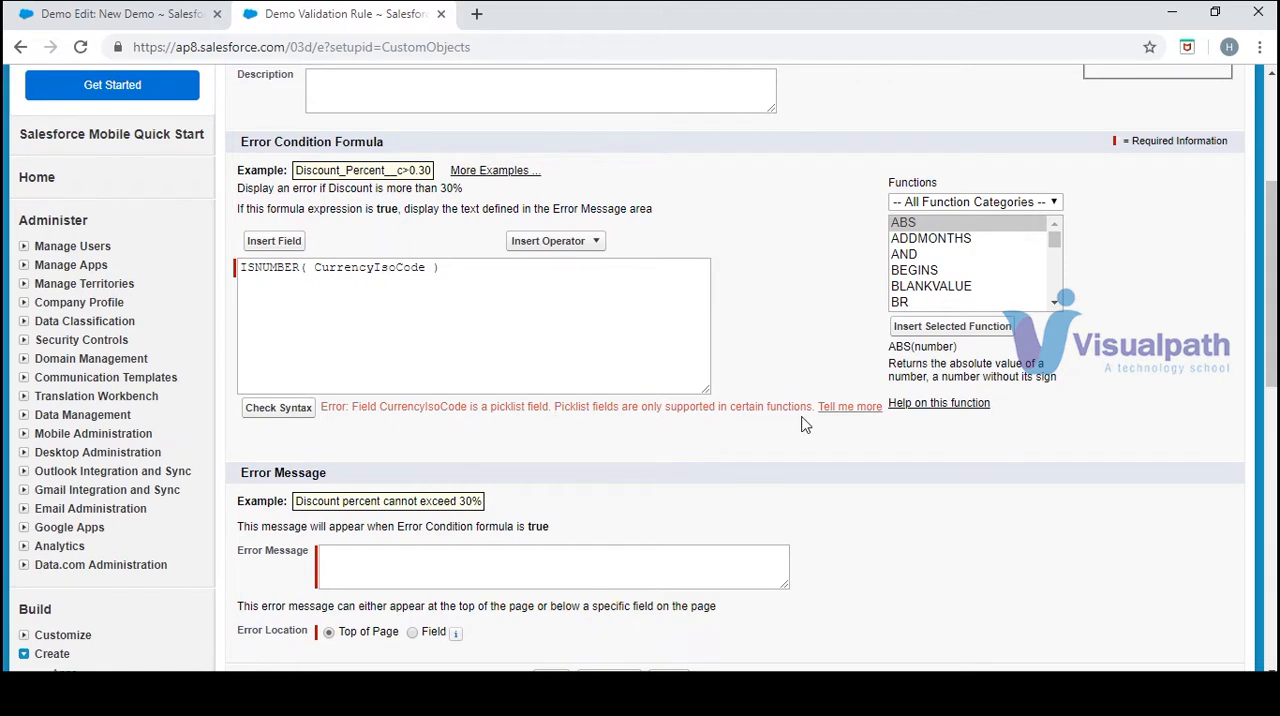
pyautogui.moveTo(454, 267); pyautogui.dragTo(240, 274)
pyautogui.click(226, 284)
pyautogui.moveTo(472, 270); pyautogui.dragTo(220, 286)
pyautogui.hotkey('ctrl', 'v')
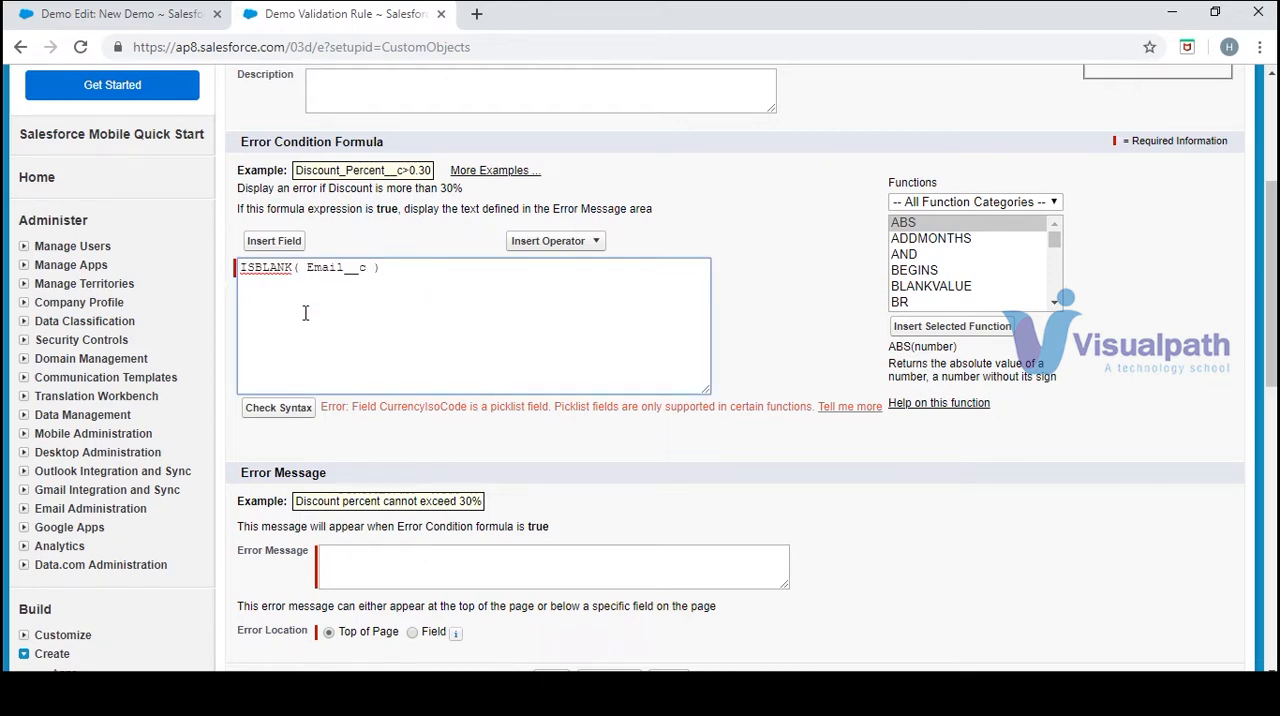
pyautogui.click(278, 408)
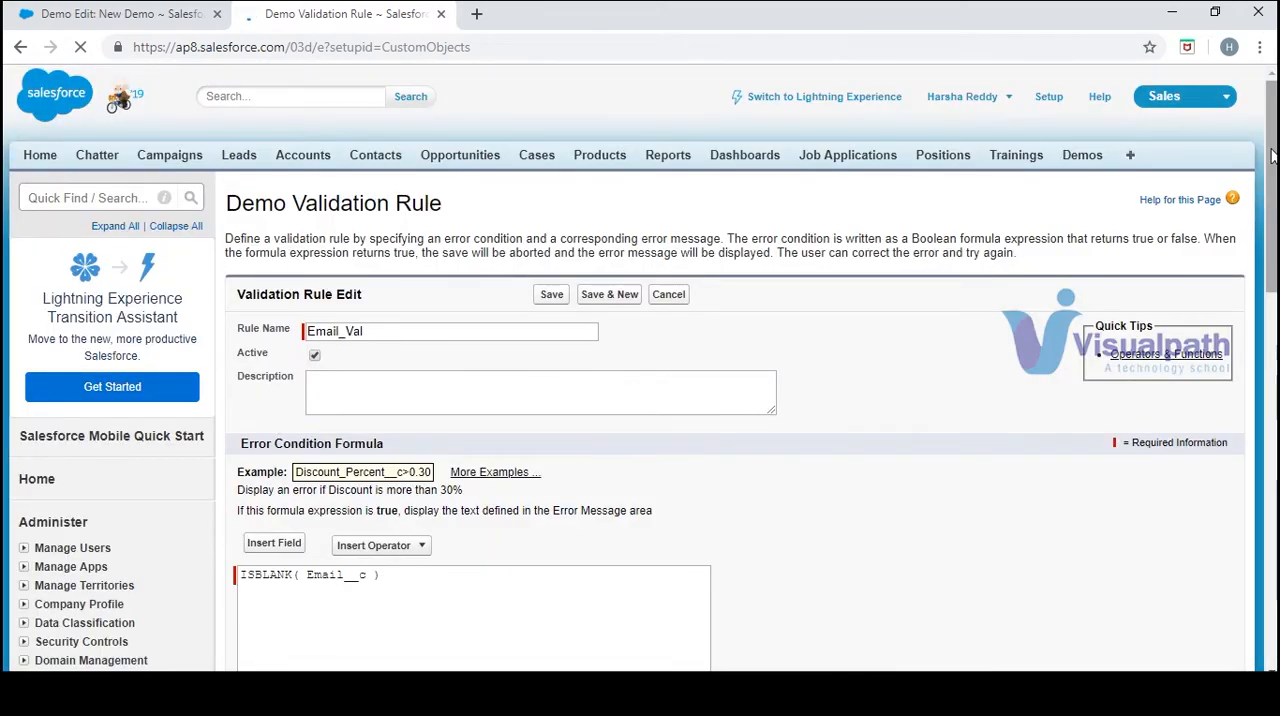
# Set the validation rule's error location to the Email field
pyautogui.moveTo(1272, 155); pyautogui.dragTo(1272, 300)
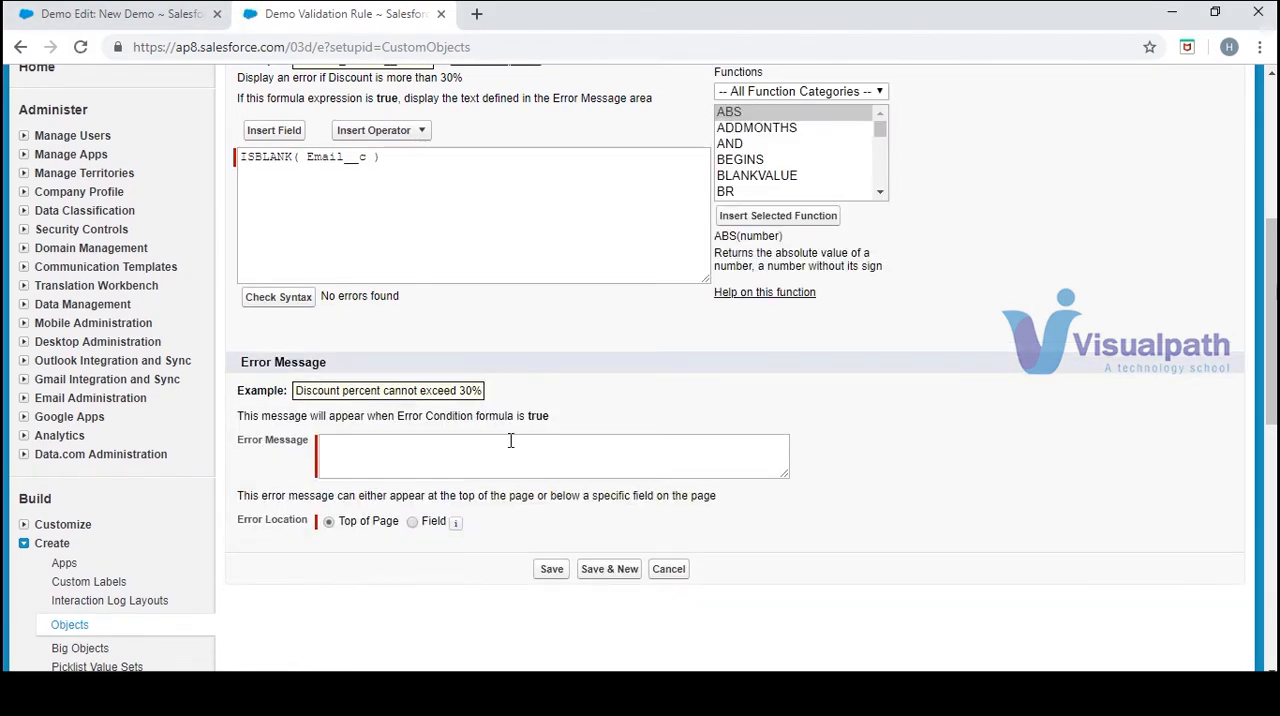
pyautogui.moveTo(337, 371); pyautogui.dragTo(260, 362)
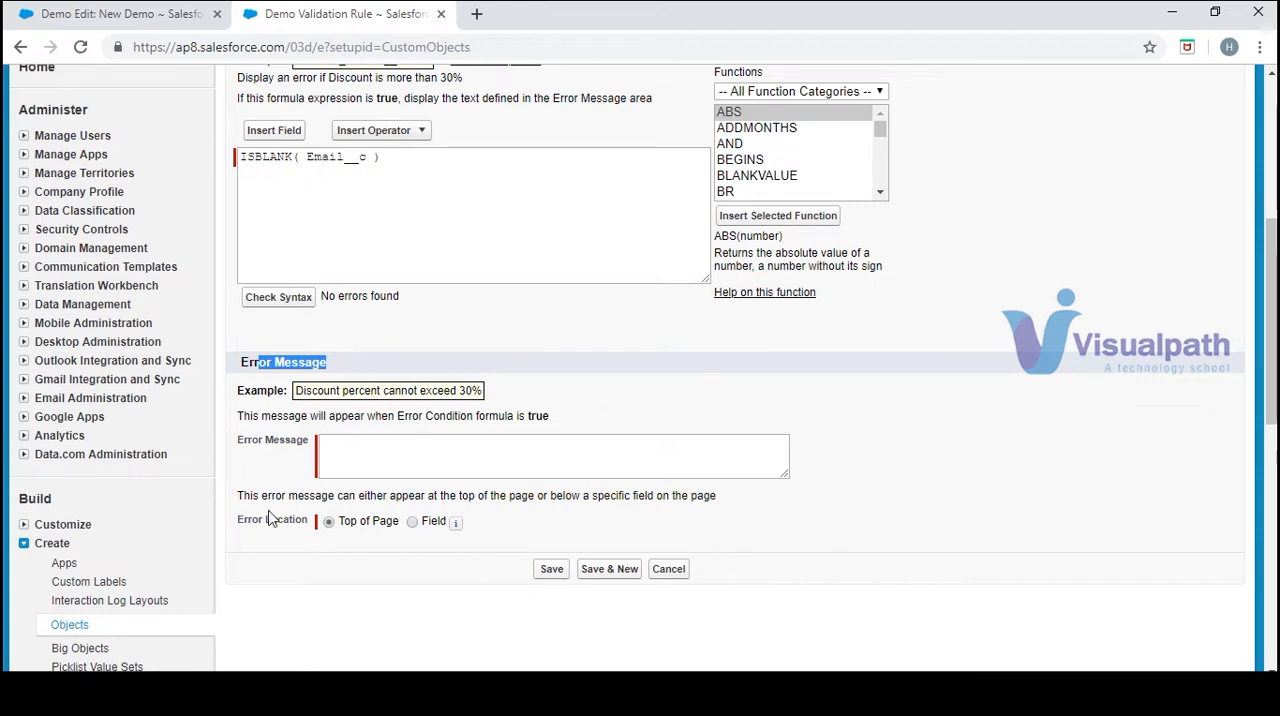
pyautogui.click(412, 522)
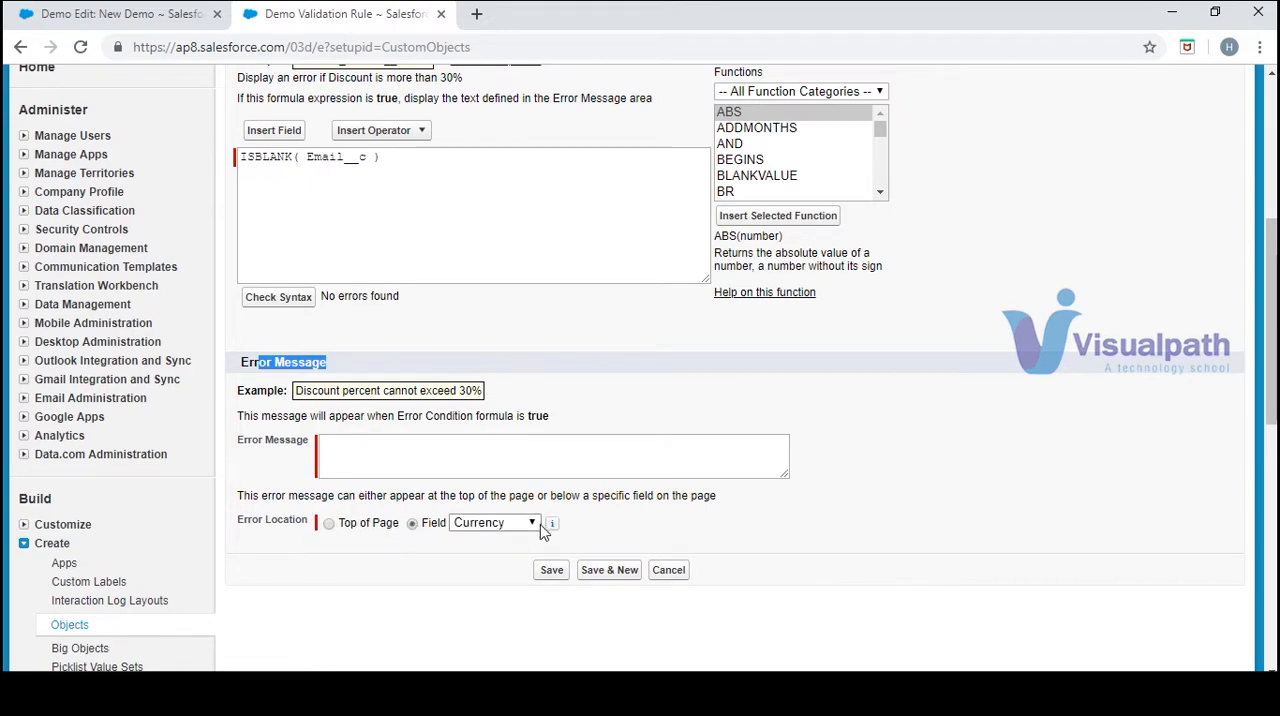
pyautogui.click(517, 540)
pyautogui.click(518, 525)
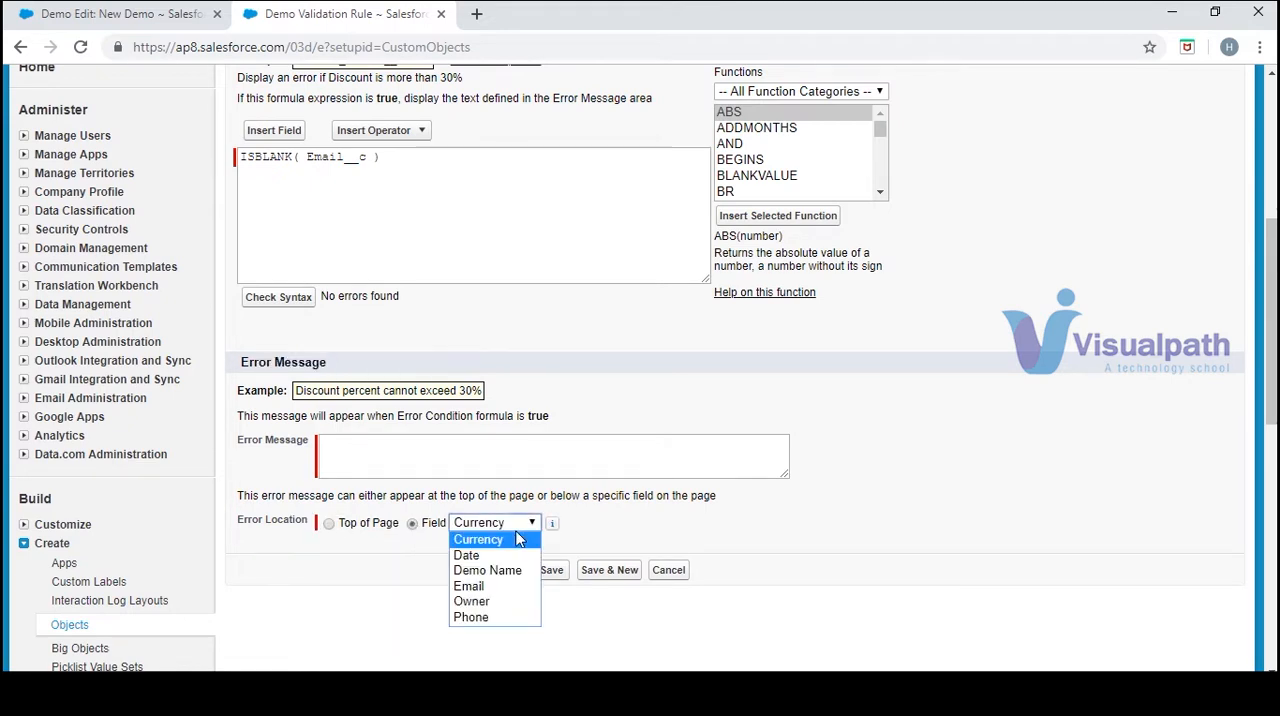
pyautogui.click(505, 586)
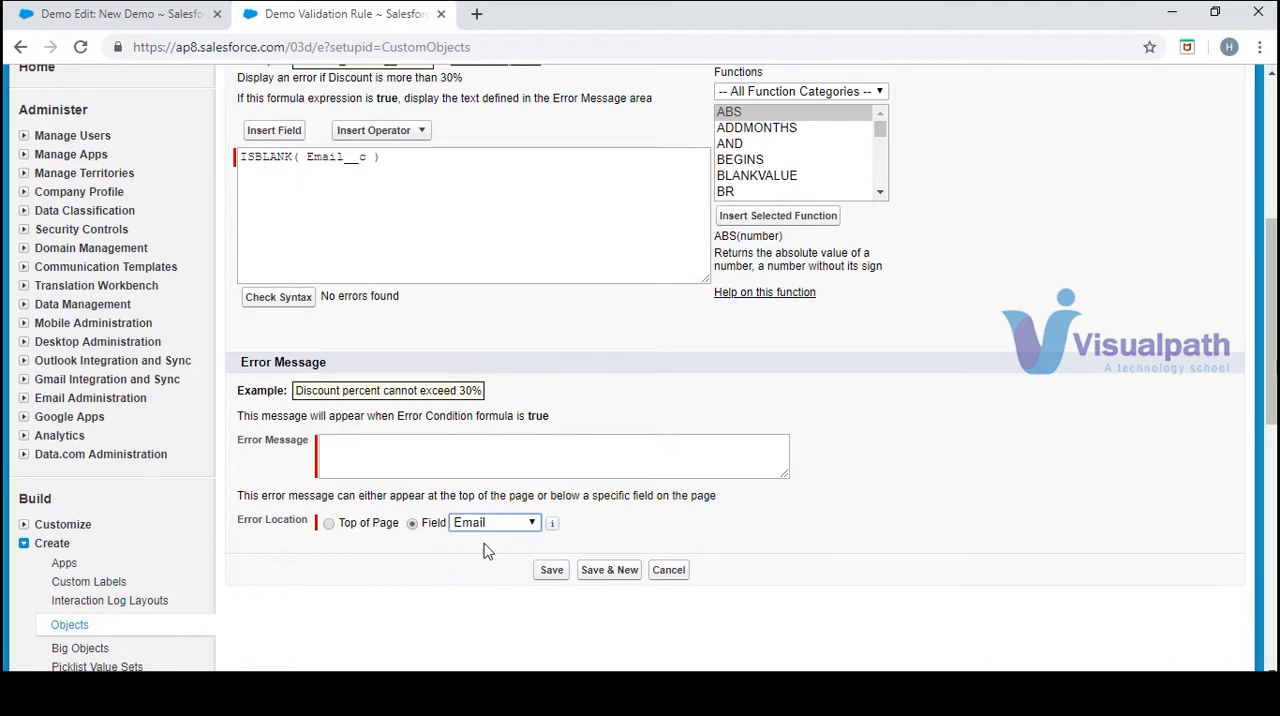
# Review the New Demo form with its quick-access sidebar collapsed, and save the validation rule with the error message "Enter the Email"
pyautogui.click(444, 451)
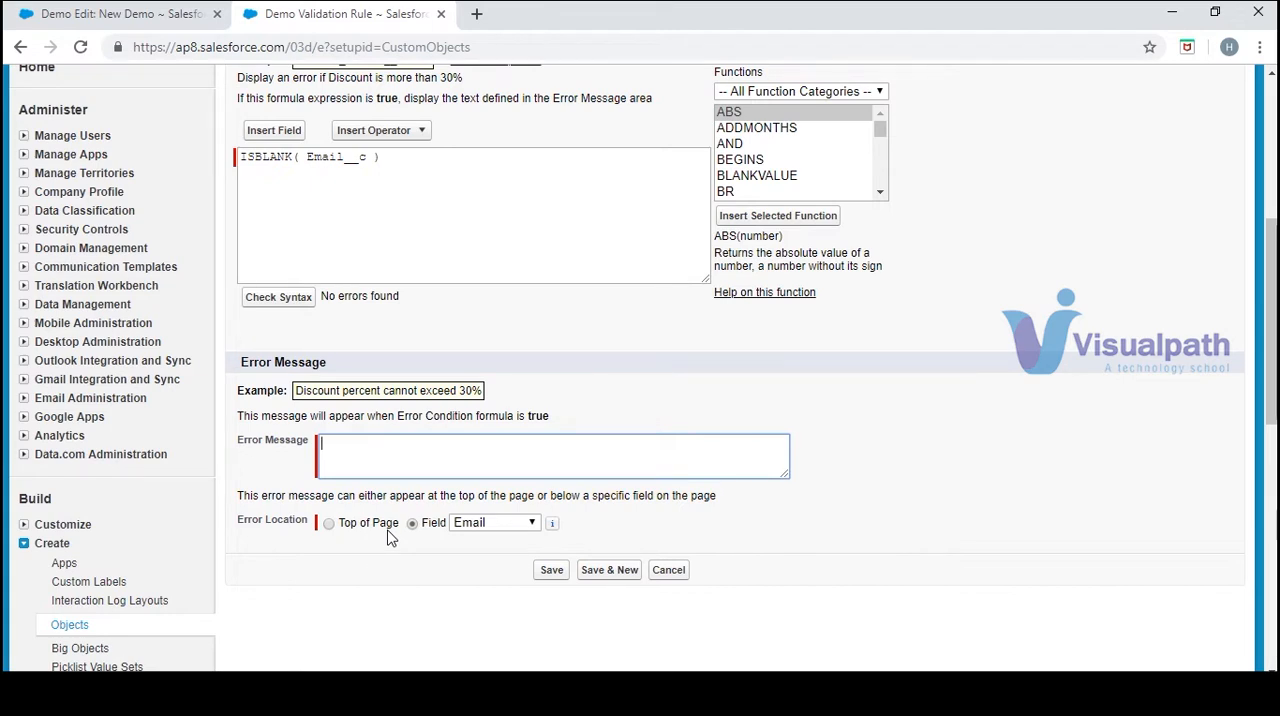
pyautogui.click(55, 25)
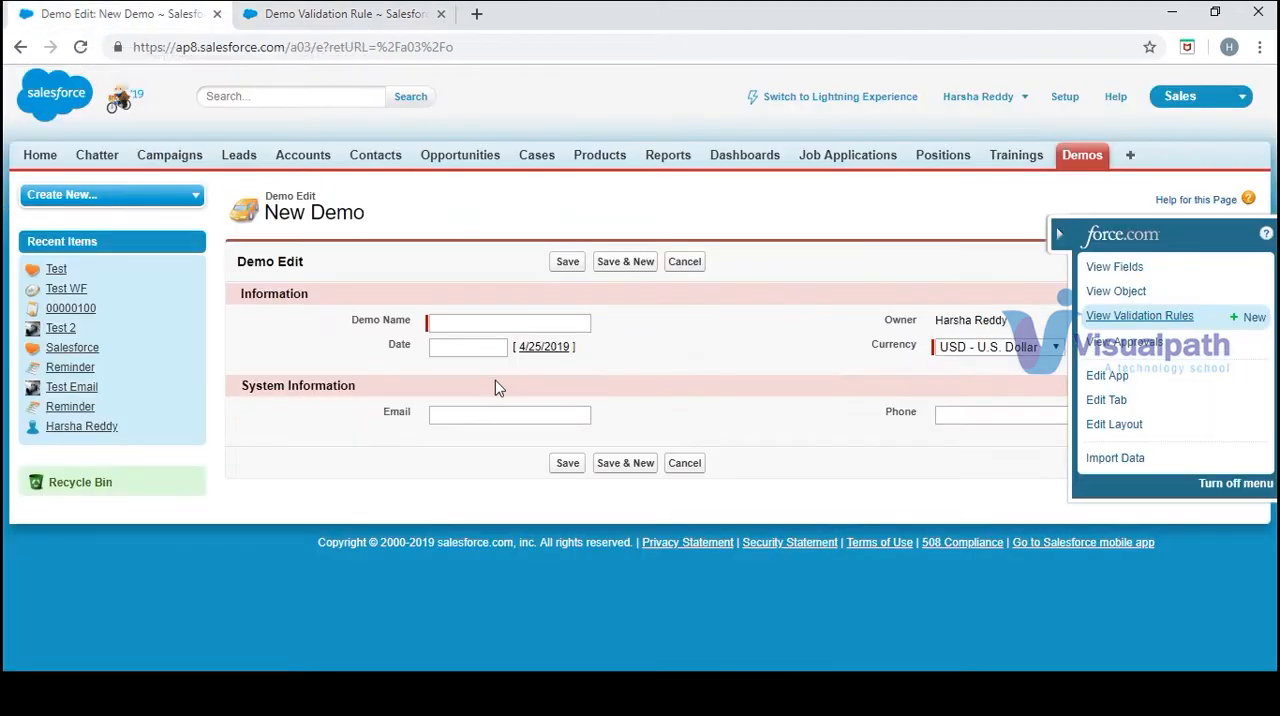
pyautogui.click(1060, 236)
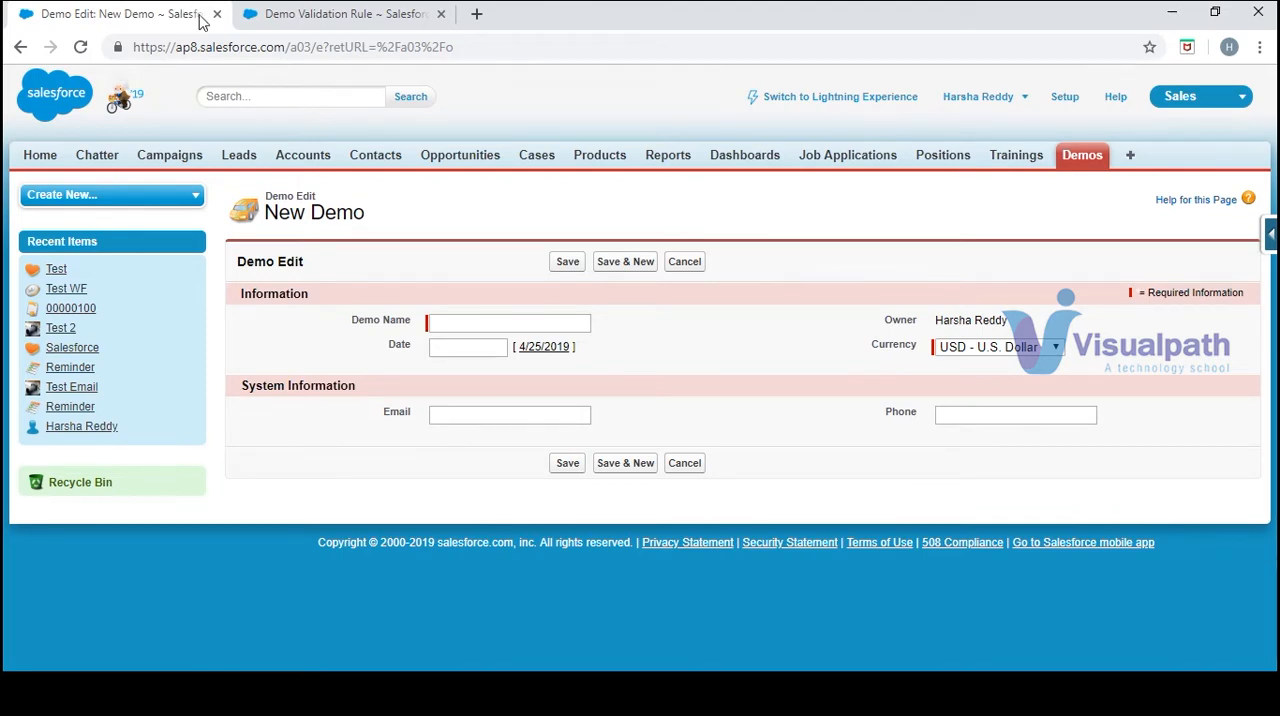
pyautogui.click(322, 28)
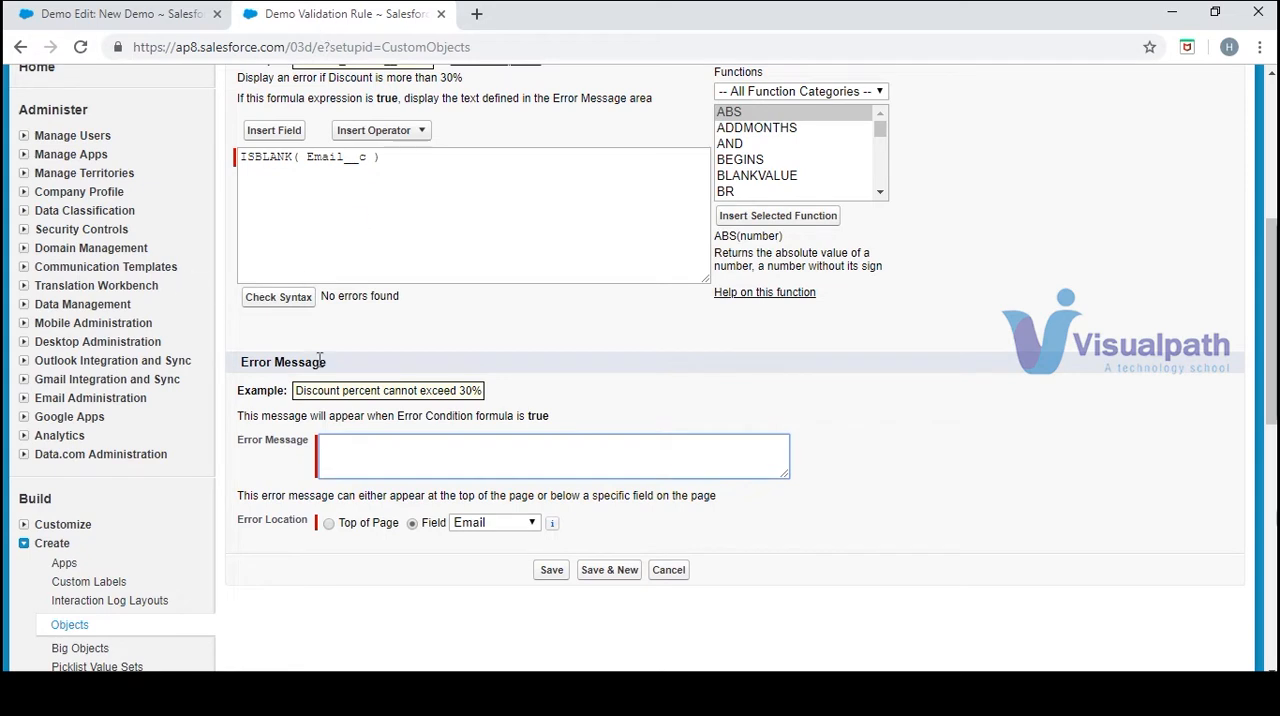
pyautogui.write('Enter the Email')
pyautogui.click(552, 570)
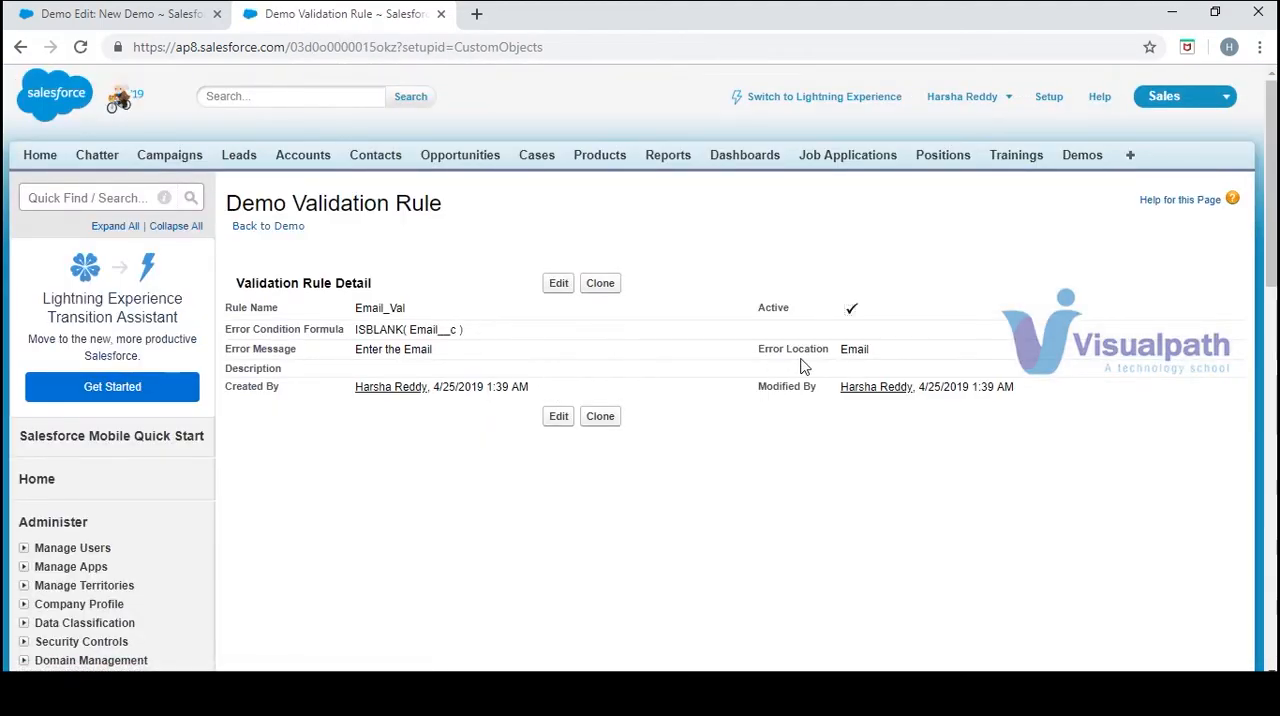
# On the New Demo form, name the record "Test Val" and try to save it with the Email field blank
pyautogui.click(160, 12)
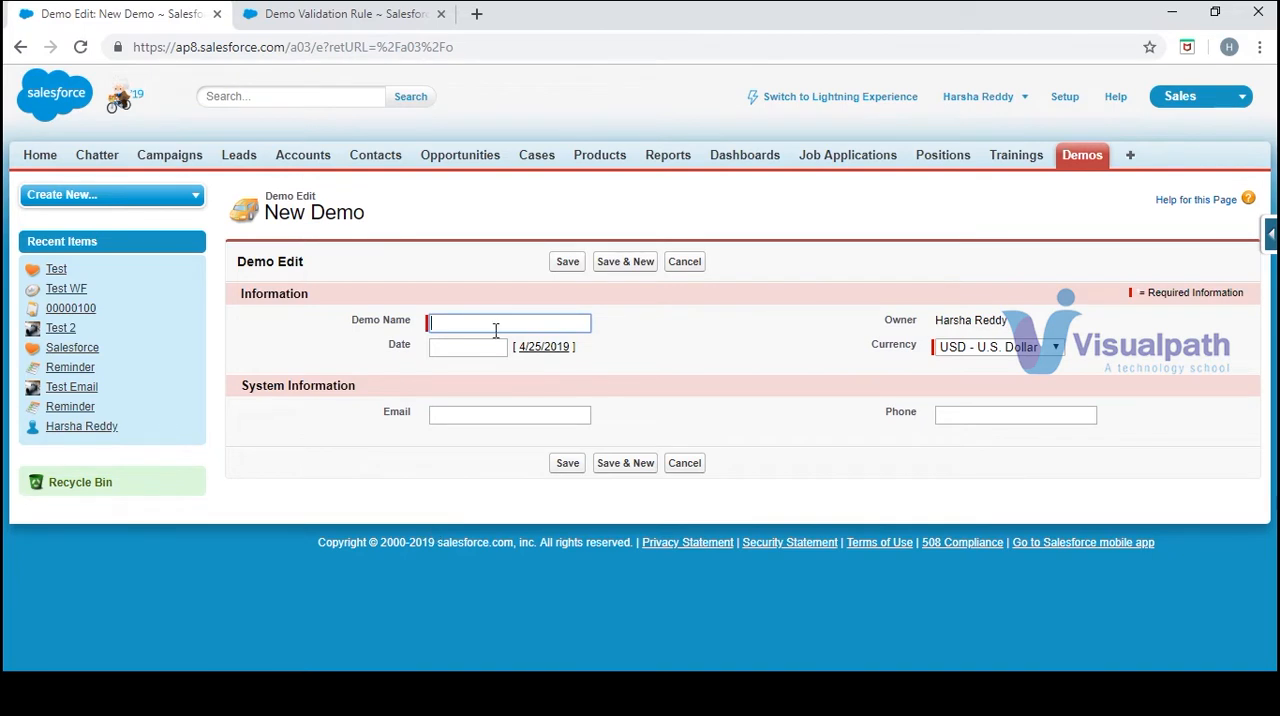
pyautogui.write('Test')
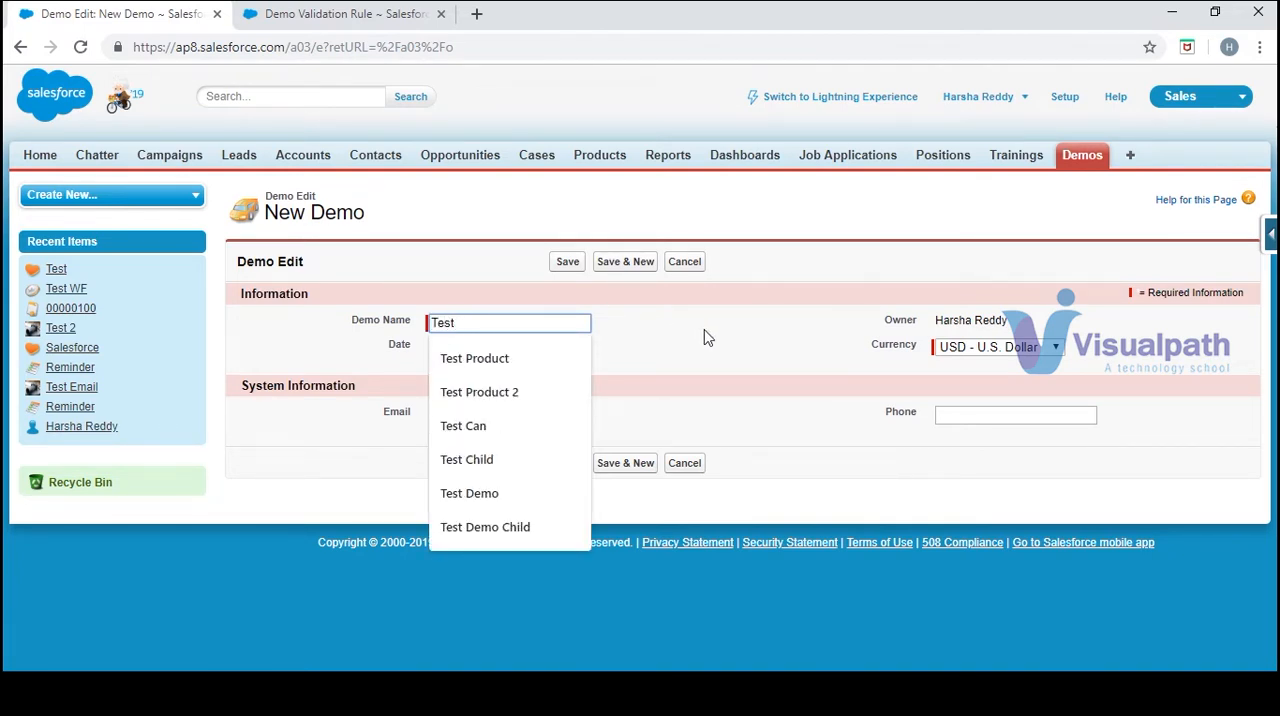
pyautogui.write(' Val')
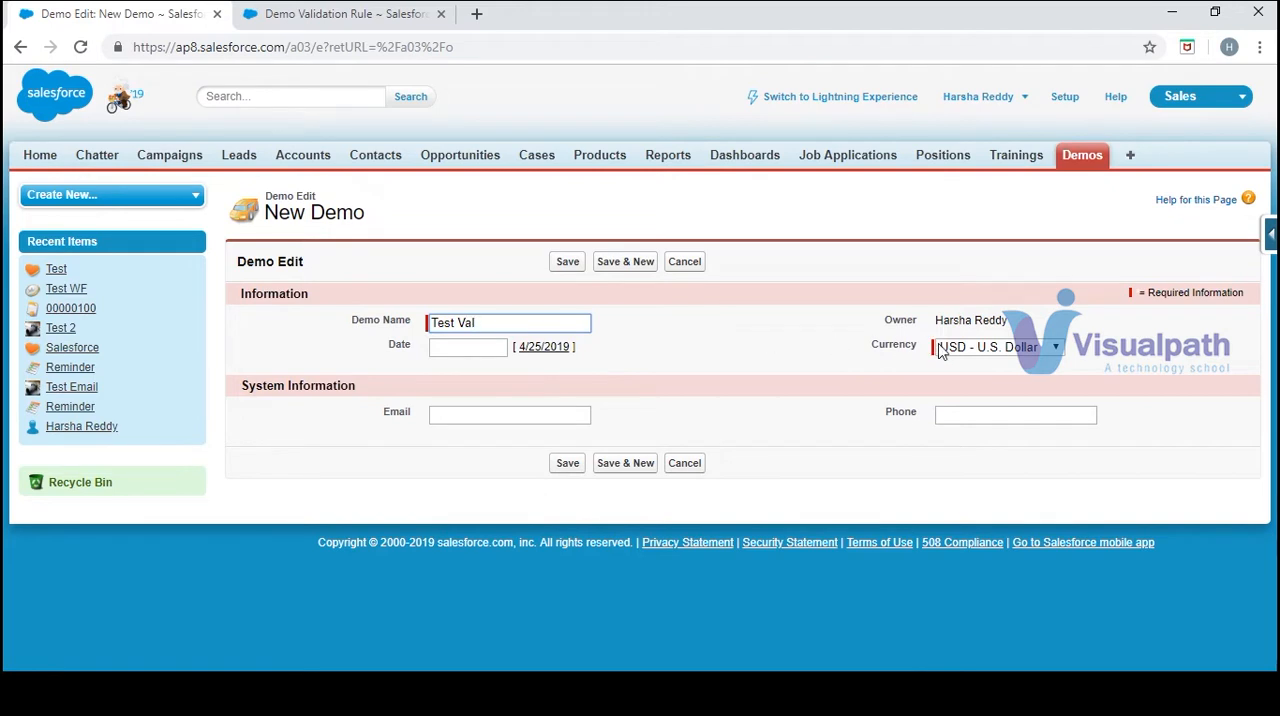
pyautogui.click(503, 408)
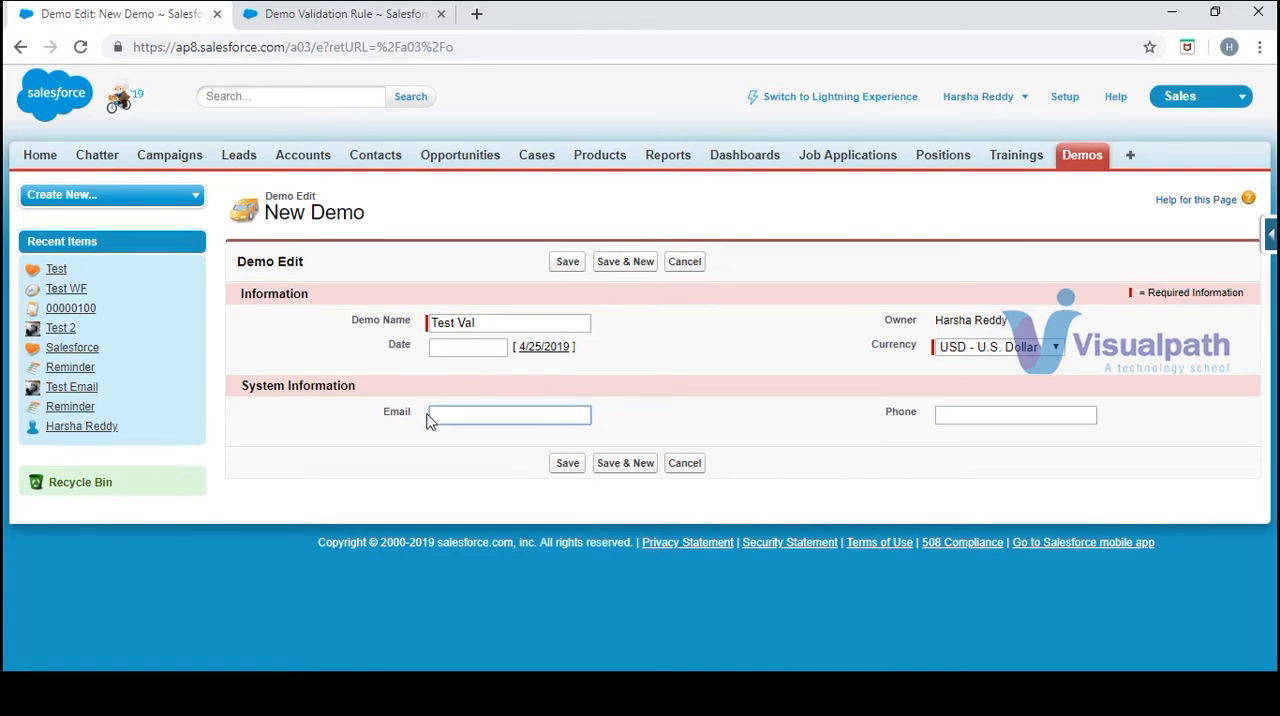
pyautogui.click(566, 266)
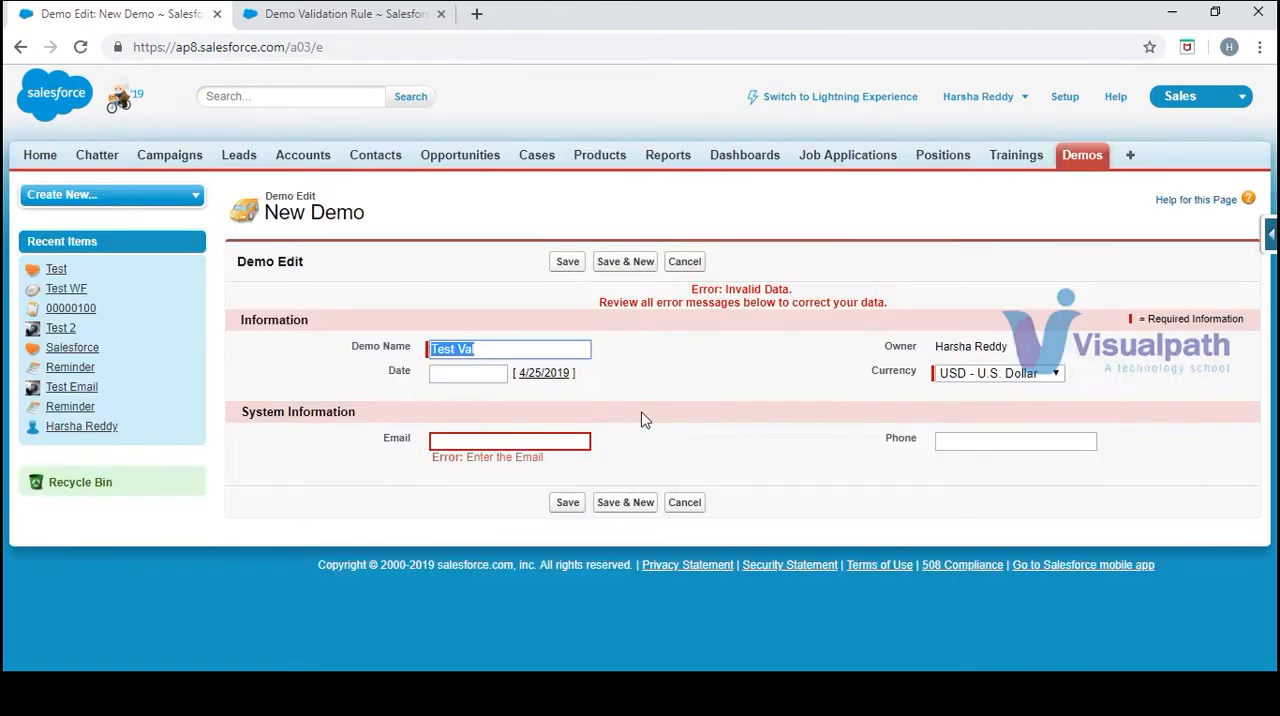
# Fill in the Demo record's email address and save the record
pyautogui.click(510, 436)
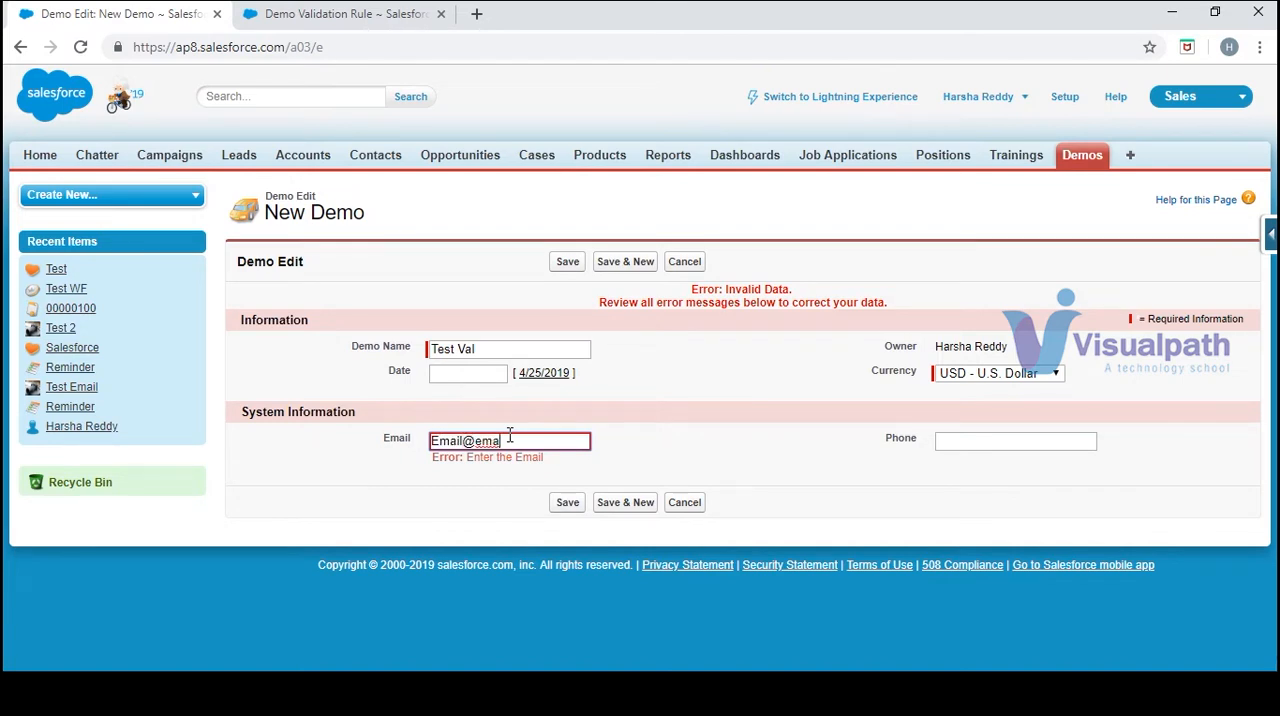
pyautogui.write('com')
pyautogui.click(567, 261)
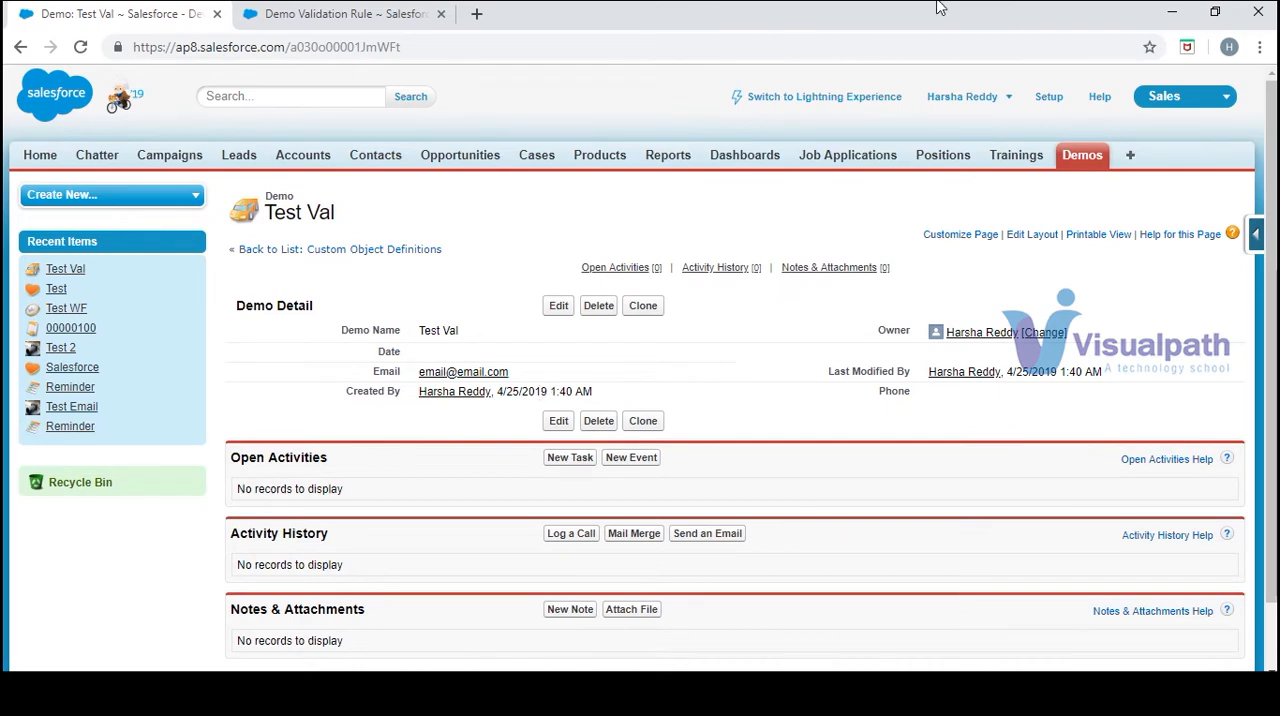
# Switch to the Link file in Notepad and copy the salesforce_useful_validation_formulas.pdf URL
pyautogui.moveTo(826, 700)
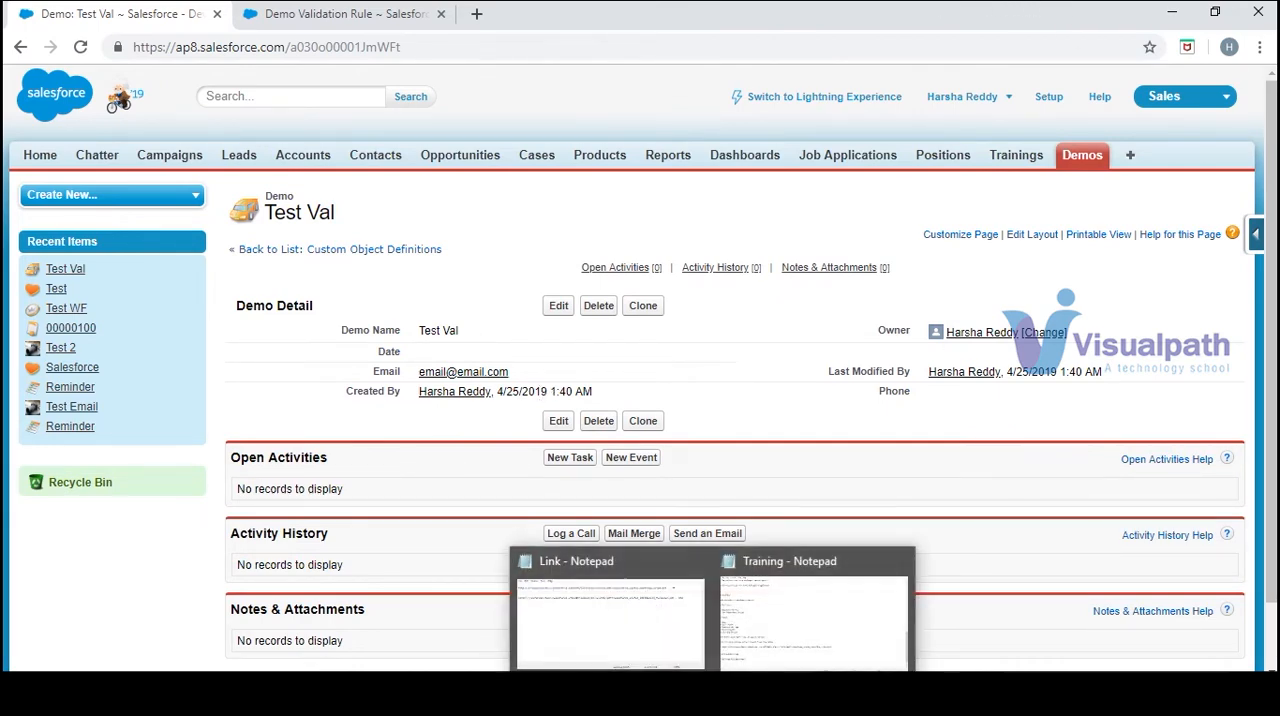
pyautogui.click(671, 640)
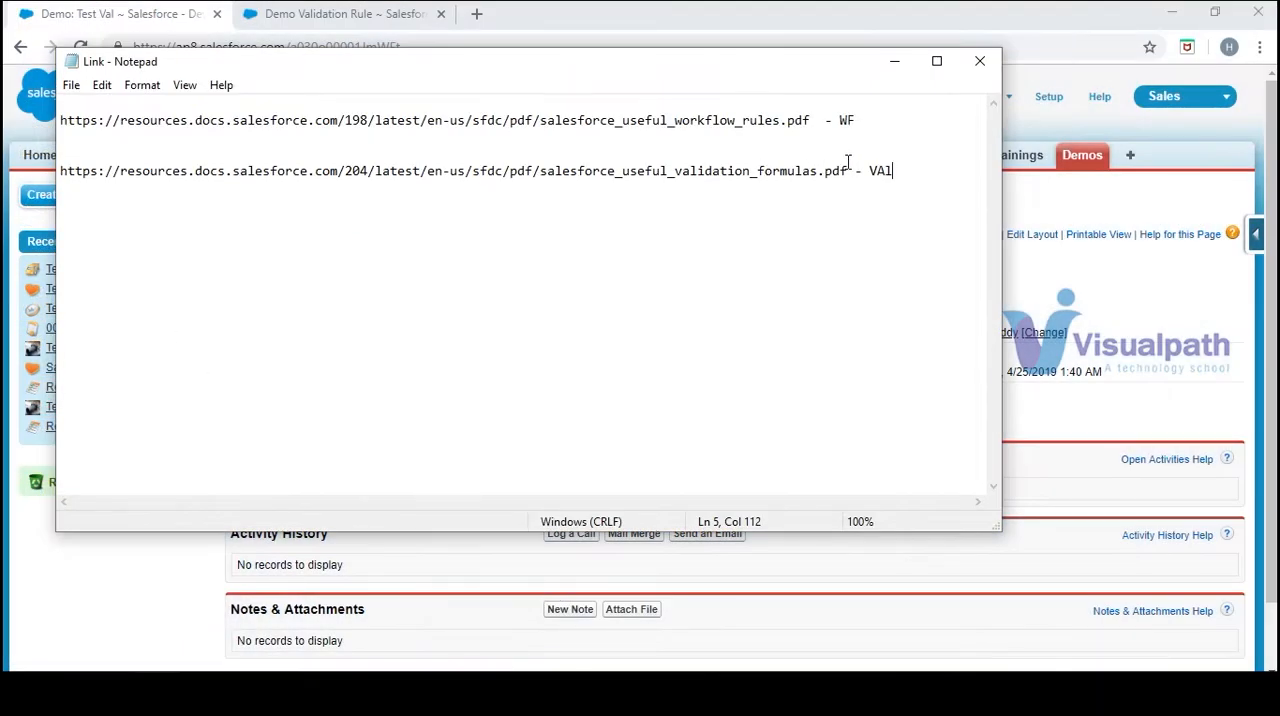
pyautogui.moveTo(849, 172); pyautogui.dragTo(60, 178)
pyautogui.hotkey('ctrl', 'c')
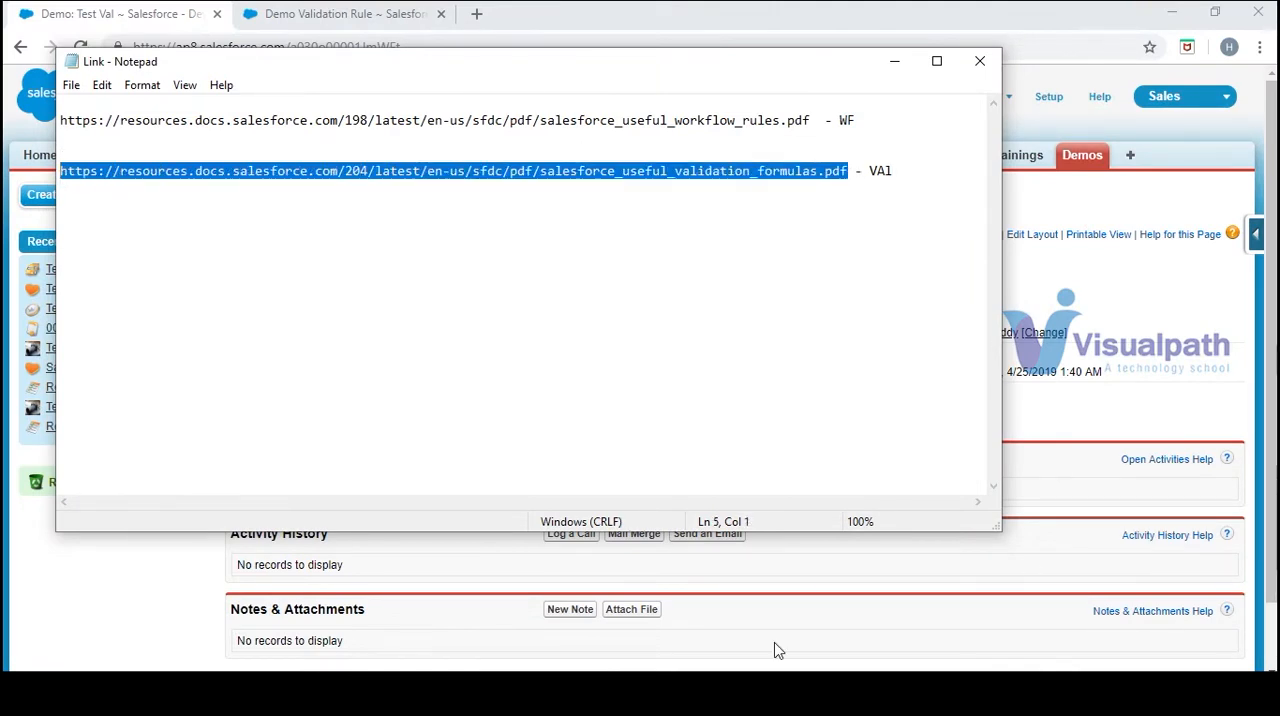
# Paste the copied URL into the Training notes in Notepad, three lines below "Validate the give data", and minimize that window
pyautogui.moveTo(752, 698)
pyautogui.click(785, 613)
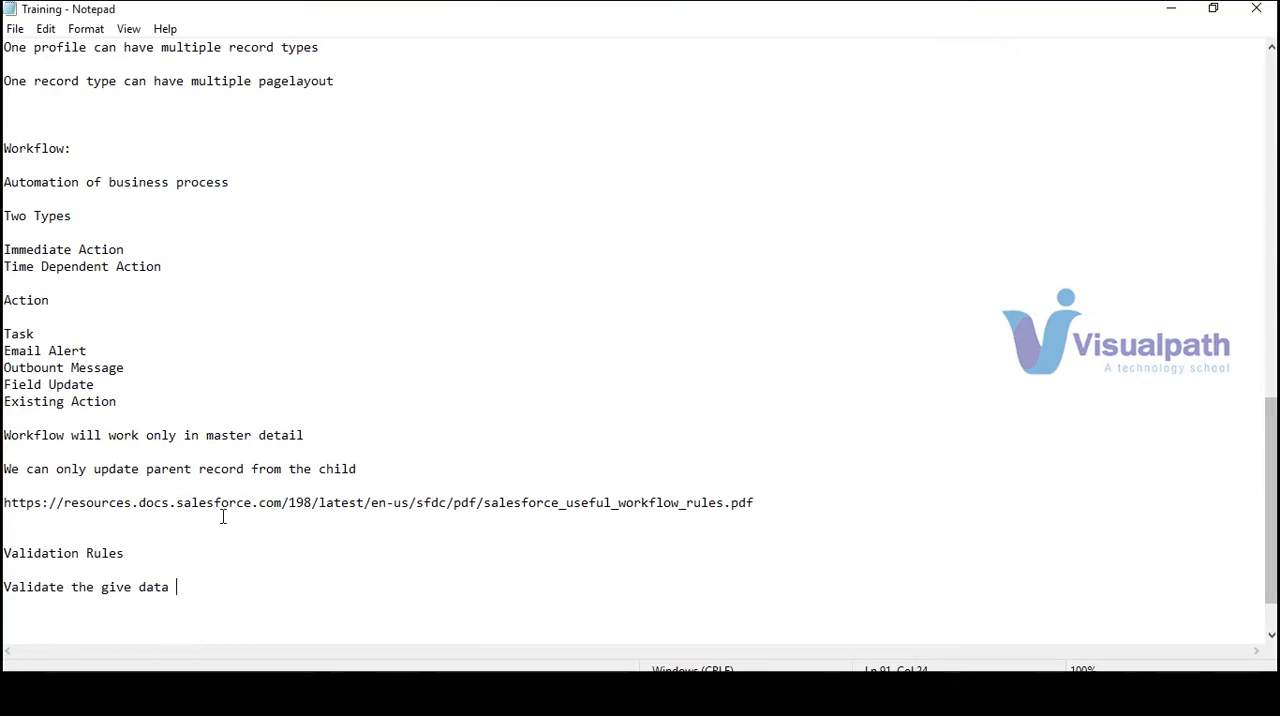
pyautogui.press('Return')
pyautogui.press('Return')
pyautogui.press('Return')
pyautogui.hotkey('ctrl', 'v')
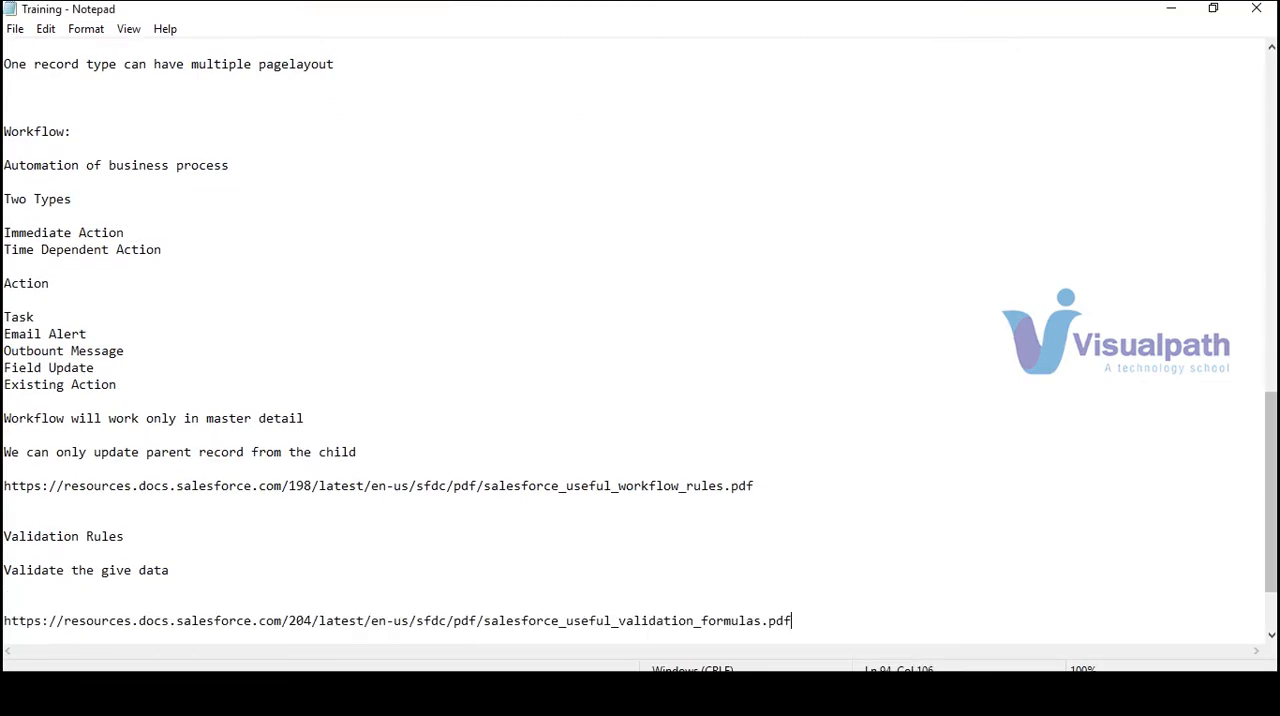
pyautogui.click(1172, 10)
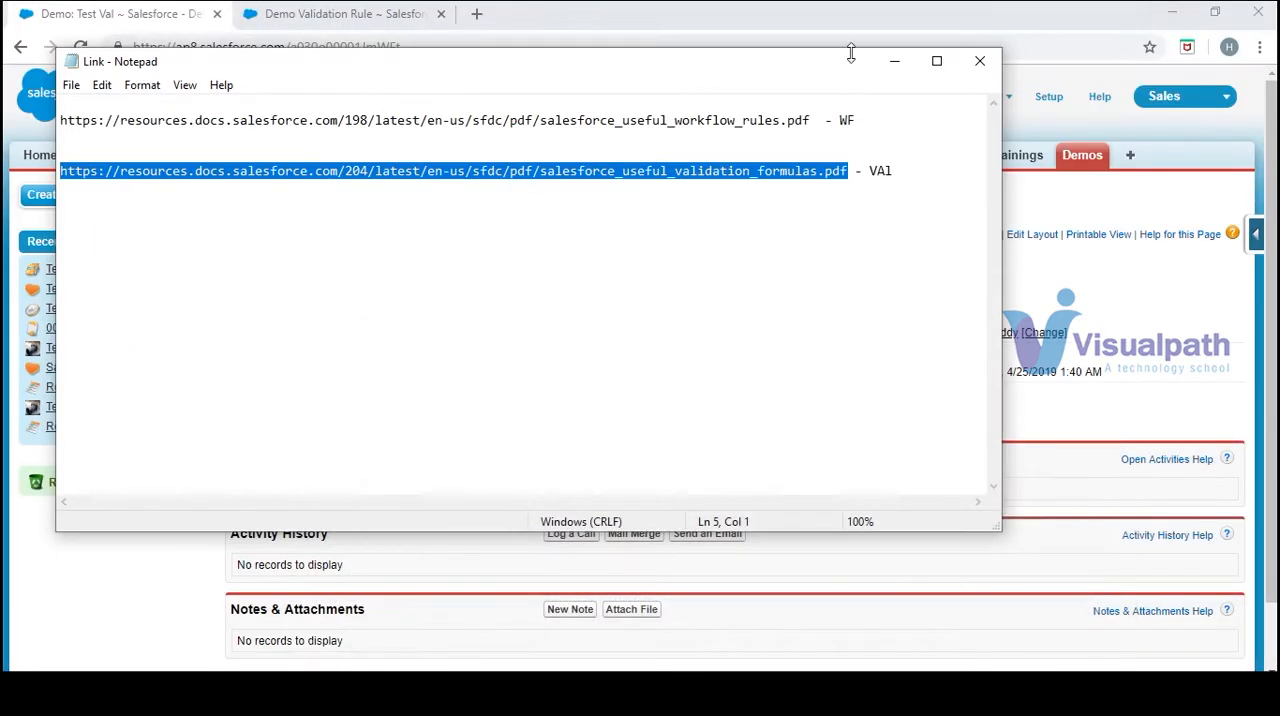
# Minimize the Link file and open the copied salesforce_useful_validation_formulas.pdf URL in a new browser tab
pyautogui.click(889, 61)
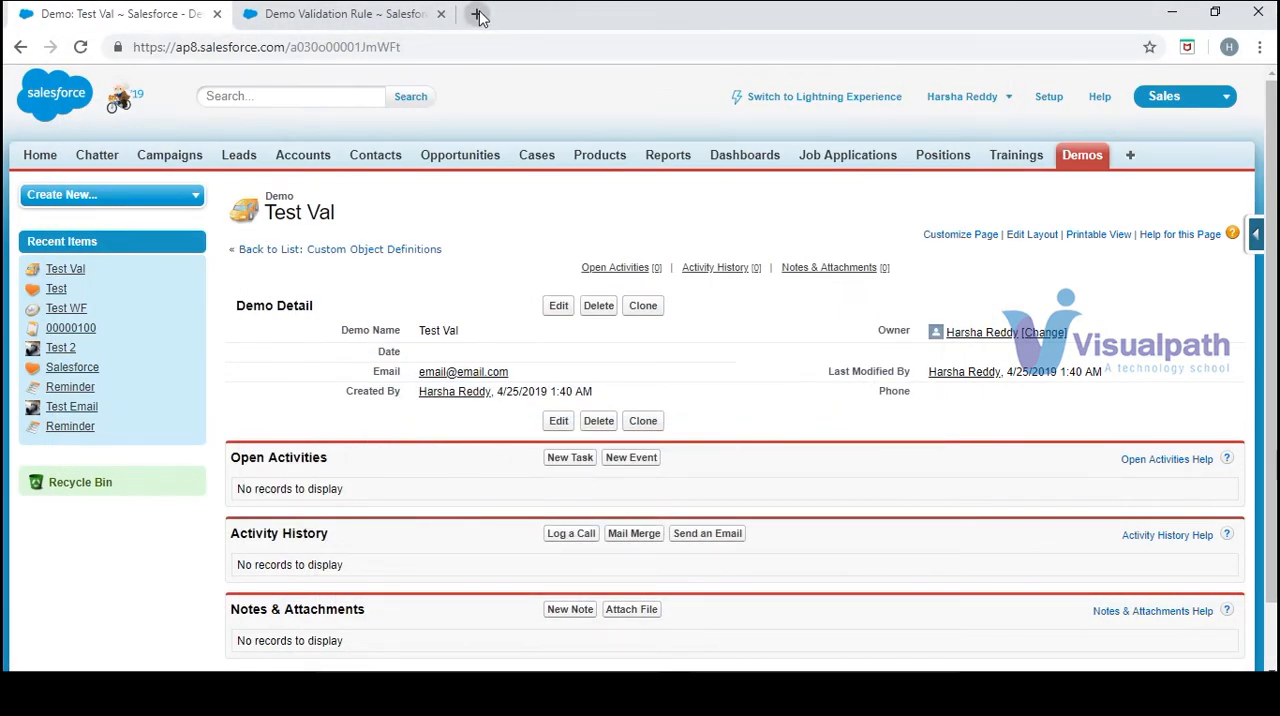
pyautogui.click(477, 14)
pyautogui.hotkey('ctrl', 'v')
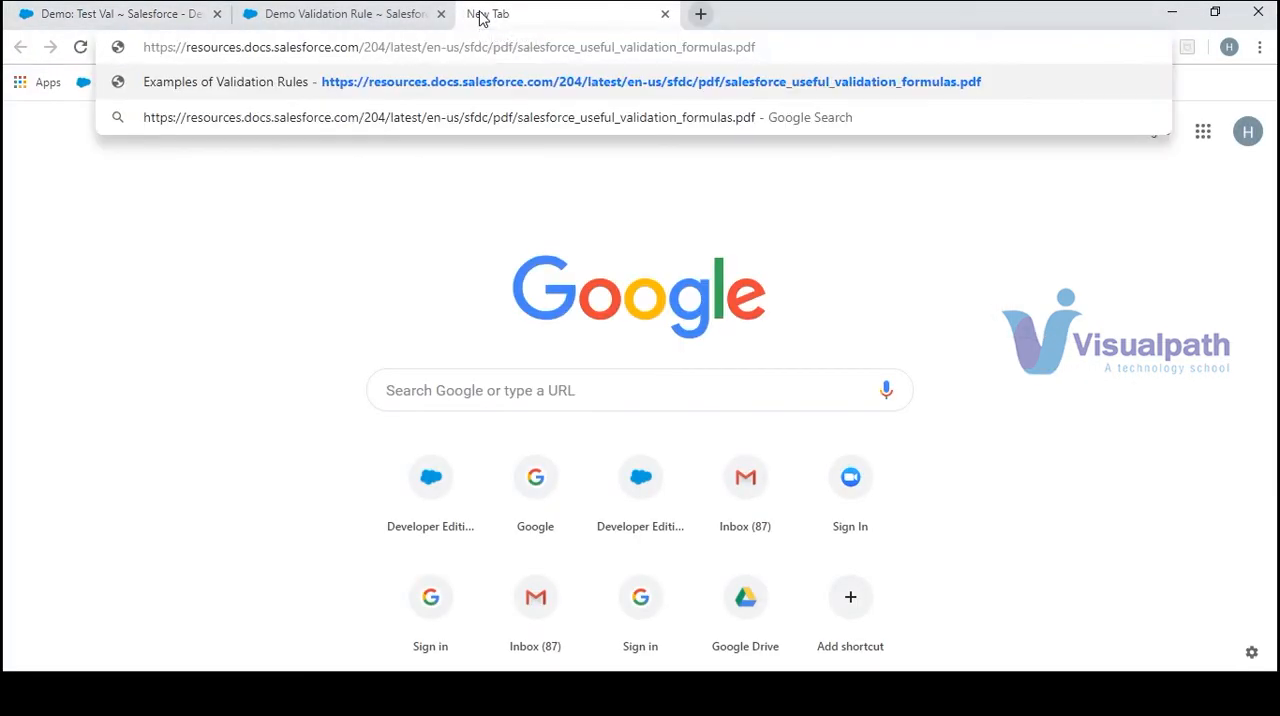
pyautogui.press('Return')
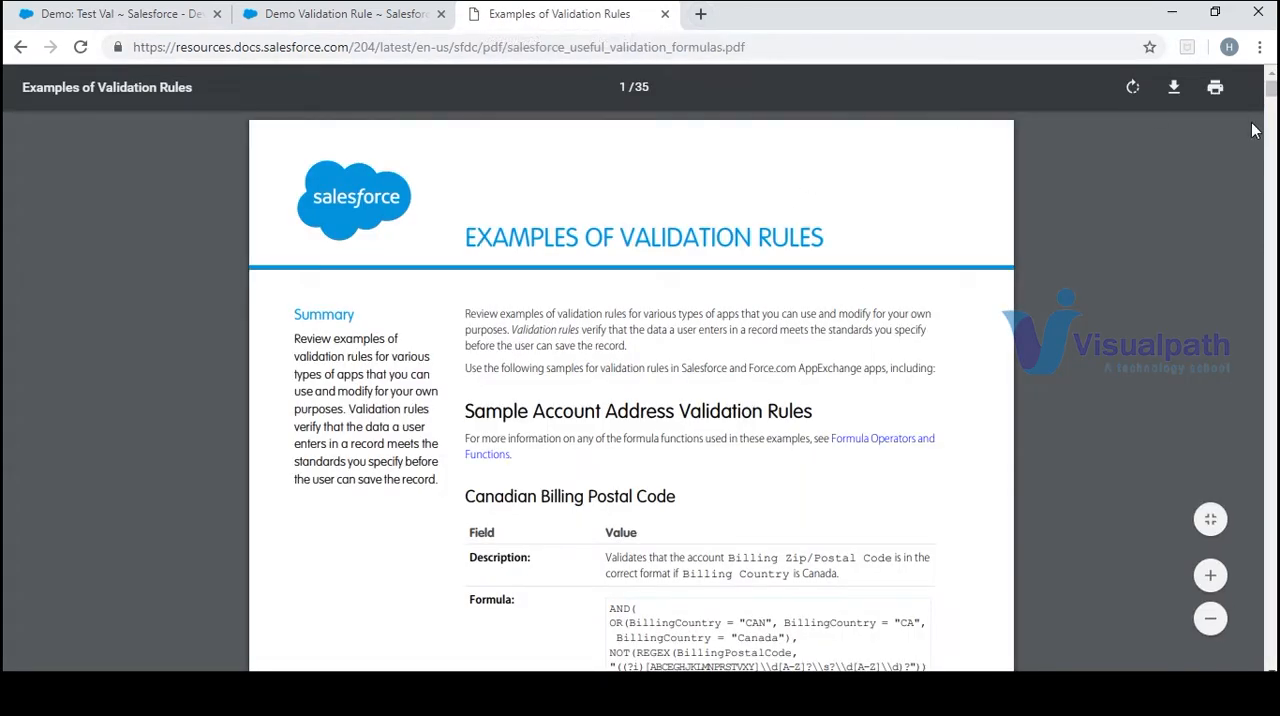
# Look through the sample account address validation rules in the PDF as far as the Valid Billing State (US) example
pyautogui.scroll(-3, 1253, 130)
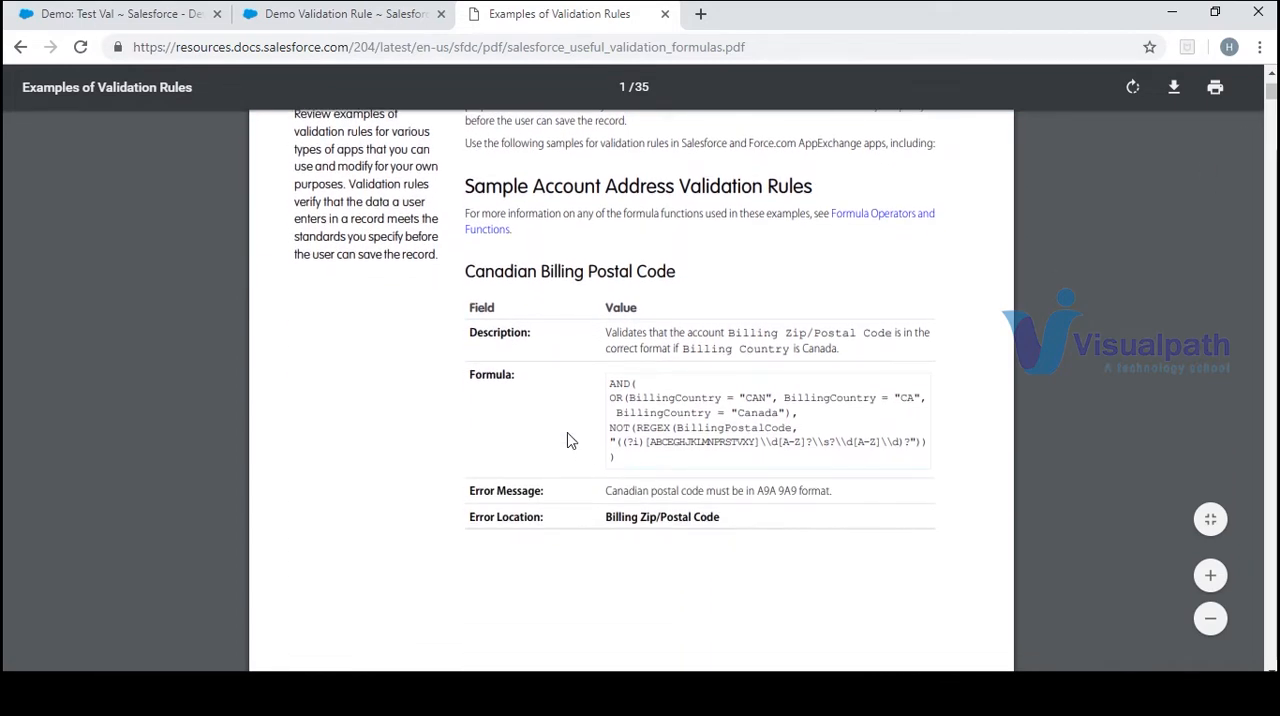
pyautogui.rightClick(646, 421)
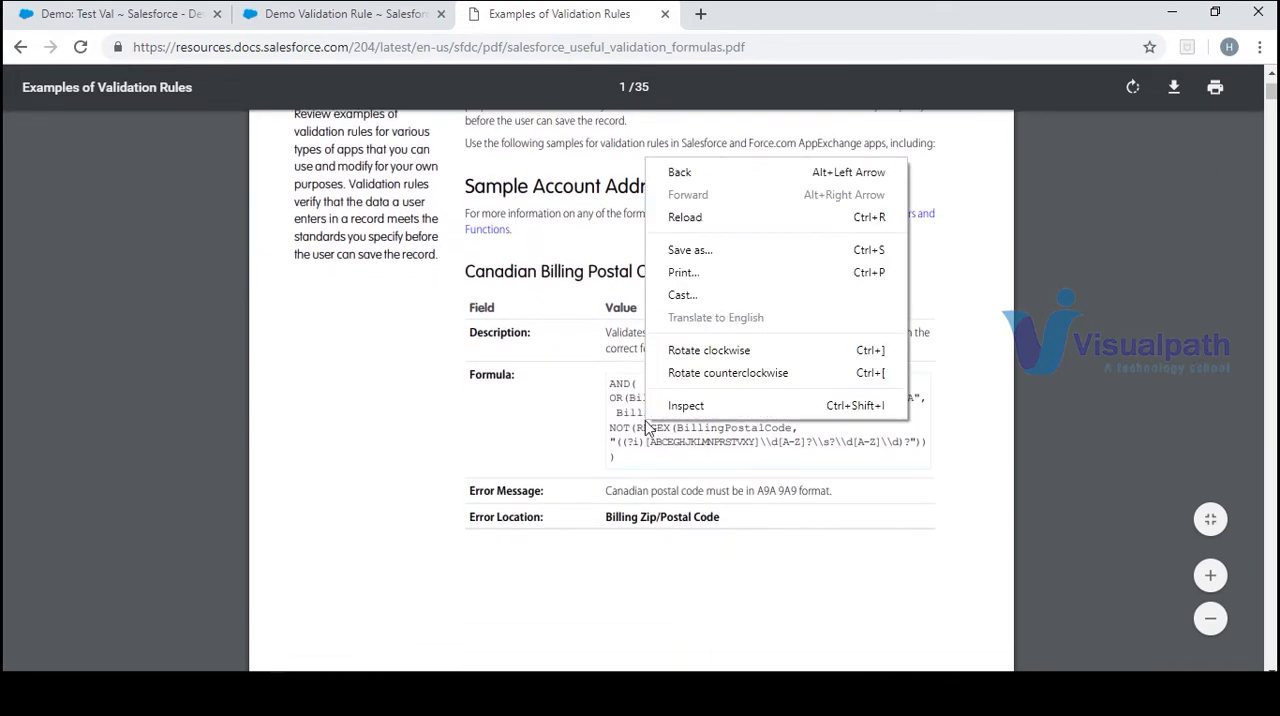
pyautogui.click(647, 430)
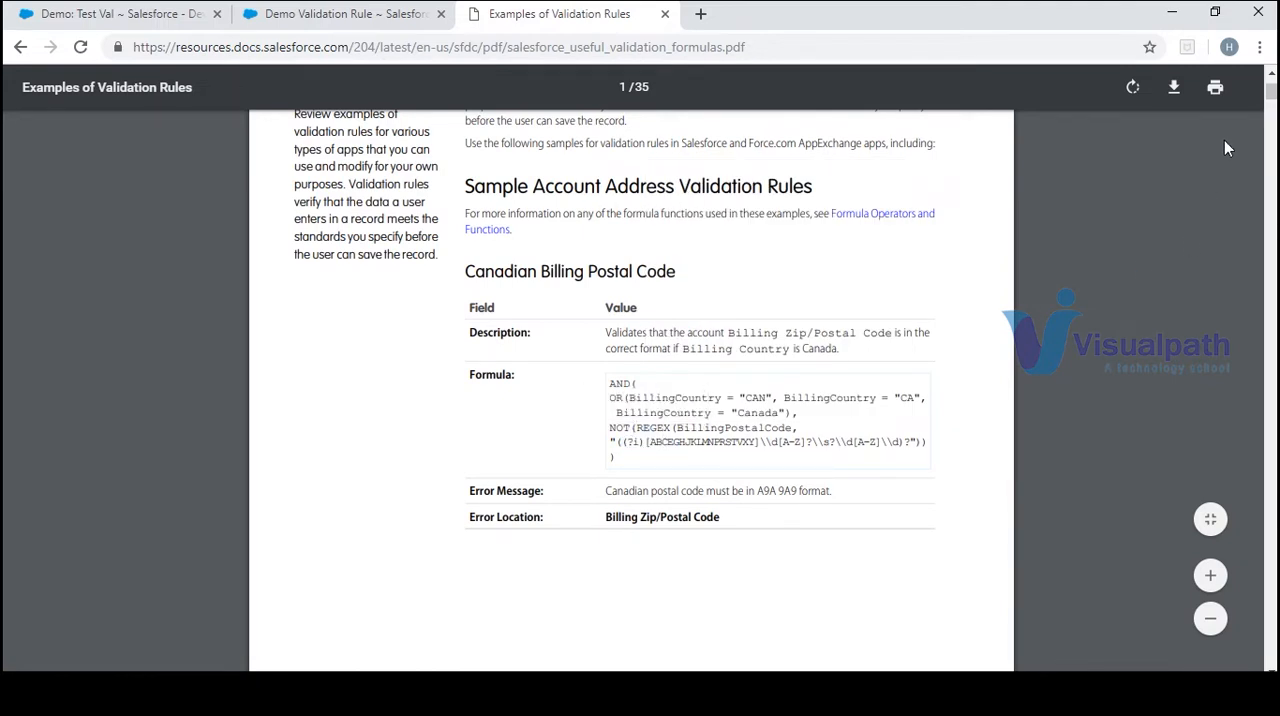
pyautogui.scroll(-10, 1225, 136)
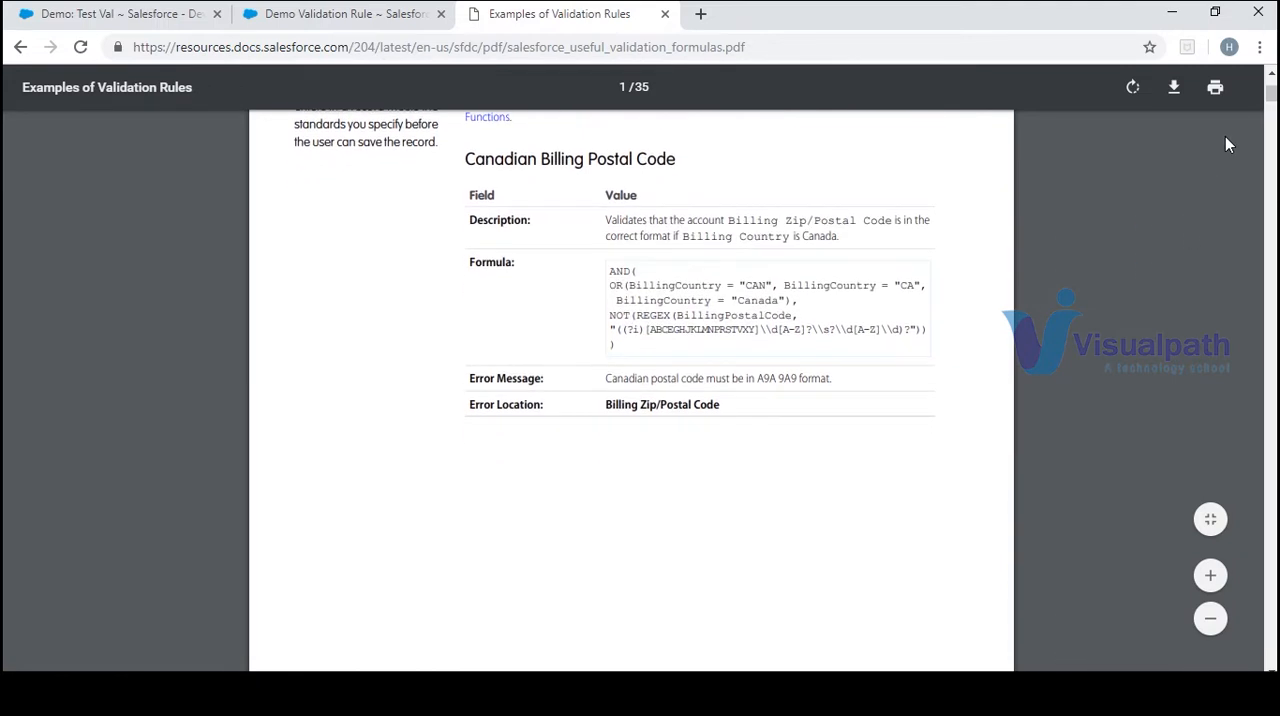
pyautogui.scroll(-8, 1225, 136)
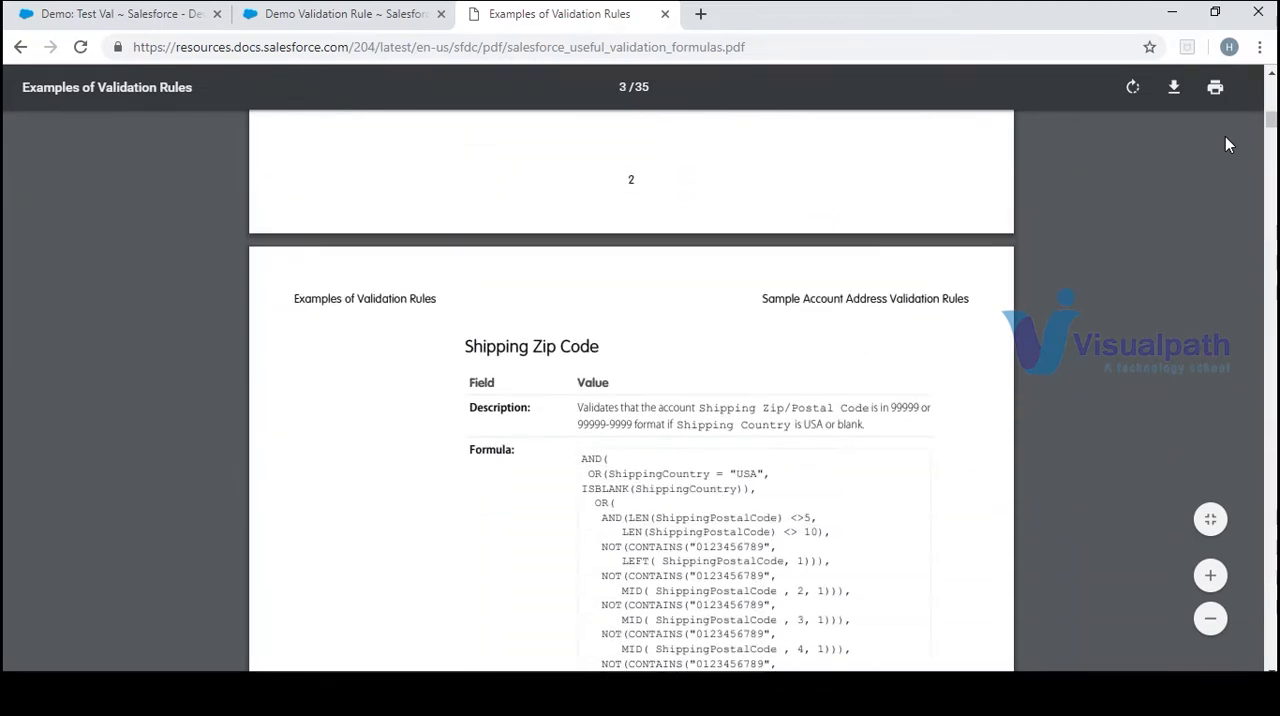
pyautogui.scroll(-5, 1225, 136)
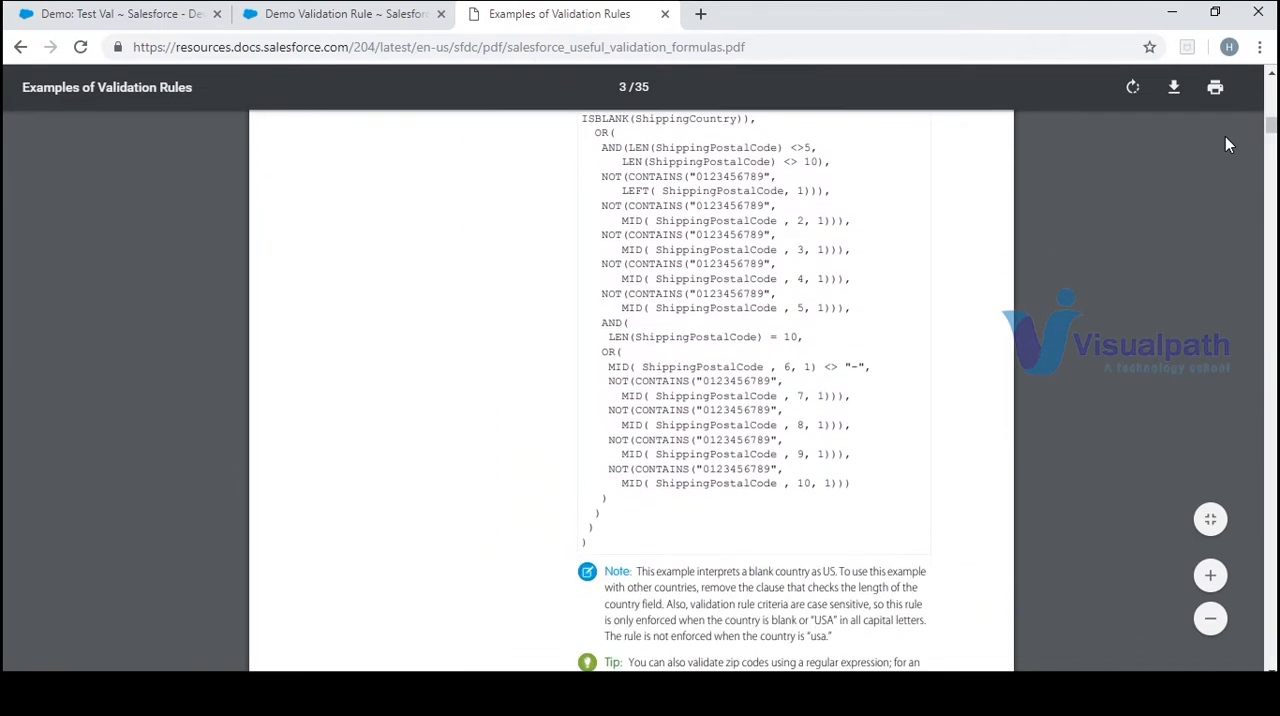
pyautogui.scroll(2, 1225, 136)
pyautogui.scroll(3, 1225, 136)
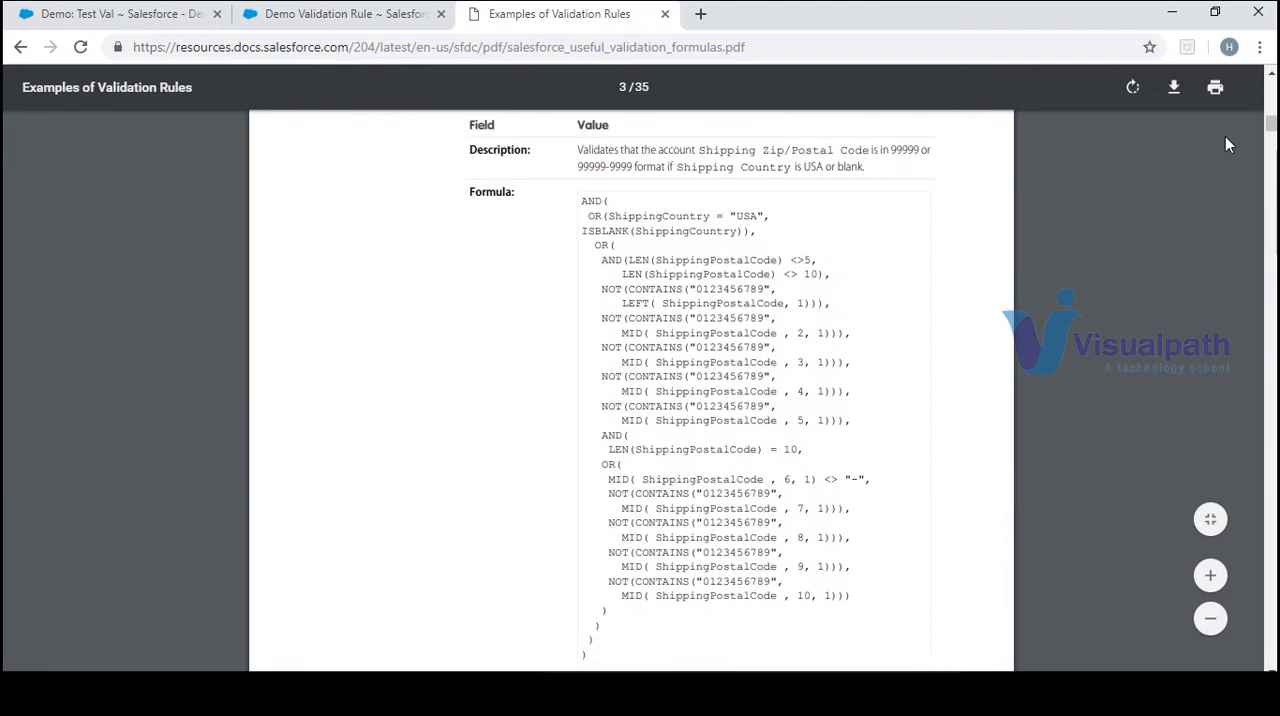
pyautogui.scroll(-6, 1225, 136)
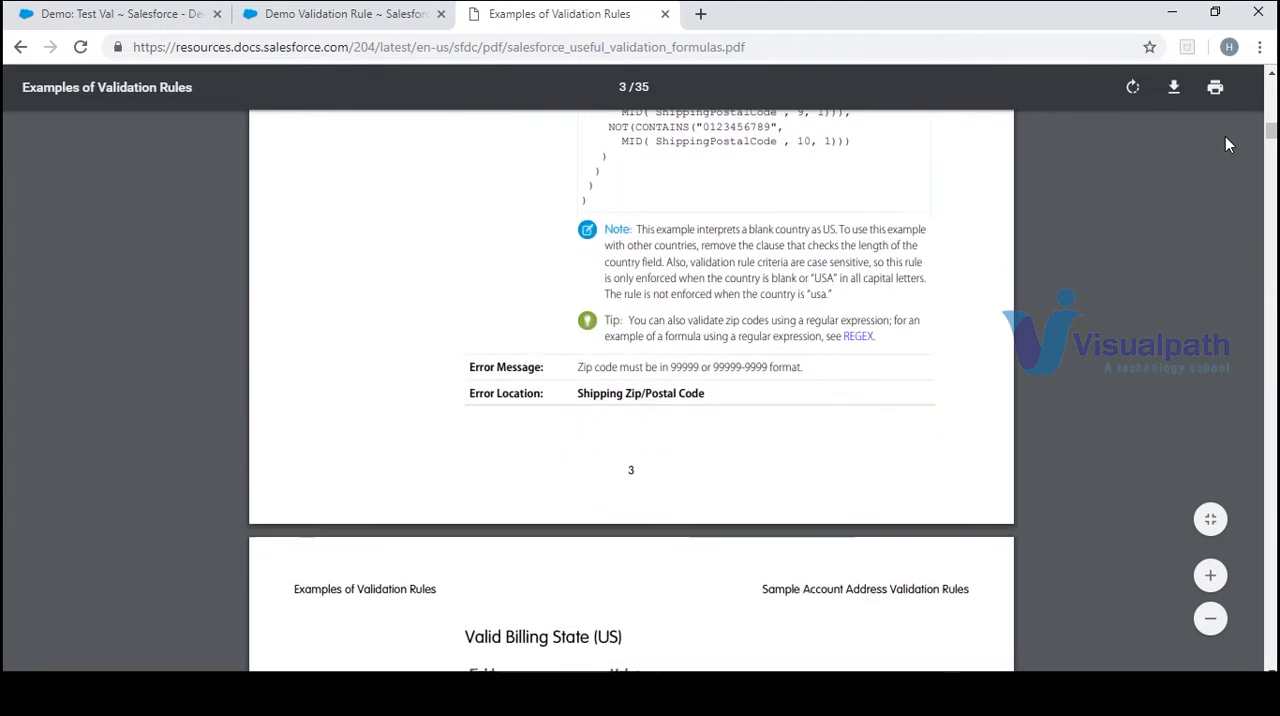
pyautogui.scroll(-3, 1225, 136)
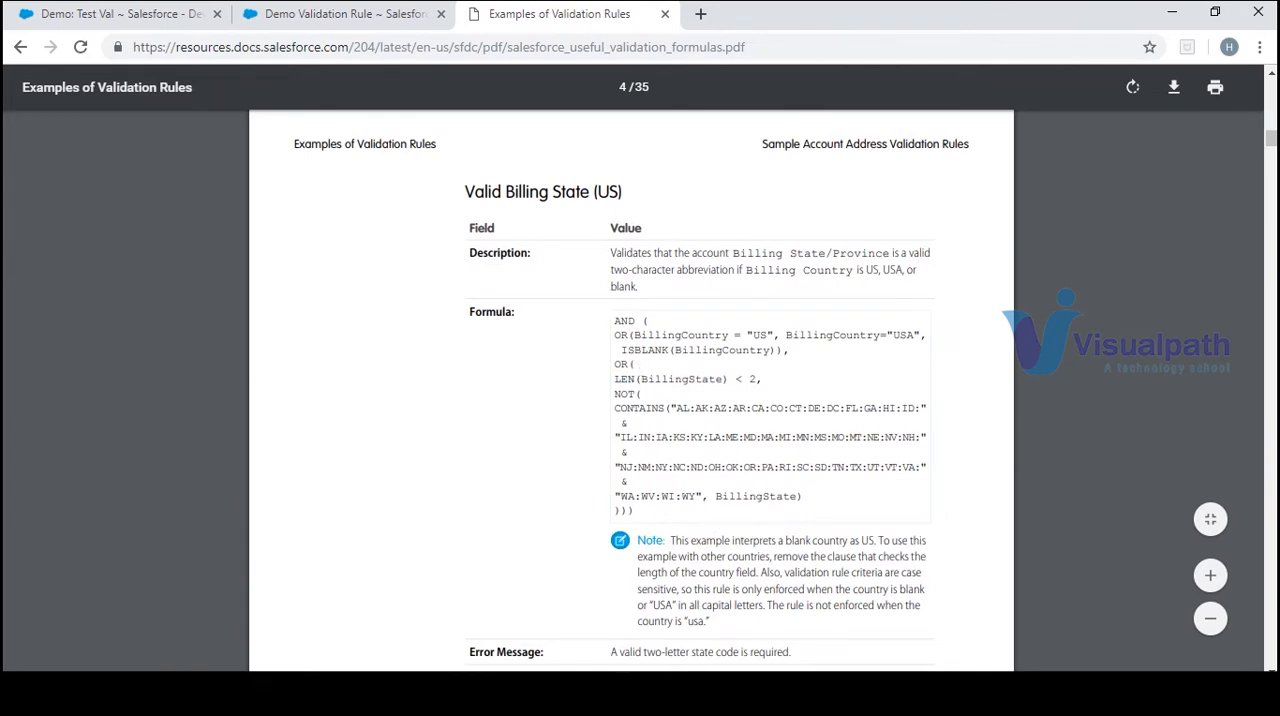
pyautogui.moveTo(1273, 143); pyautogui.dragTo(1273, 147)
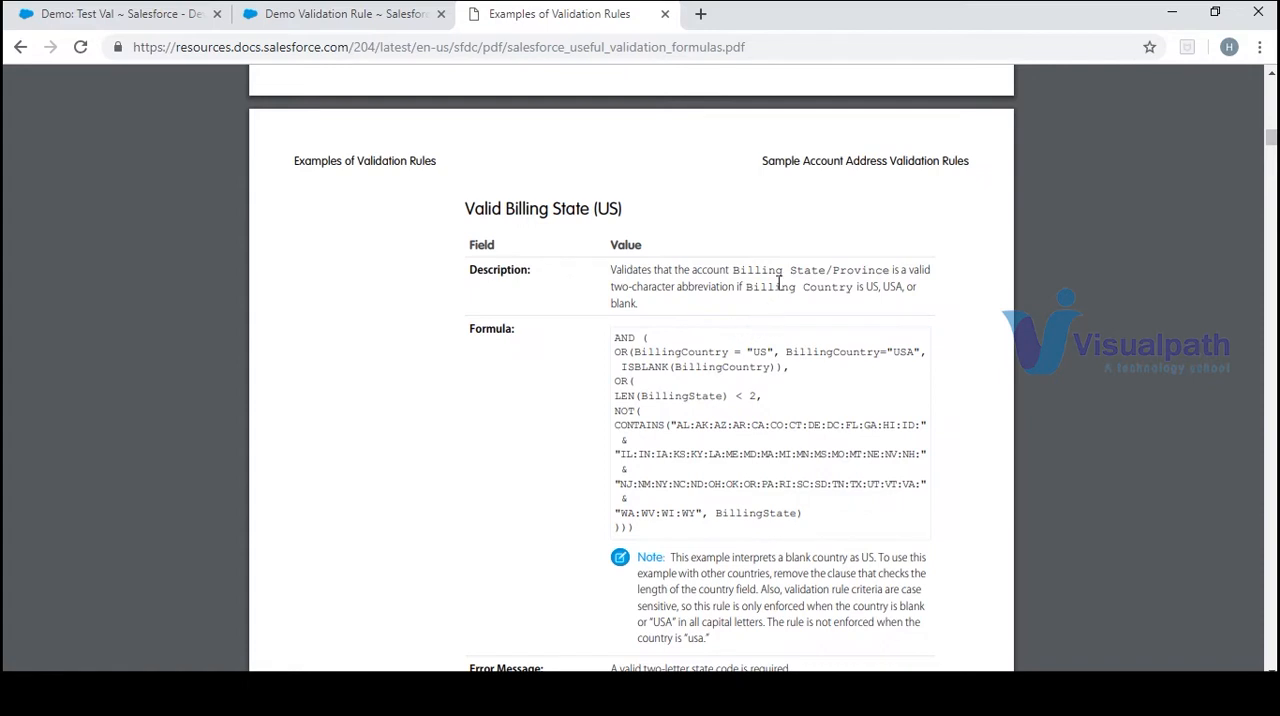
# Open a new Account form in Salesforce and compare its billing address fields with the Valid Billing State (US) sample
pyautogui.click(140, 16)
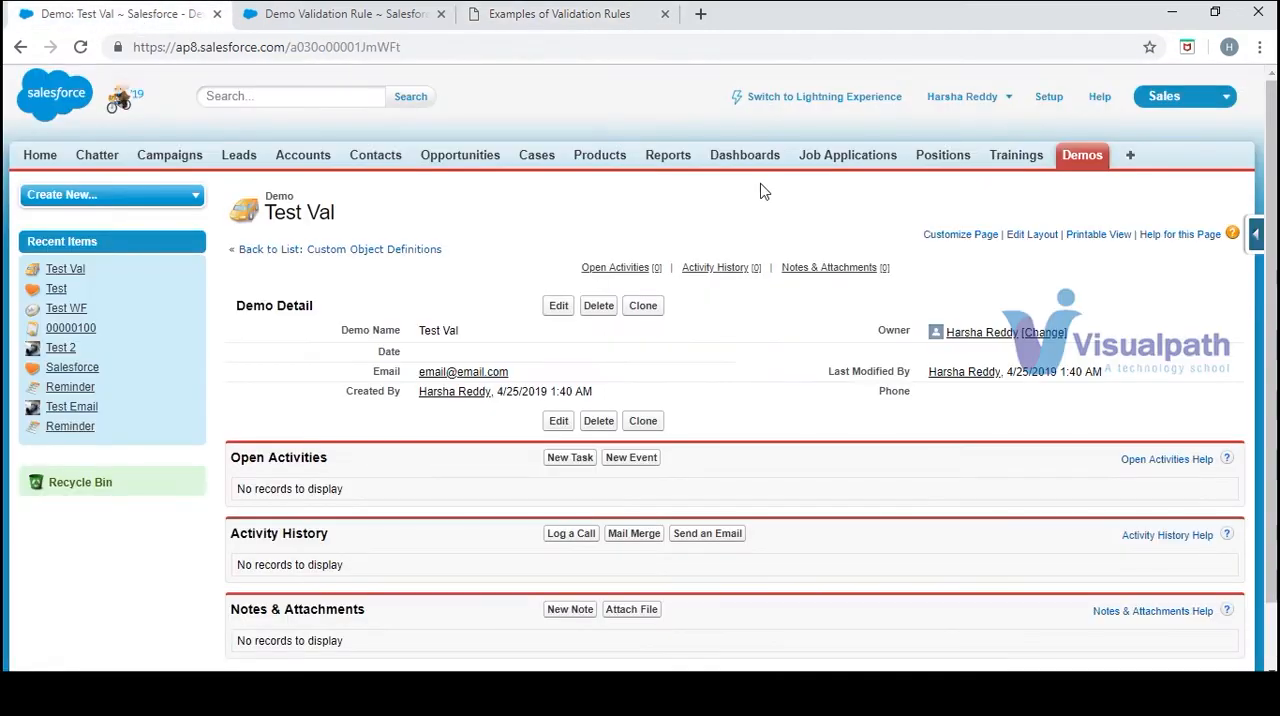
pyautogui.click(305, 165)
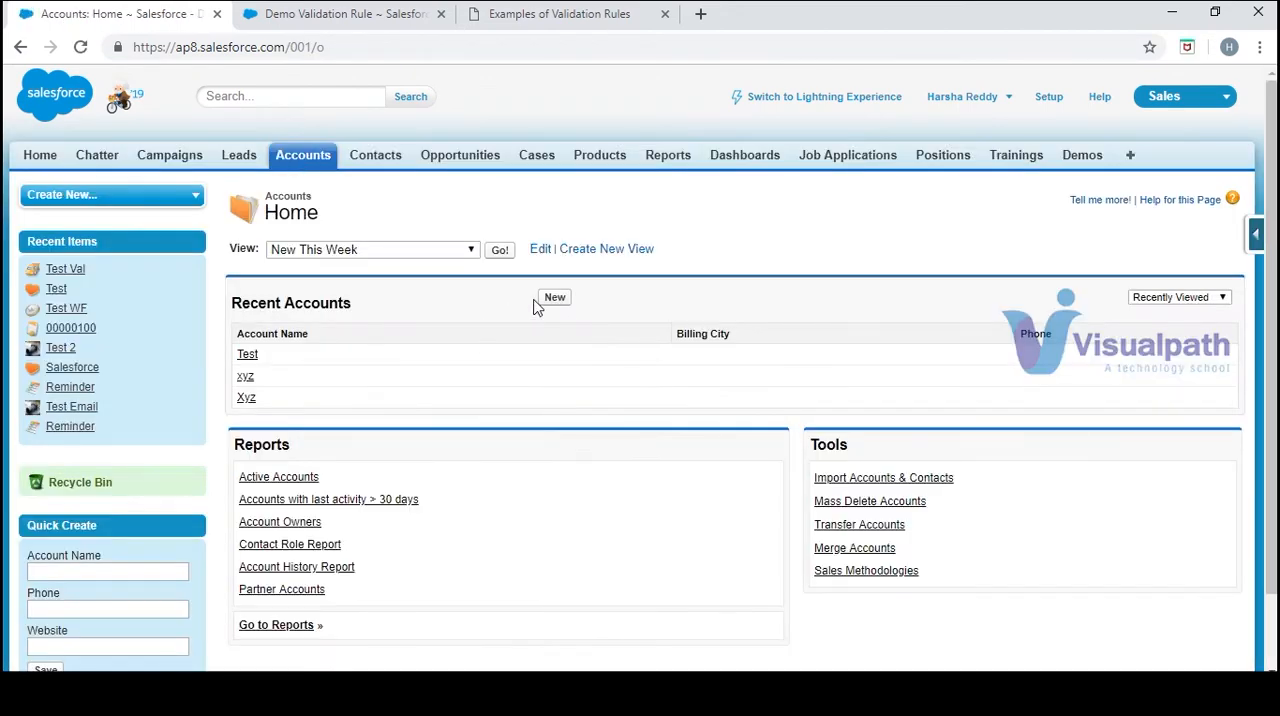
pyautogui.click(556, 299)
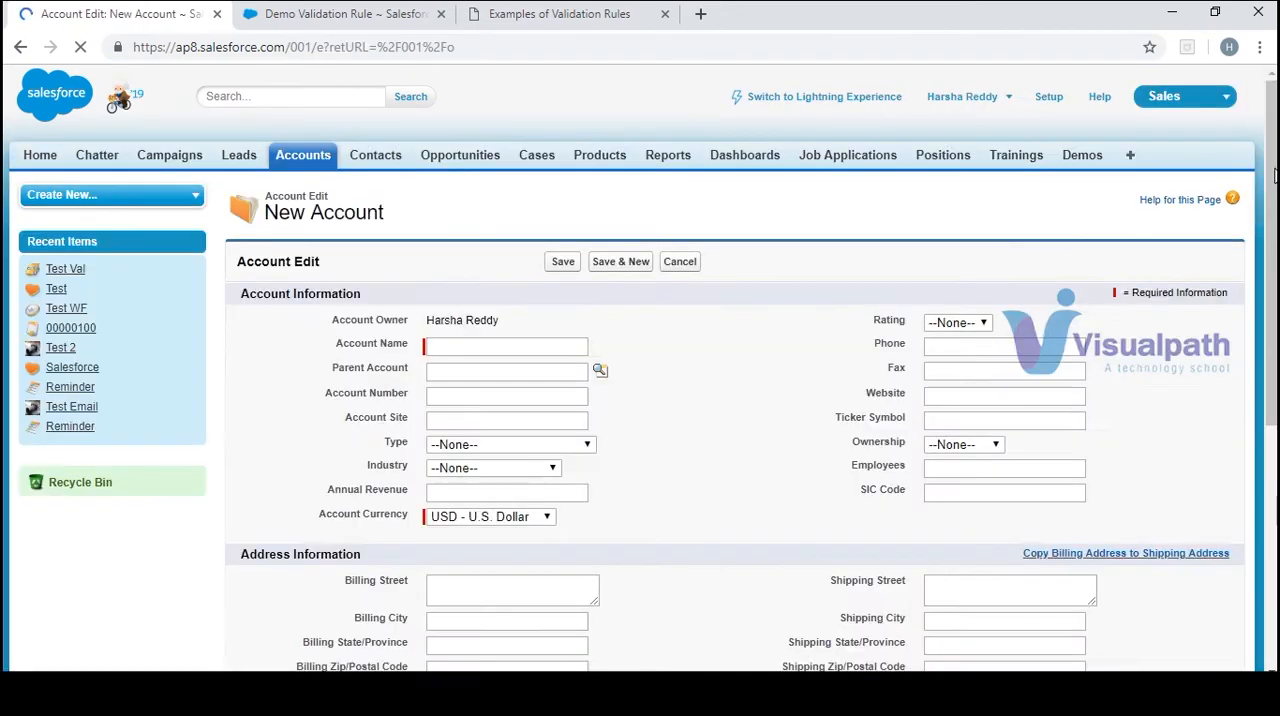
pyautogui.scroll(-2, 1274, 176)
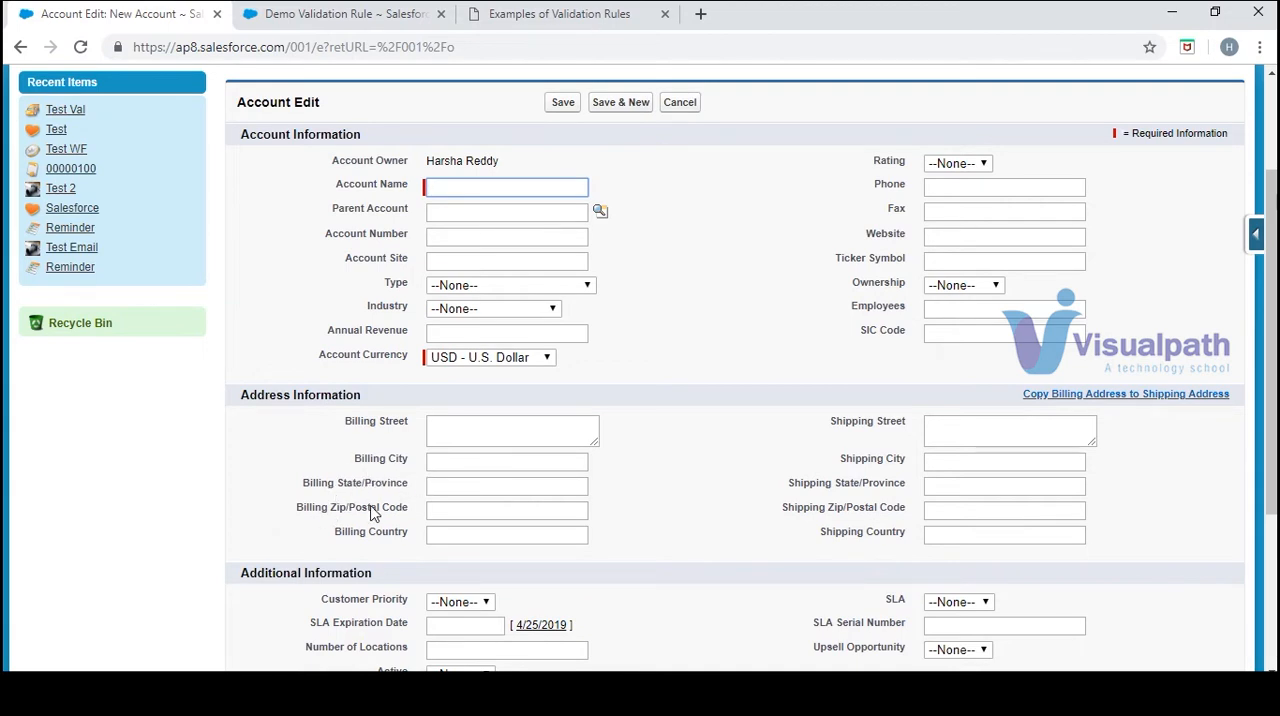
pyautogui.click(525, 14)
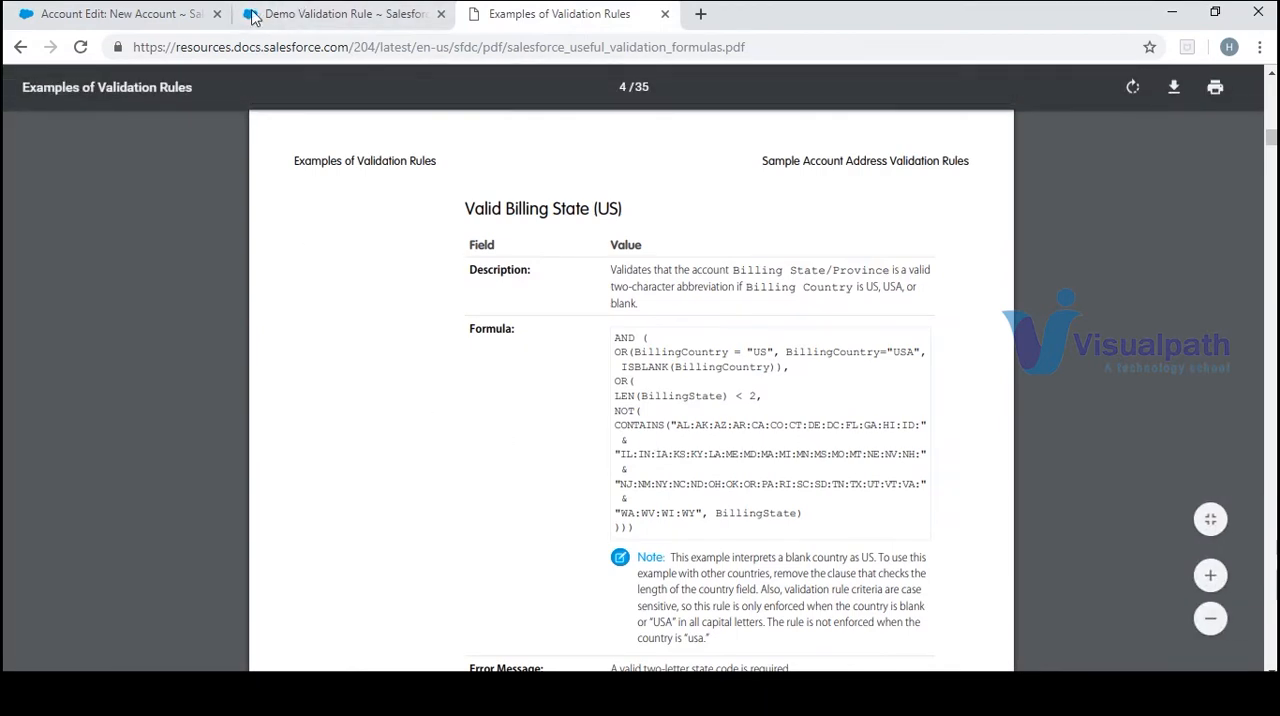
pyautogui.click(185, 13)
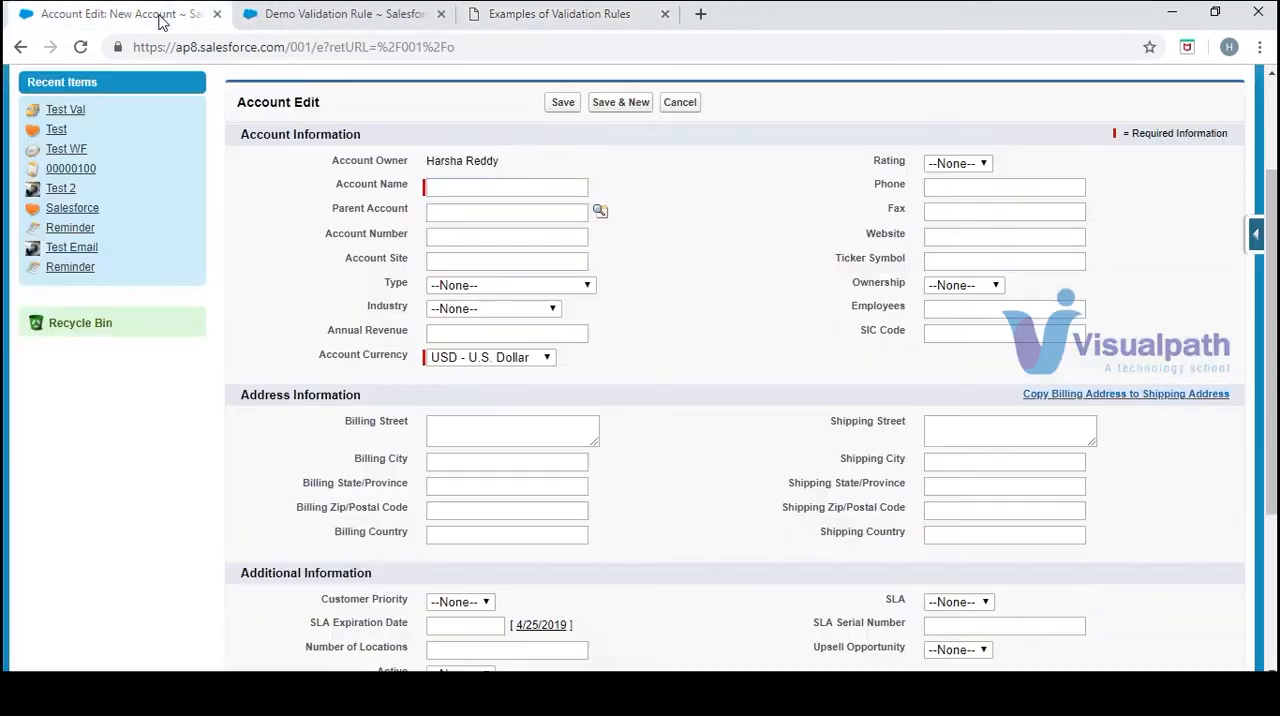
# Open the validation rules of the Account object and start a new rule
pyautogui.click(1256, 238)
pyautogui.click(1134, 318)
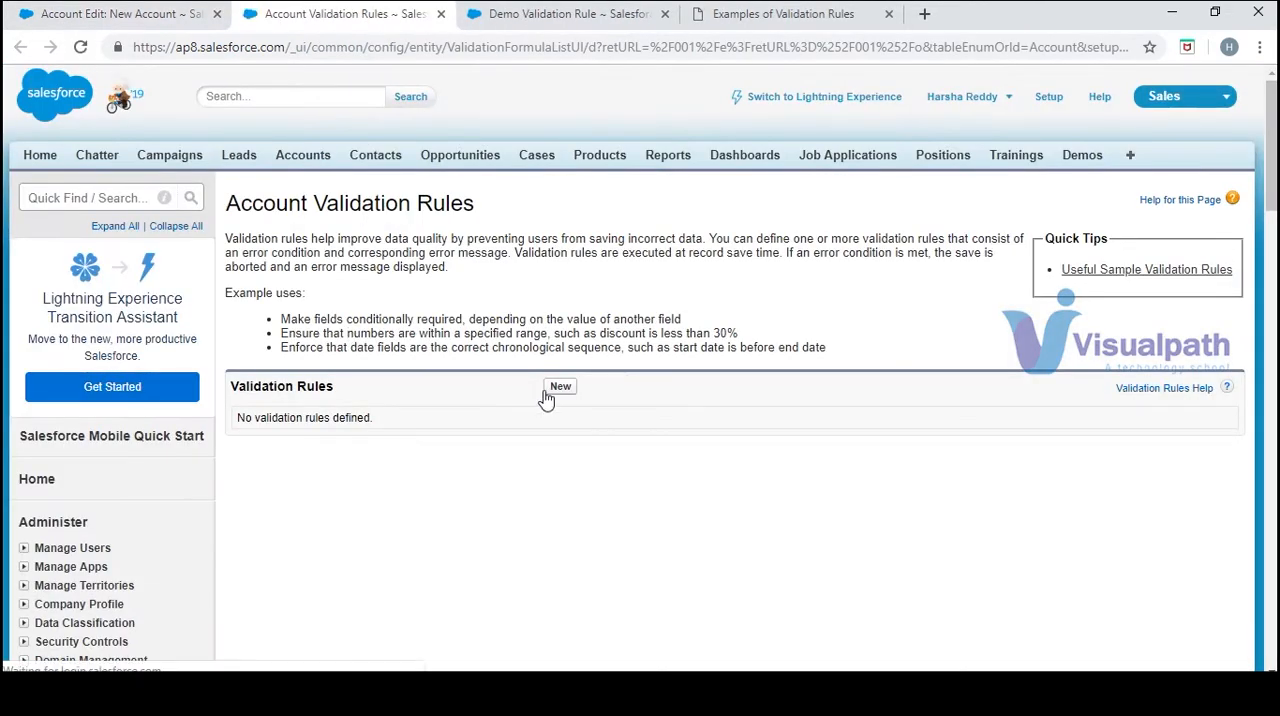
pyautogui.click(548, 392)
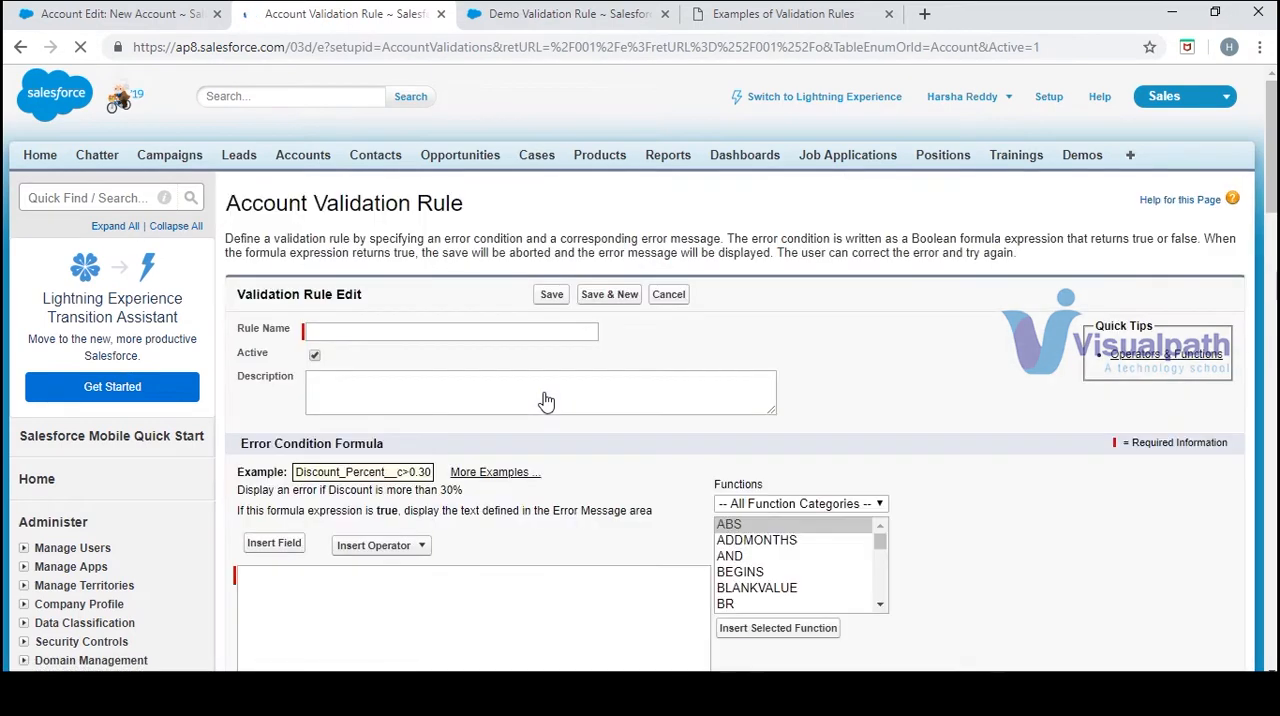
# Name the rule with the sample description's text "Validates that the account Billing State" and close the Demo Validation Rule page
pyautogui.click(783, 14)
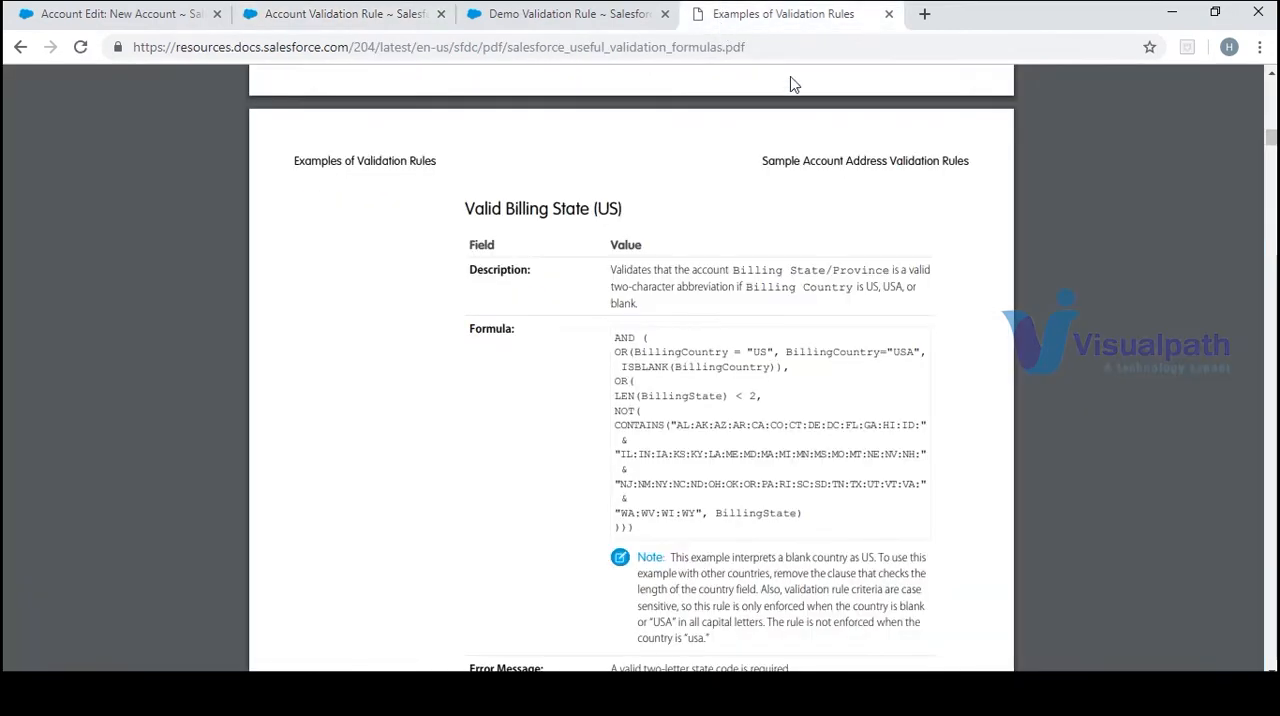
pyautogui.moveTo(608, 270); pyautogui.dragTo(826, 272)
pyautogui.hotkey('ctrl', 'c')
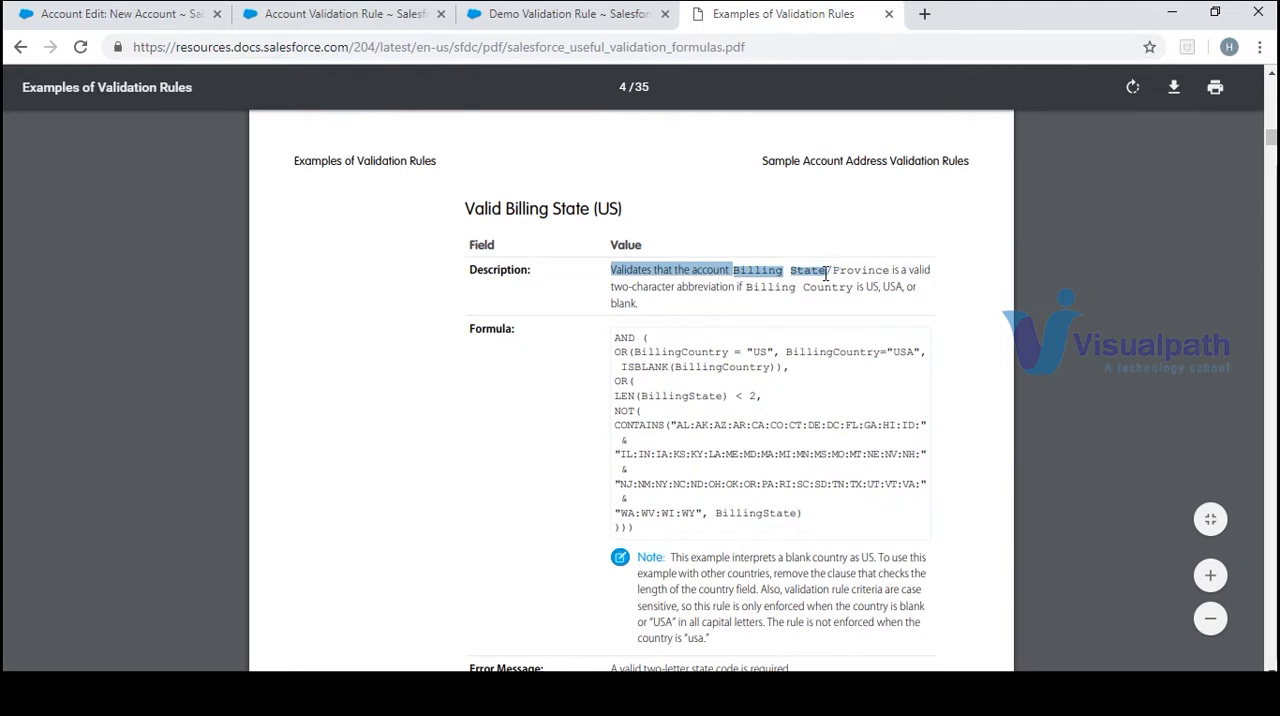
pyautogui.moveTo(508, 14); pyautogui.dragTo(600, 20)
pyautogui.click(663, 14)
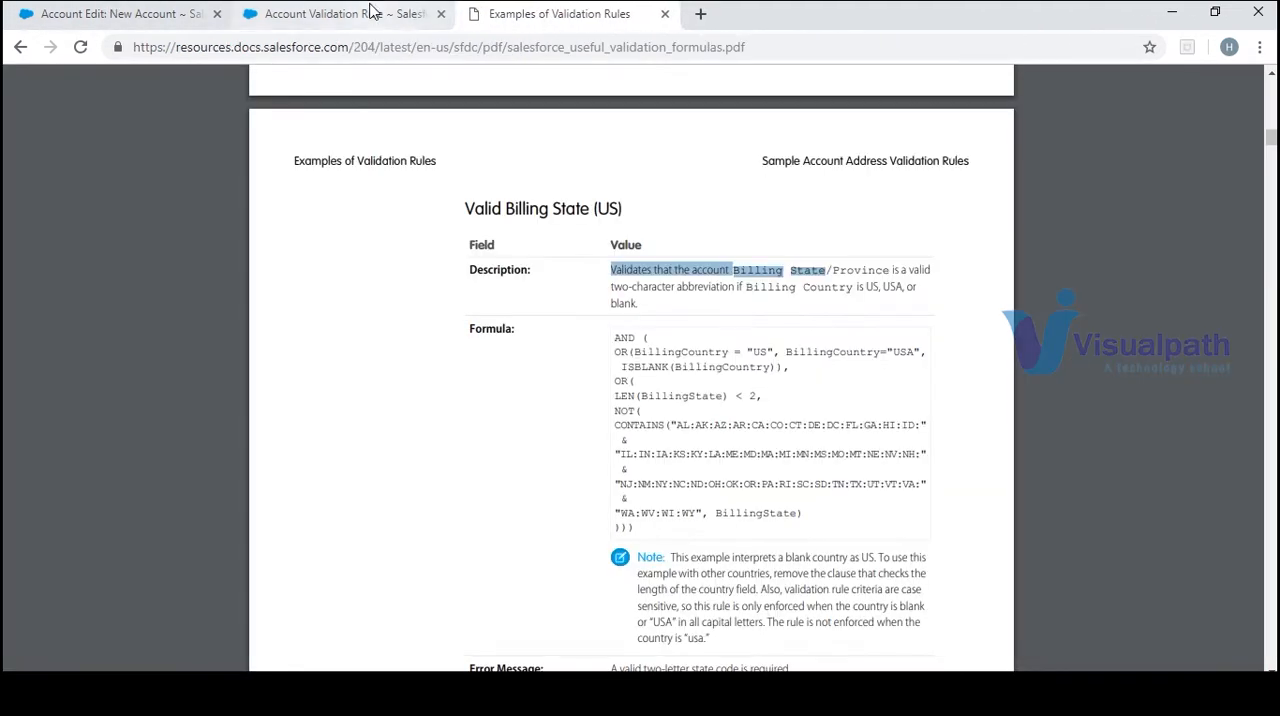
pyautogui.click(370, 10)
pyautogui.click(425, 332)
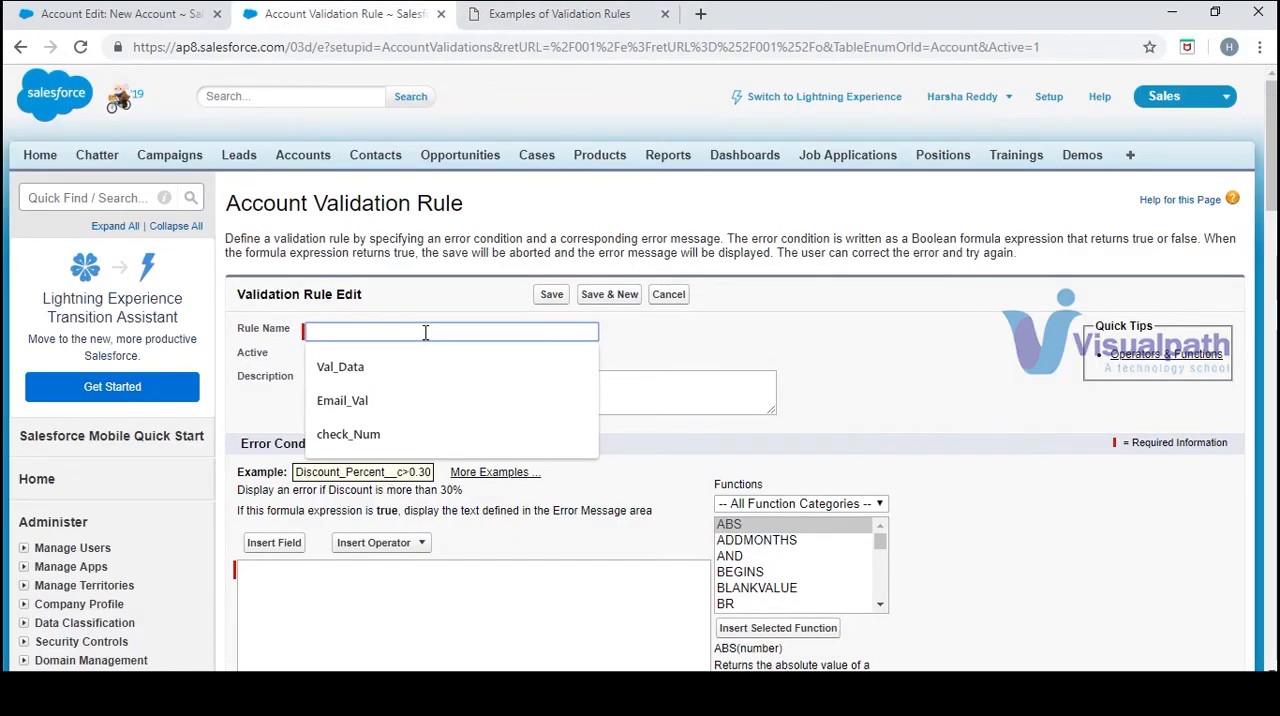
pyautogui.hotkey('ctrl', 'v')
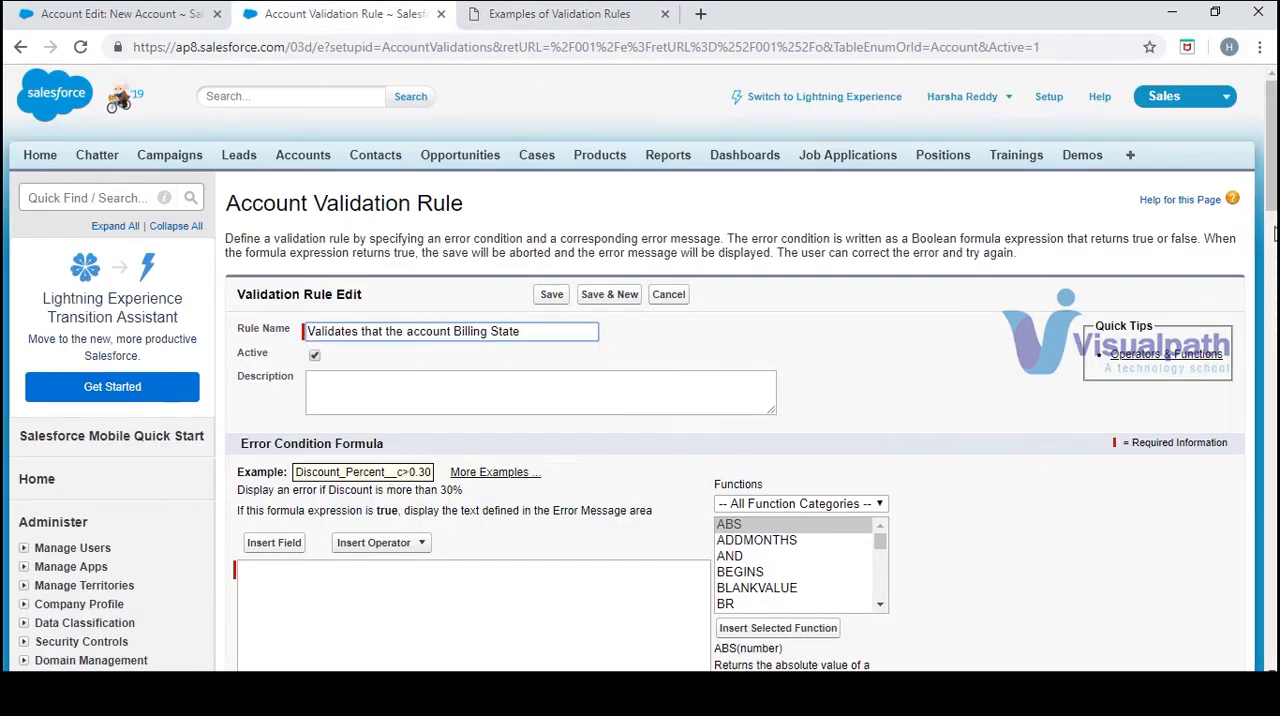
# Following the Valid Billing State (US) sample formula, insert the AND function into the error condition formula and remove its placeholder arguments
pyautogui.scroll(-1, 508, 448)
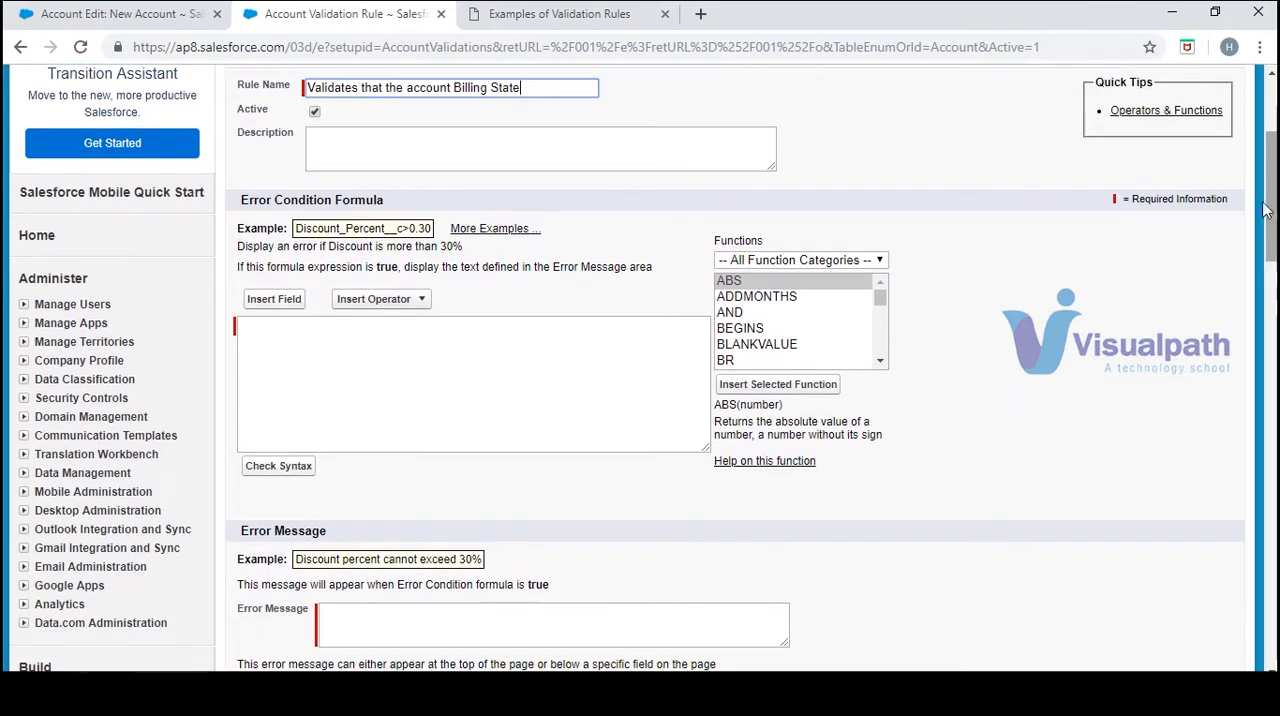
pyautogui.click(508, 449)
pyautogui.click(593, 14)
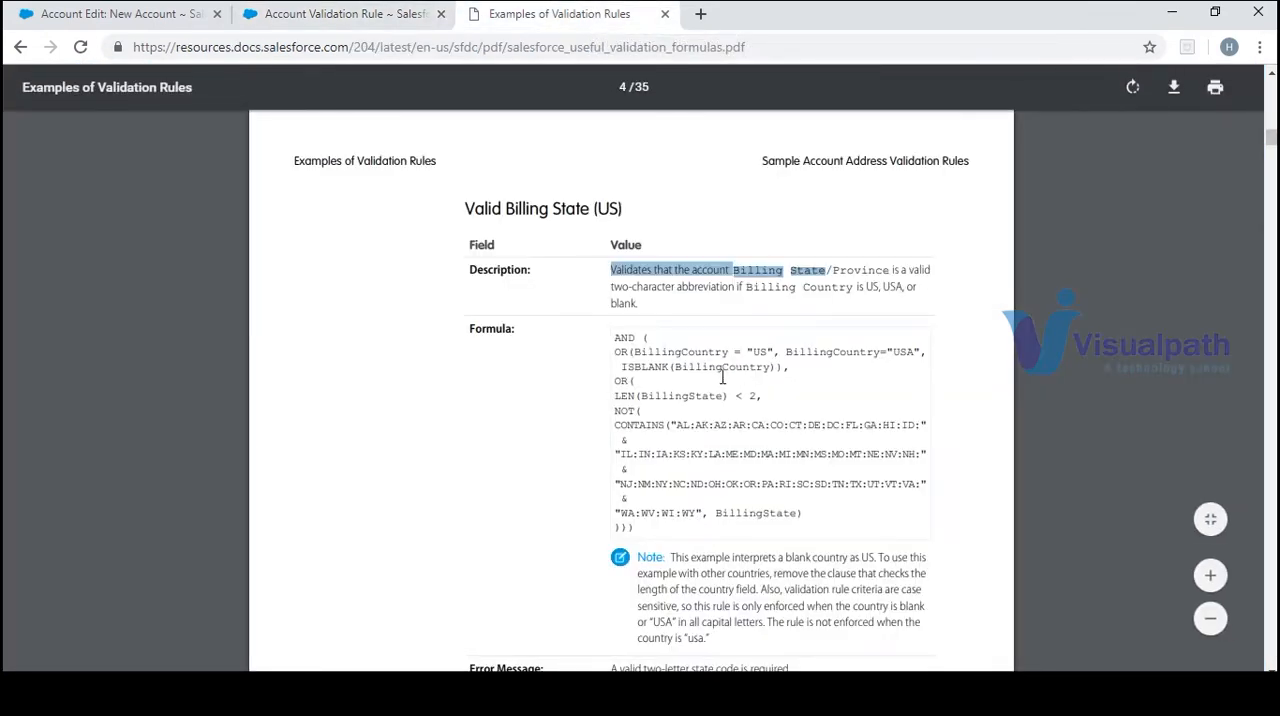
pyautogui.click(650, 345)
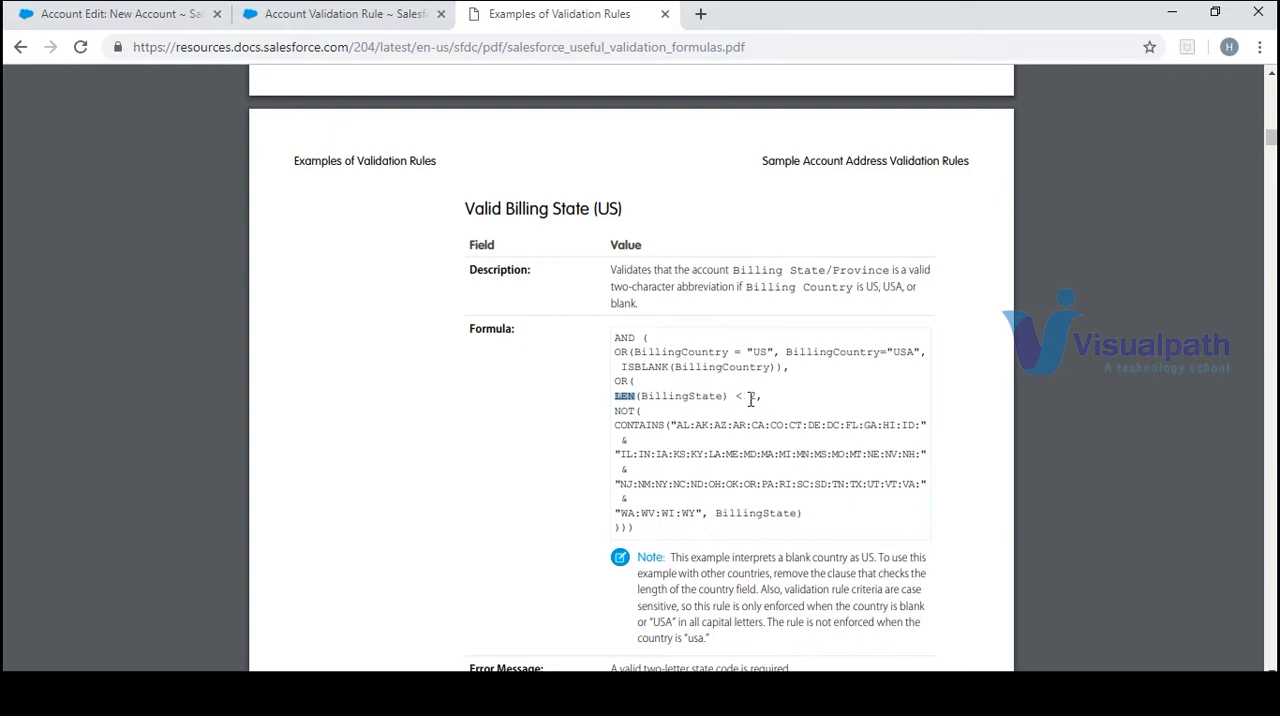
pyautogui.click(612, 421)
pyautogui.scroll(-2, 1272, 176)
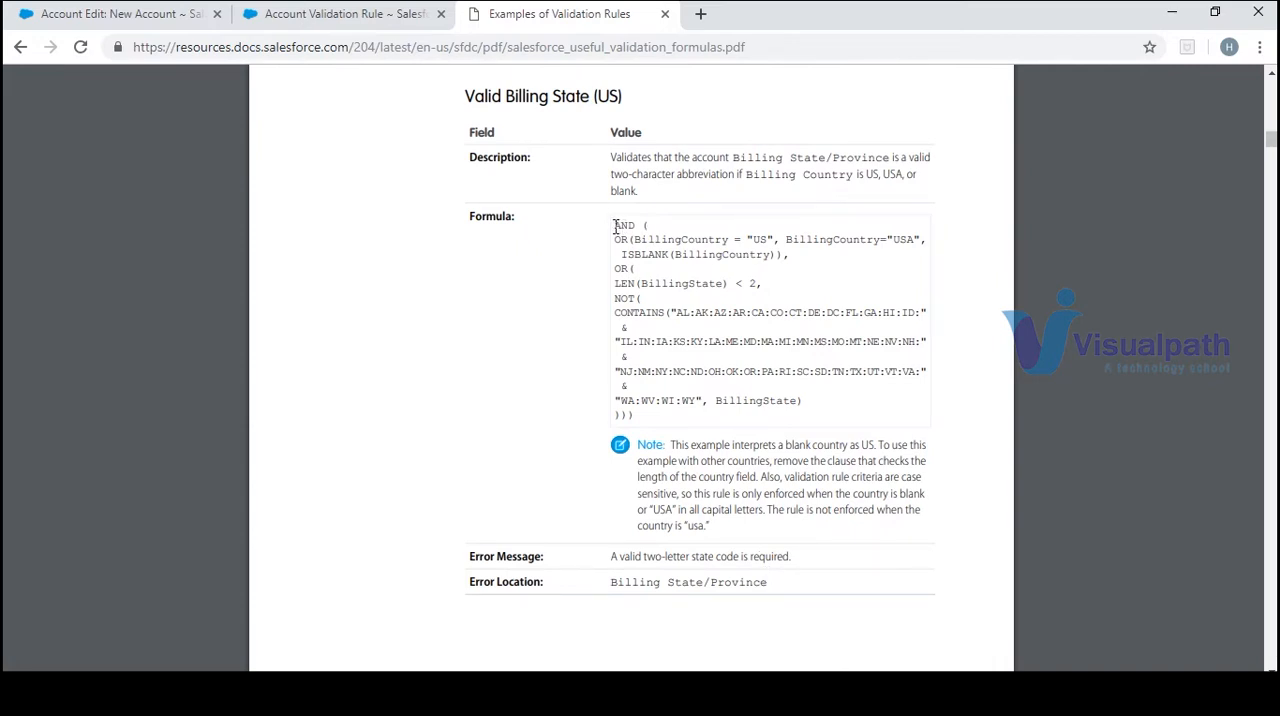
pyautogui.click(115, 14)
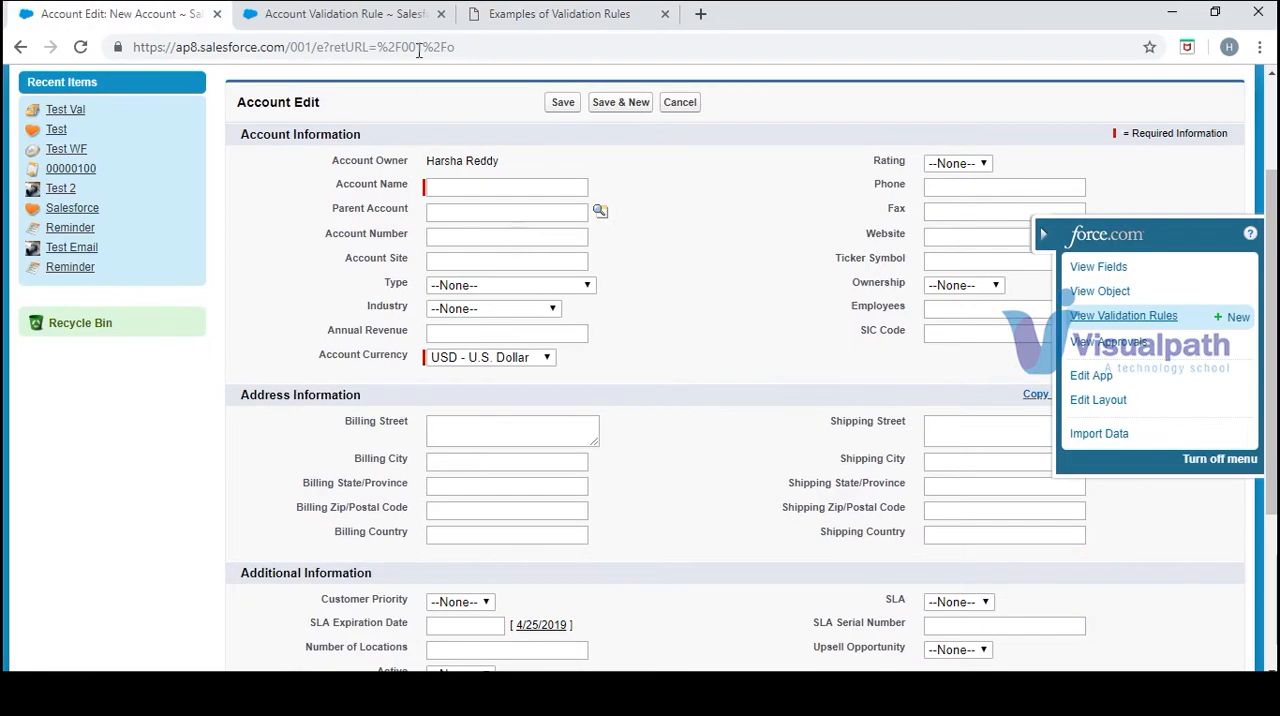
pyautogui.click(372, 18)
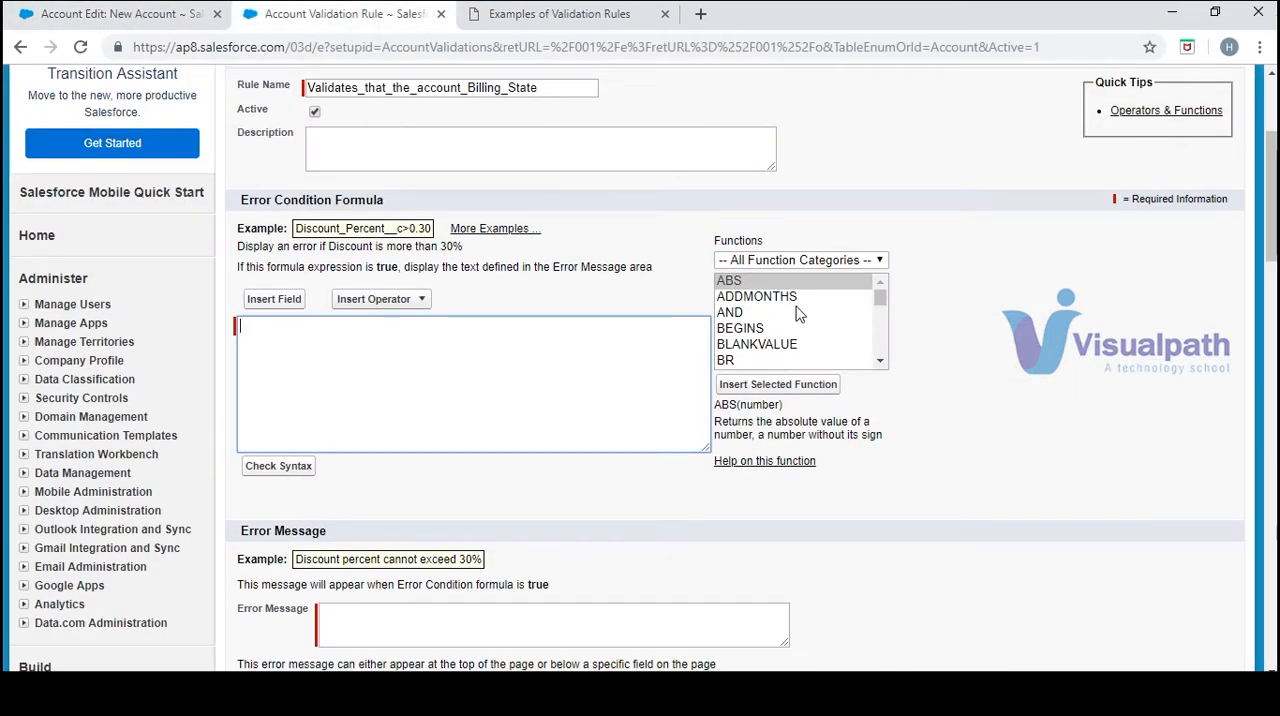
pyautogui.click(760, 313)
pyautogui.click(785, 384)
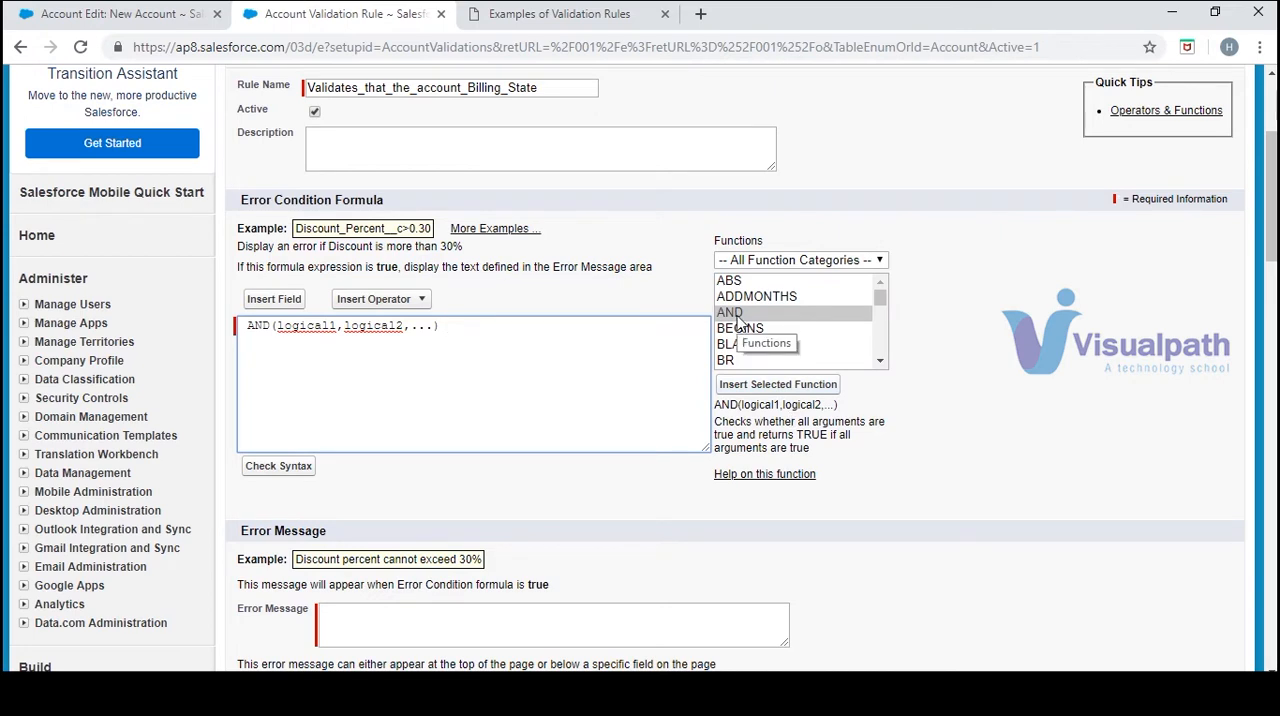
pyautogui.moveTo(434, 325); pyautogui.dragTo(279, 325)
pyautogui.press('BackSpace')
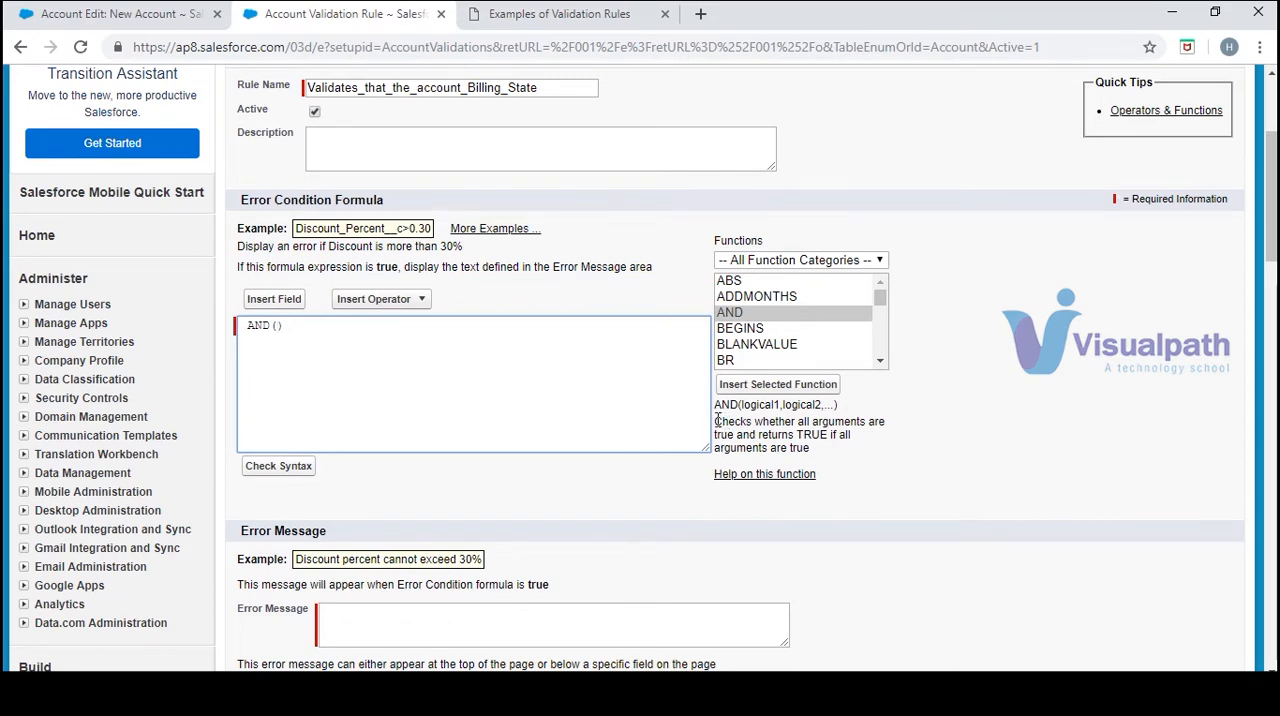
# Insert the OR function inside the AND parentheses of the error condition formula and remove its placeholder arguments
pyautogui.moveTo(716, 420); pyautogui.dragTo(802, 452)
pyautogui.click(847, 465)
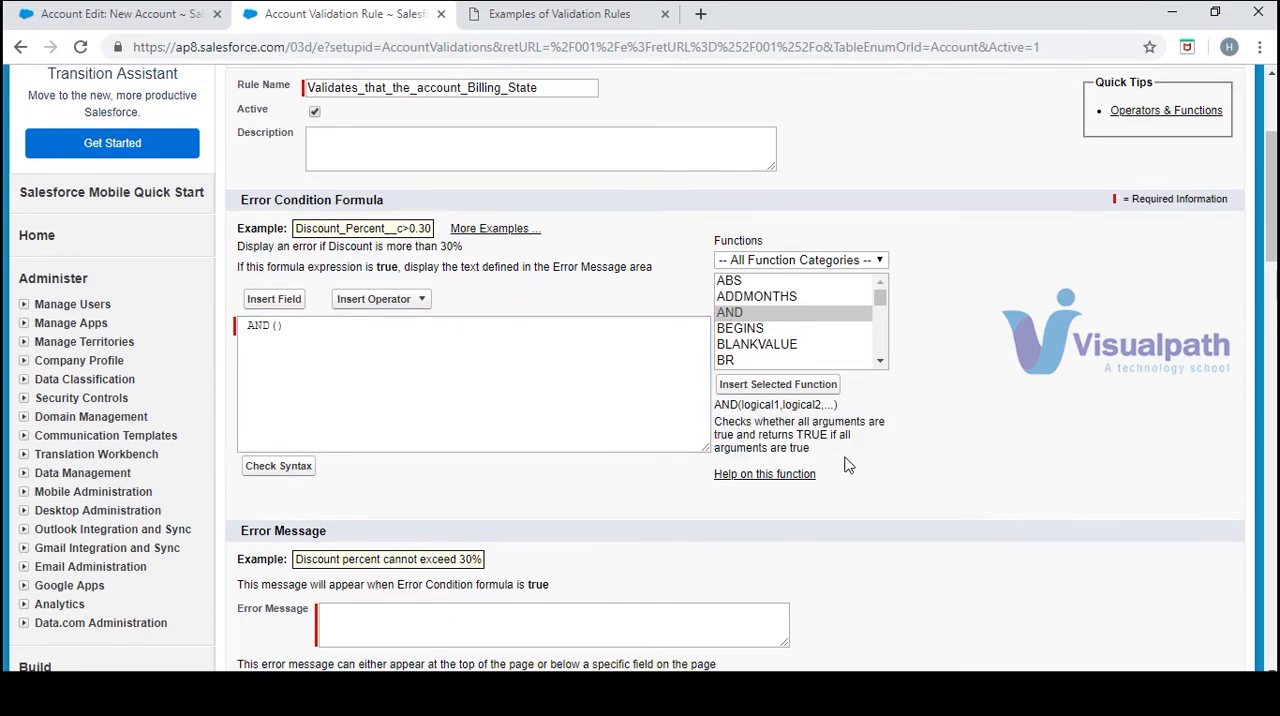
pyautogui.click(271, 325)
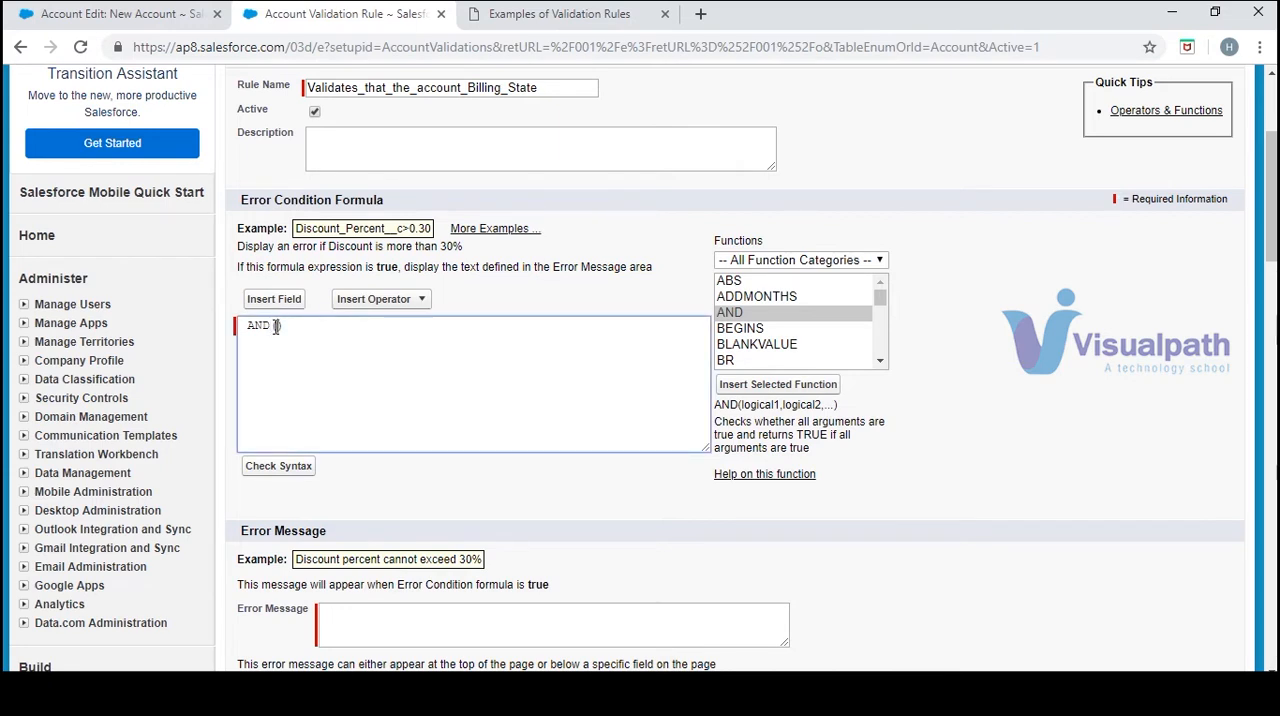
pyautogui.click(879, 361)
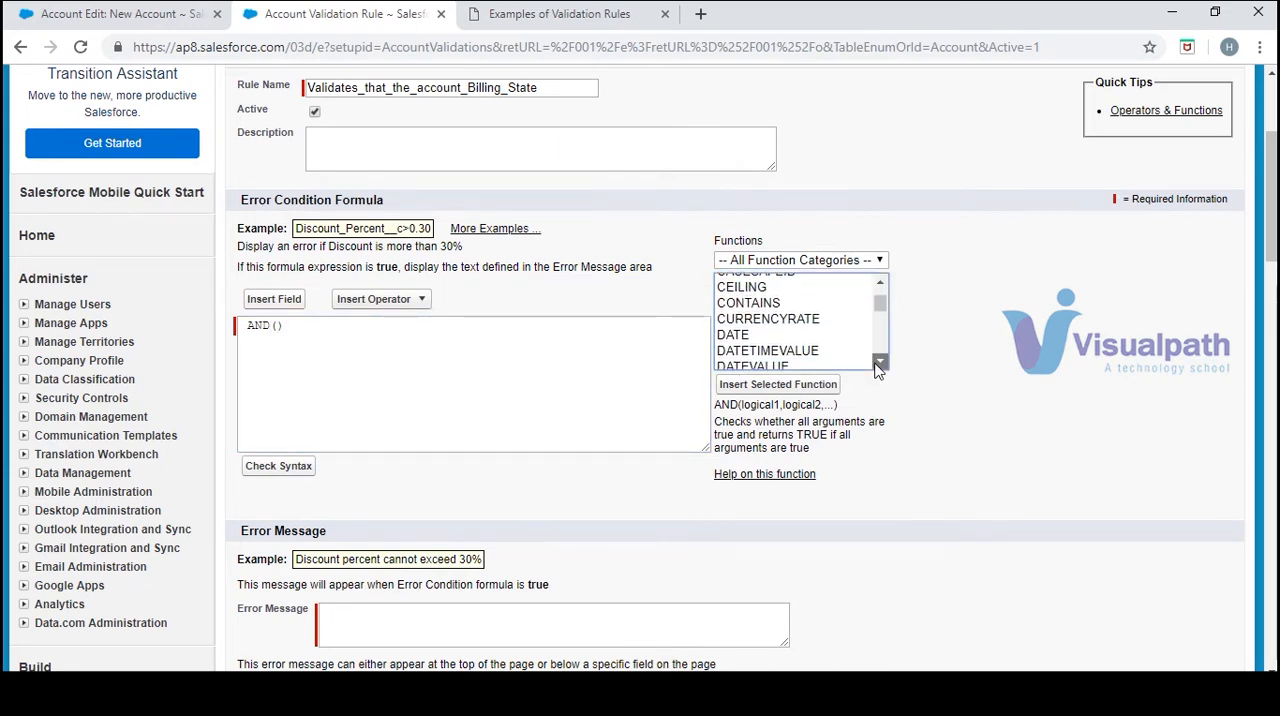
pyautogui.scroll(-5, 878, 367)
pyautogui.click(860, 361)
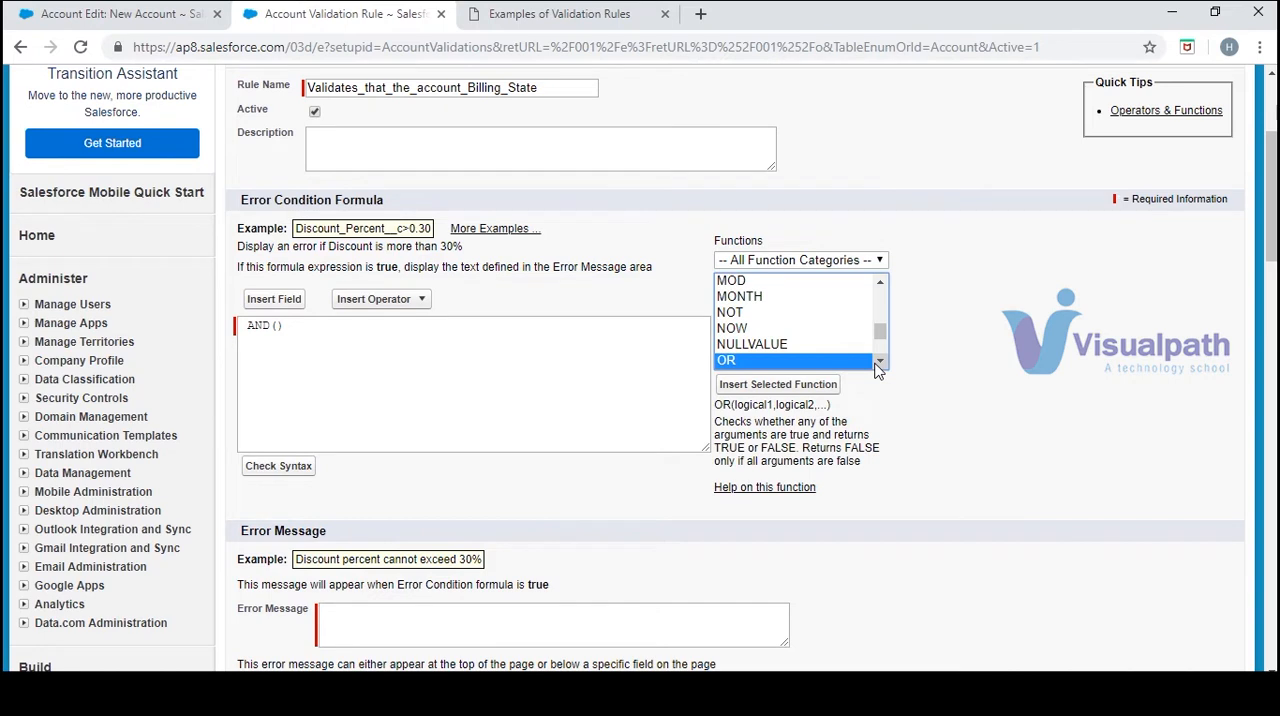
pyautogui.click(826, 388)
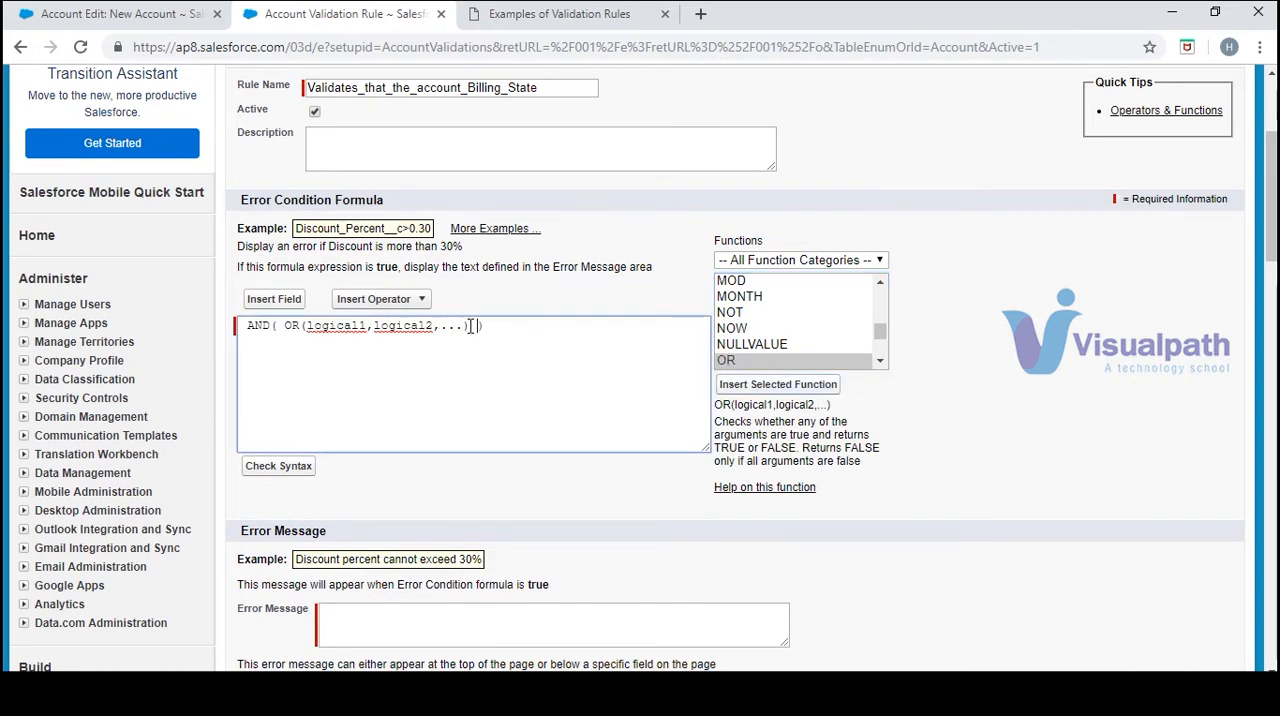
pyautogui.moveTo(466, 327); pyautogui.dragTo(306, 338)
pyautogui.press('BackSpace')
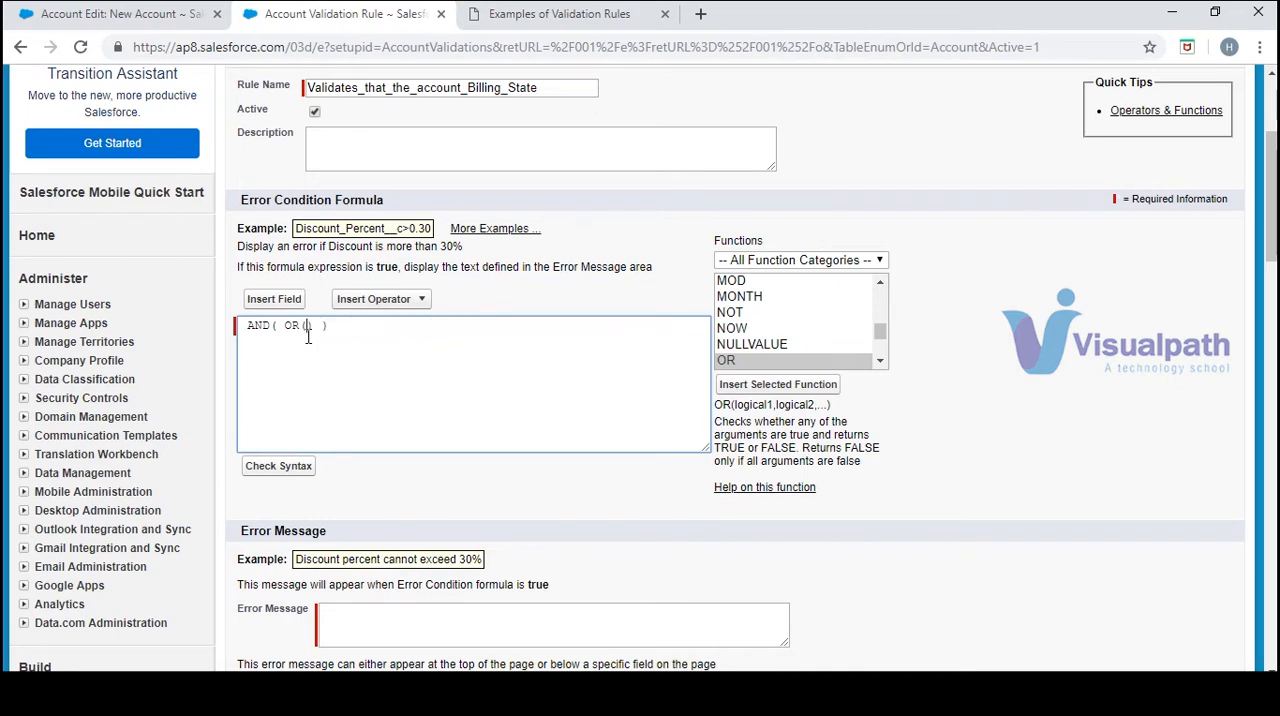
# Following the Valid Billing State (US) sample formula, insert the Account's Billing Country field inside the OR function
pyautogui.click(543, 12)
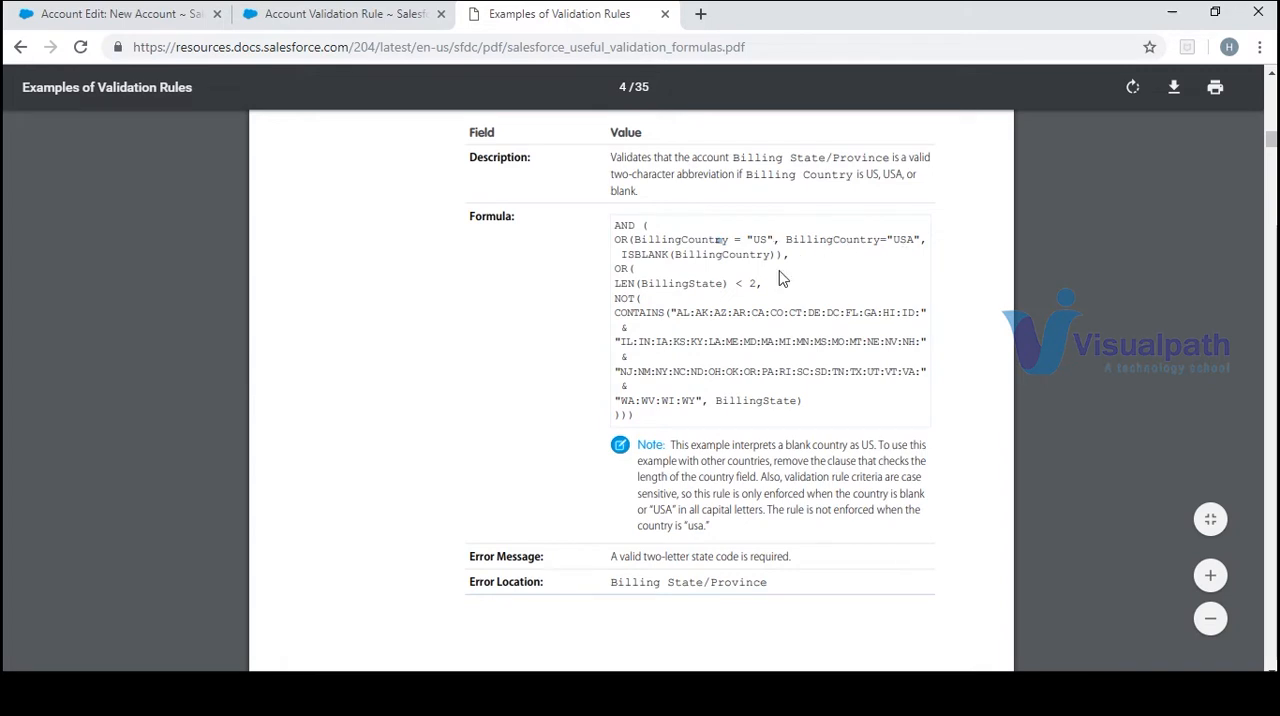
pyautogui.click(355, 27)
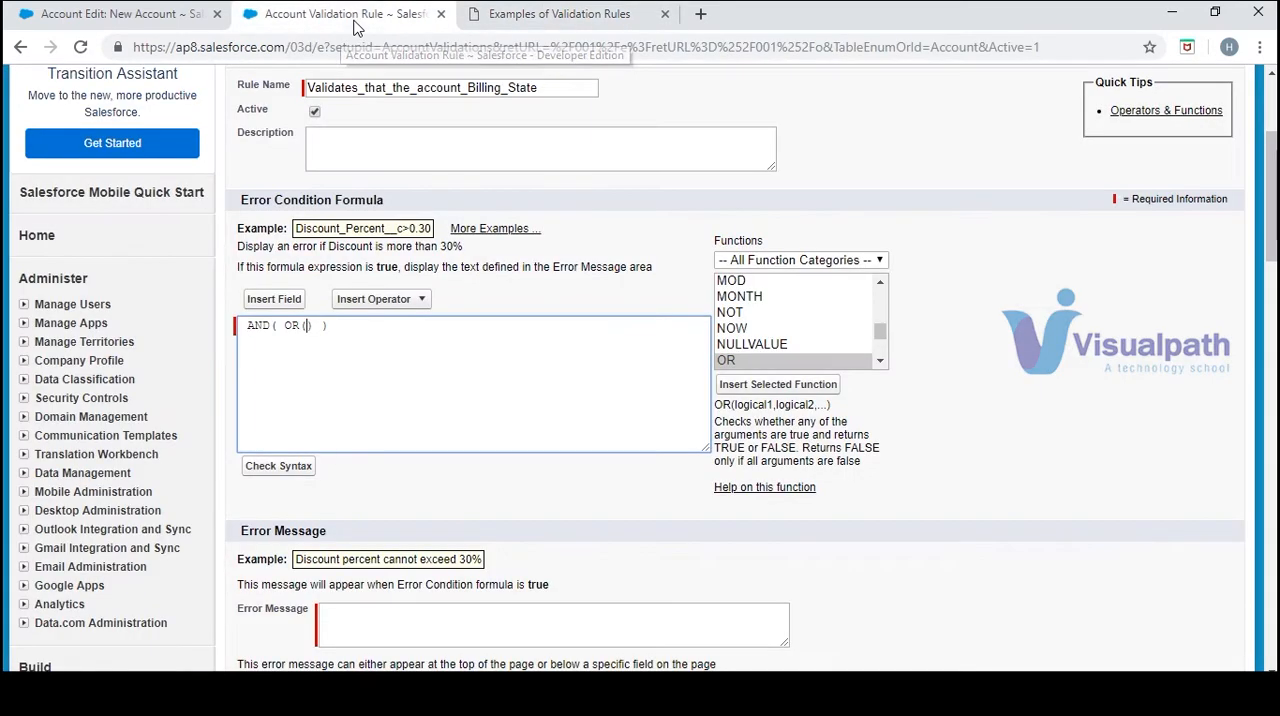
pyautogui.click(286, 308)
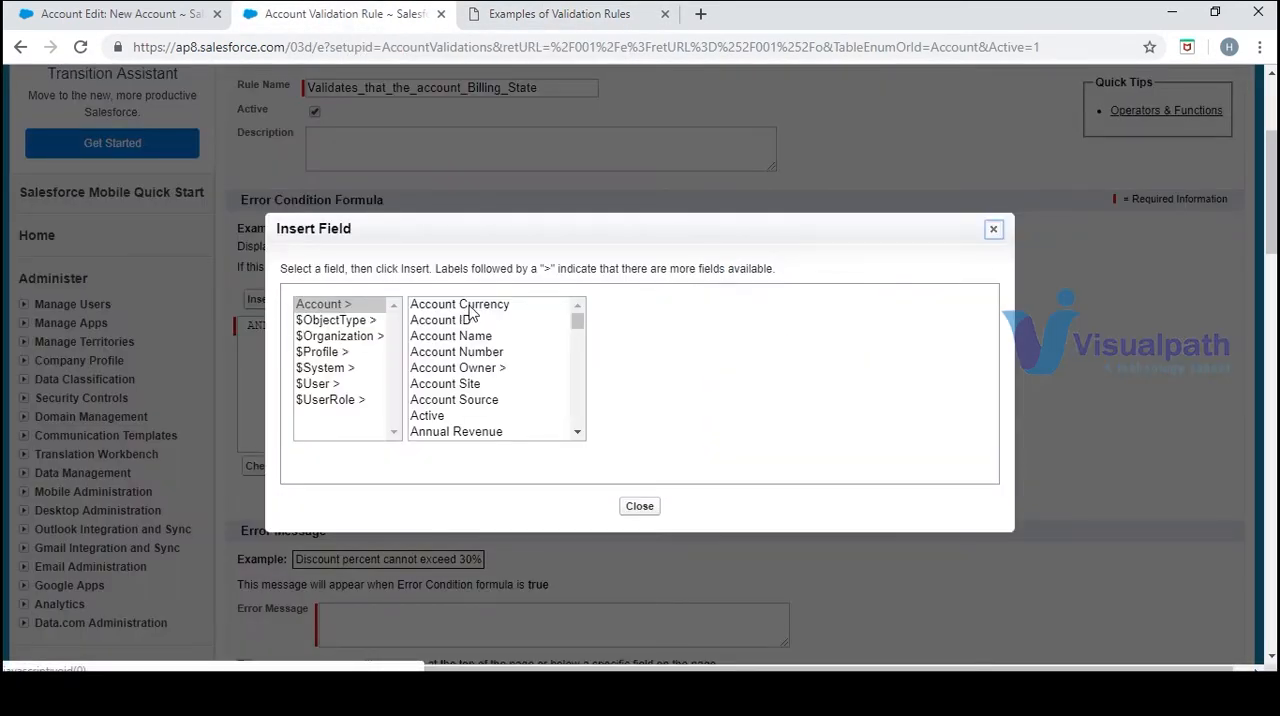
pyautogui.click(578, 434)
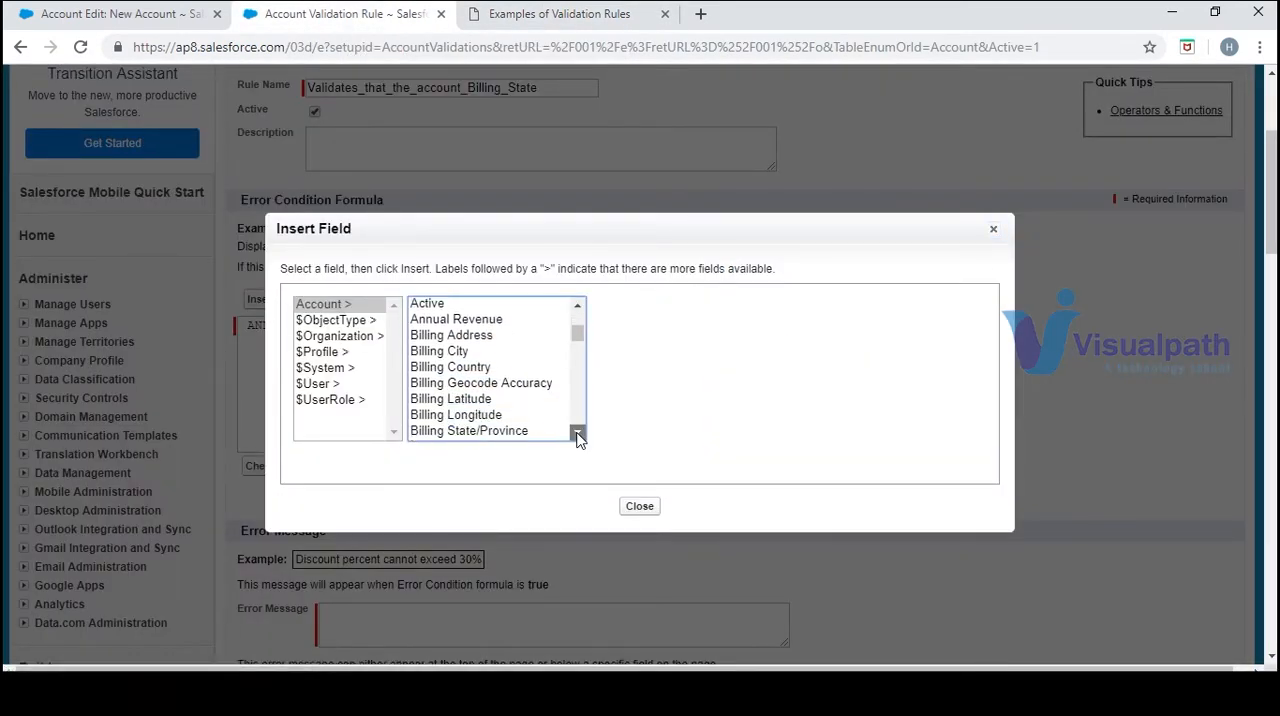
pyautogui.click(510, 16)
pyautogui.click(380, 16)
pyautogui.click(466, 368)
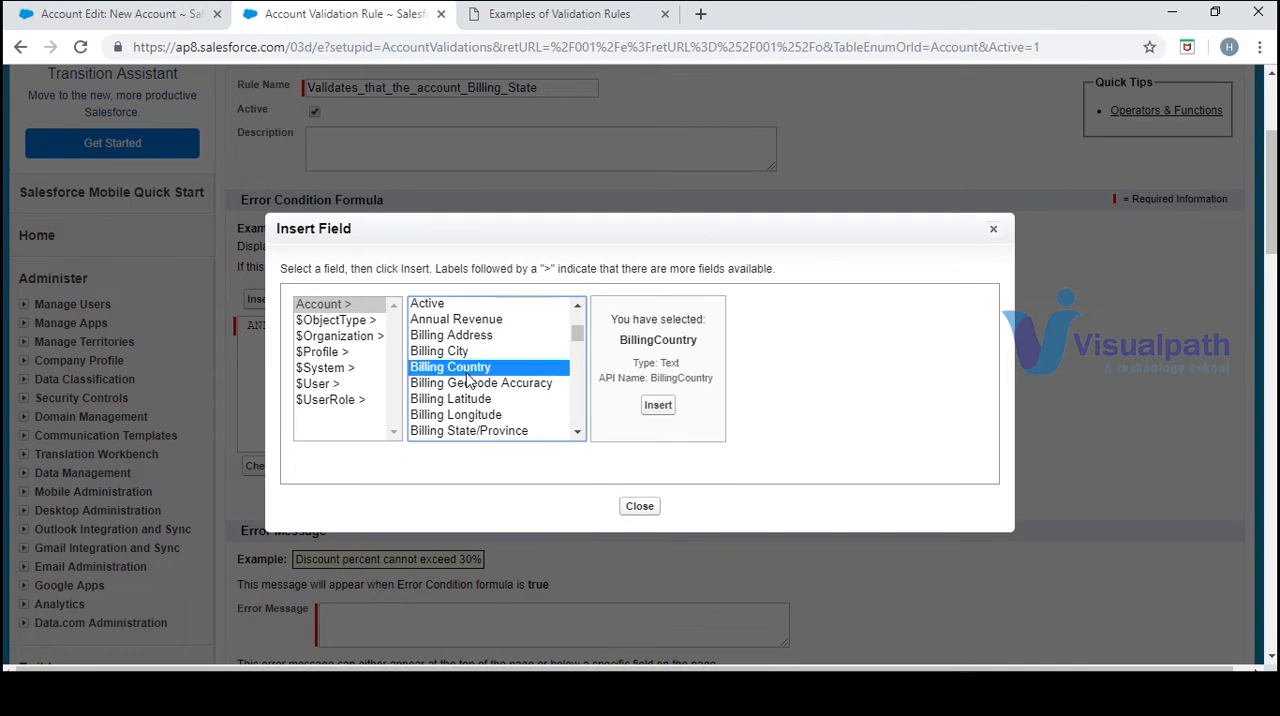
pyautogui.click(651, 406)
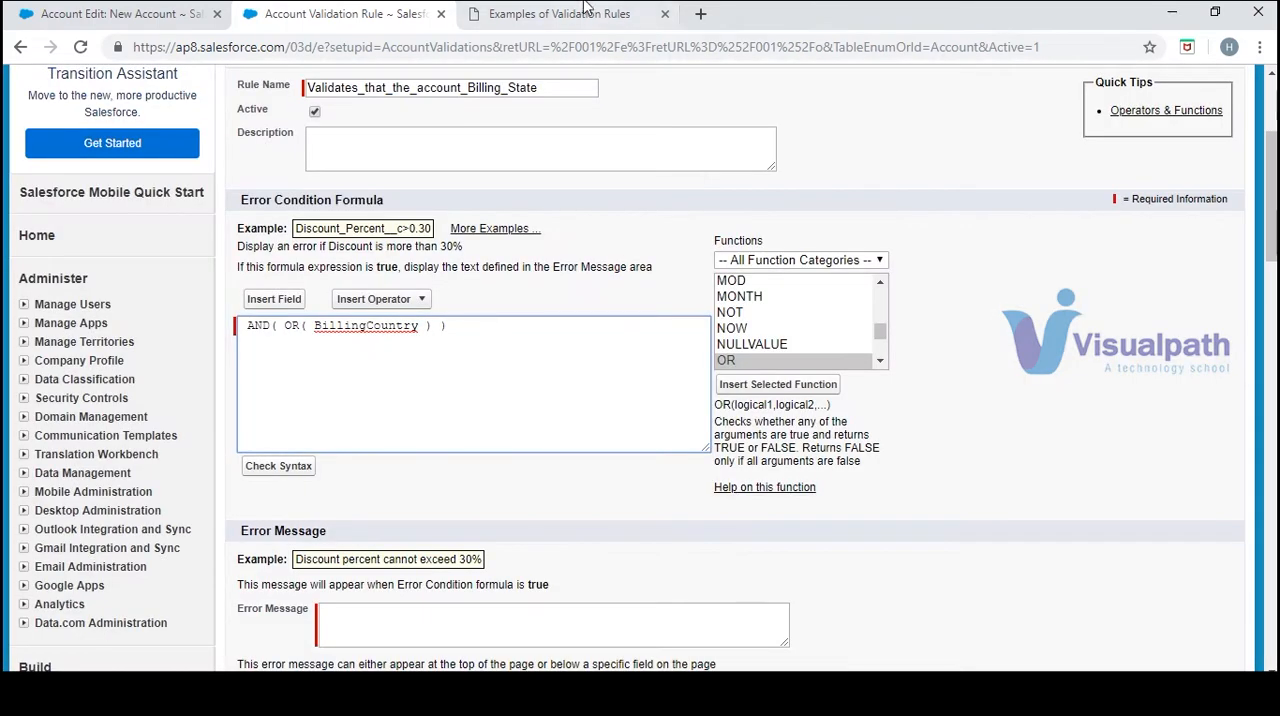
# Complete the first OR condition as BillingCountry = "US", as in the sample formula
pyautogui.click(588, 26)
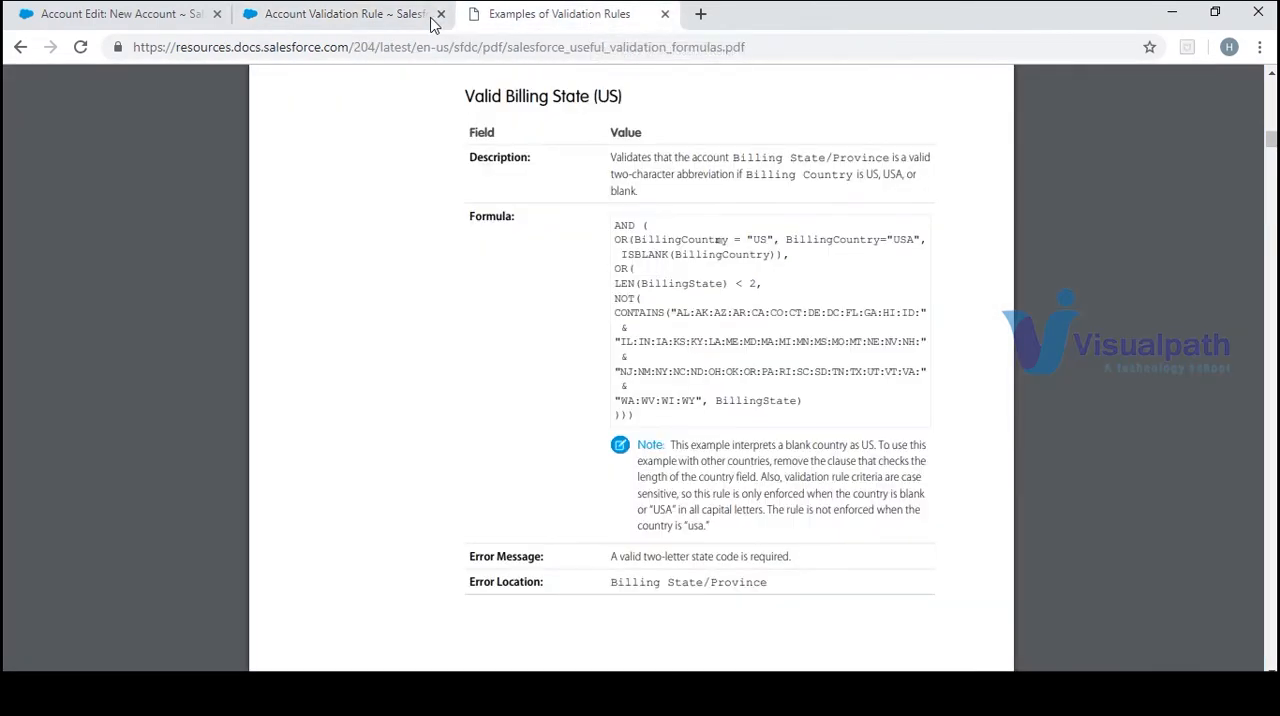
pyautogui.click(316, 14)
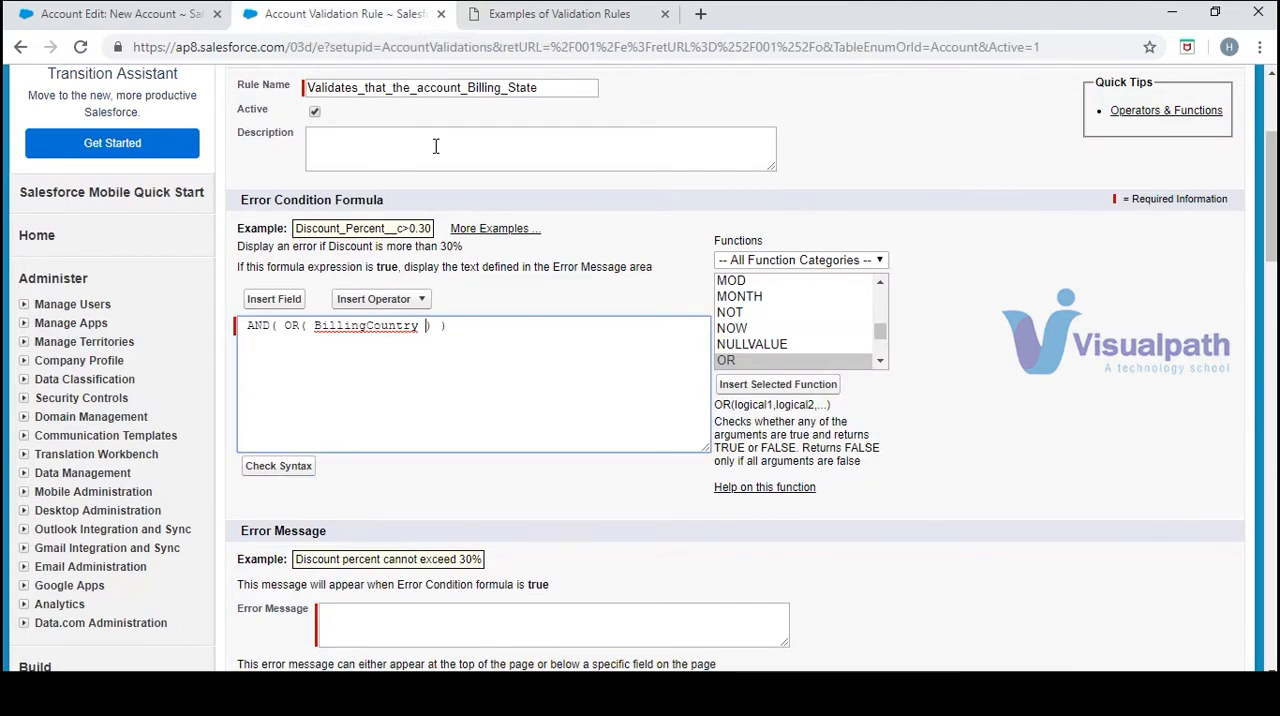
pyautogui.write('""')
pyautogui.write('US')
# Copy the condition BillingCountry="USA", from the sample formula into the OR function after the "US" condition
pyautogui.click(541, 22)
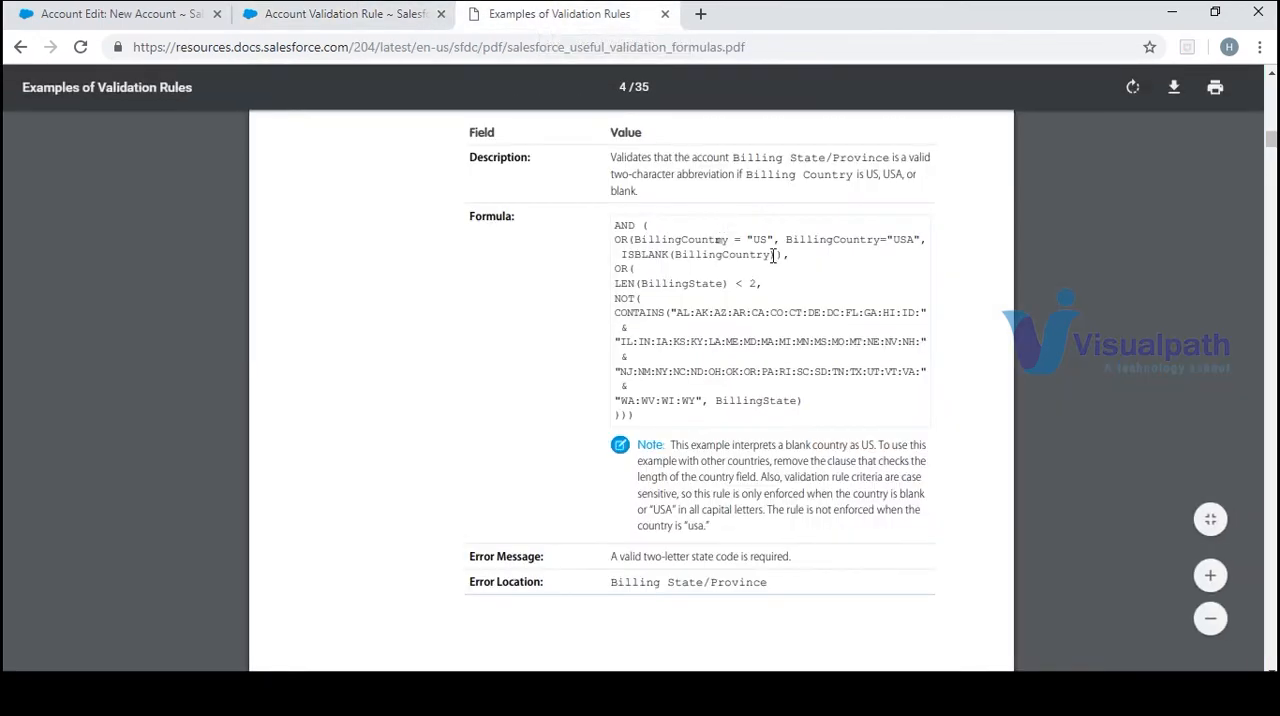
pyautogui.click(330, 18)
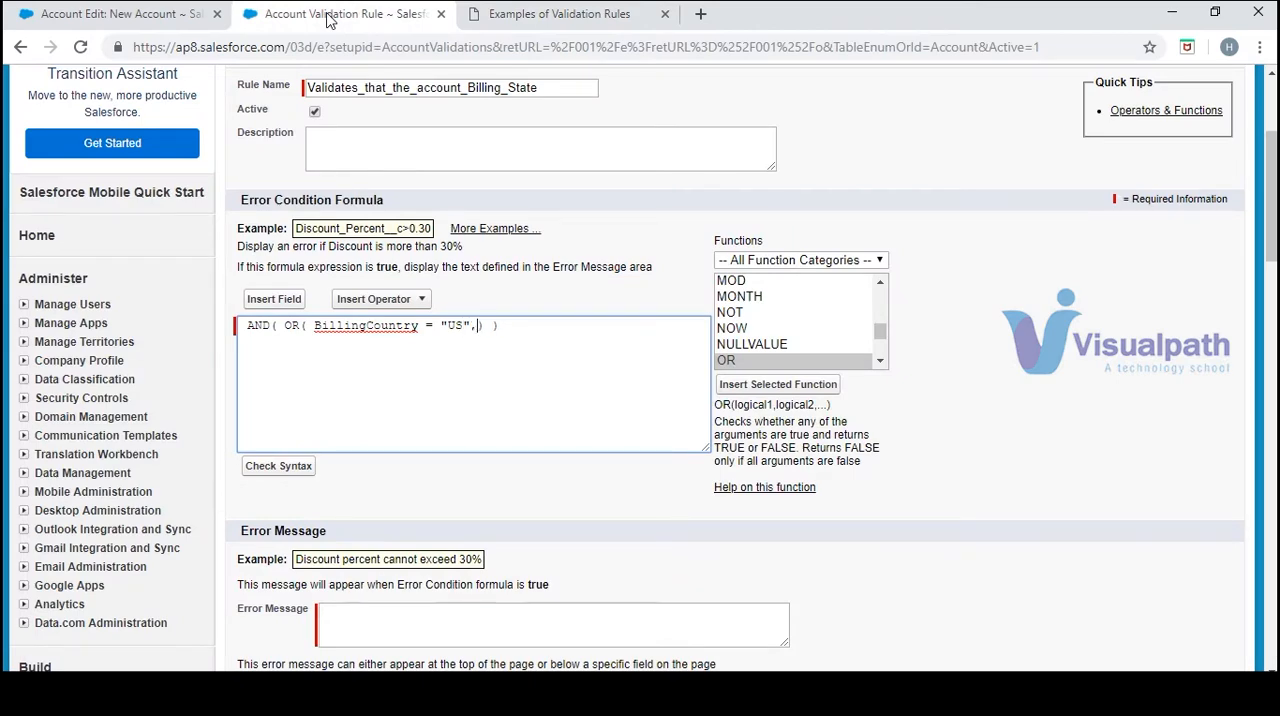
pyautogui.click(500, 14)
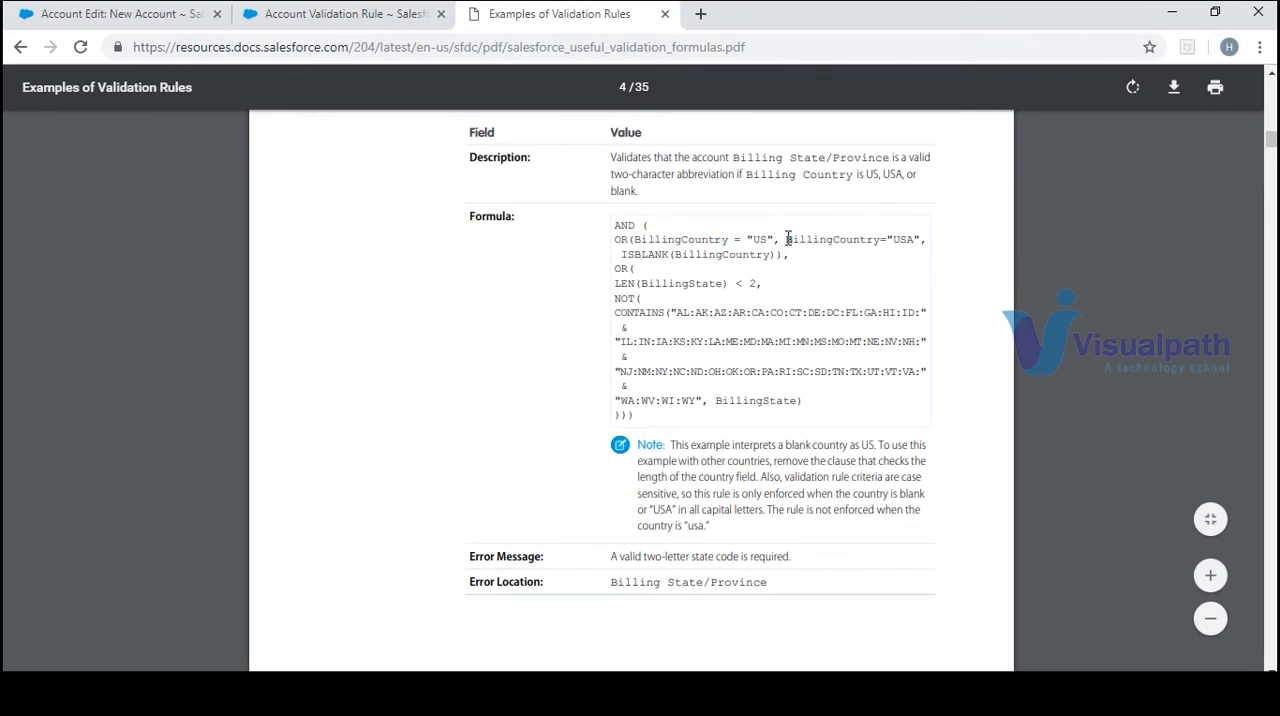
pyautogui.moveTo(787, 239); pyautogui.dragTo(924, 244)
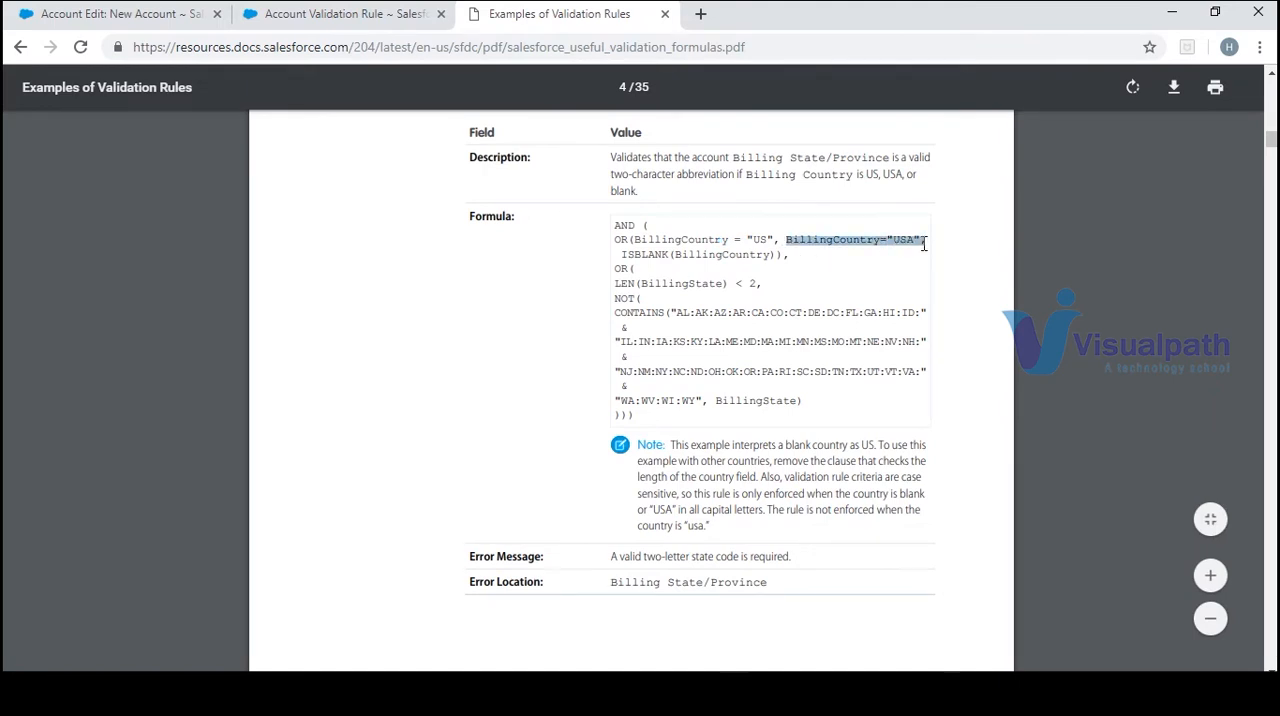
pyautogui.click(352, 12)
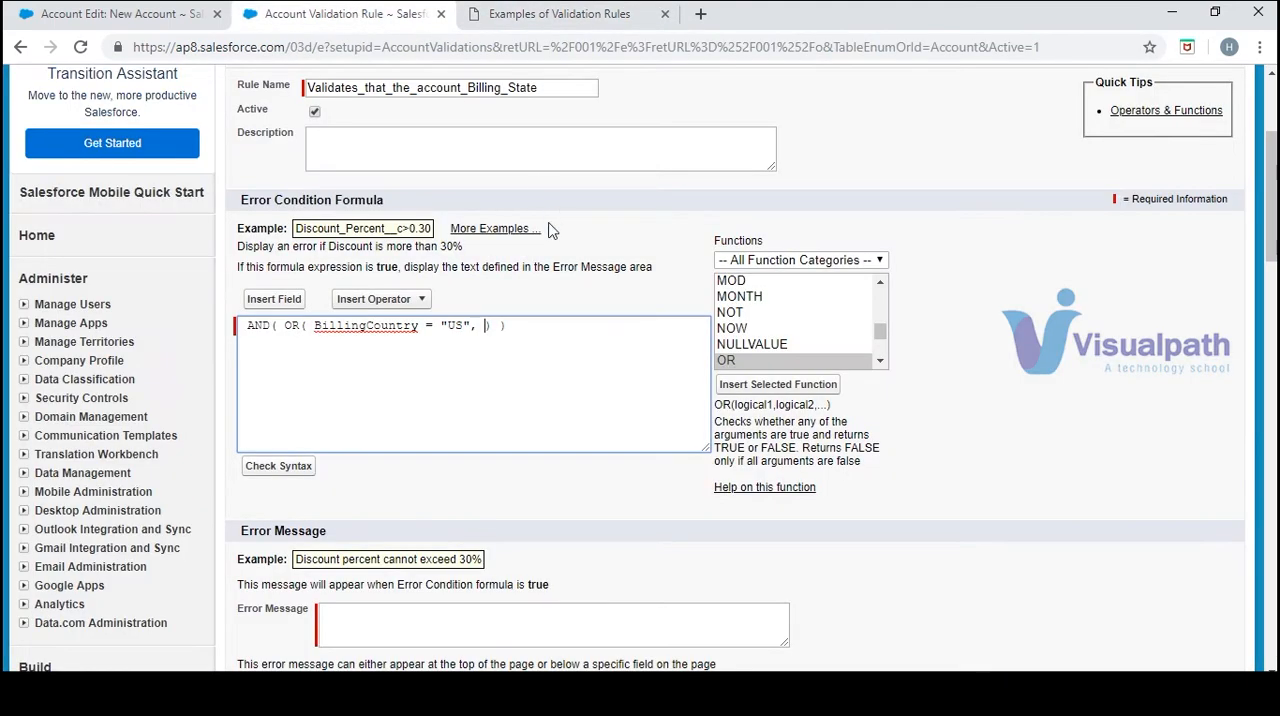
pyautogui.write('BillingCountry="USA",')
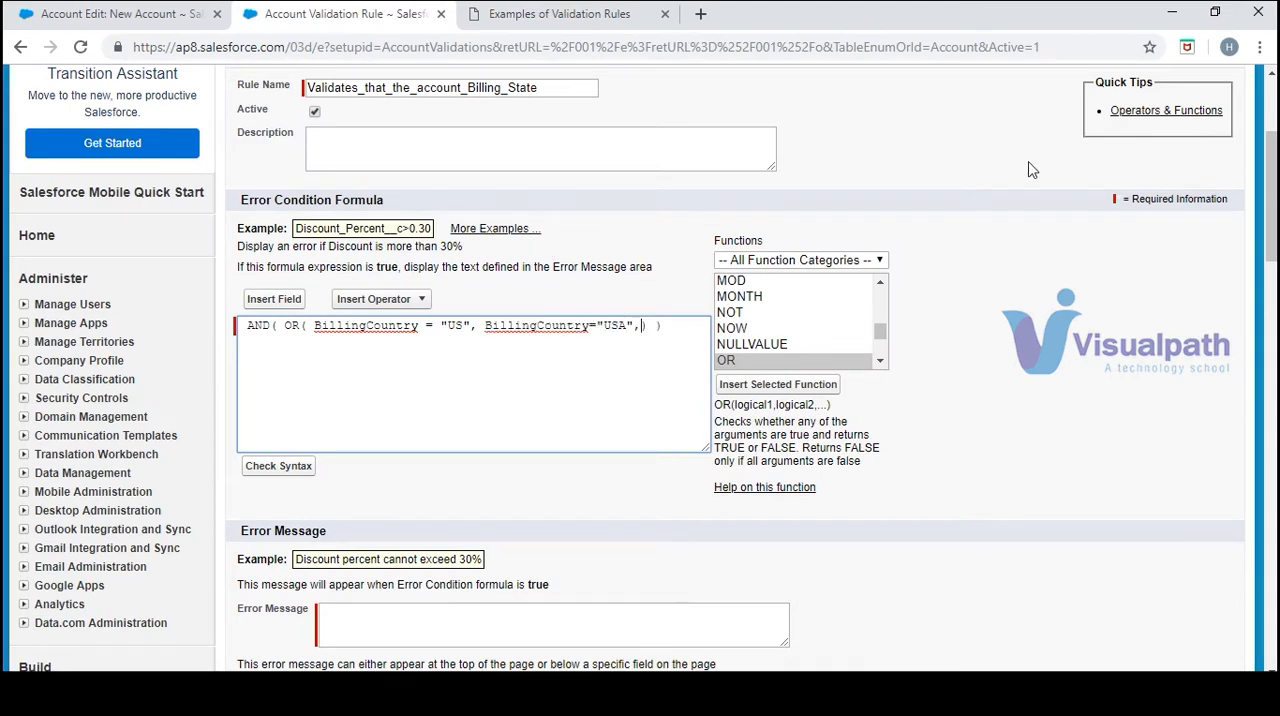
# Insert the ISBLANK function after the "USA" condition inside the OR function
pyautogui.click(881, 361)
pyautogui.scroll(-4, 884, 372)
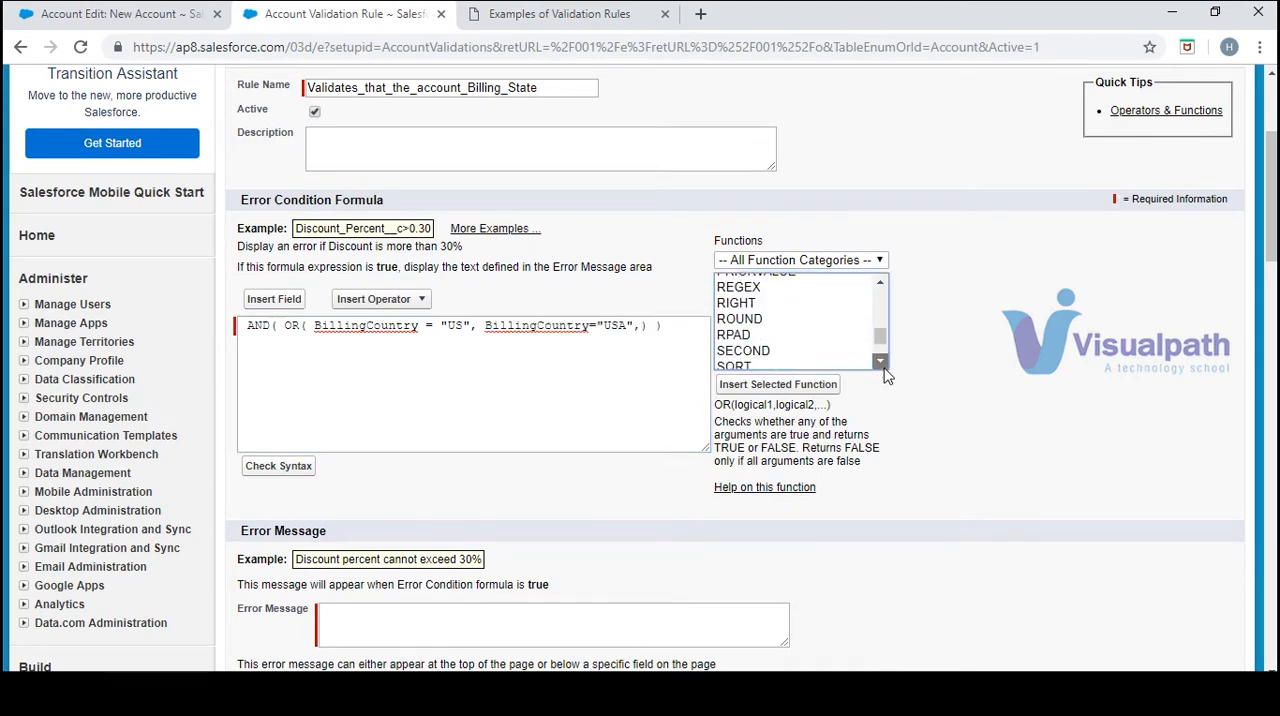
pyautogui.scroll(-1, 884, 372)
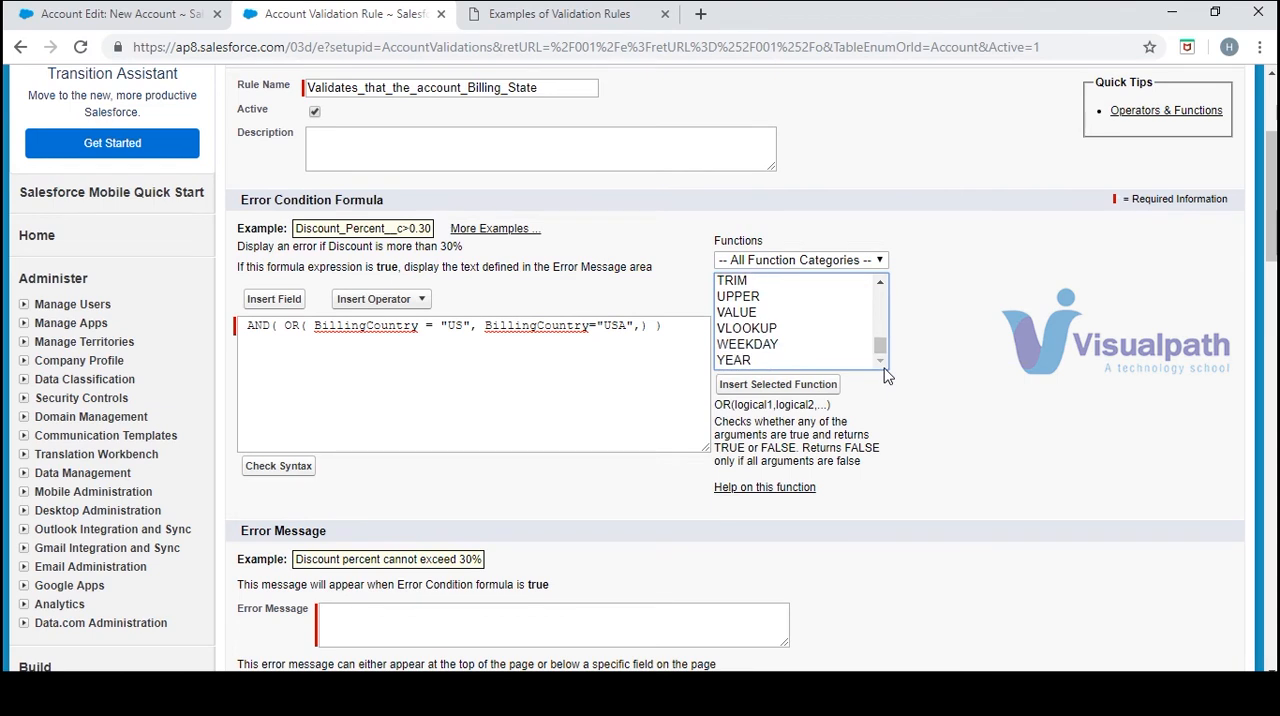
pyautogui.press('i')
pyautogui.click(752, 313)
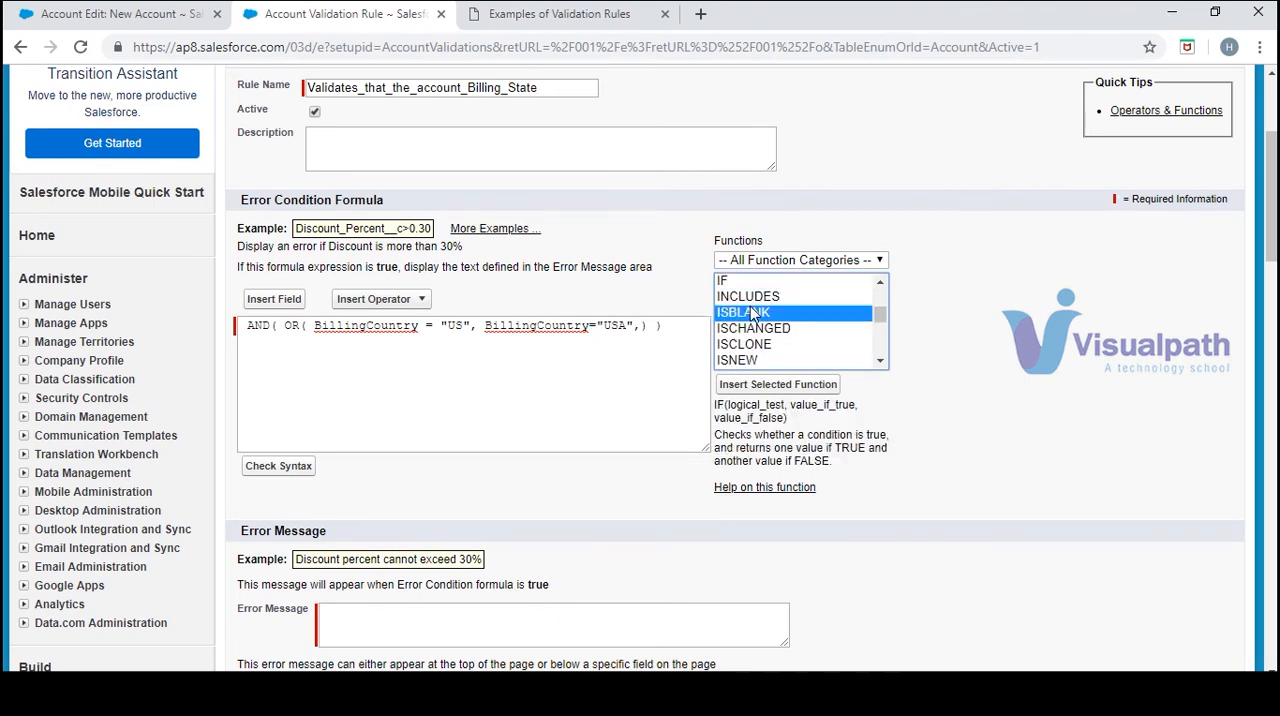
pyautogui.click(806, 390)
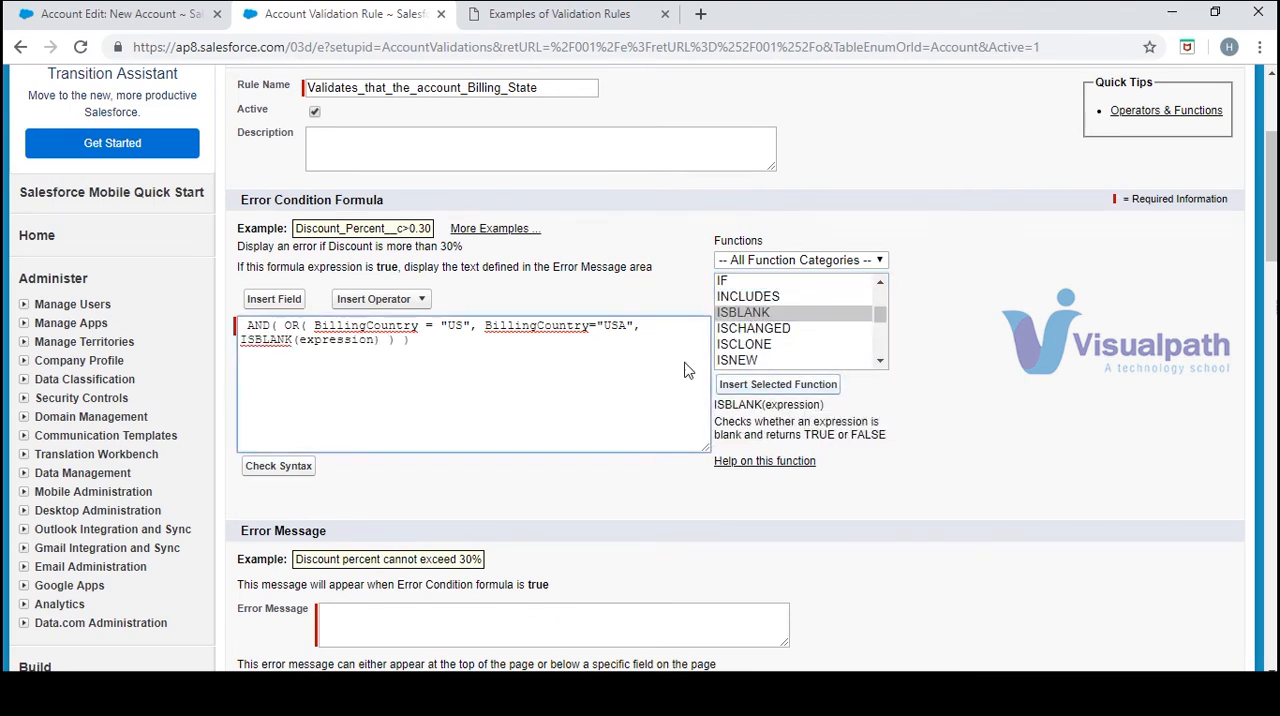
# Replace the ISBLANK function's expression placeholder with BillingCountry, copied from the existing formula
pyautogui.doubleClick(328, 340)
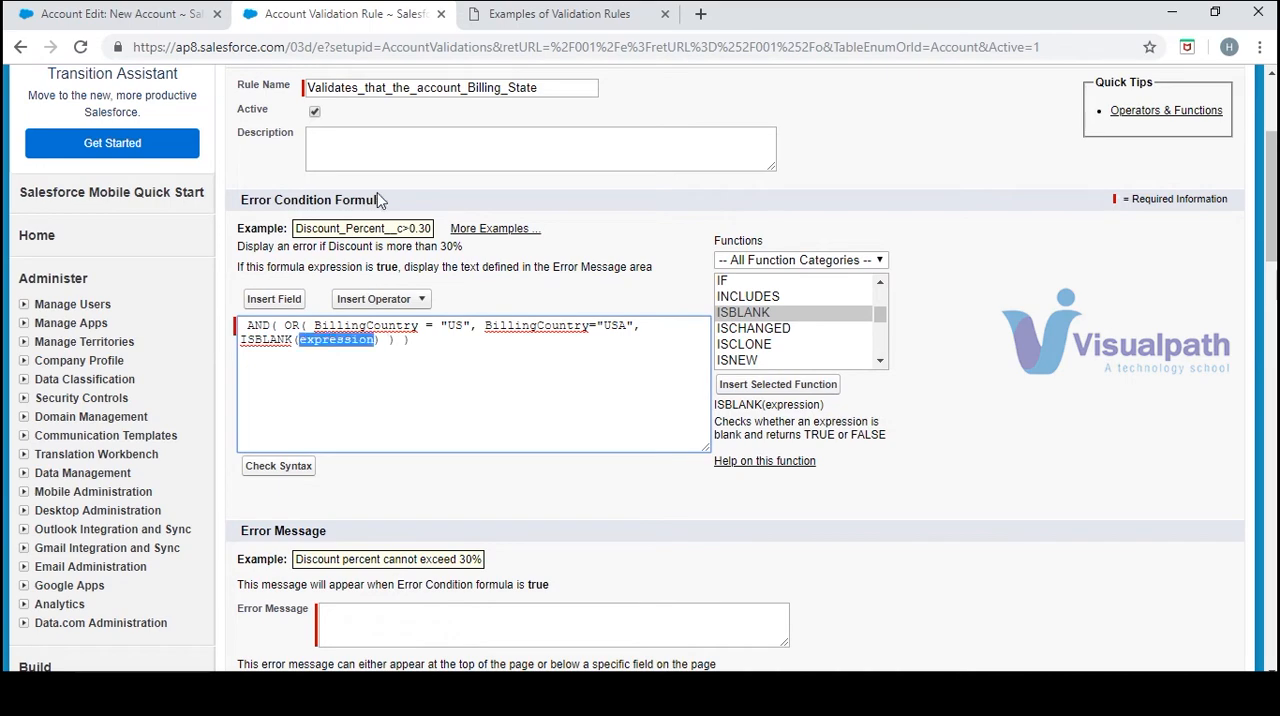
pyautogui.click(535, 16)
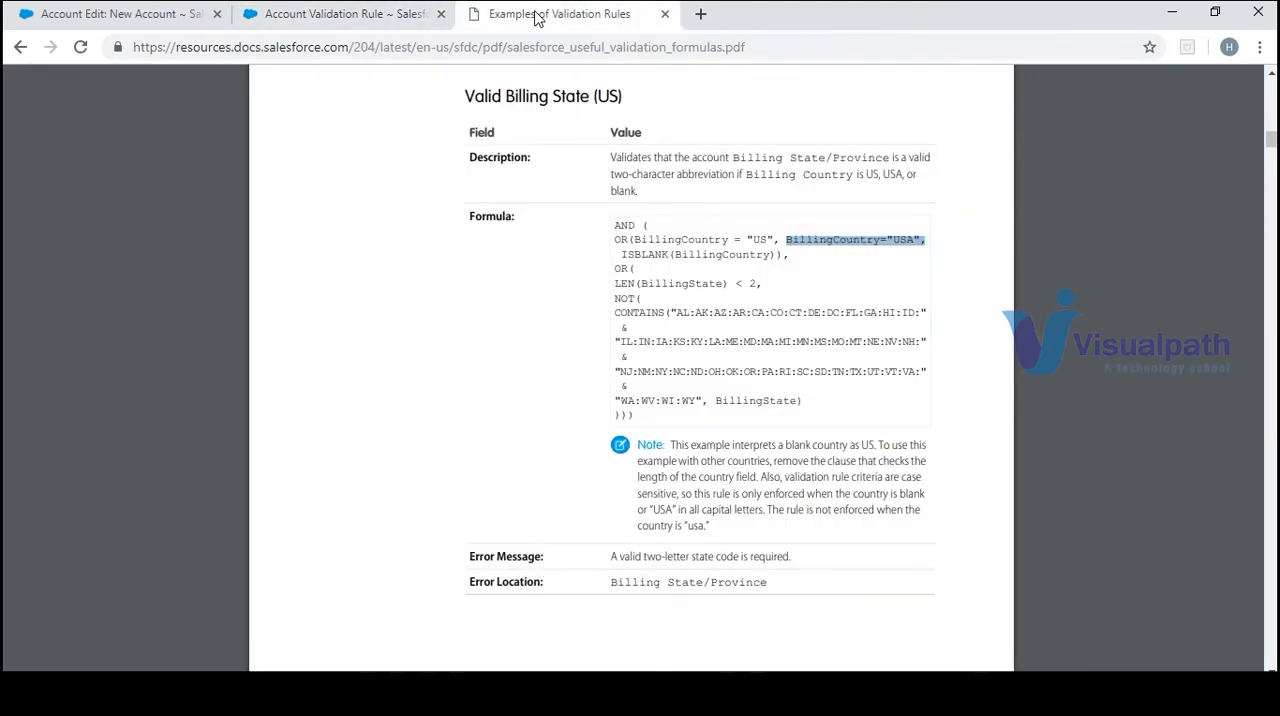
pyautogui.click(345, 14)
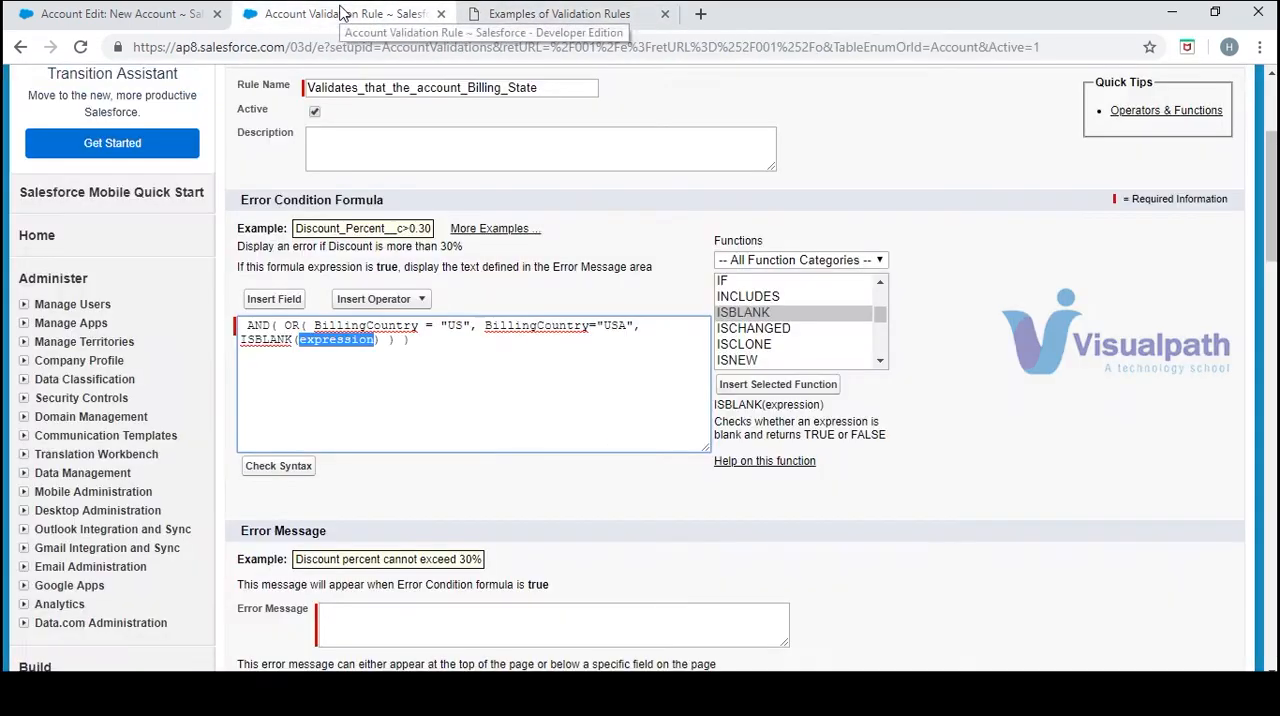
pyautogui.doubleClick(554, 325)
pyautogui.hotkey('ctrl', 'c')
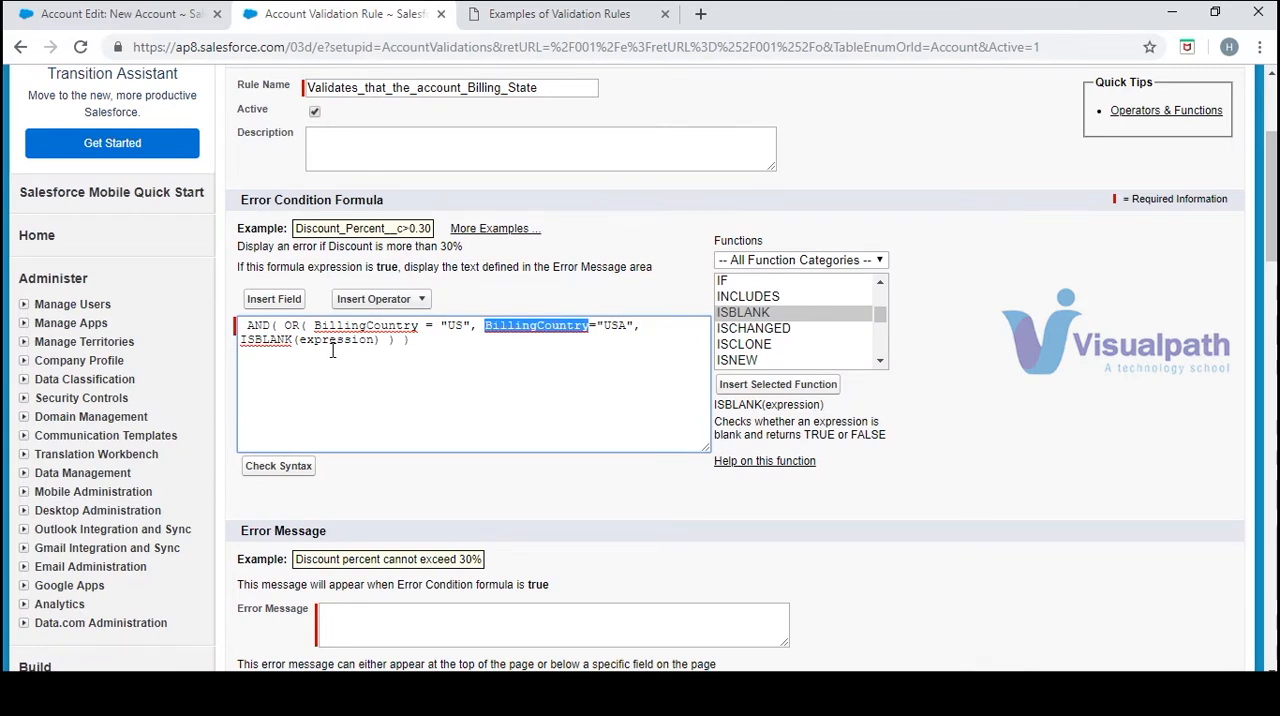
pyautogui.doubleClick(335, 340)
pyautogui.hotkey('ctrl', 'v')
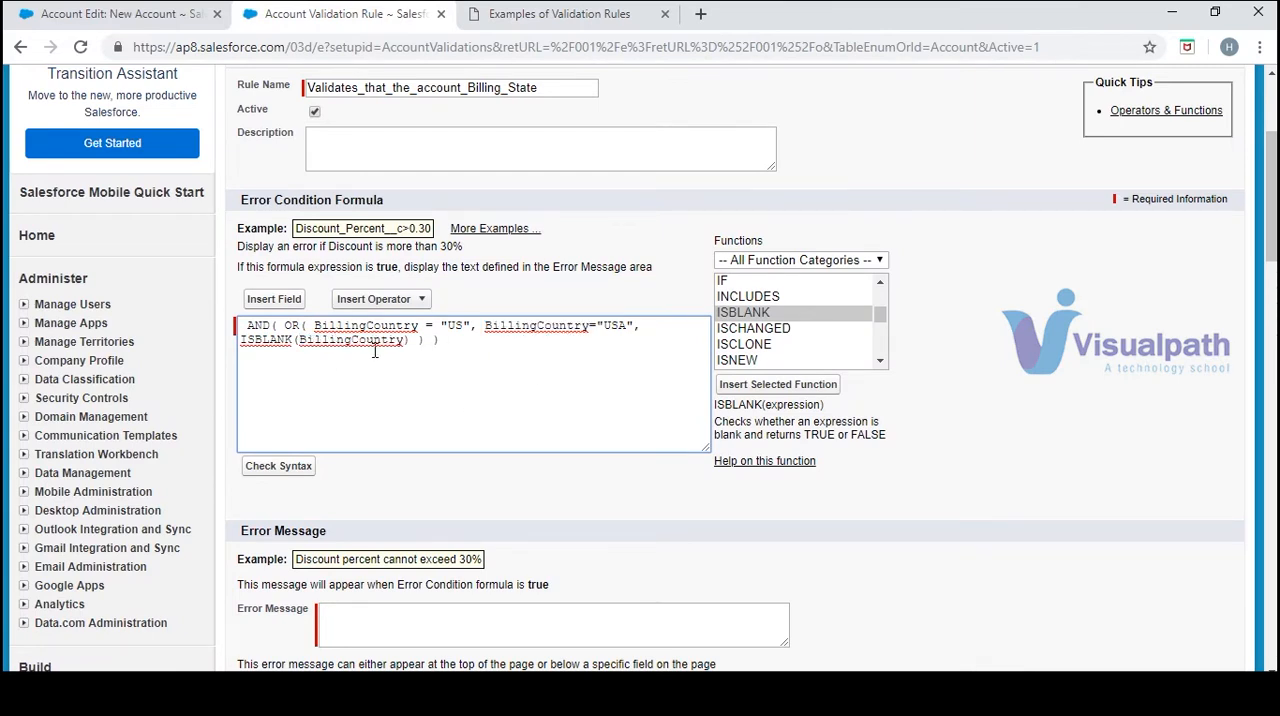
# Check the sample formula, and add a comma and a line break after ISBLANK(BillingCountry)
pyautogui.click(512, 13)
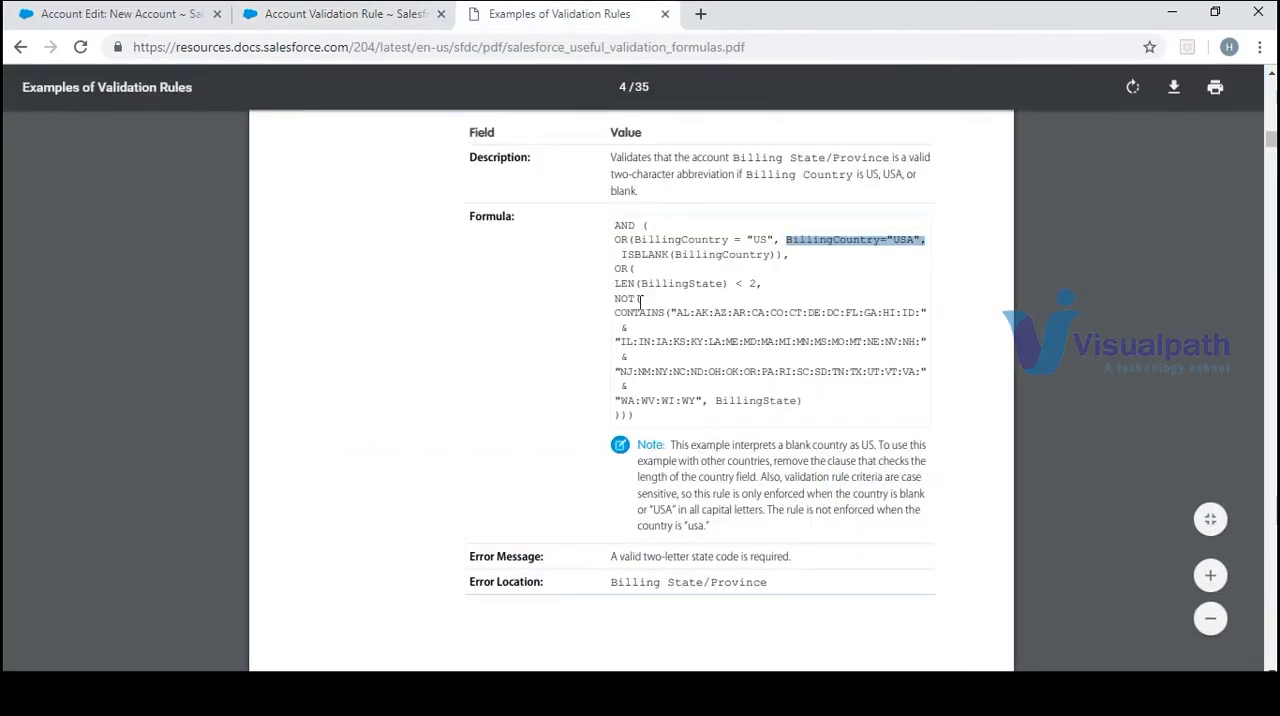
pyautogui.click(390, 20)
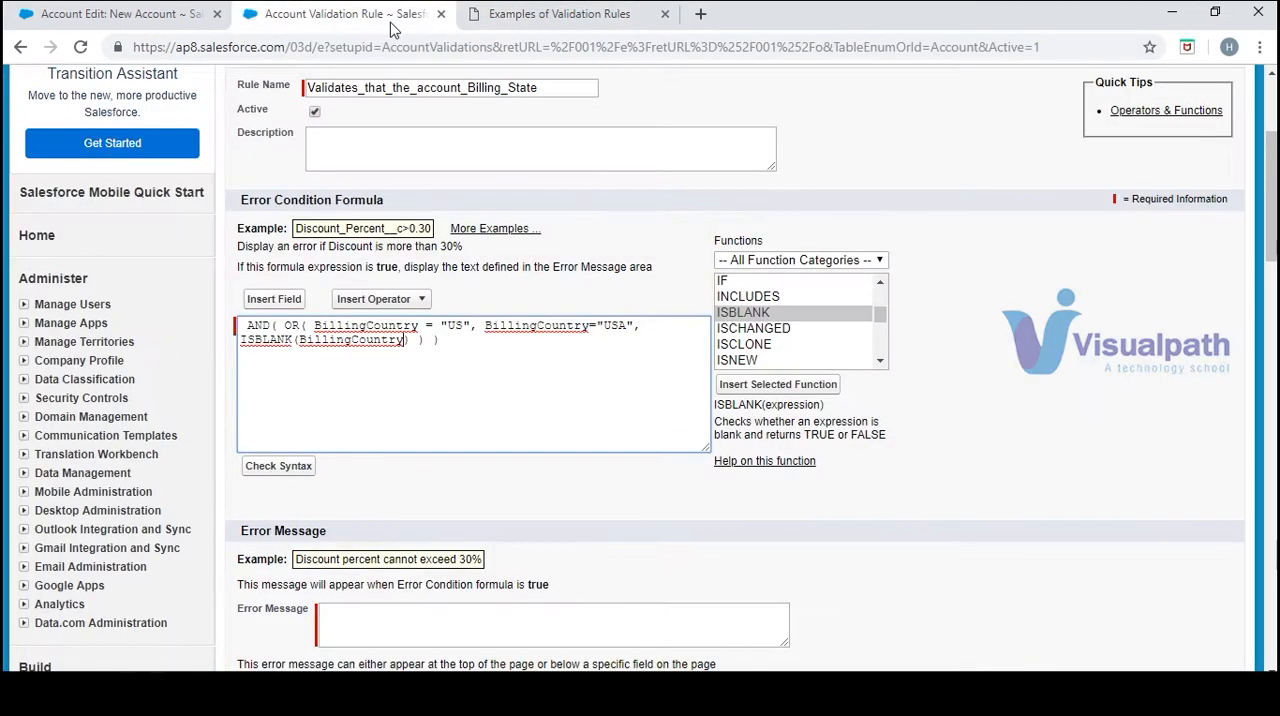
pyautogui.click(415, 340)
pyautogui.write(',')
pyautogui.press('Return')
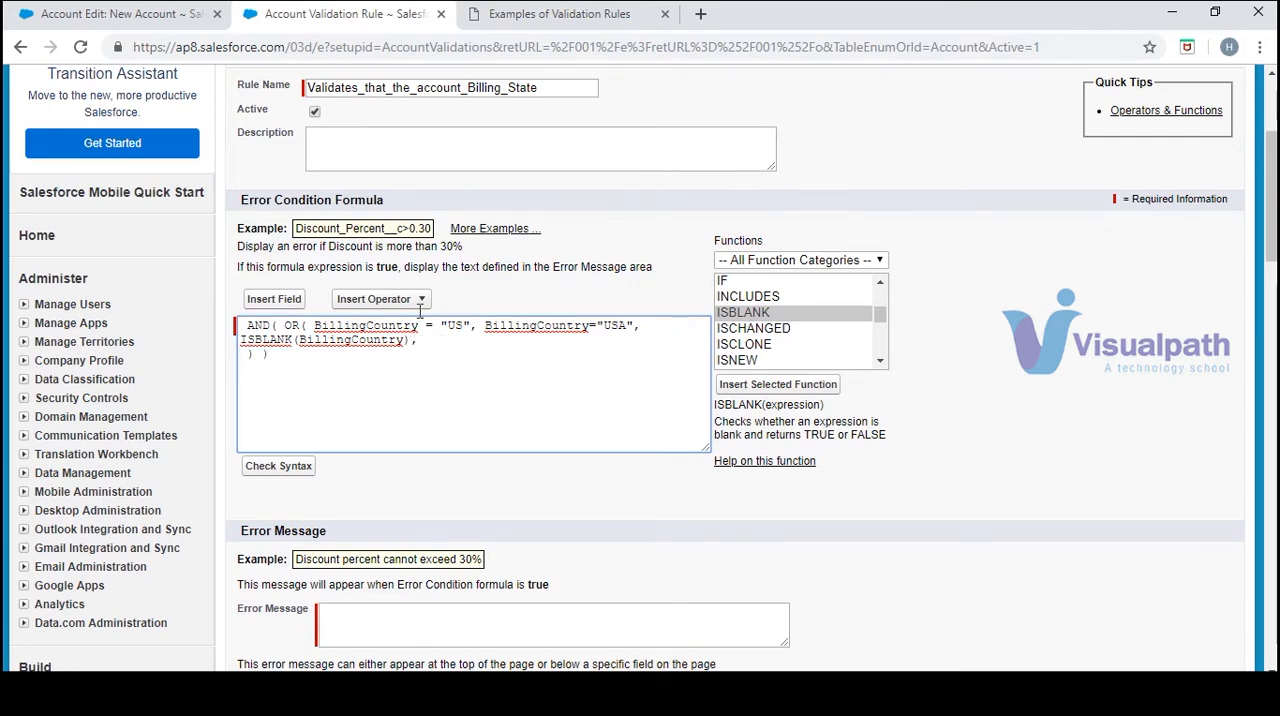
# Check the sample formula, and insert a second OR function on the new line below ISBLANK(BillingCountry)
pyautogui.click(531, 20)
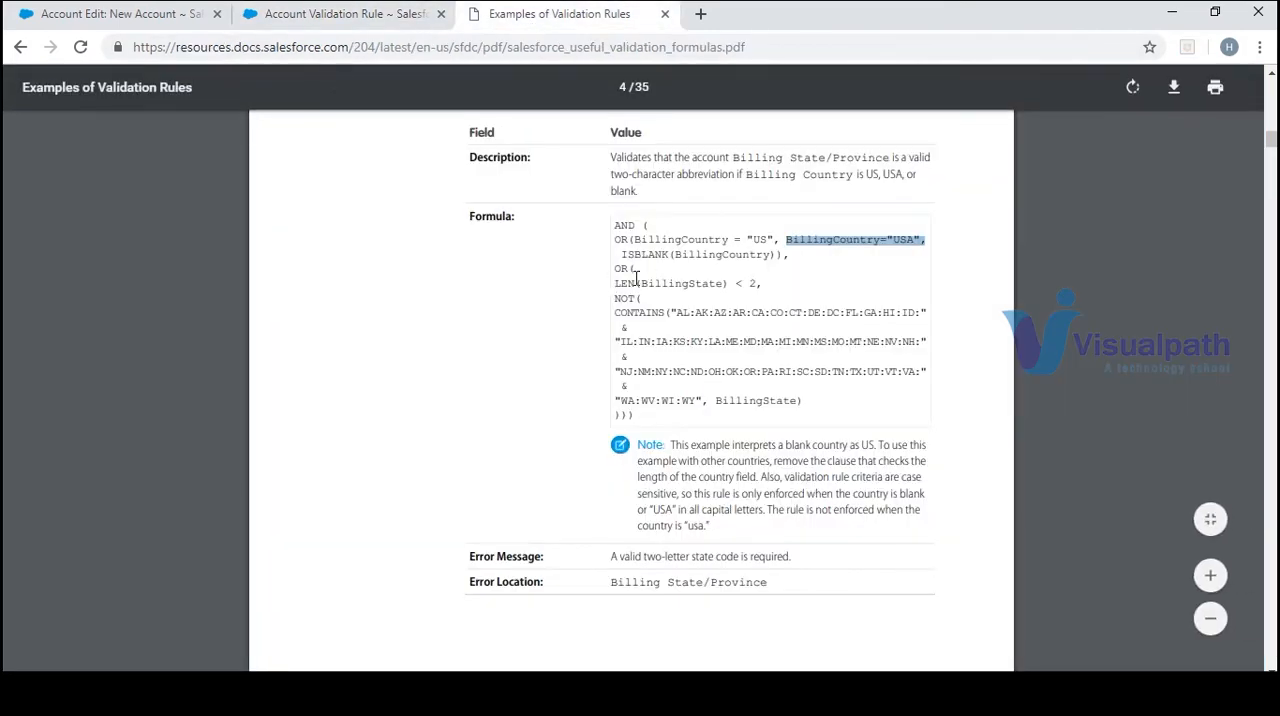
pyautogui.click(355, 13)
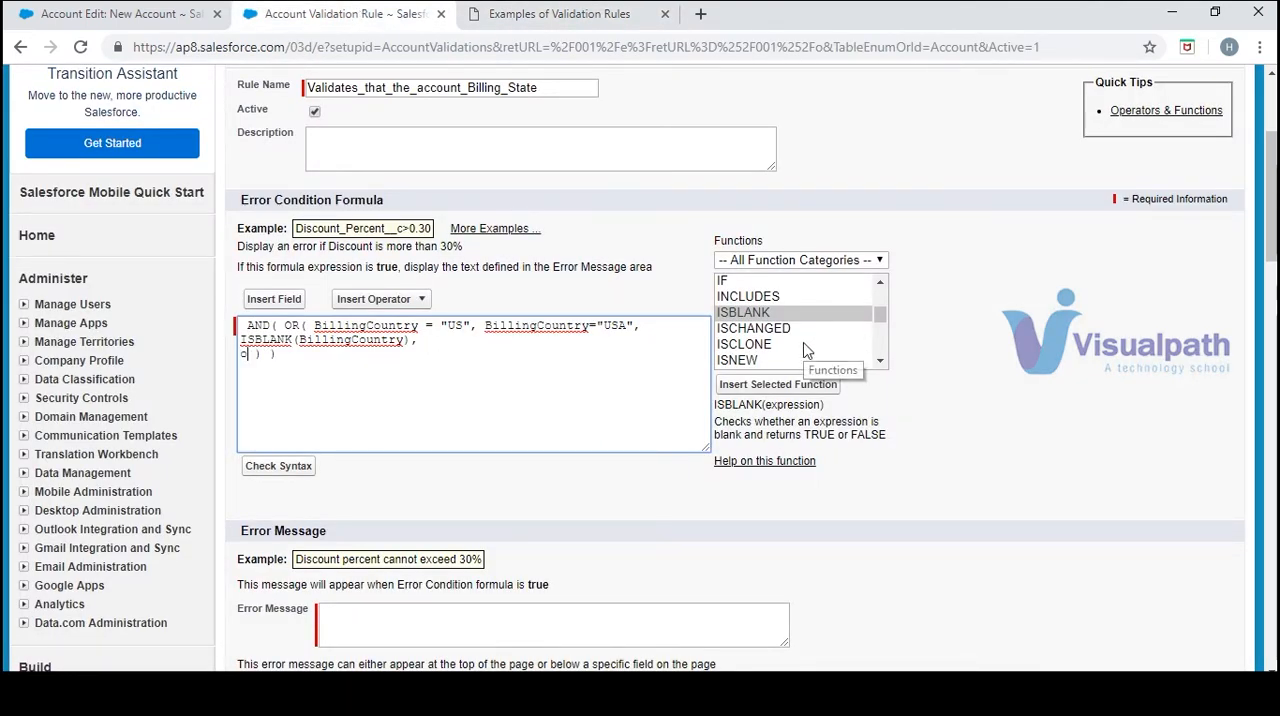
pyautogui.click(881, 353)
pyautogui.press('o')
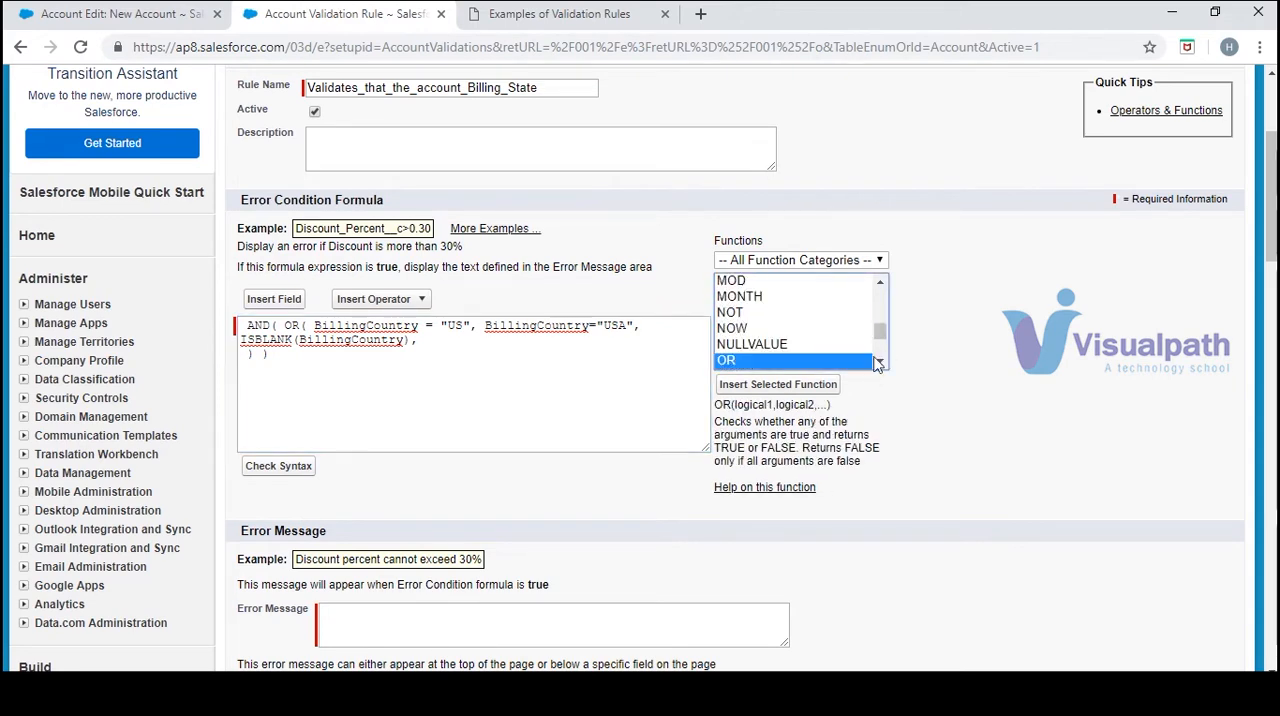
pyautogui.click(818, 390)
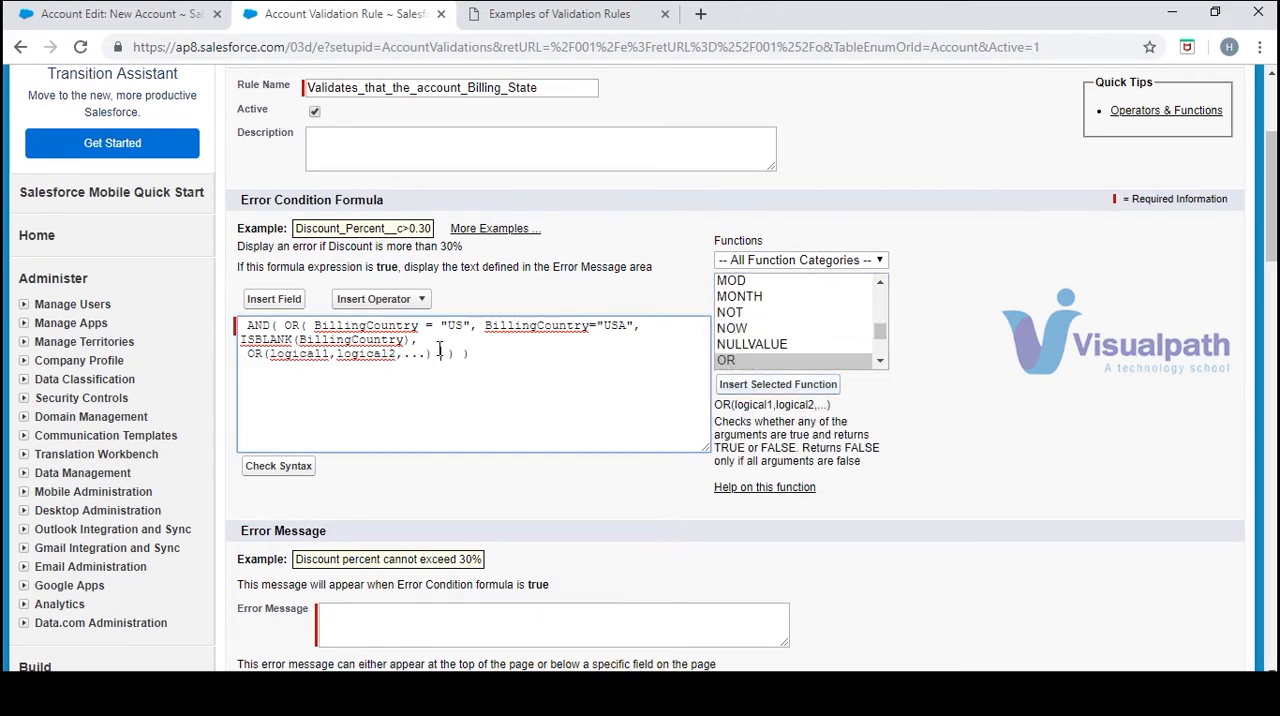
# Remove the placeholder arguments from the second OR function and add blank, indented lines between its parentheses
pyautogui.moveTo(429, 356); pyautogui.dragTo(273, 358)
pyautogui.press('Return')
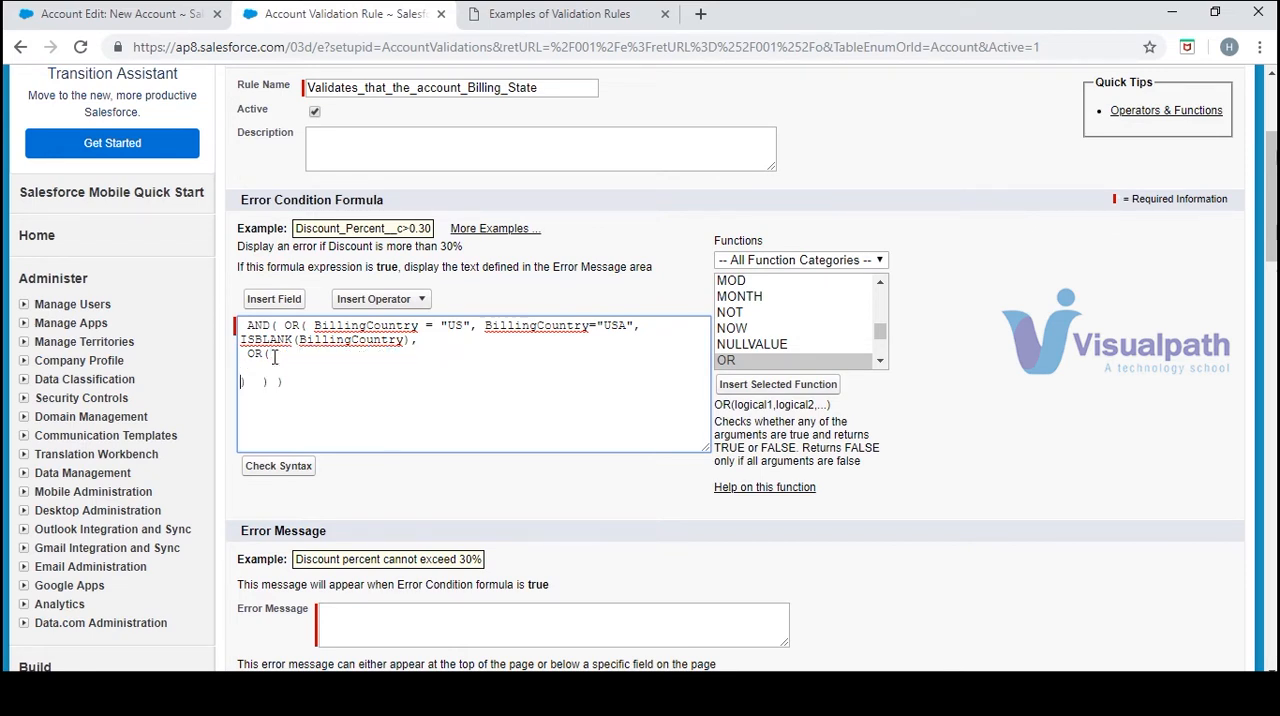
pyautogui.click(292, 354)
pyautogui.press('Tab')
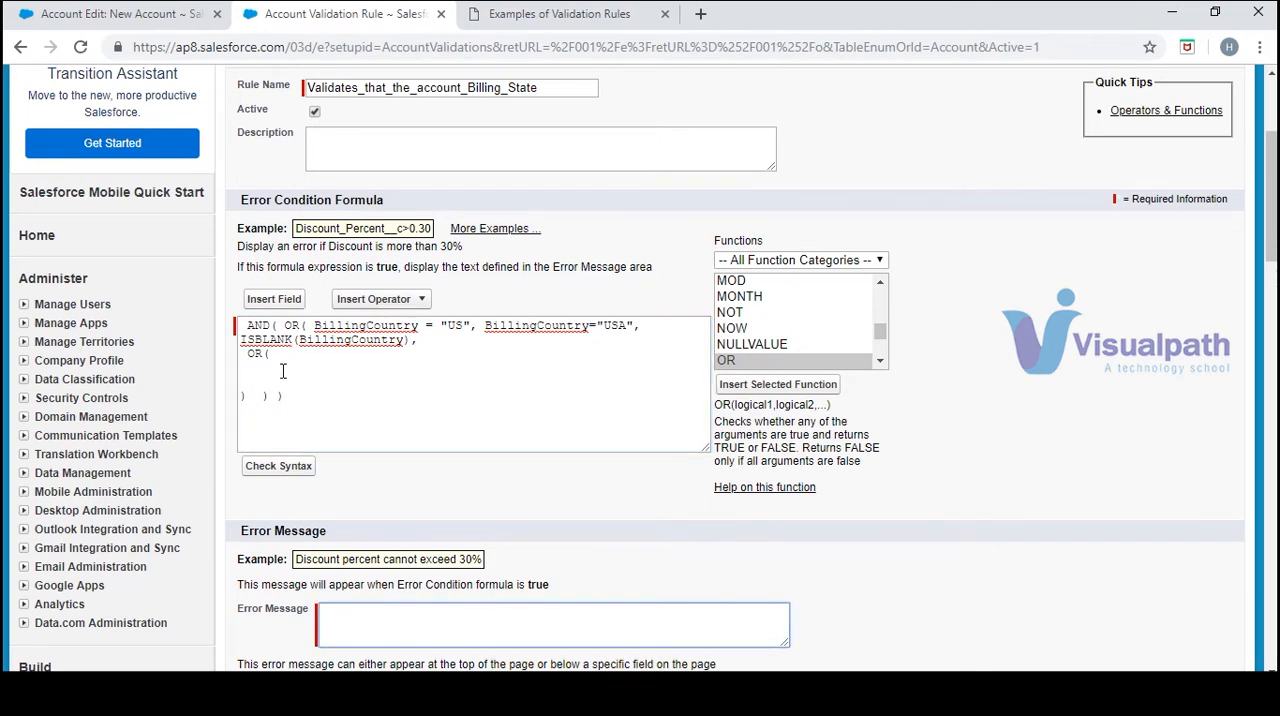
pyautogui.doubleClick(288, 352)
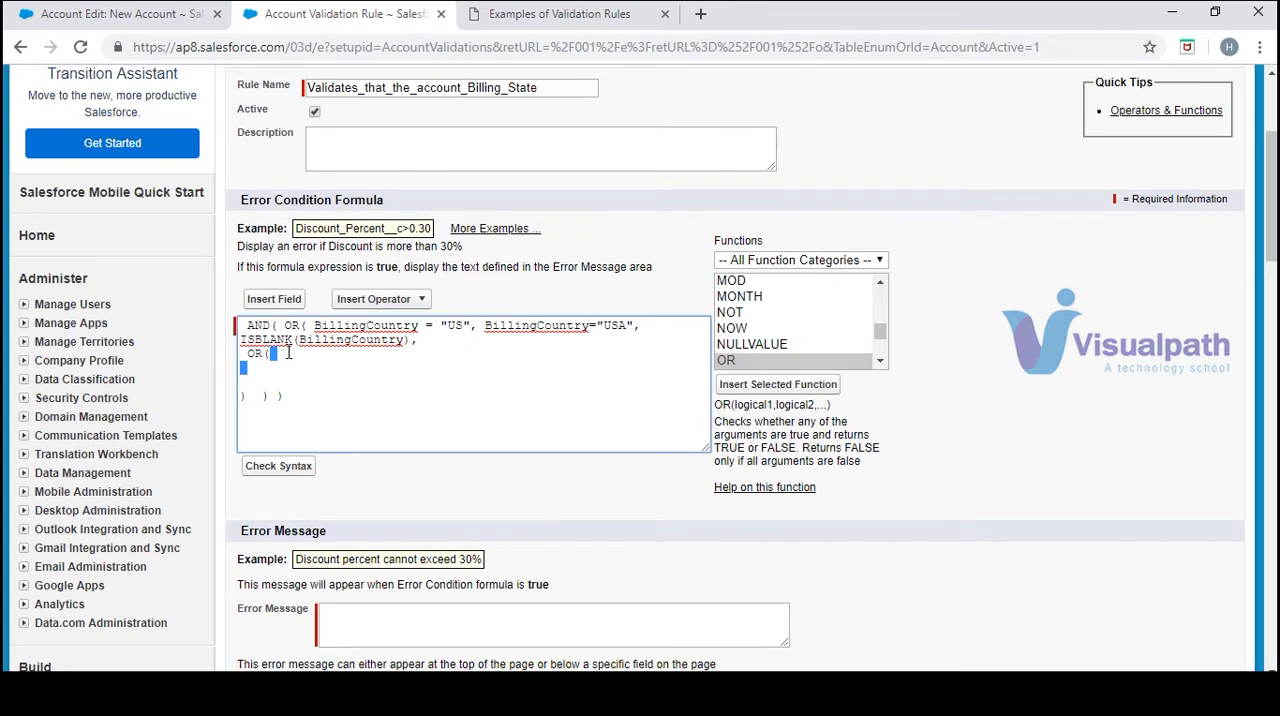
pyautogui.press('Down')
pyautogui.press('Up')
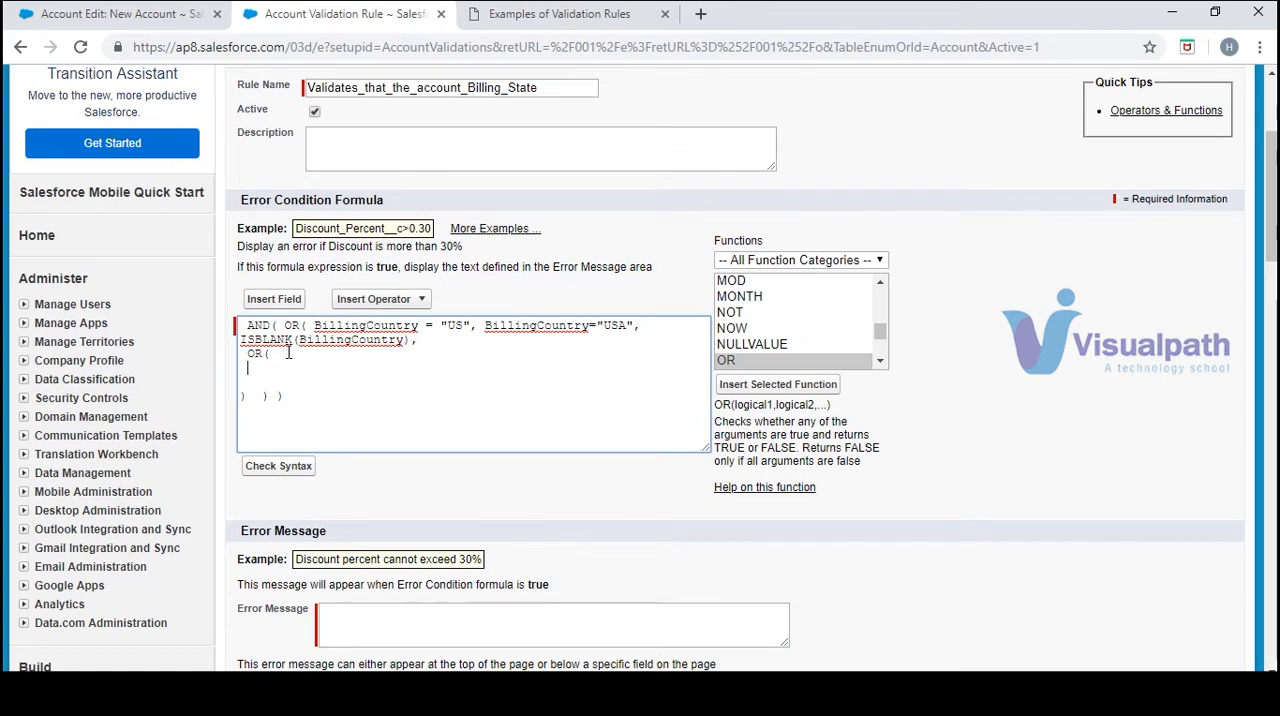
# Check the sample formula, and insert the LEN function on the indented line inside the second OR function
pyautogui.click(581, 22)
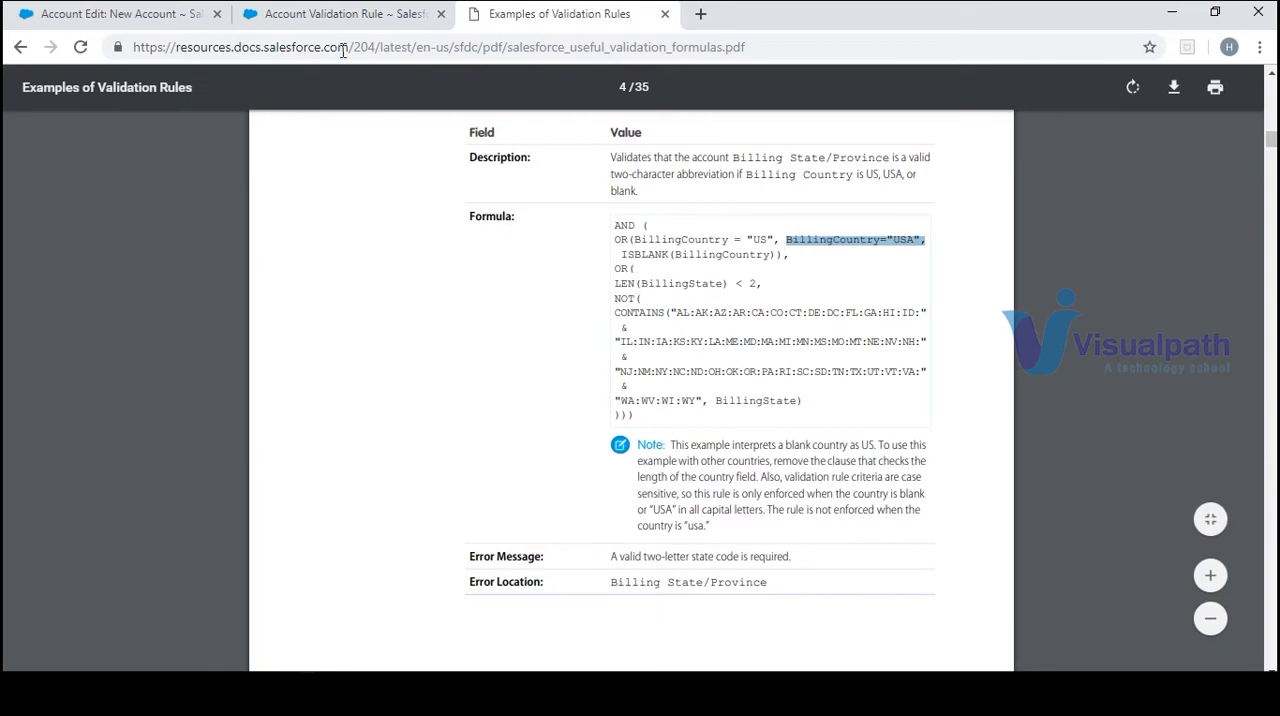
pyautogui.click(366, 13)
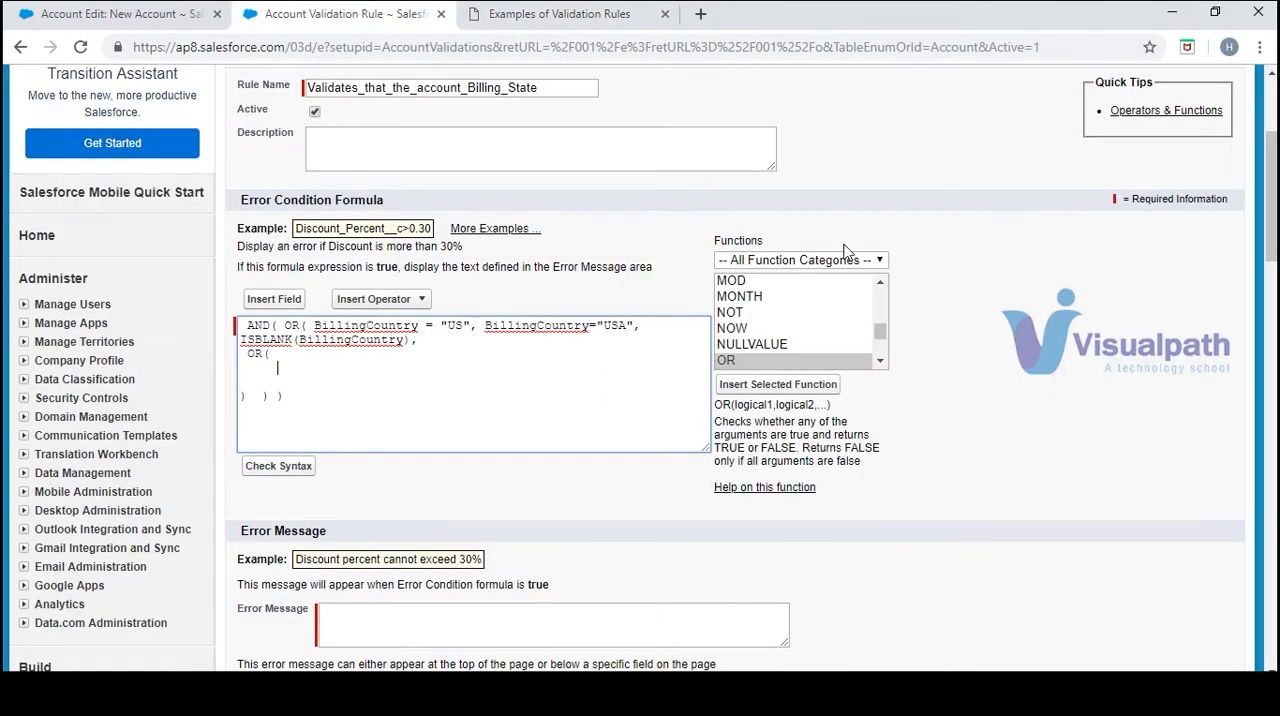
pyautogui.click(834, 331)
pyautogui.press('l')
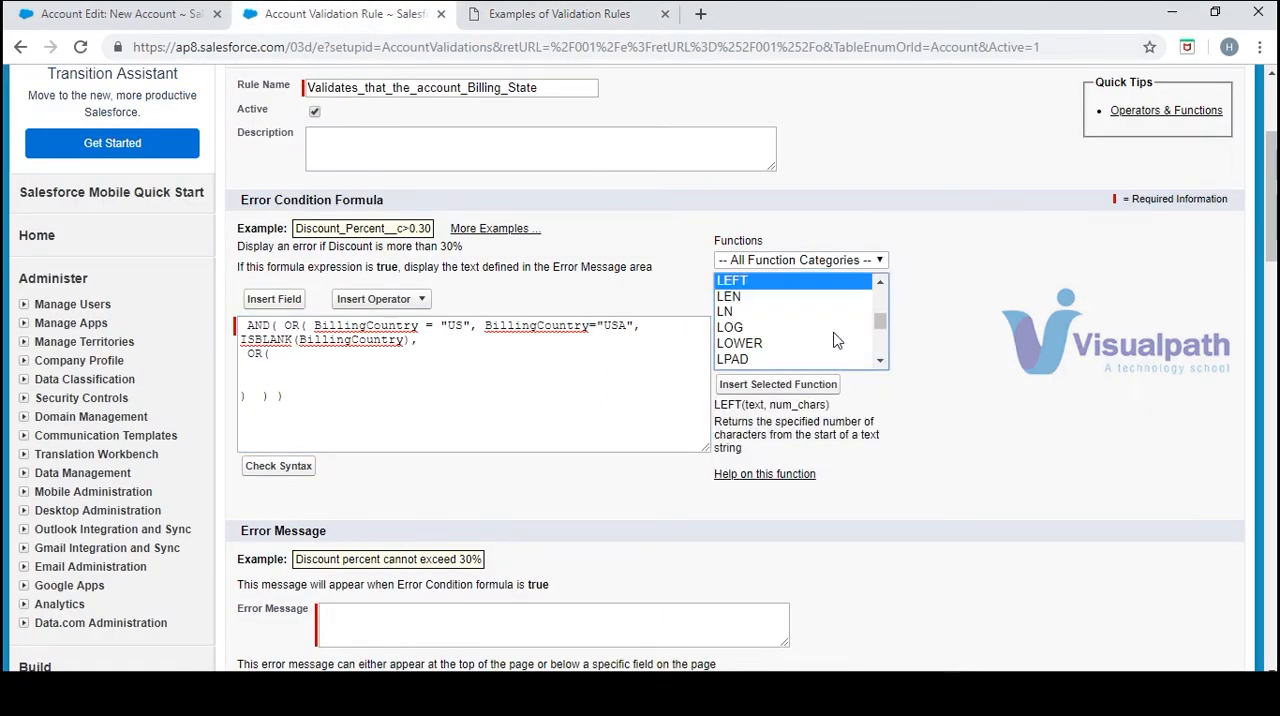
pyautogui.click(757, 296)
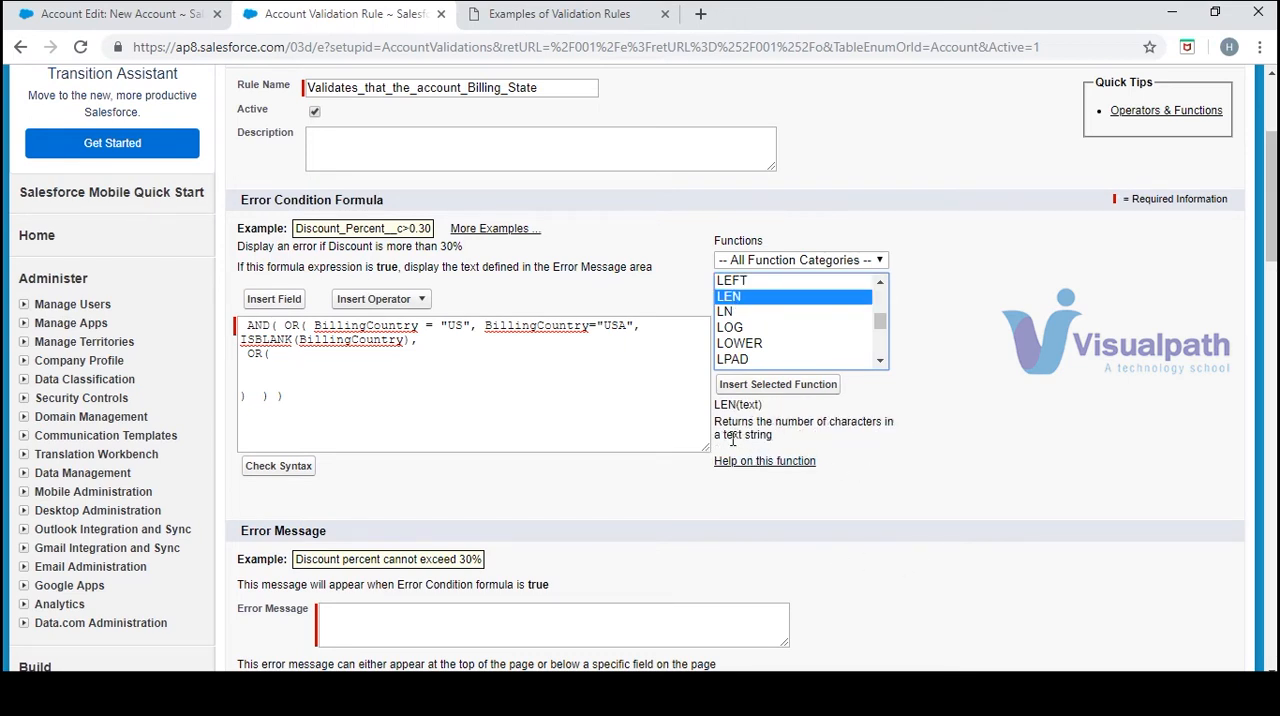
pyautogui.click(750, 385)
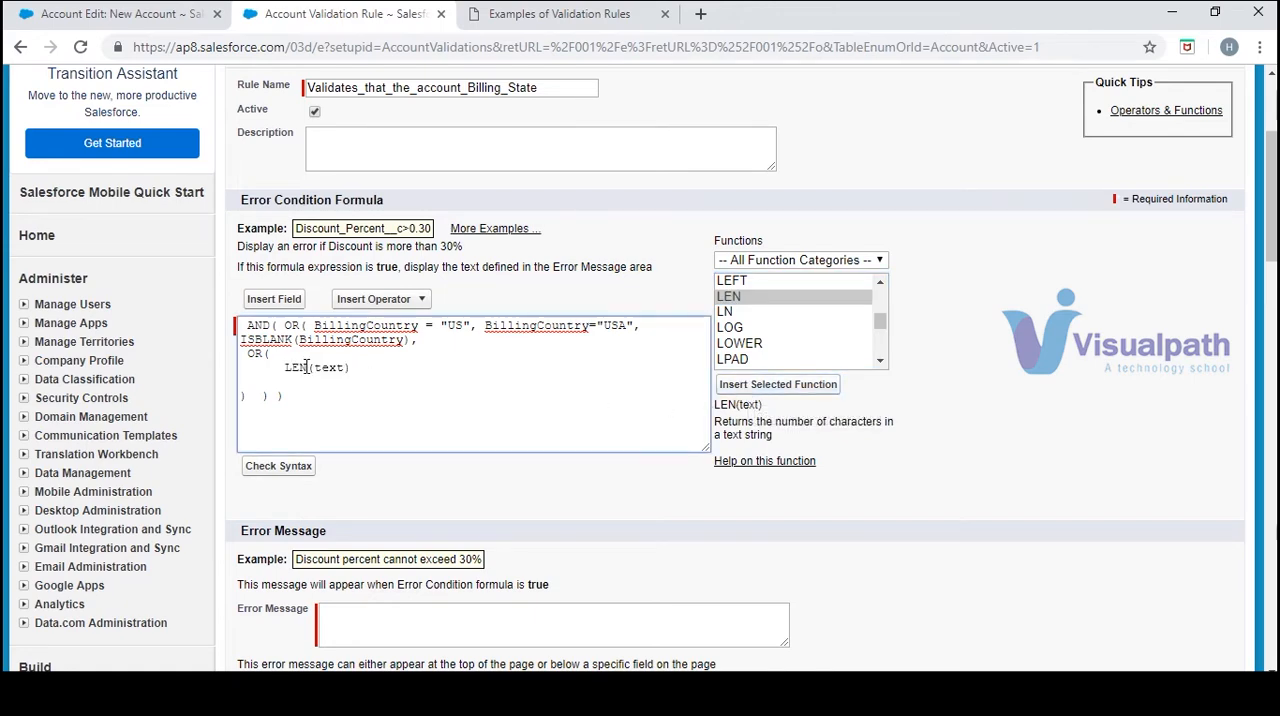
# Replace the LEN function's text placeholder with the Account field Billing State/Province
pyautogui.click(519, 20)
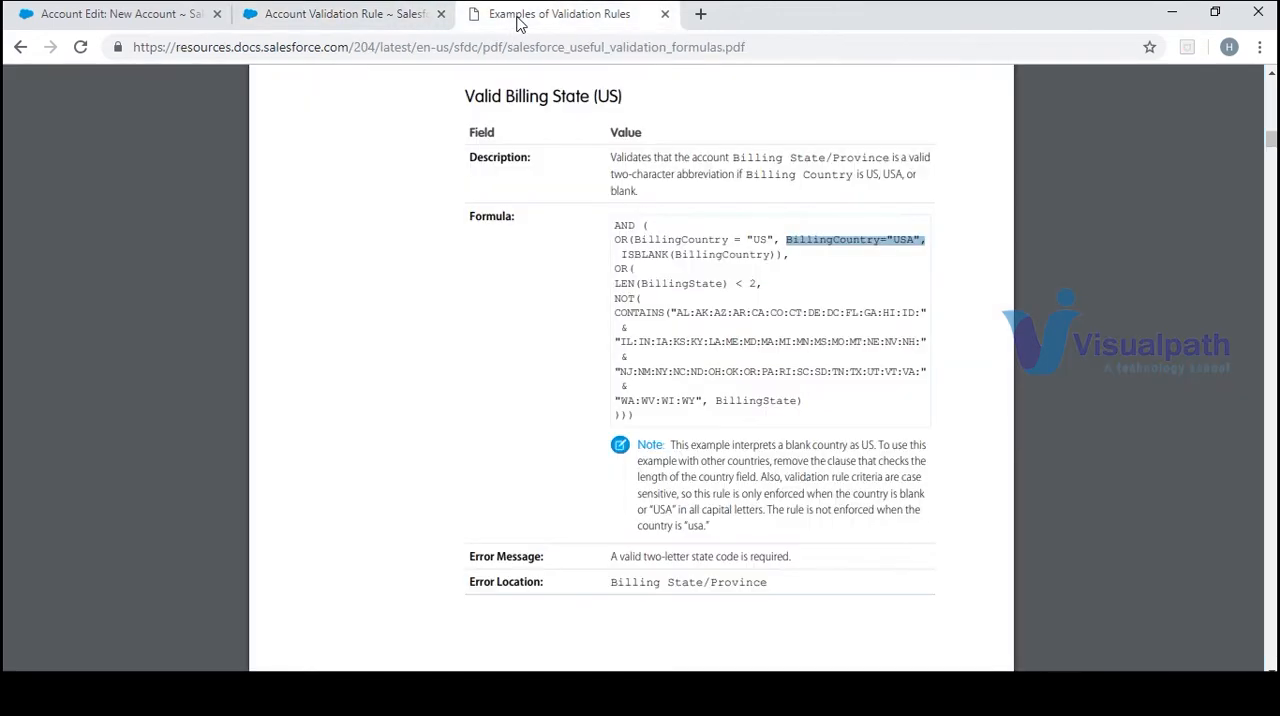
pyautogui.click(380, 29)
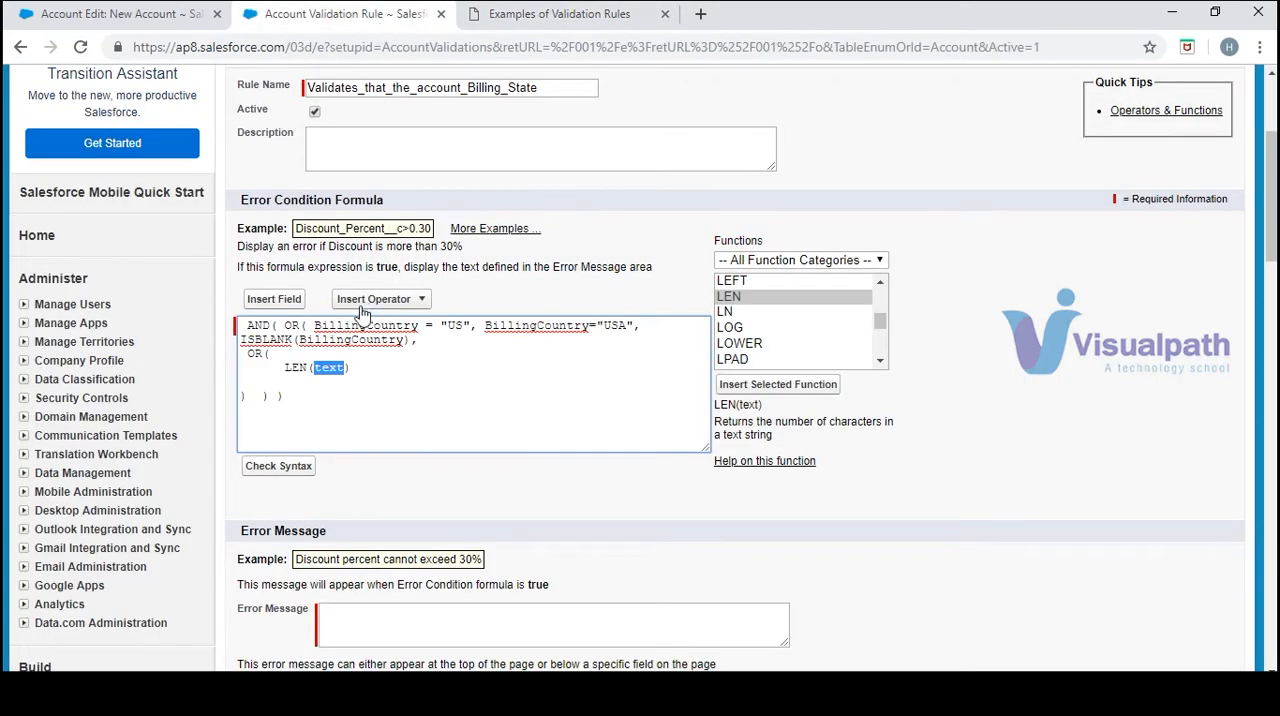
pyautogui.click(274, 300)
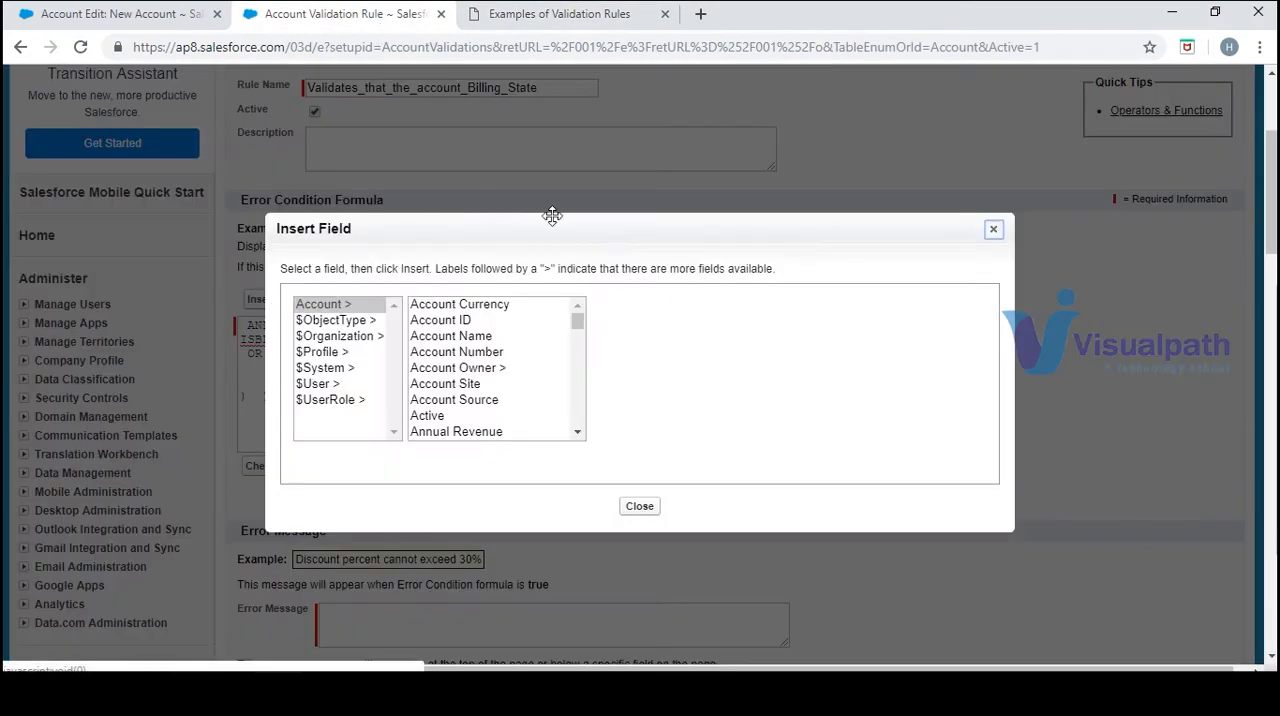
pyautogui.click(578, 434)
pyautogui.scroll(-3, 578, 434)
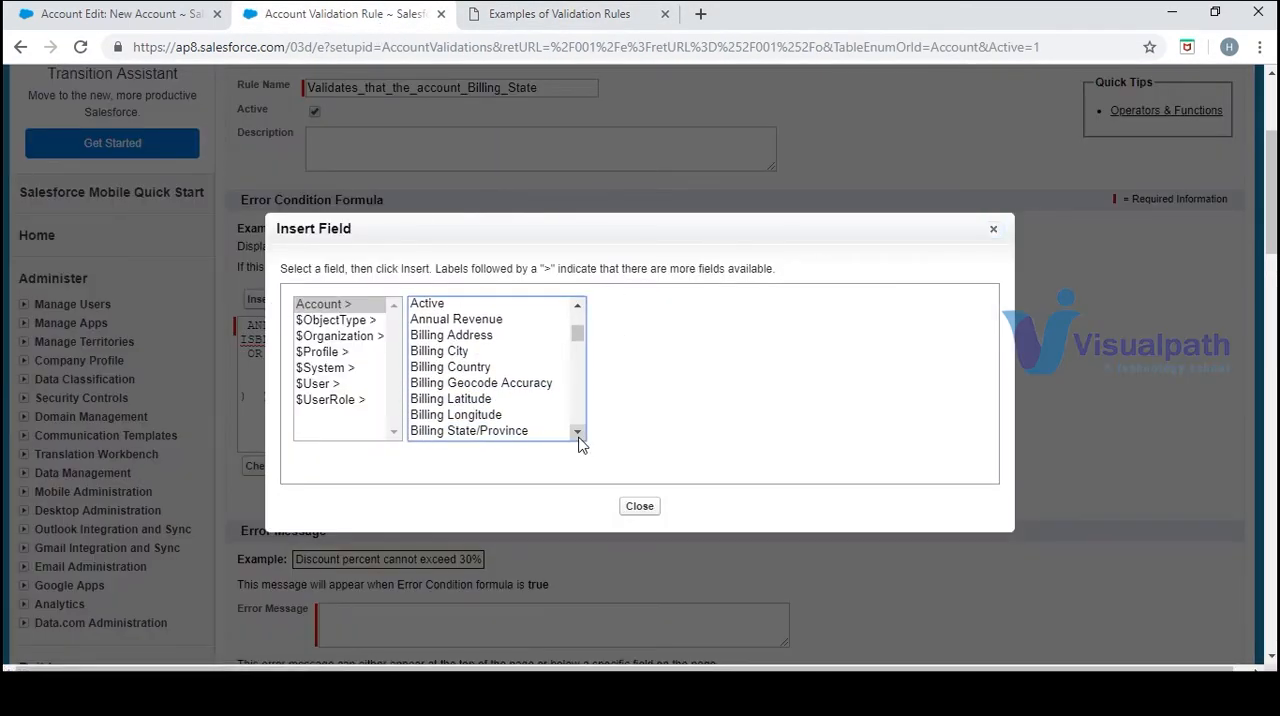
pyautogui.click(517, 432)
pyautogui.click(651, 405)
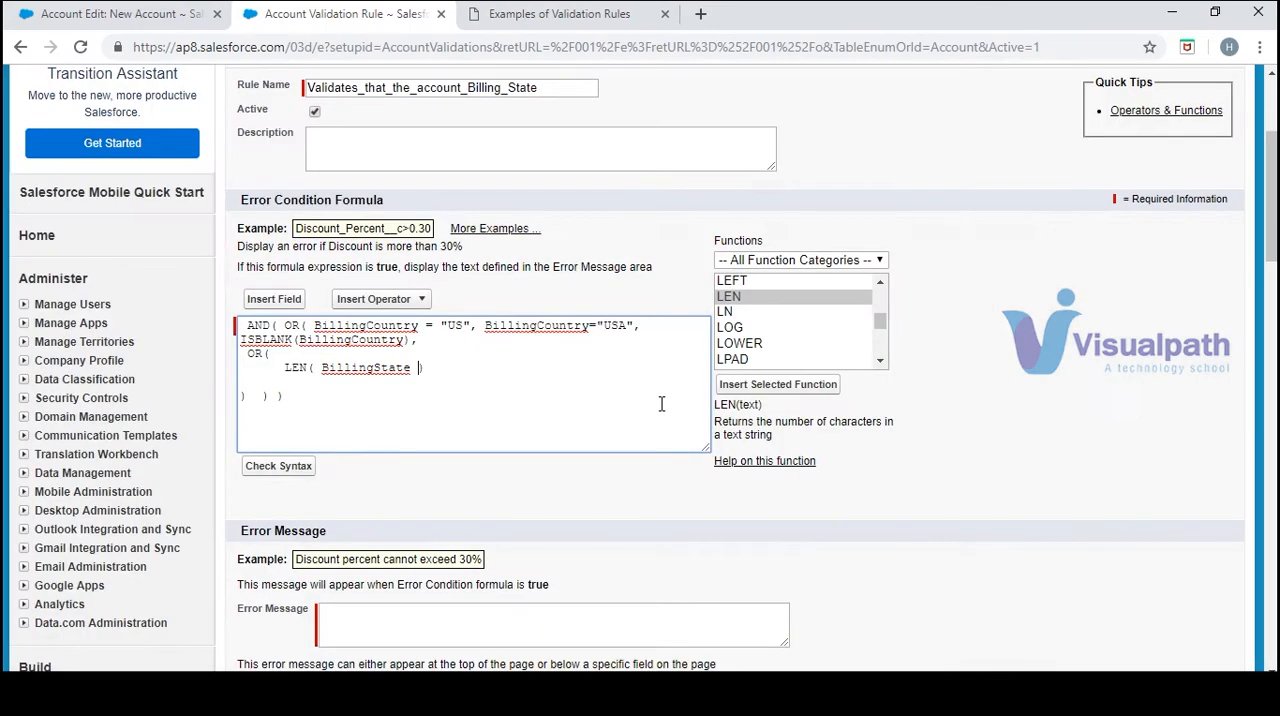
# Complete the LEN condition with <2 and a trailing comma, following the sample formula
pyautogui.click(503, 22)
pyautogui.click(380, 16)
pyautogui.write(')')
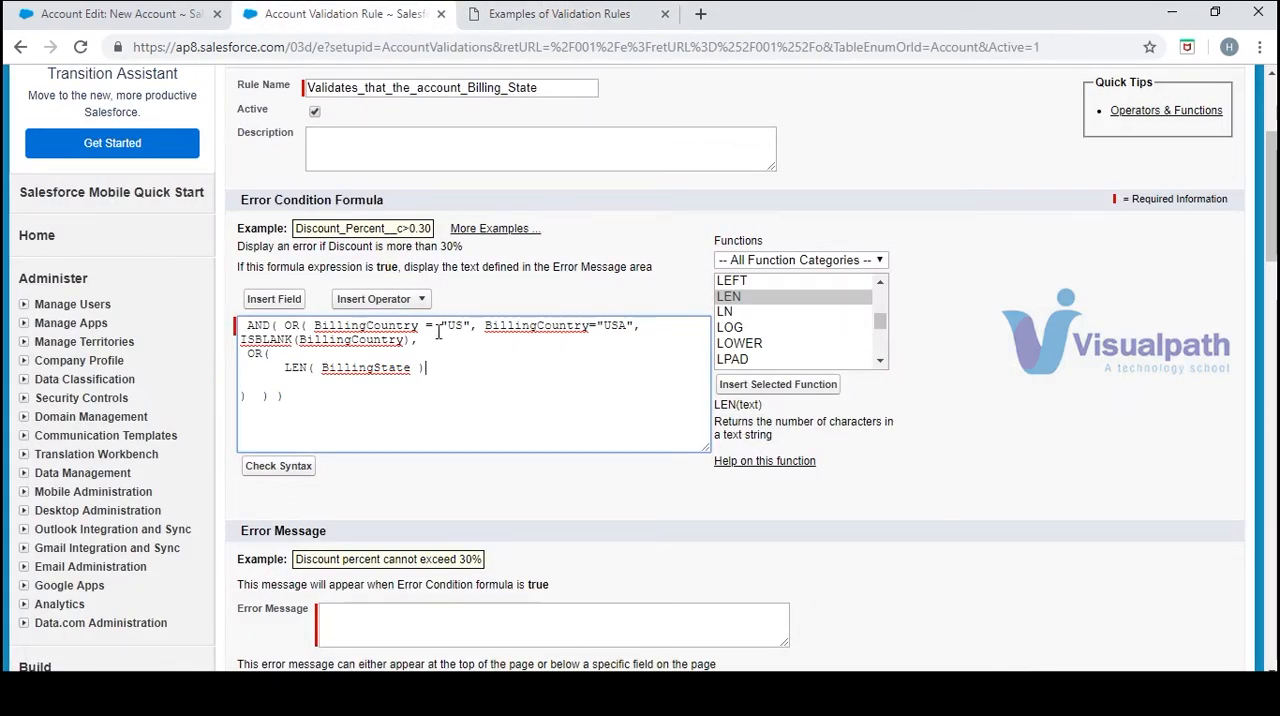
pyautogui.write('<2')
pyautogui.click(560, 14)
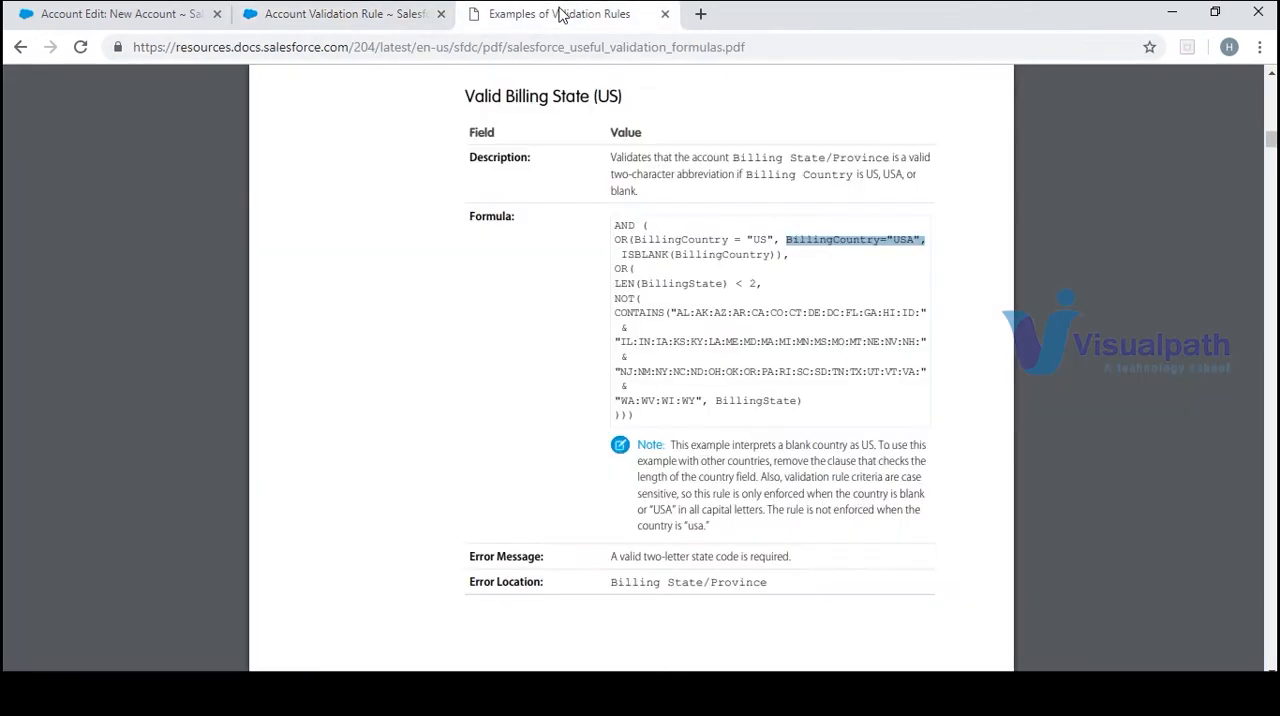
pyautogui.click(346, 24)
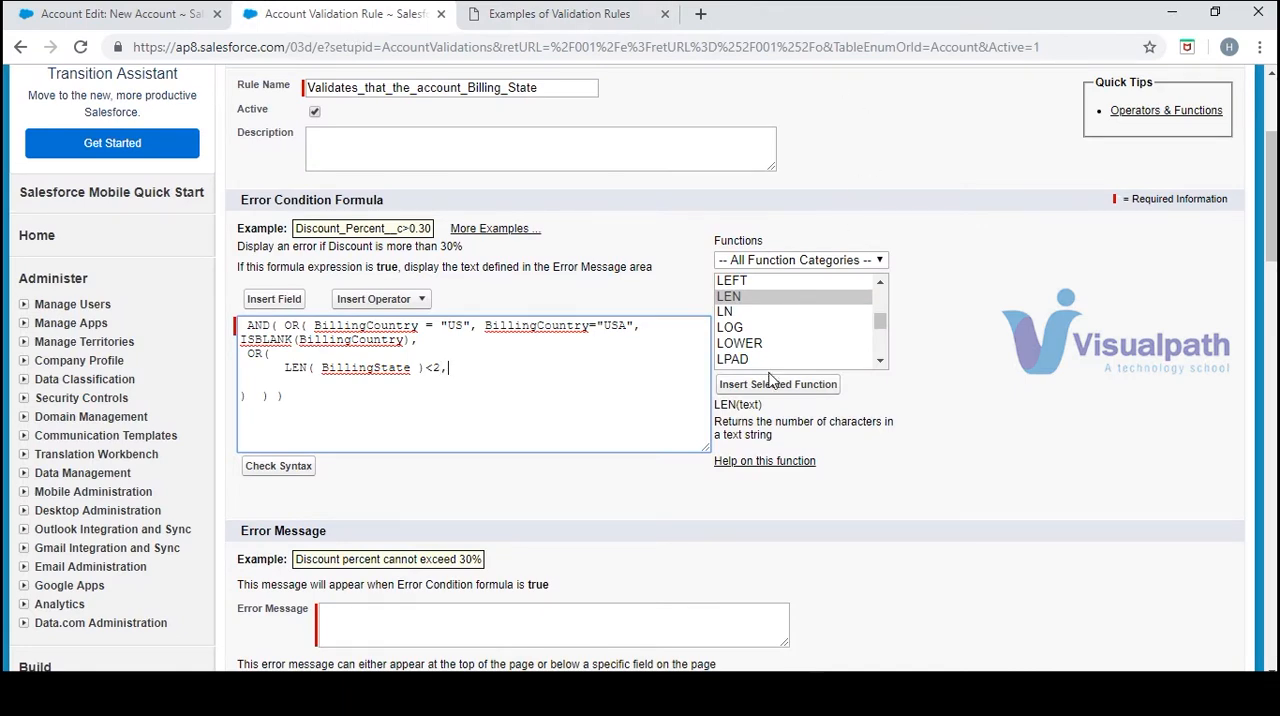
# Insert the NOT function after the LEN condition inside the second OR function
pyautogui.click(880, 361)
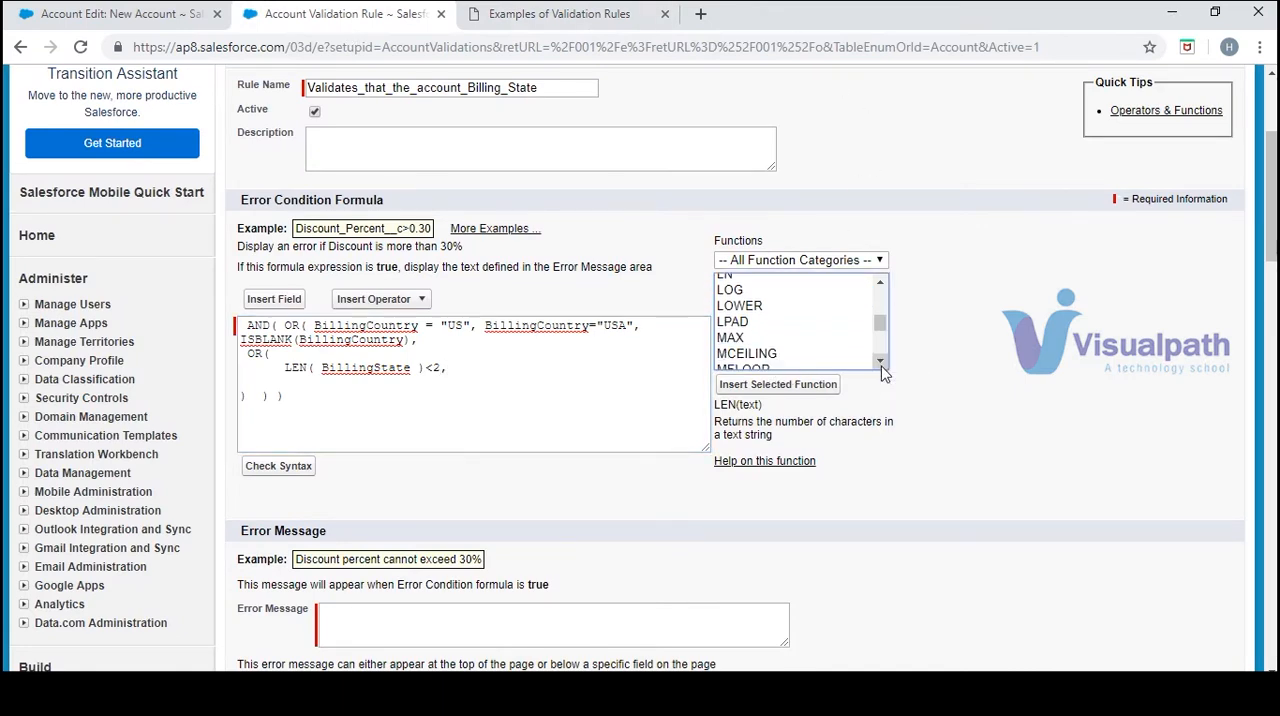
pyautogui.press('n')
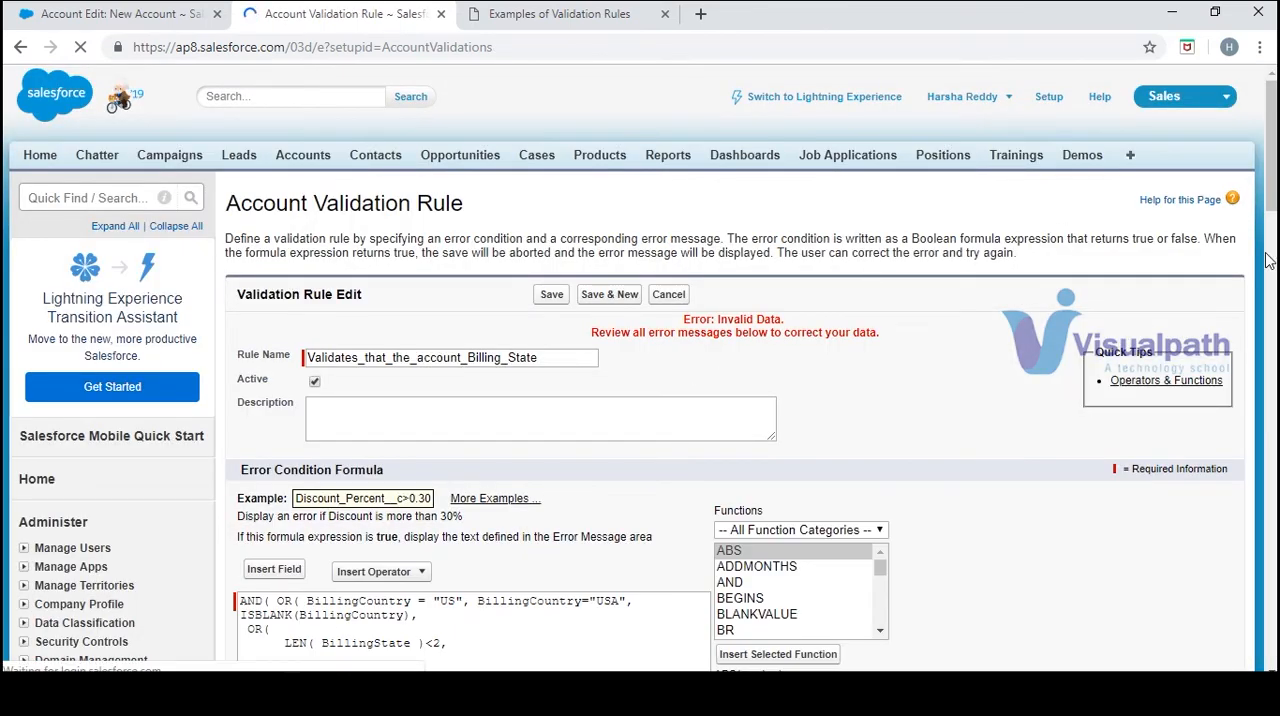
pyautogui.moveTo(1272, 167); pyautogui.dragTo(1272, 252)
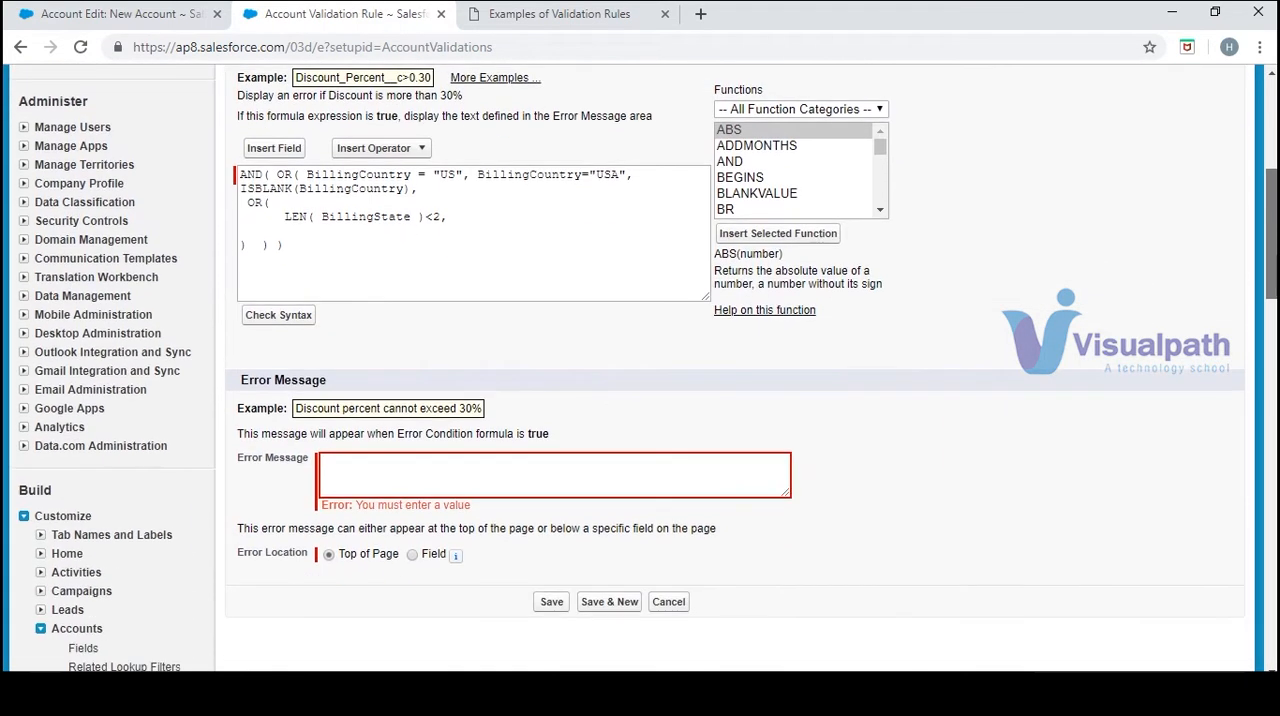
pyautogui.click(459, 221)
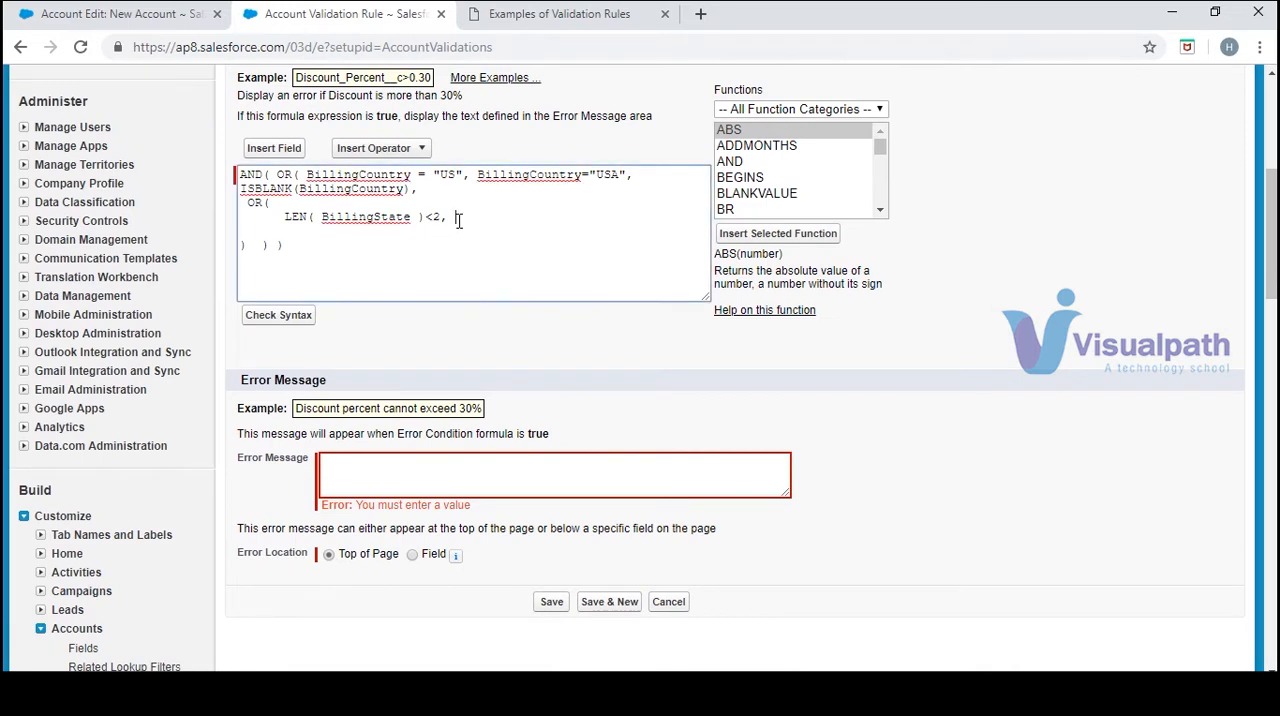
pyautogui.click(826, 209)
pyautogui.press('n')
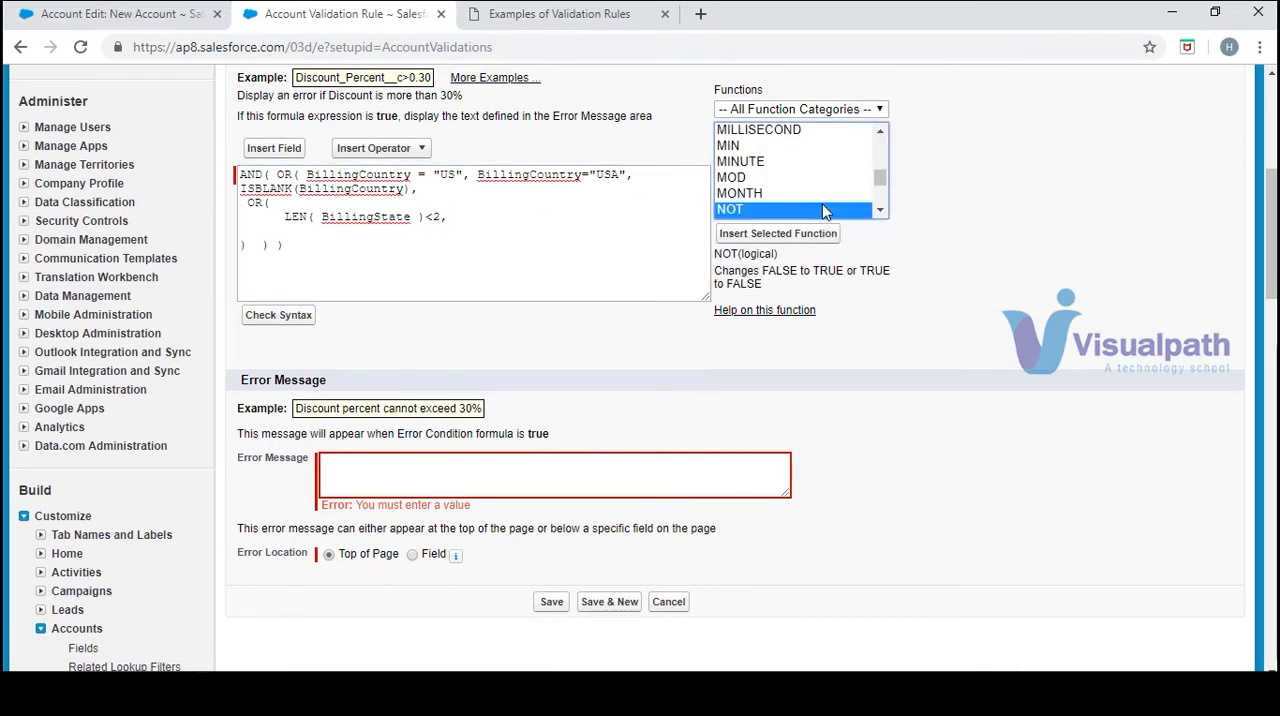
pyautogui.click(822, 232)
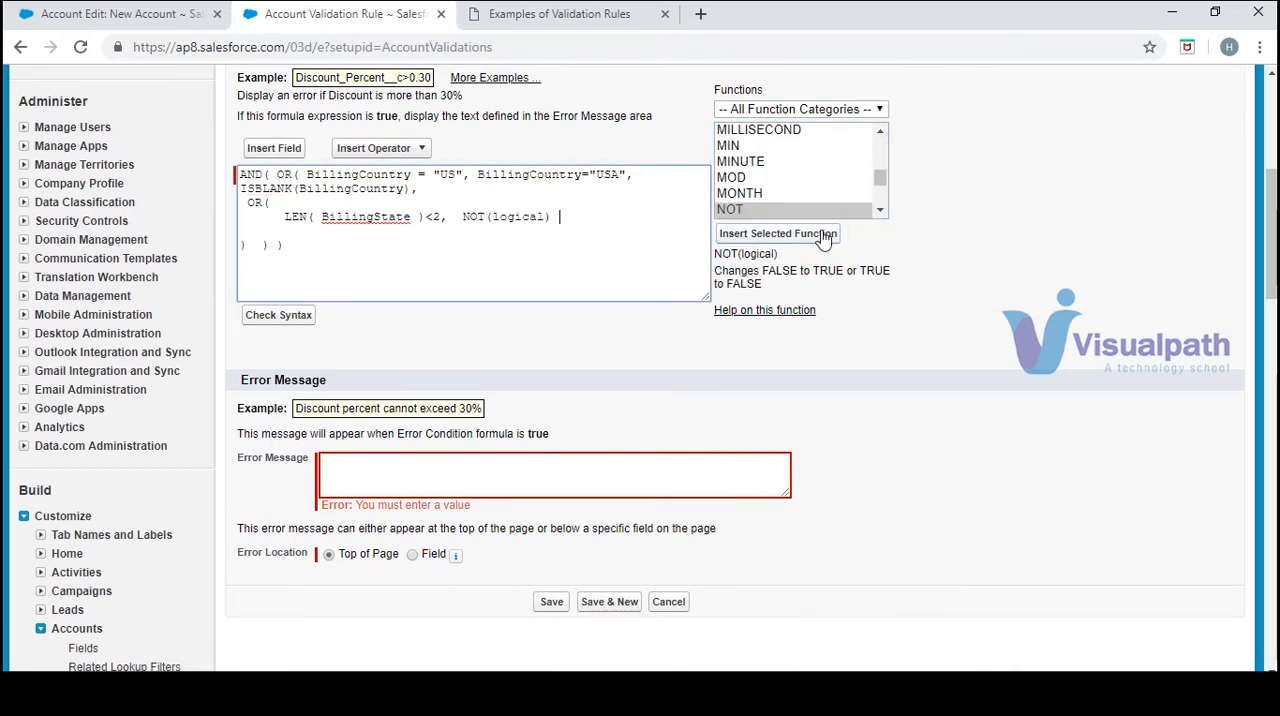
# Replace the NOT function's logical placeholder with the CONTAINS function
pyautogui.click(881, 217)
pyautogui.press('c')
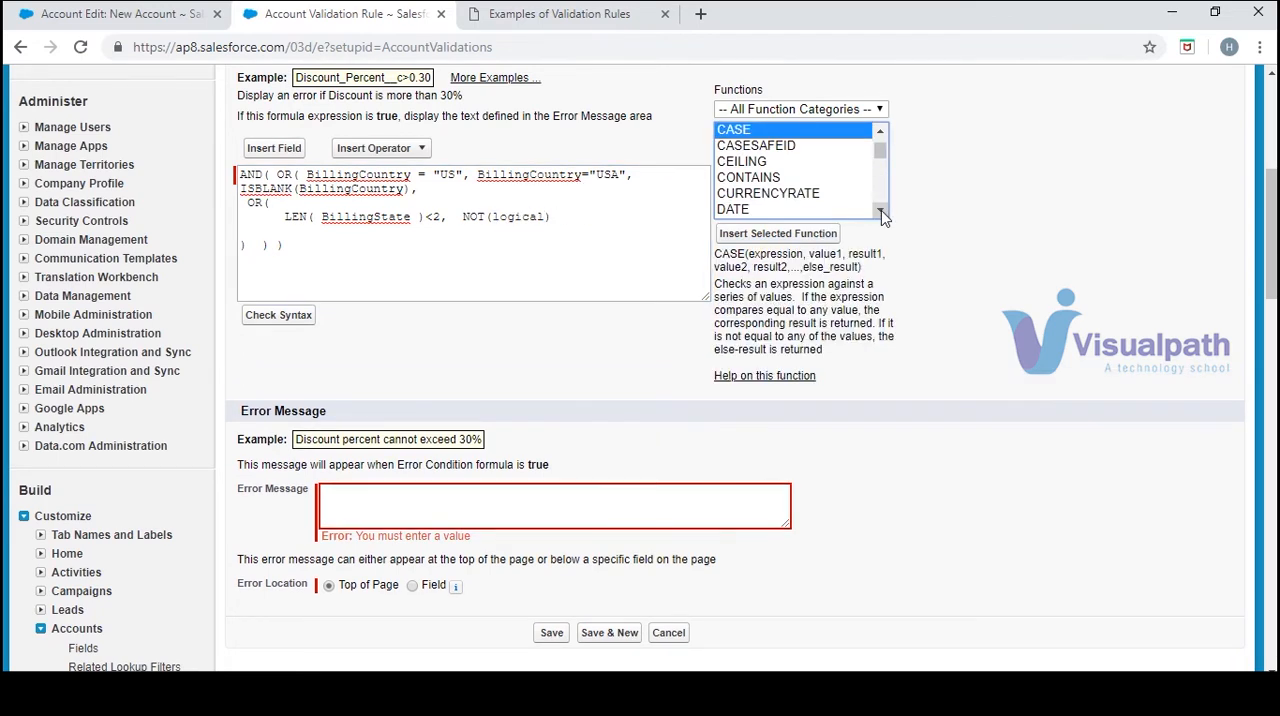
pyautogui.click(758, 179)
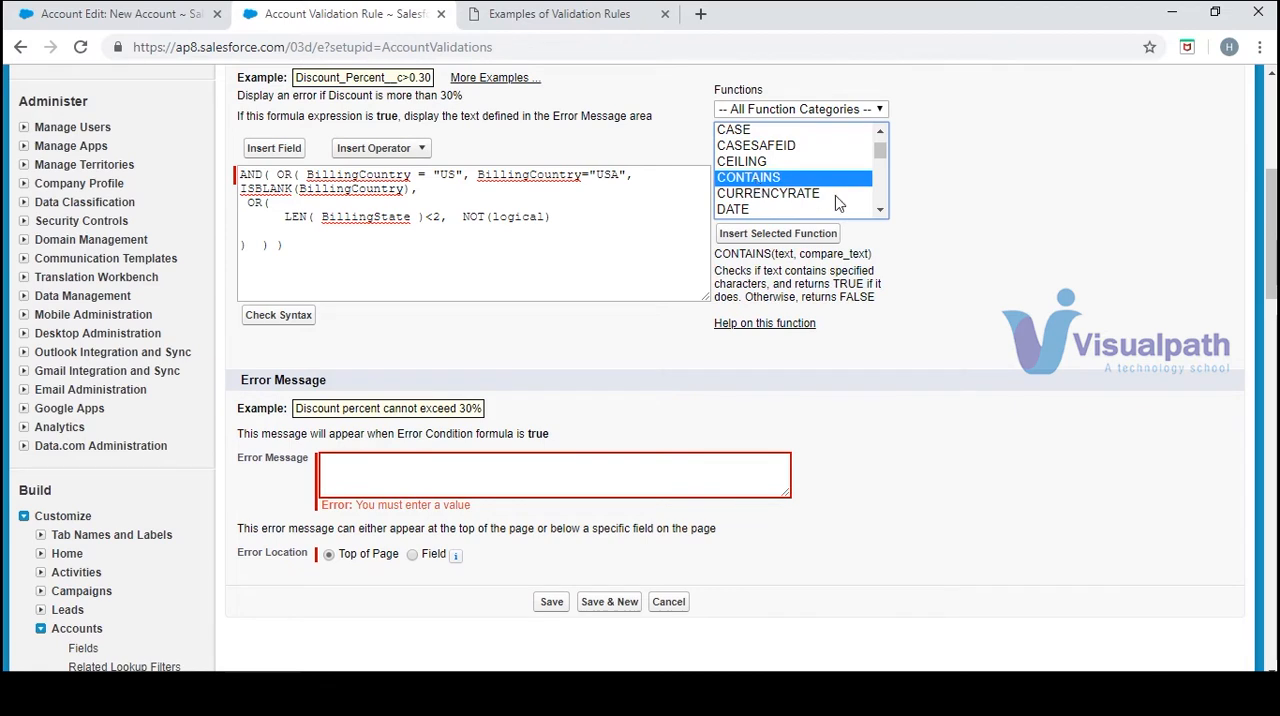
pyautogui.click(813, 236)
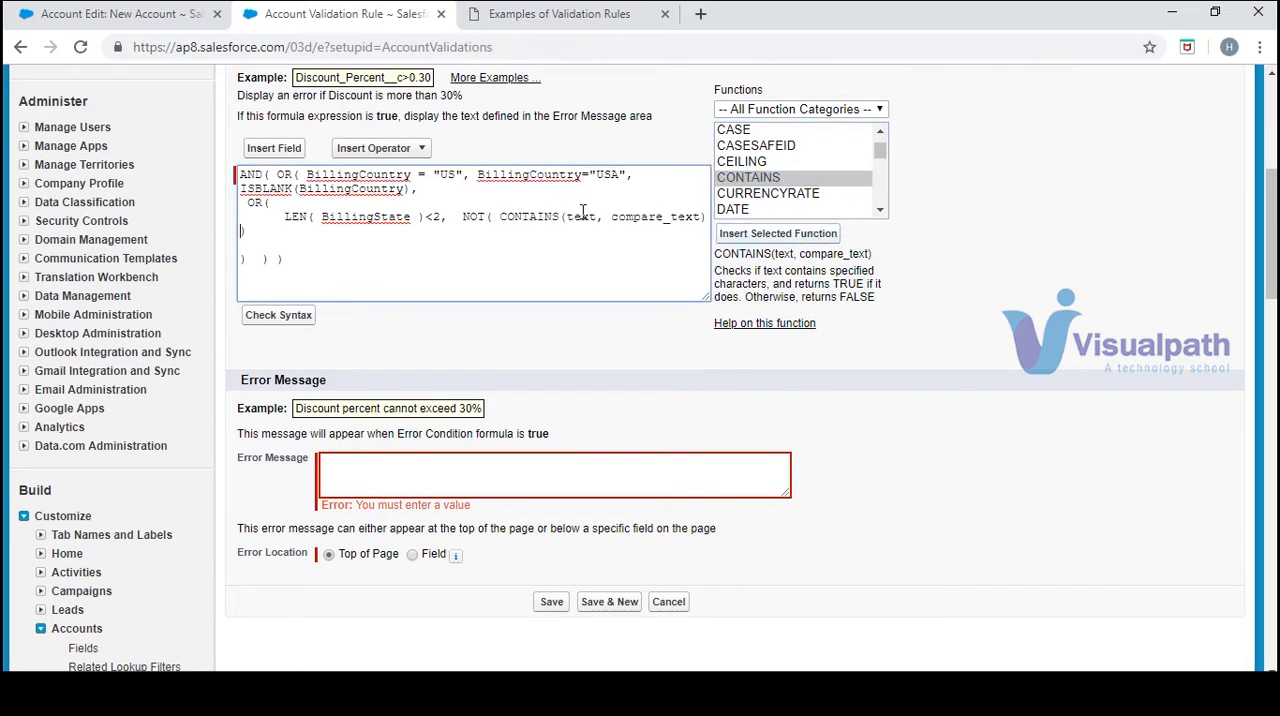
# Replace the CONTAINS placeholders with the two-letter state code list and BillingState copied from the sample formula, and check the formula's syntax
pyautogui.moveTo(566, 217); pyautogui.dragTo(647, 224)
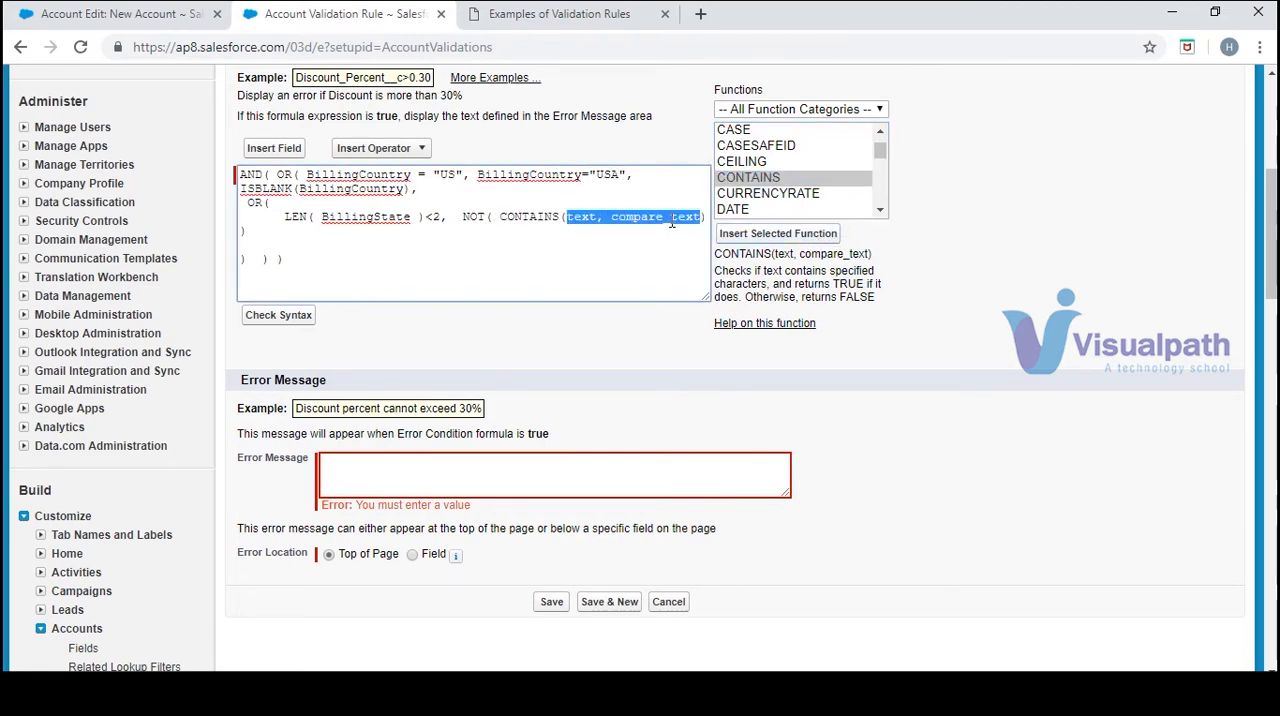
pyautogui.press('BackSpace')
pyautogui.click(527, 15)
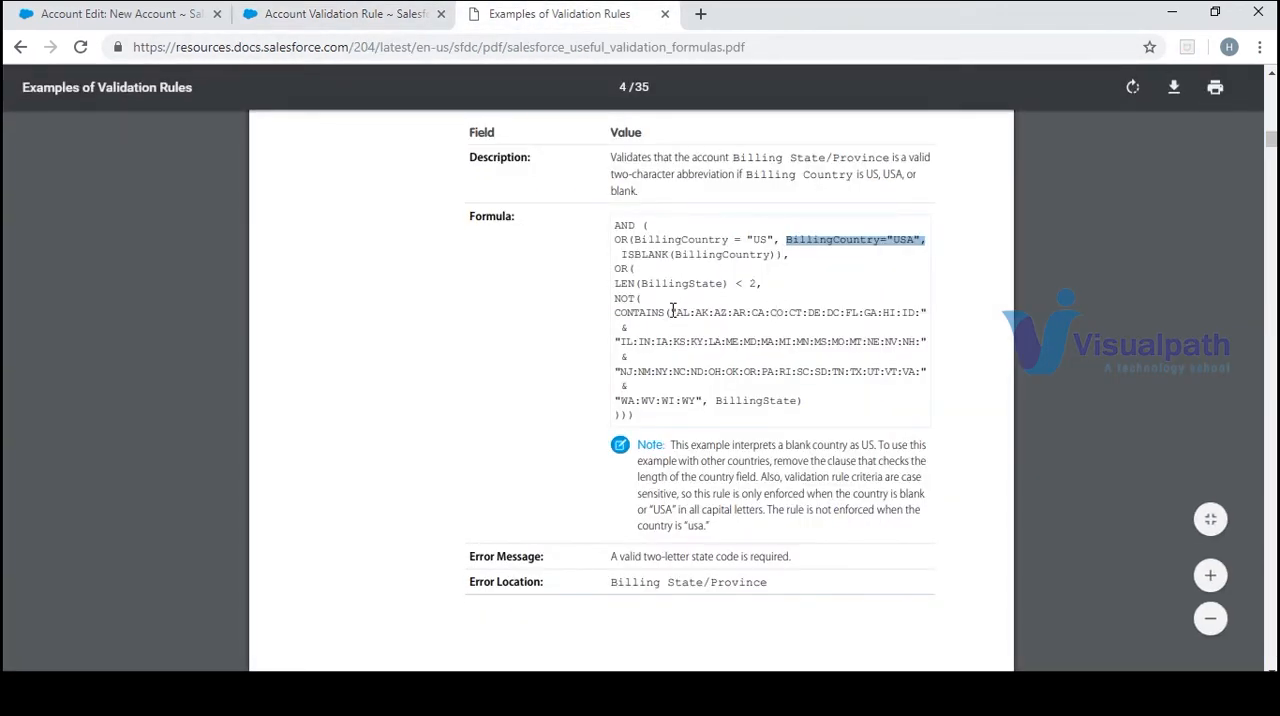
pyautogui.moveTo(673, 310); pyautogui.dragTo(803, 400)
pyautogui.click(366, 14)
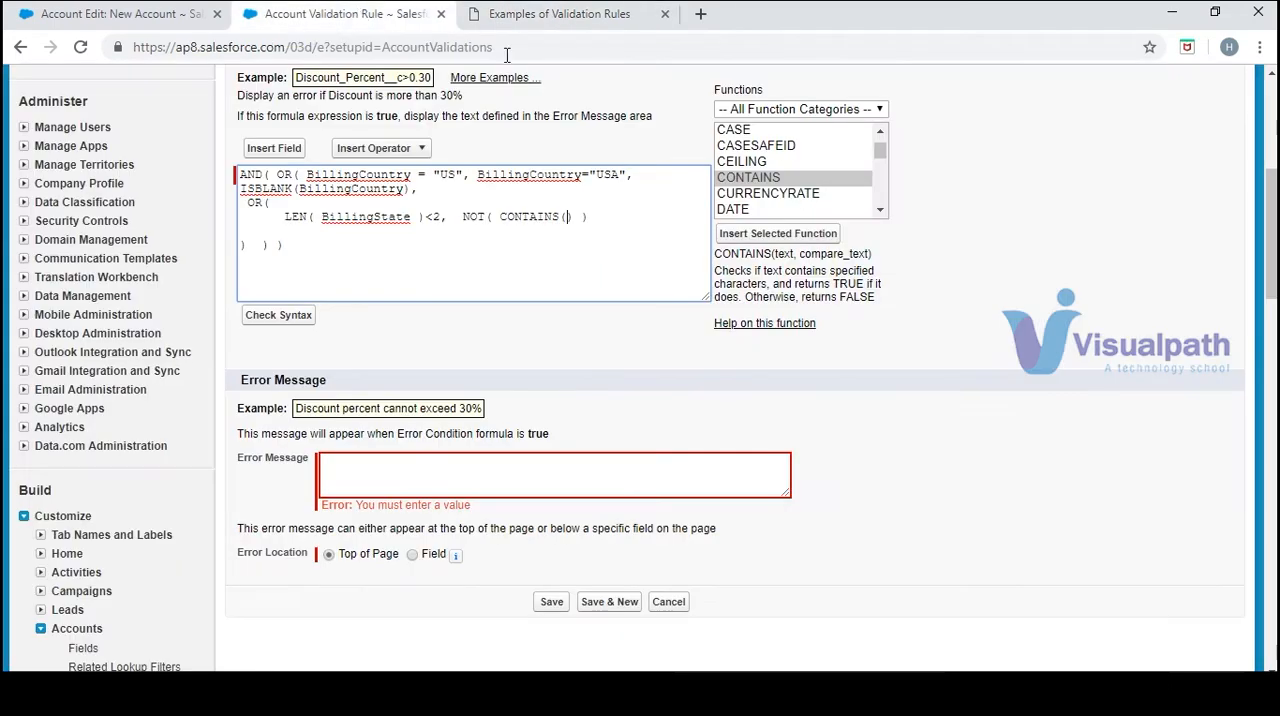
pyautogui.write('CONTAINS("AL:AK:AZ:AR:CA:CO:CT:DE:DC:FL:GA:HI:ID:" & "IL:IN:IA:KS:KY:LA:ME:MD:MA:MI:MN:MS:MO:MT:NE:NV:NH:" & "NJ:NM:NY:NC:ND:OH:OK:OR:PA:RI:SC:SD:TN:TX:UT:VT:VA:" & "WA:WV:WI:WY", BillingState)')
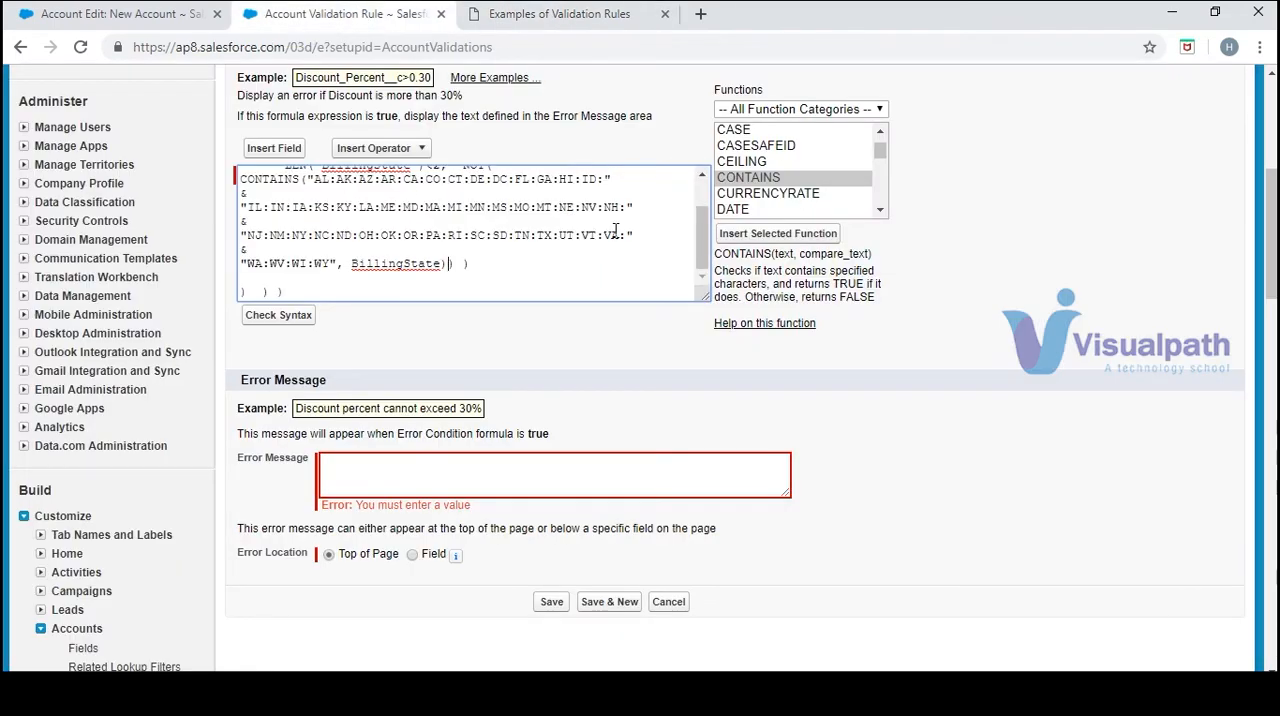
pyautogui.click(277, 322)
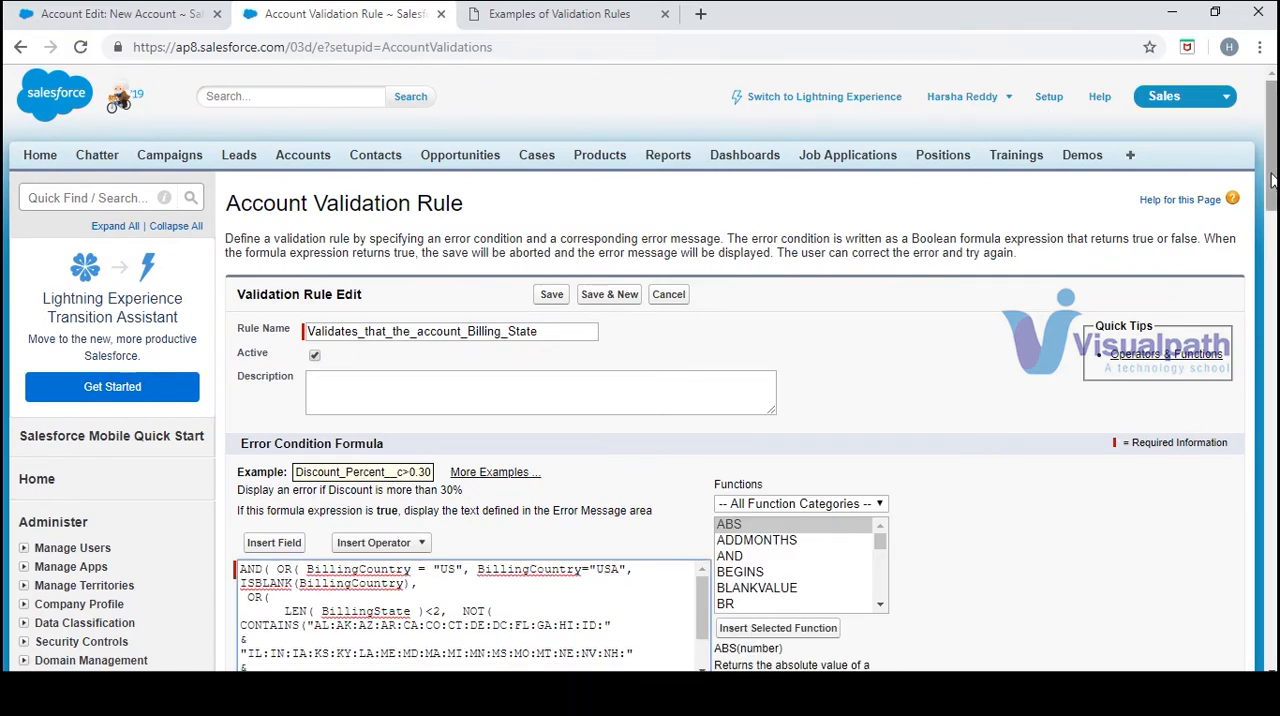
# Review the closing parentheses at the end of the error condition formula and run the syntax check again
pyautogui.moveTo(1272, 188); pyautogui.dragTo(1272, 242)
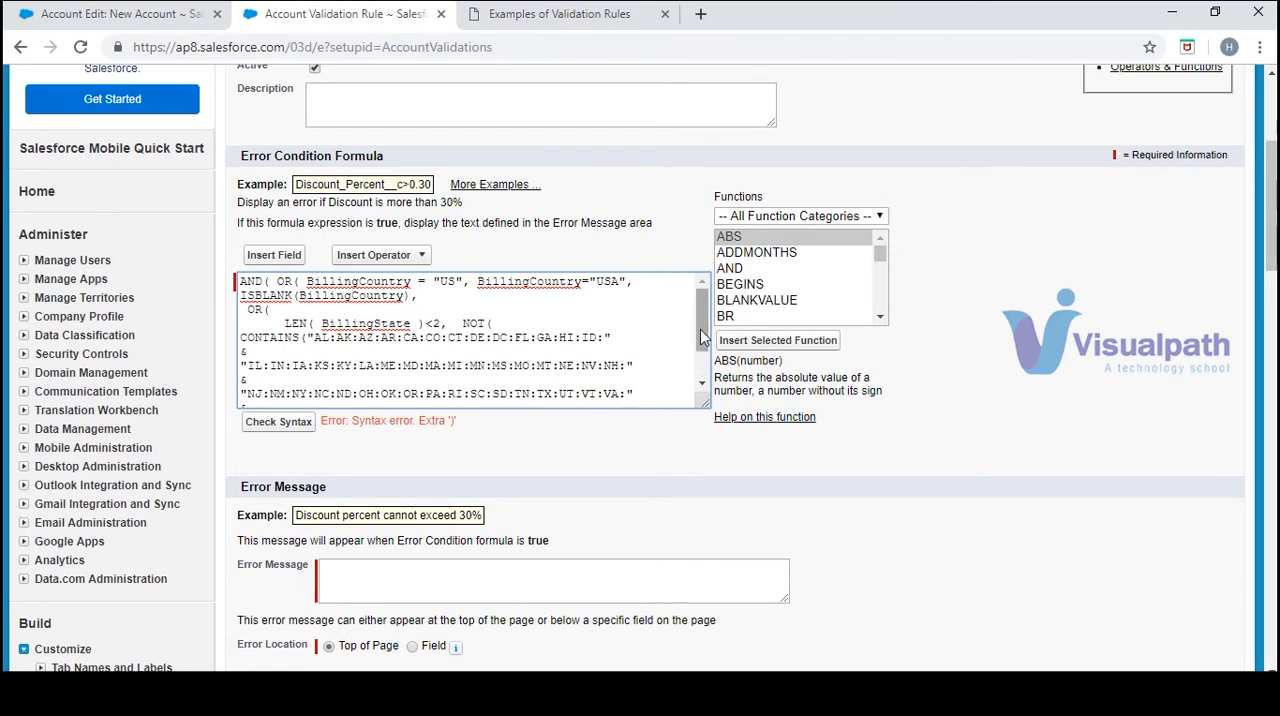
pyautogui.moveTo(703, 352); pyautogui.dragTo(703, 377)
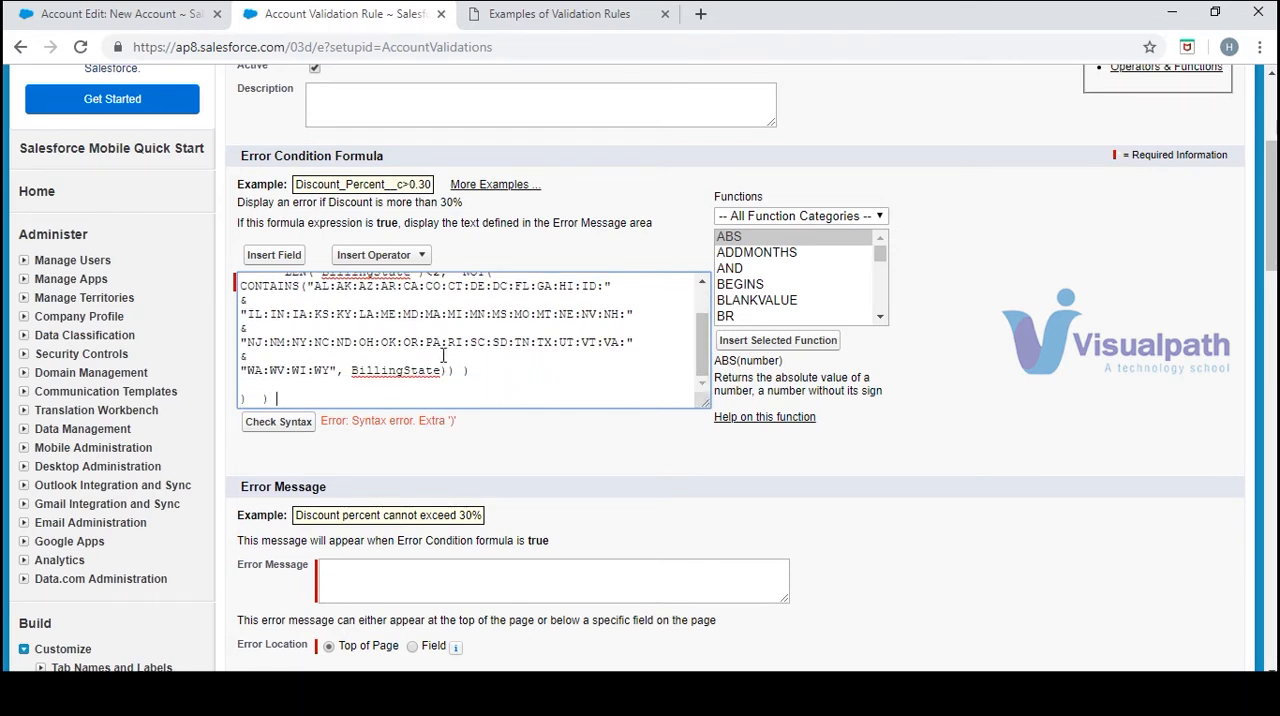
pyautogui.click(270, 431)
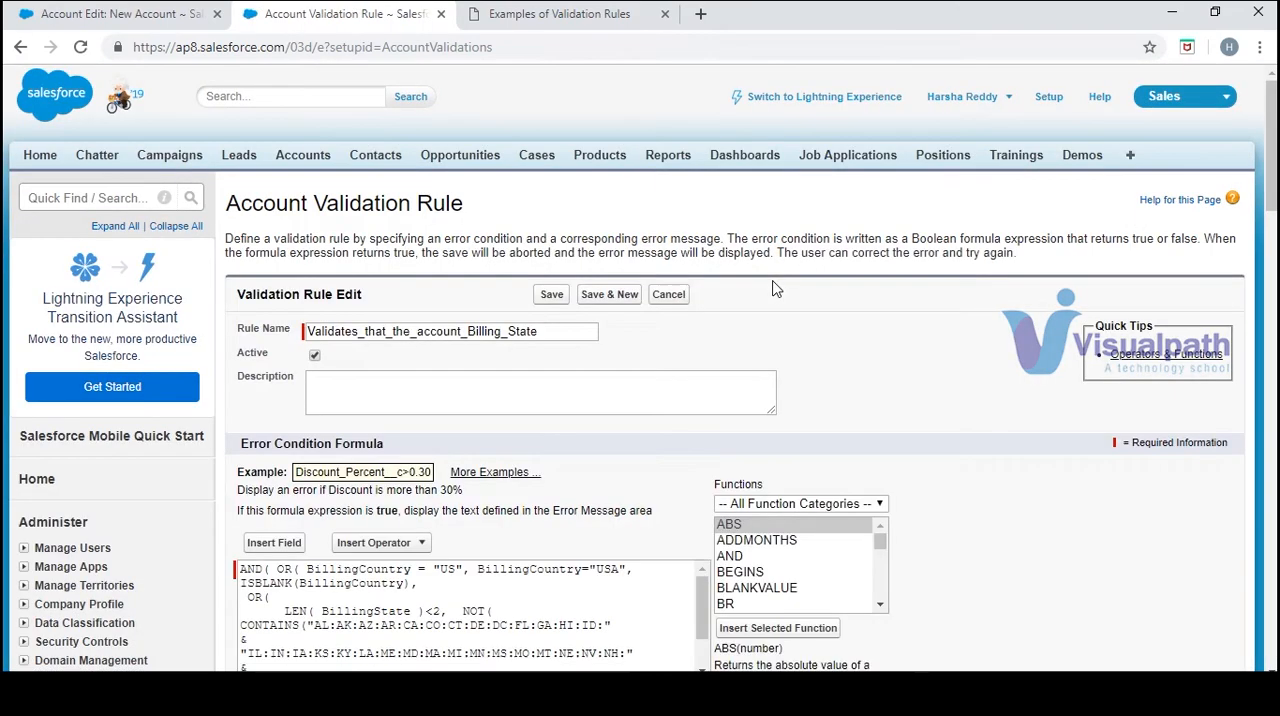
pyautogui.moveTo(1272, 118); pyautogui.dragTo(1272, 203)
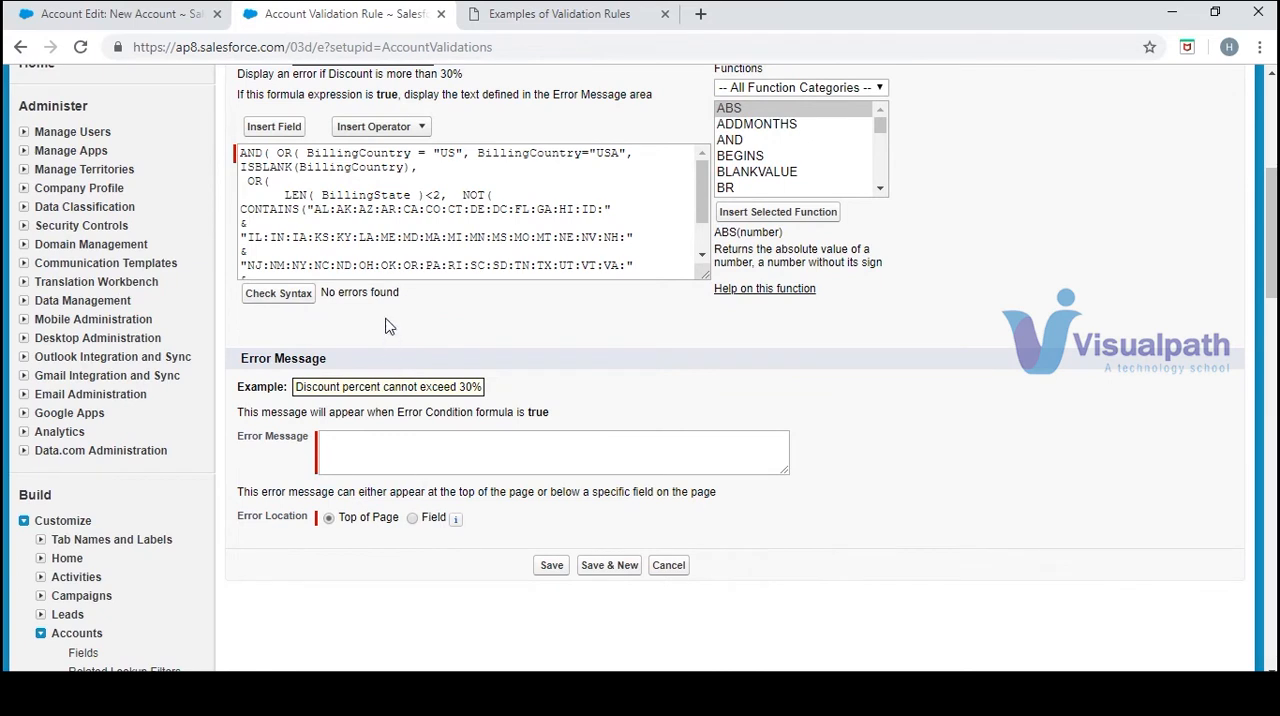
pyautogui.moveTo(400, 292); pyautogui.dragTo(330, 292)
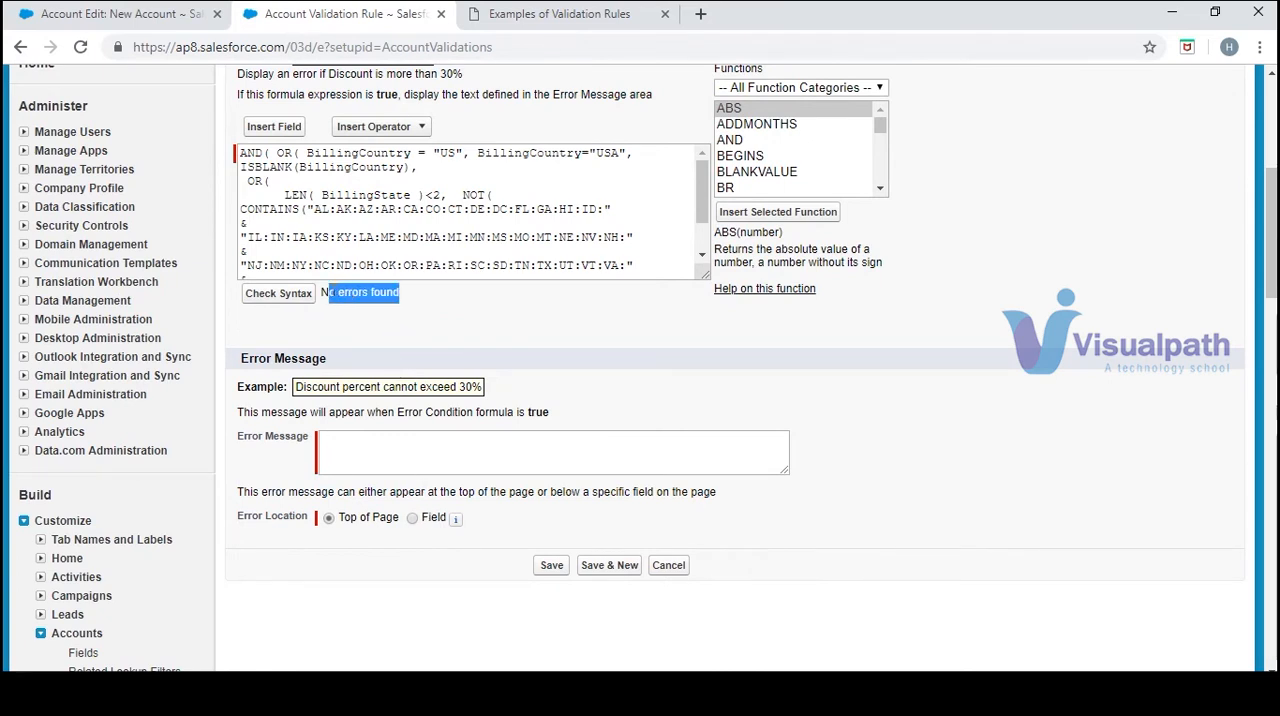
# Set the rule's error location to a specific field instead of the top of the page
pyautogui.click(473, 459)
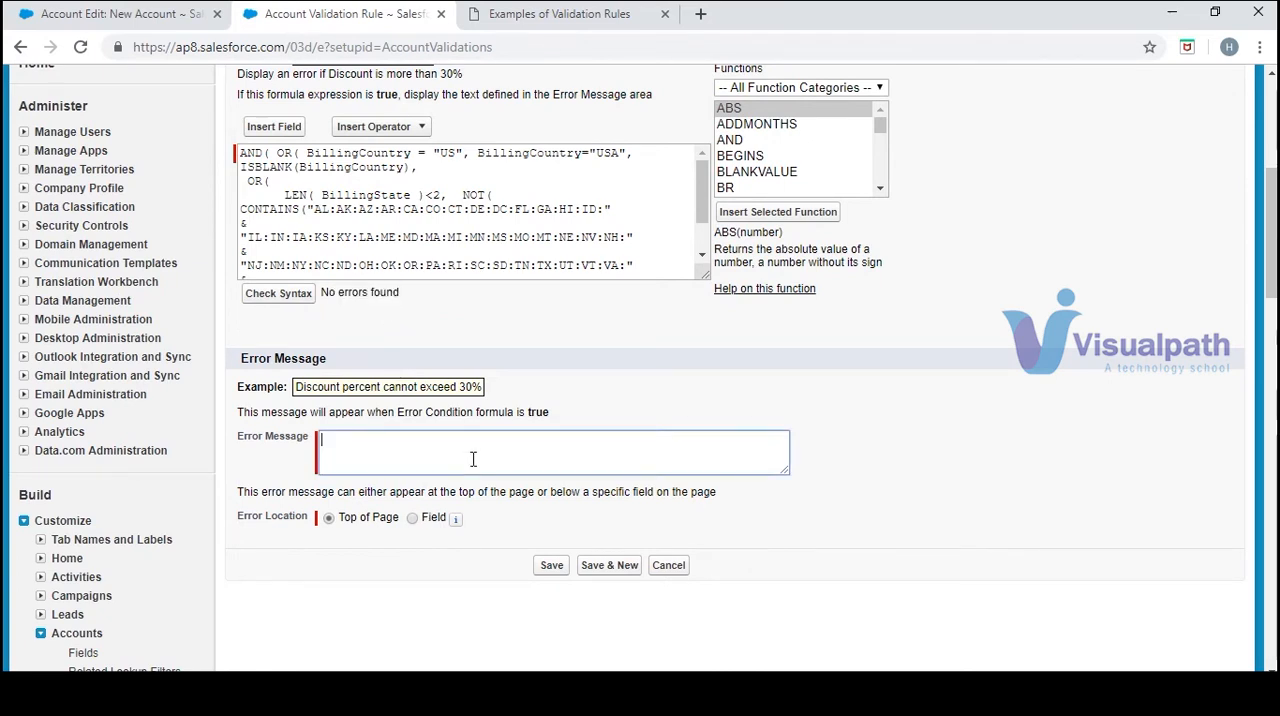
pyautogui.click(412, 518)
pyautogui.click(575, 520)
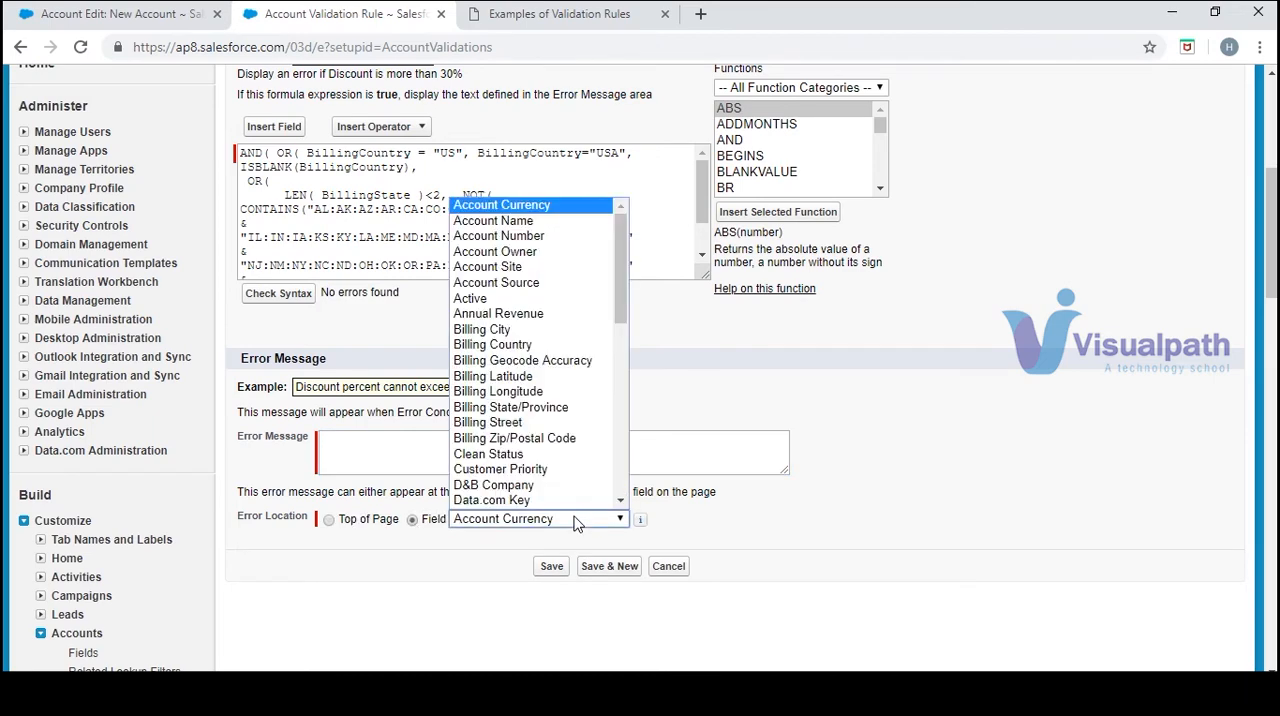
# Copy the error message text from the sample rule in the PDF and set the error location field to Billing State/Province
pyautogui.click(603, 22)
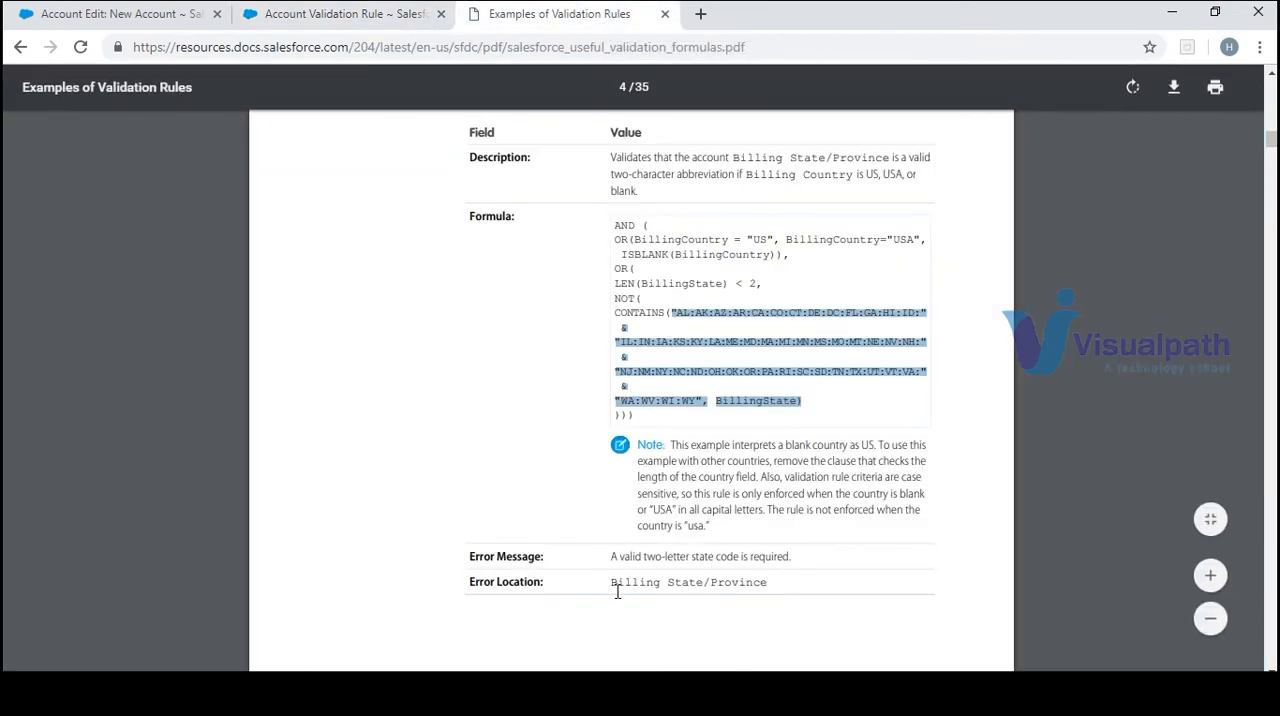
pyautogui.moveTo(793, 556); pyautogui.dragTo(604, 552)
pyautogui.hotkey('ctrl', 'c')
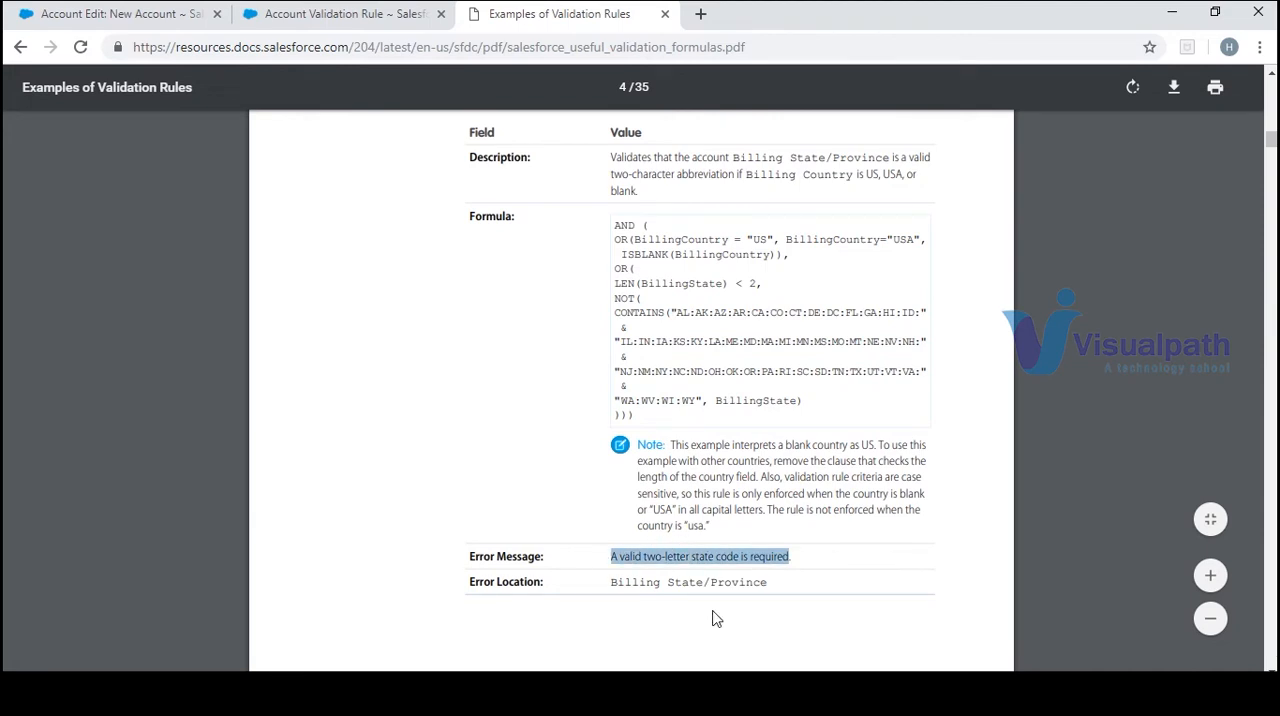
pyautogui.scroll(-2, 436, 255)
pyautogui.click(357, 15)
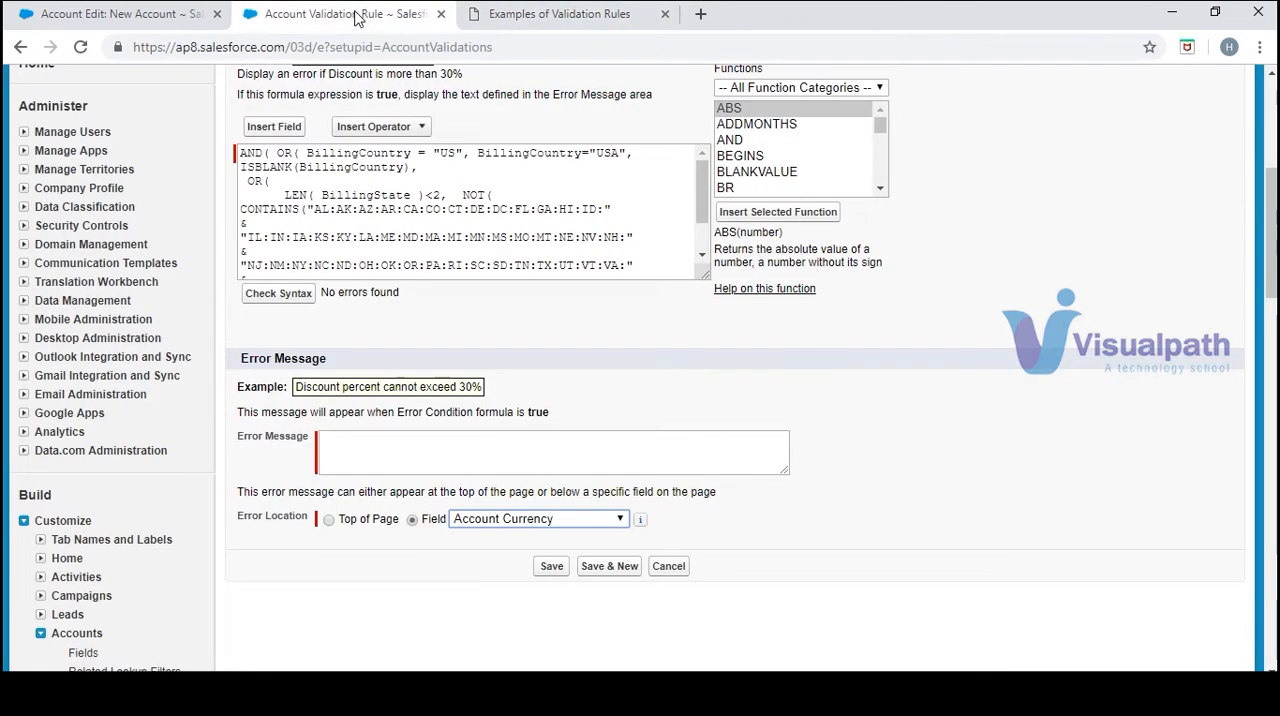
pyautogui.click(617, 519)
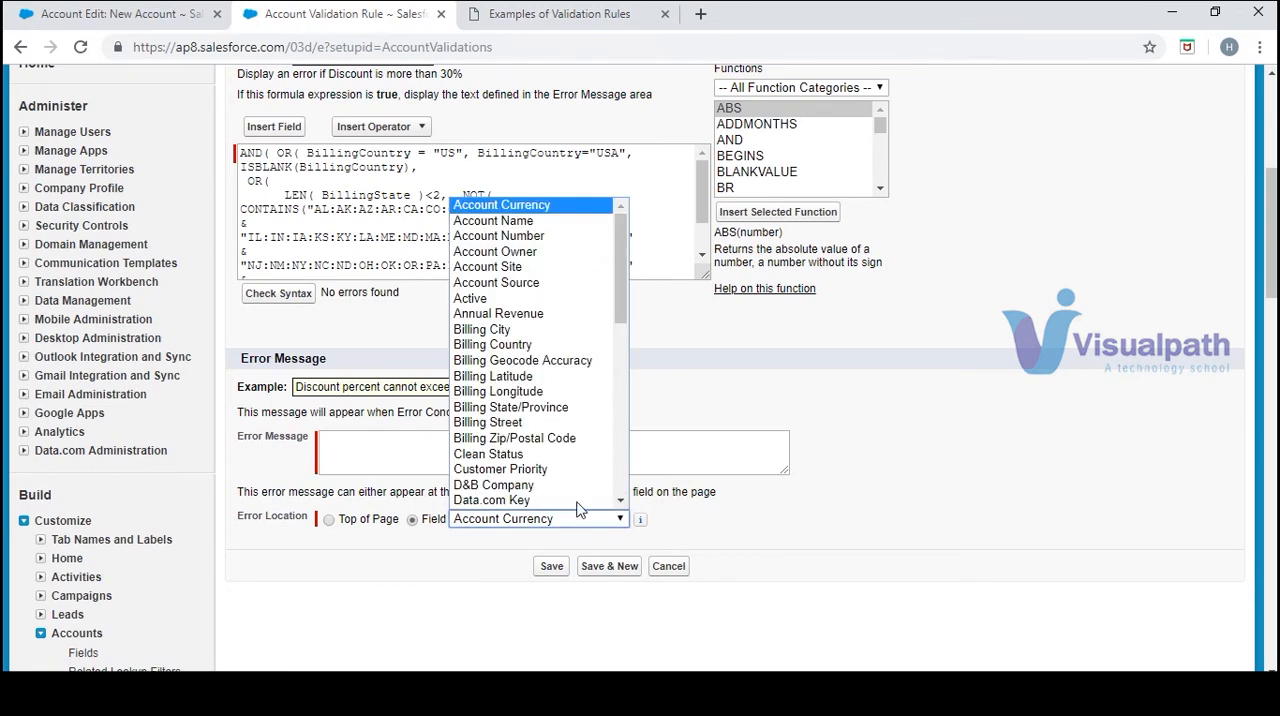
pyautogui.click(555, 394)
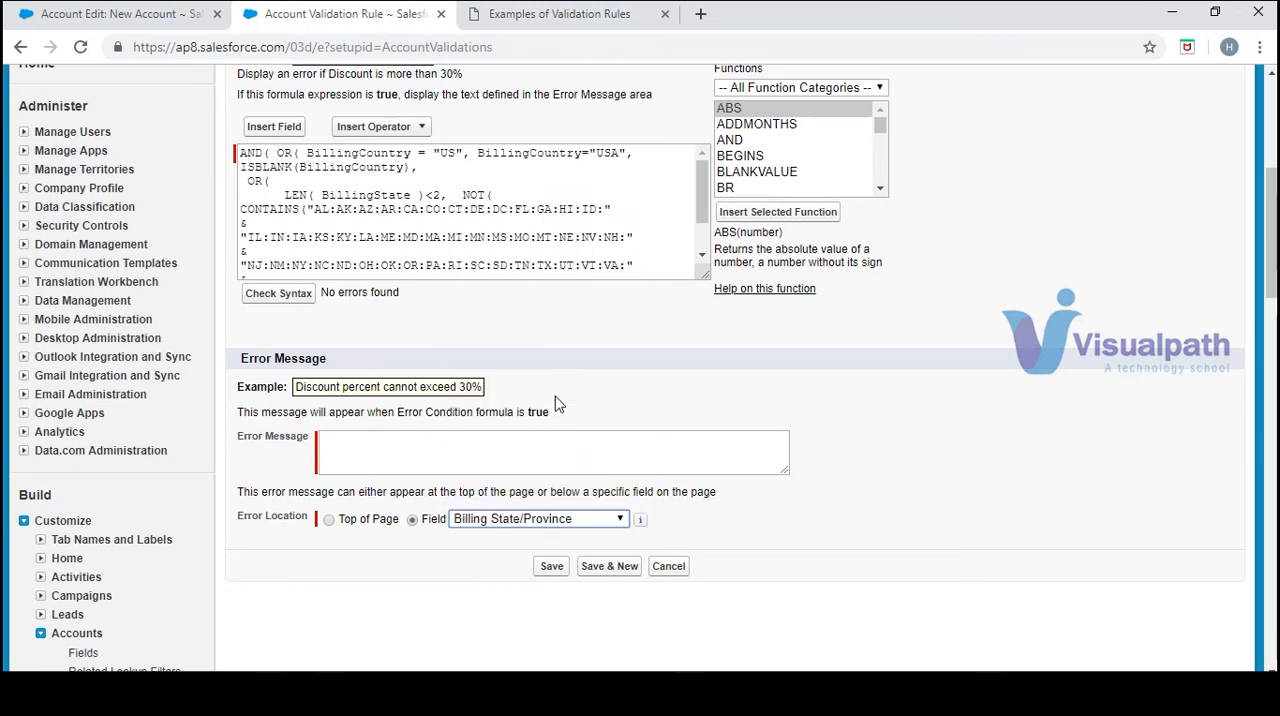
# Paste "A valid two-letter state code is required" as the error message and save the validation rule
pyautogui.click(487, 452)
pyautogui.hotkey('ctrl', 'v')
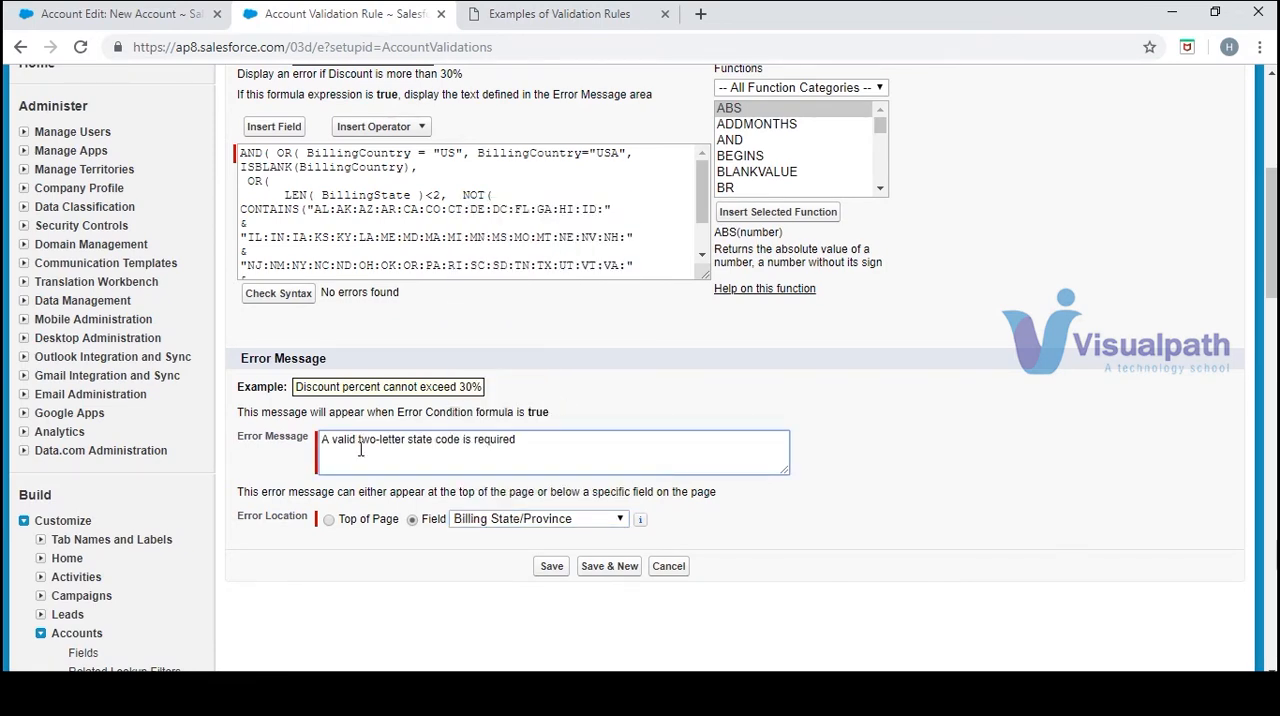
pyautogui.click(551, 567)
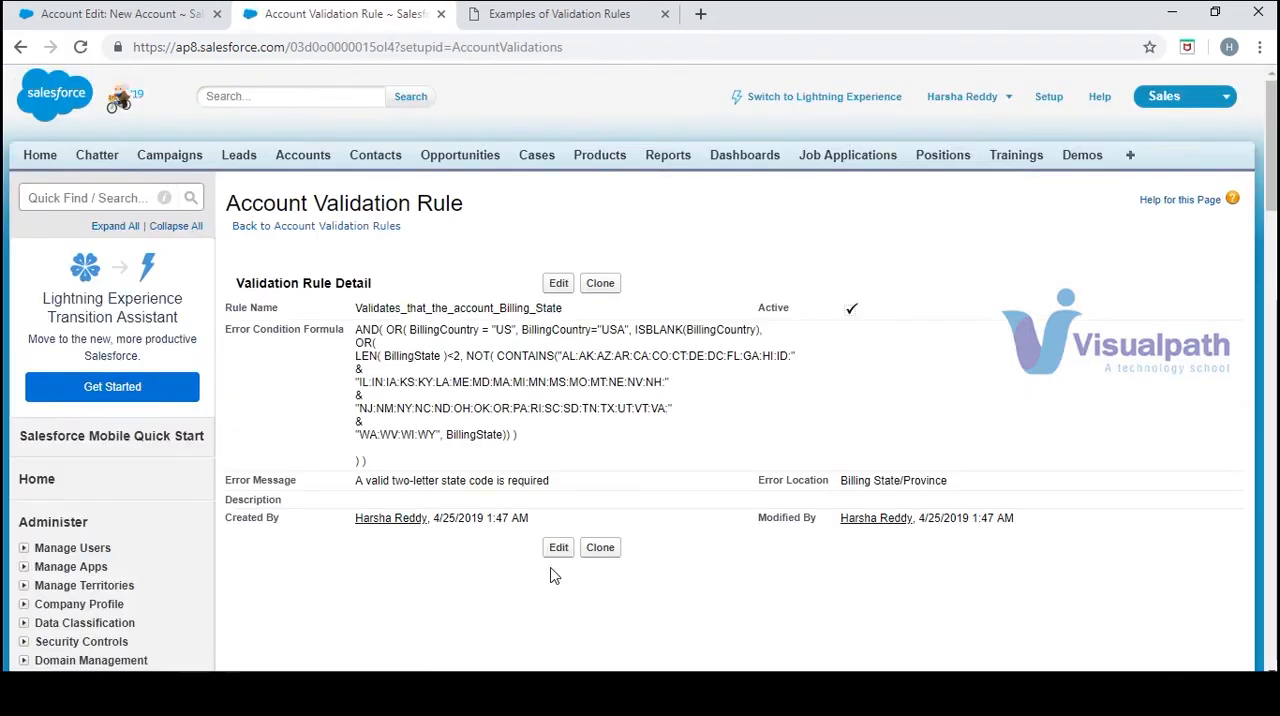
# In the new account form, enter Test 1 as the account name and New York as the Billing State/Province, and try to save
pyautogui.click(140, 14)
pyautogui.click(545, 188)
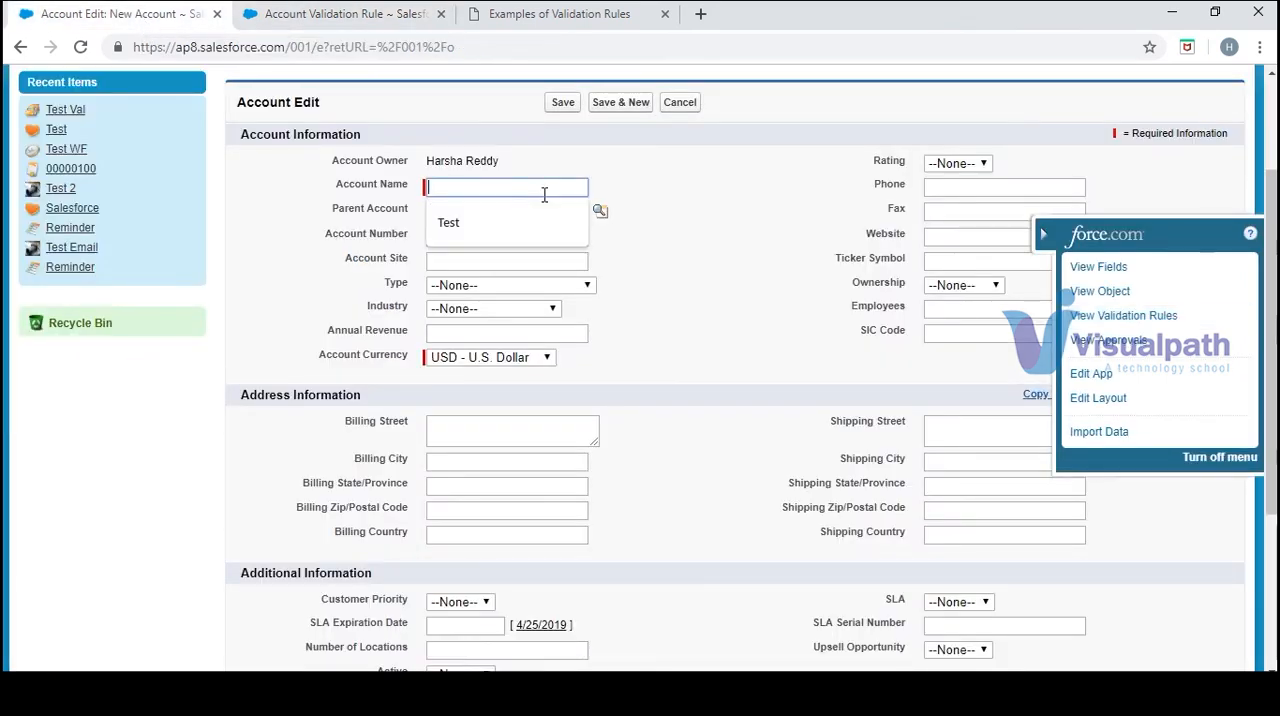
pyautogui.write('Test 1')
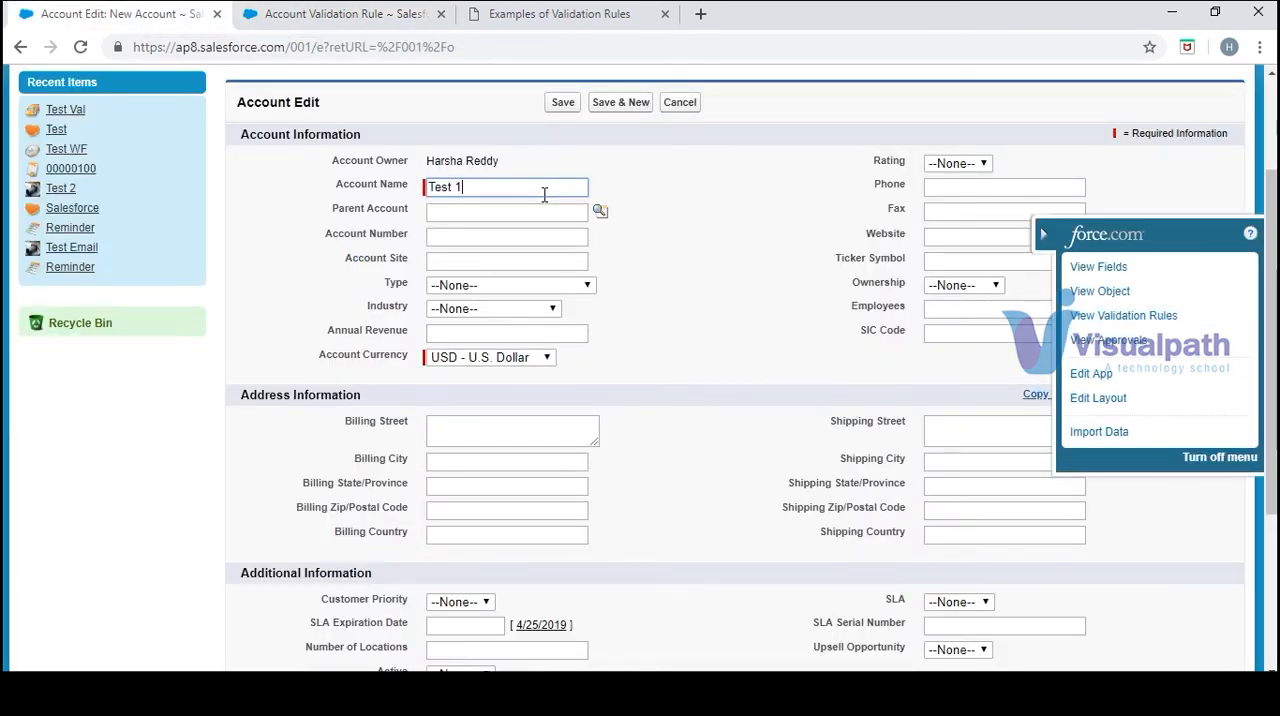
pyautogui.click(805, 334)
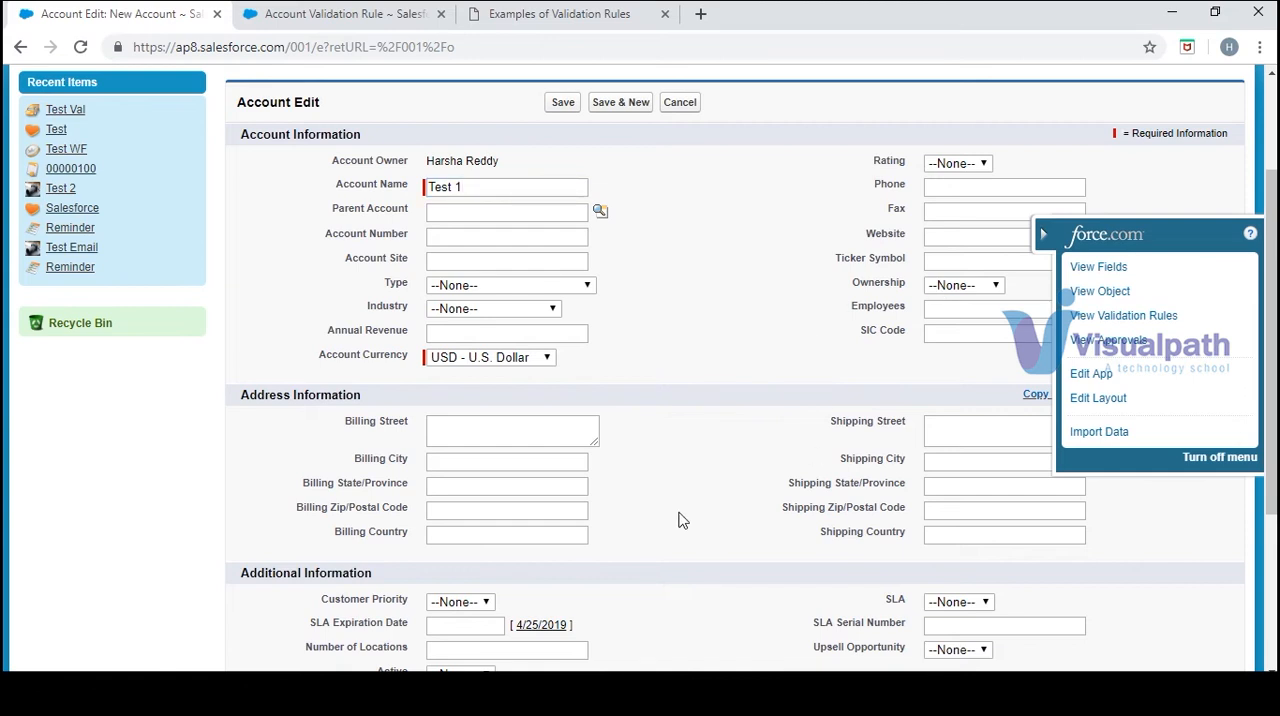
pyautogui.click(522, 487)
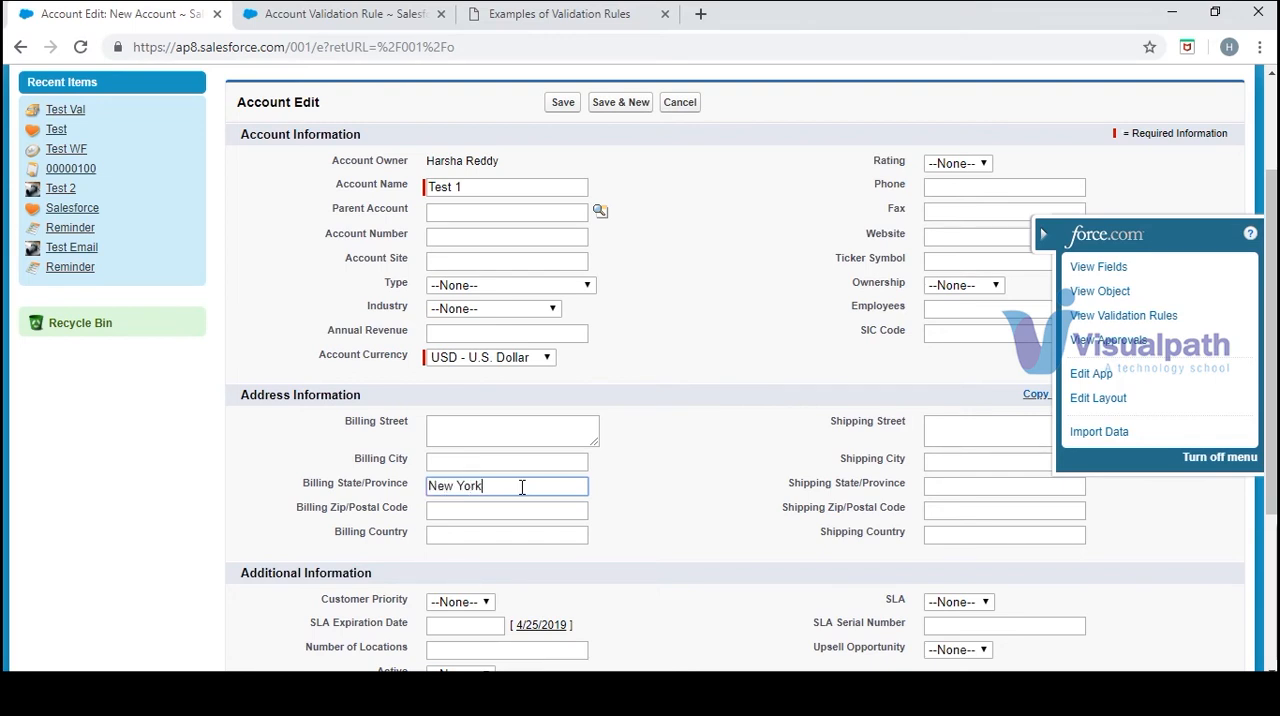
pyautogui.click(563, 102)
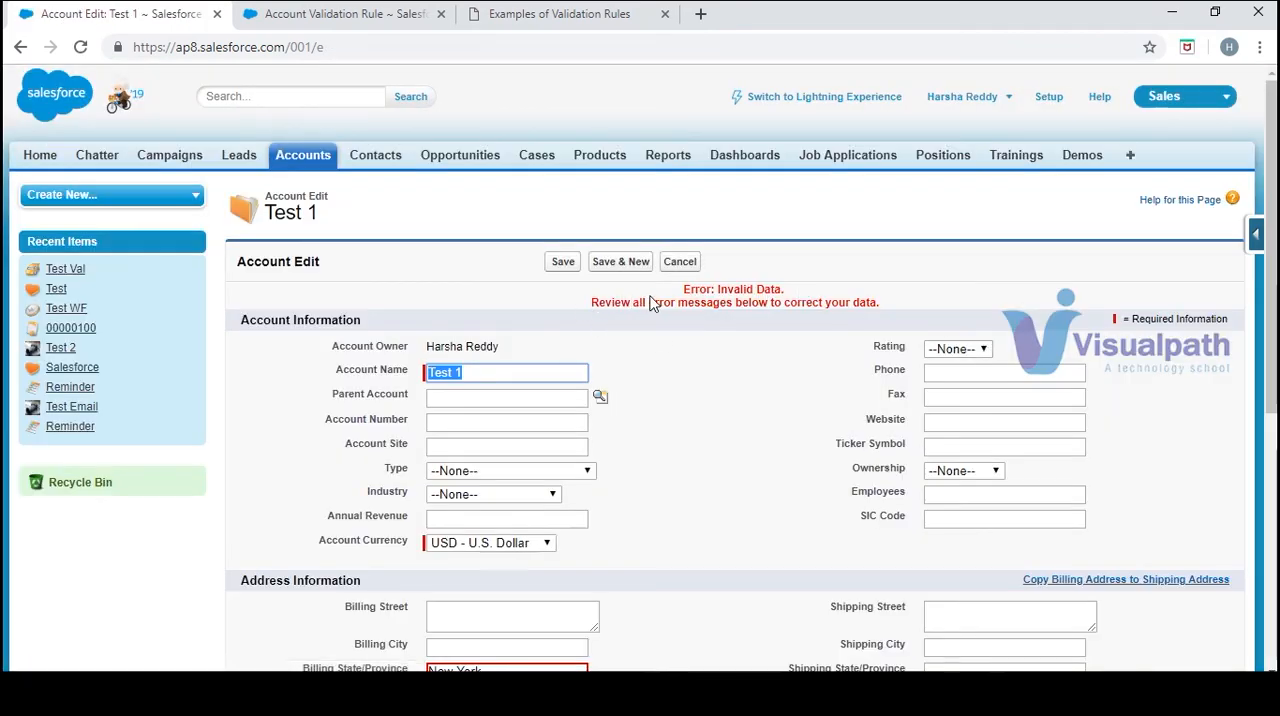
# Examine the validation error shown for the account's Billing State/Province field
pyautogui.scroll(-2, 859, 300)
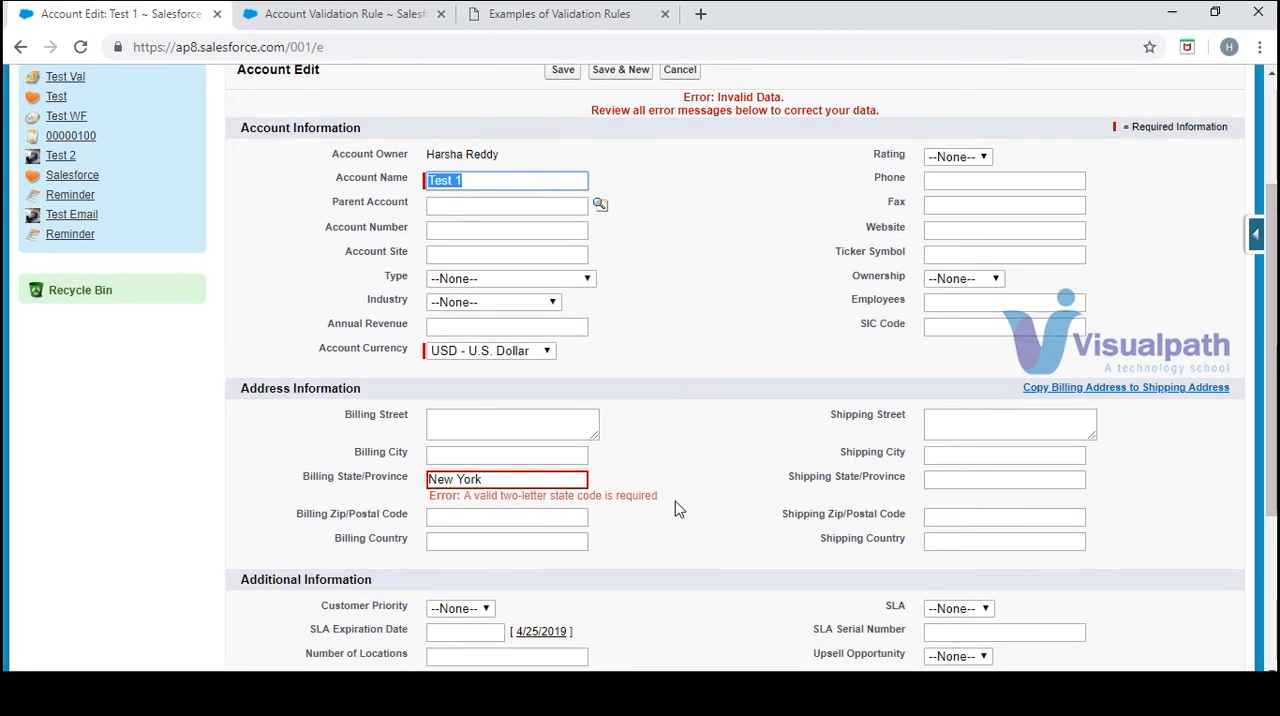
pyautogui.click(636, 512)
pyautogui.moveTo(636, 512); pyautogui.dragTo(440, 512)
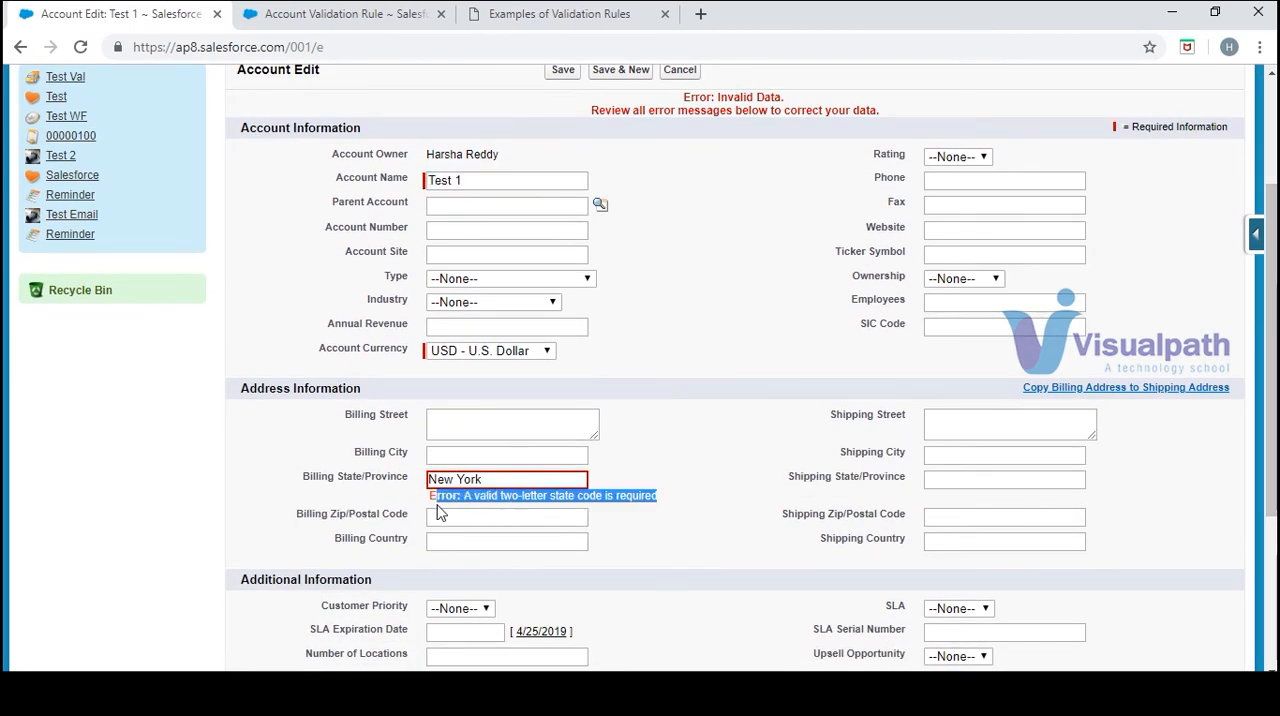
pyautogui.click(790, 381)
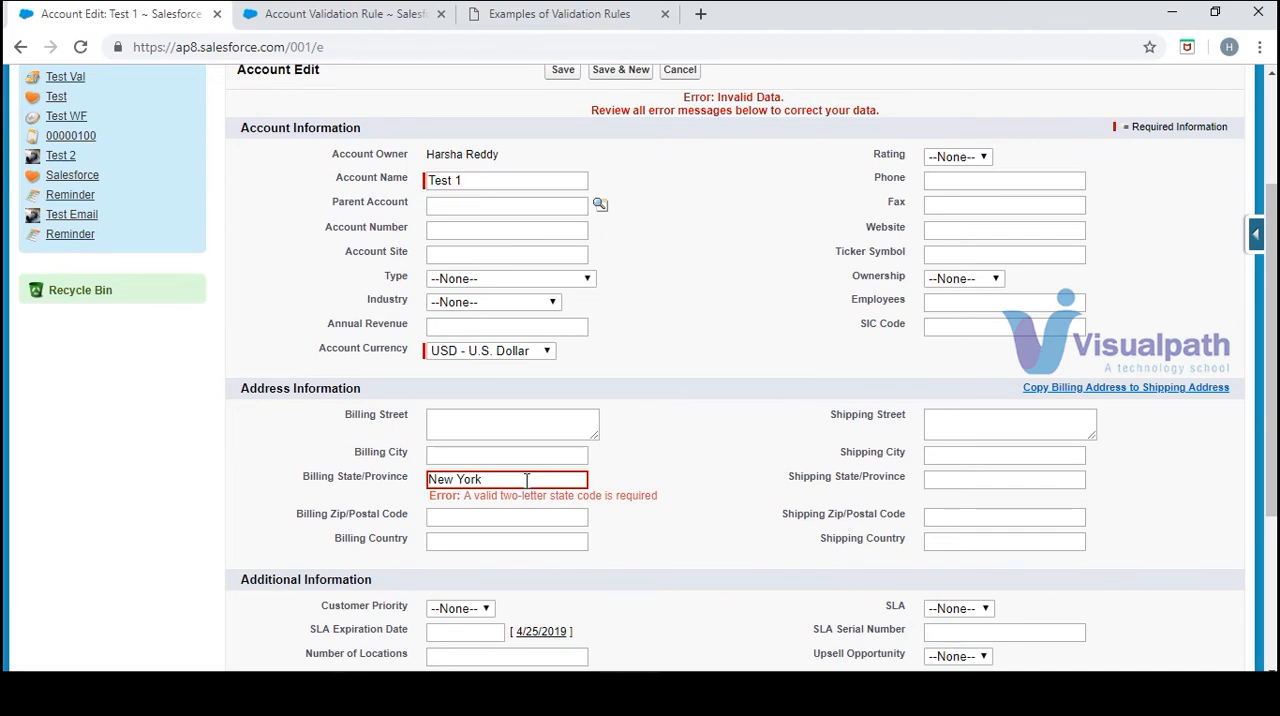
# Replace the account's Billing State/Province with the two-letter code NY and try to save the account
pyautogui.click(540, 16)
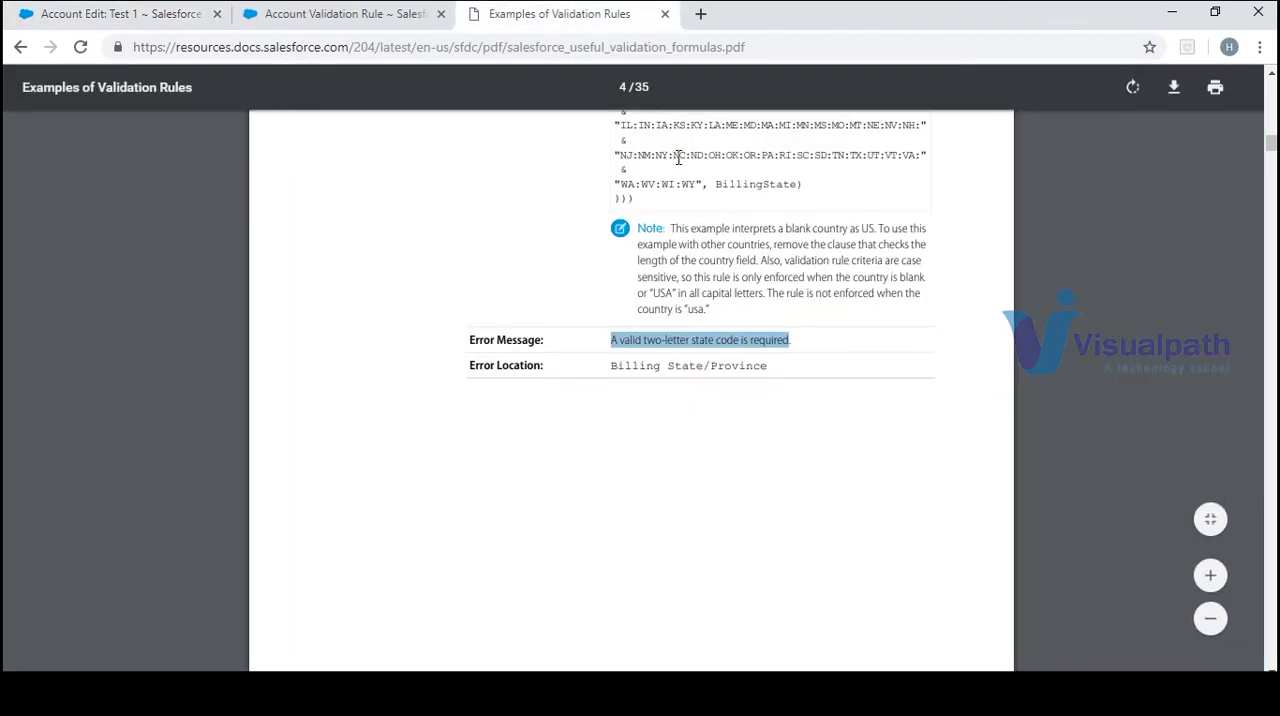
pyautogui.click(270, 10)
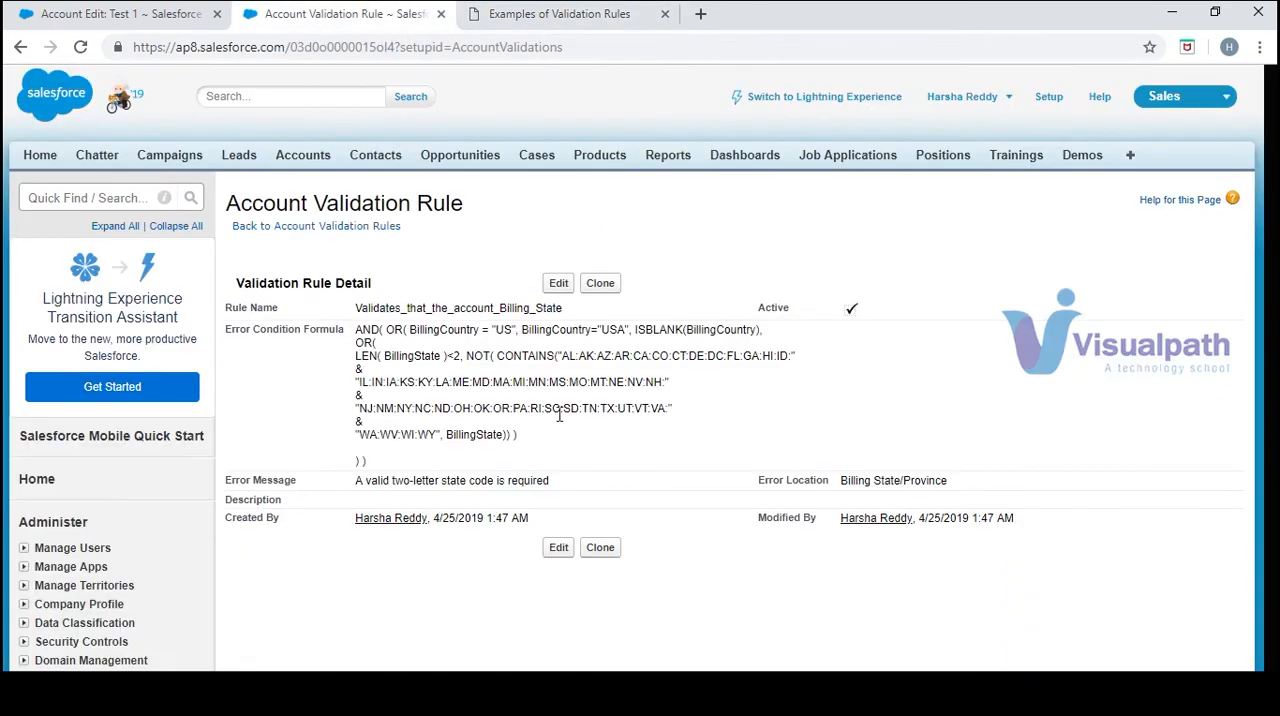
pyautogui.click(143, 13)
pyautogui.doubleClick(491, 479)
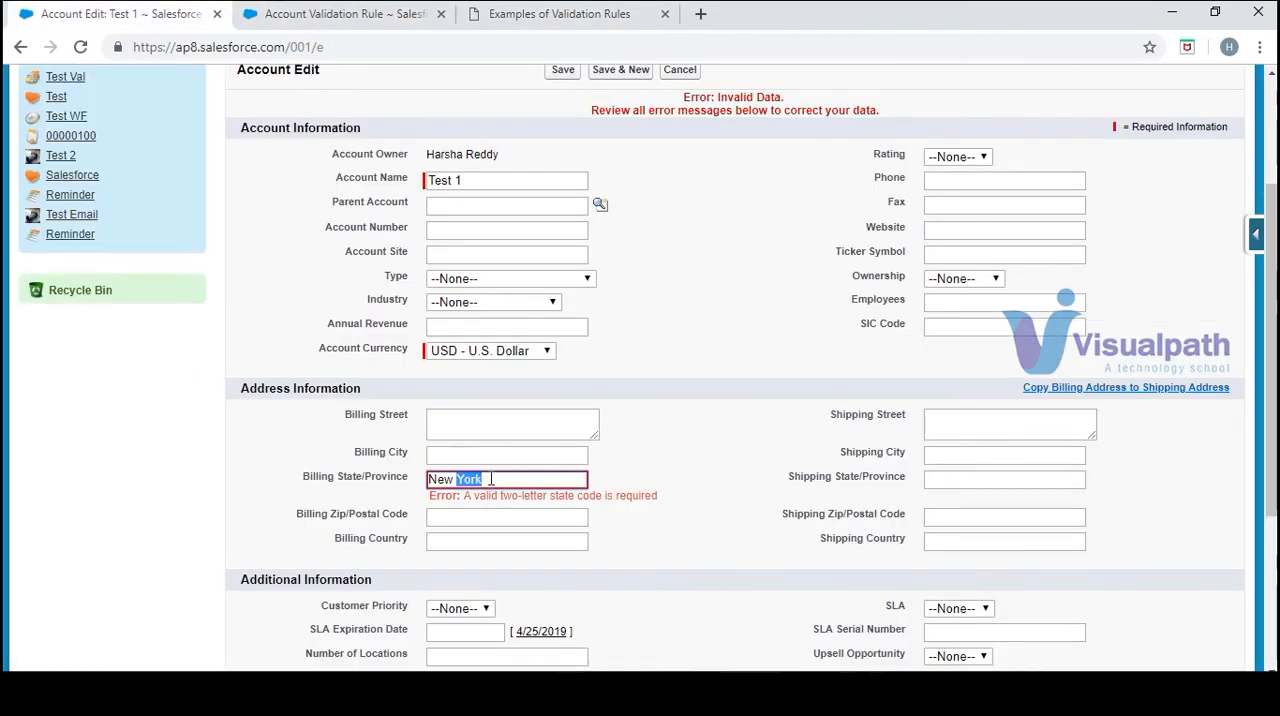
pyautogui.press('BackSpace')
pyautogui.press('BackSpace')
pyautogui.press('BackSpace')
pyautogui.press('BackSpace')
pyautogui.write('YY')
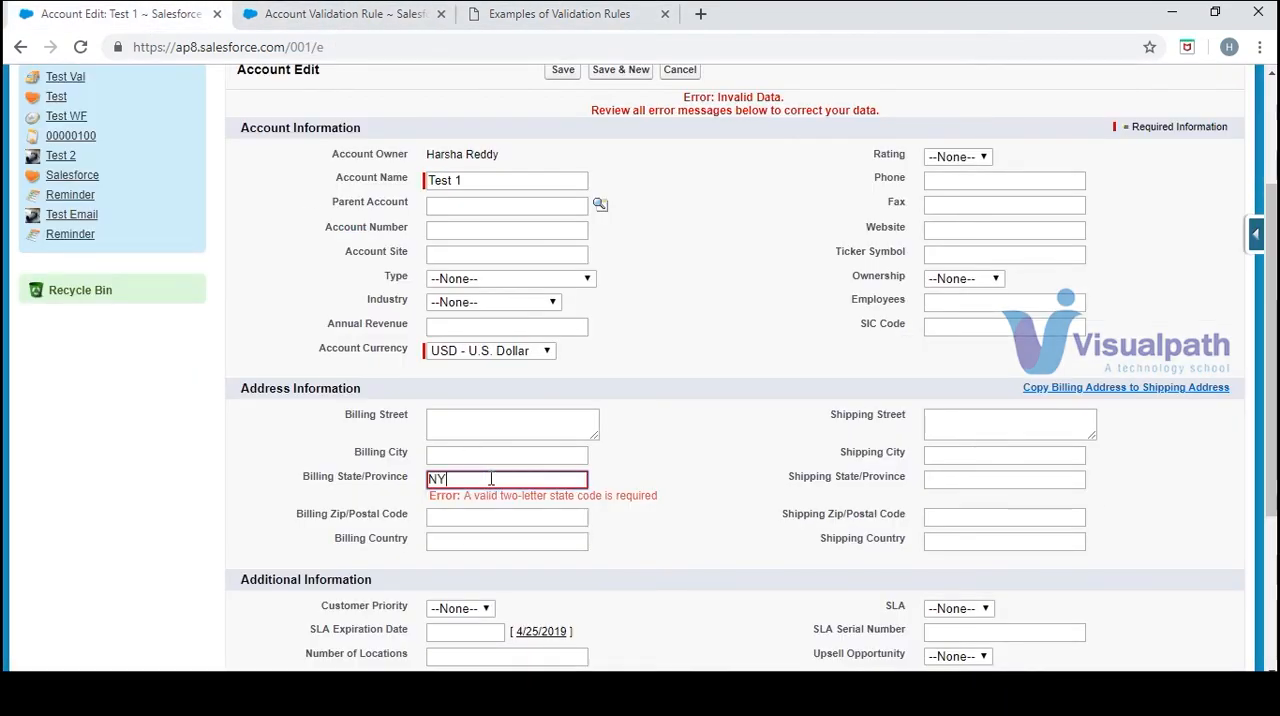
pyautogui.click(566, 72)
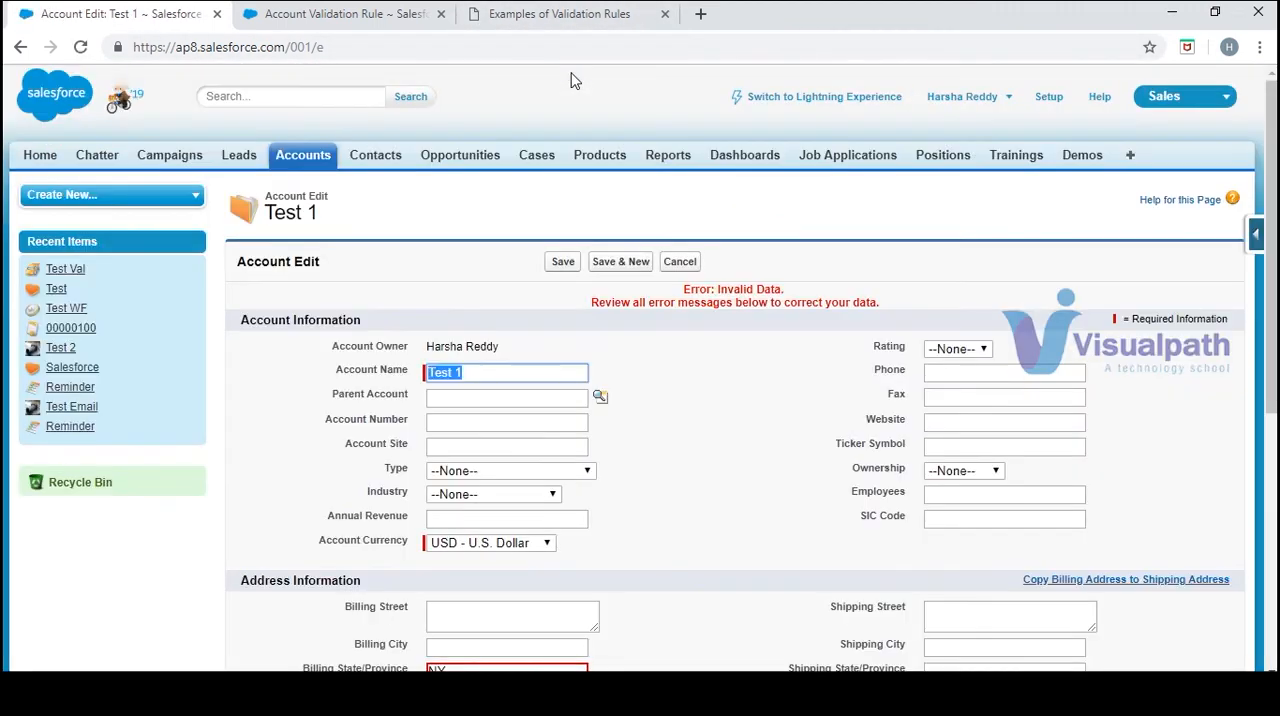
# Recheck the Billing State/Province entry and try again to save the Test 1 account with NY
pyautogui.scroll(-2, 1234, 208)
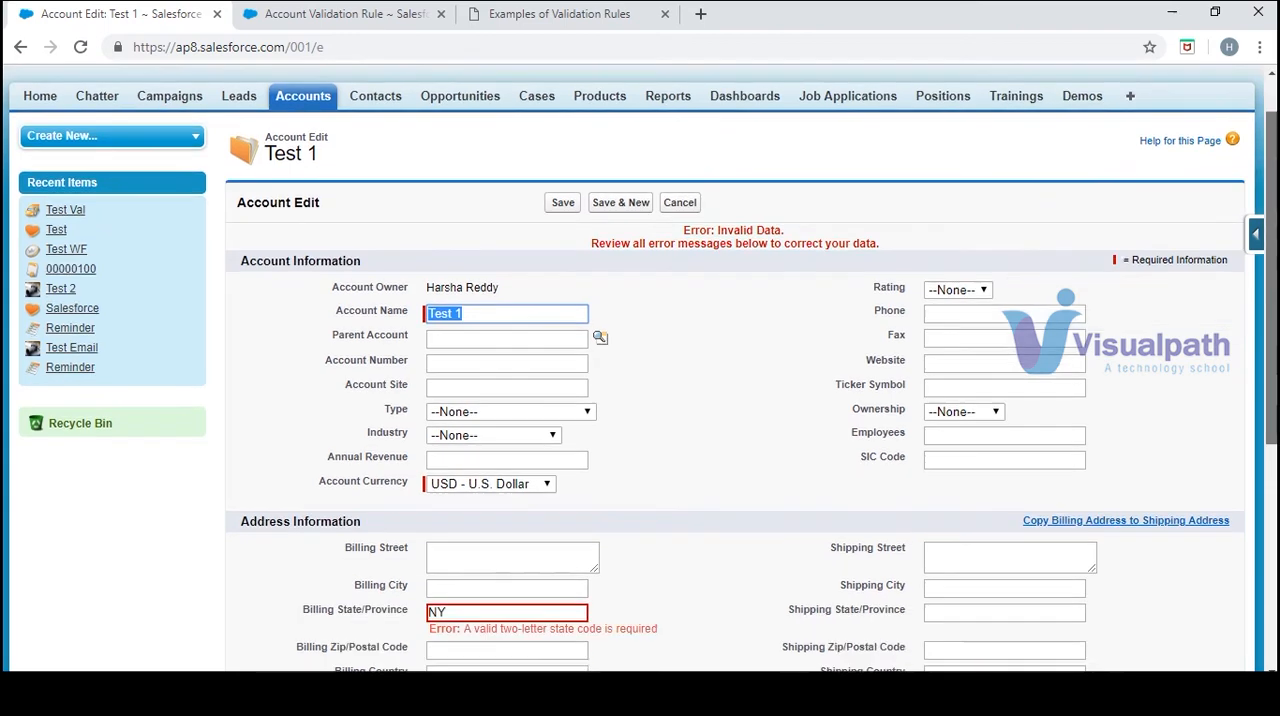
pyautogui.click(466, 452)
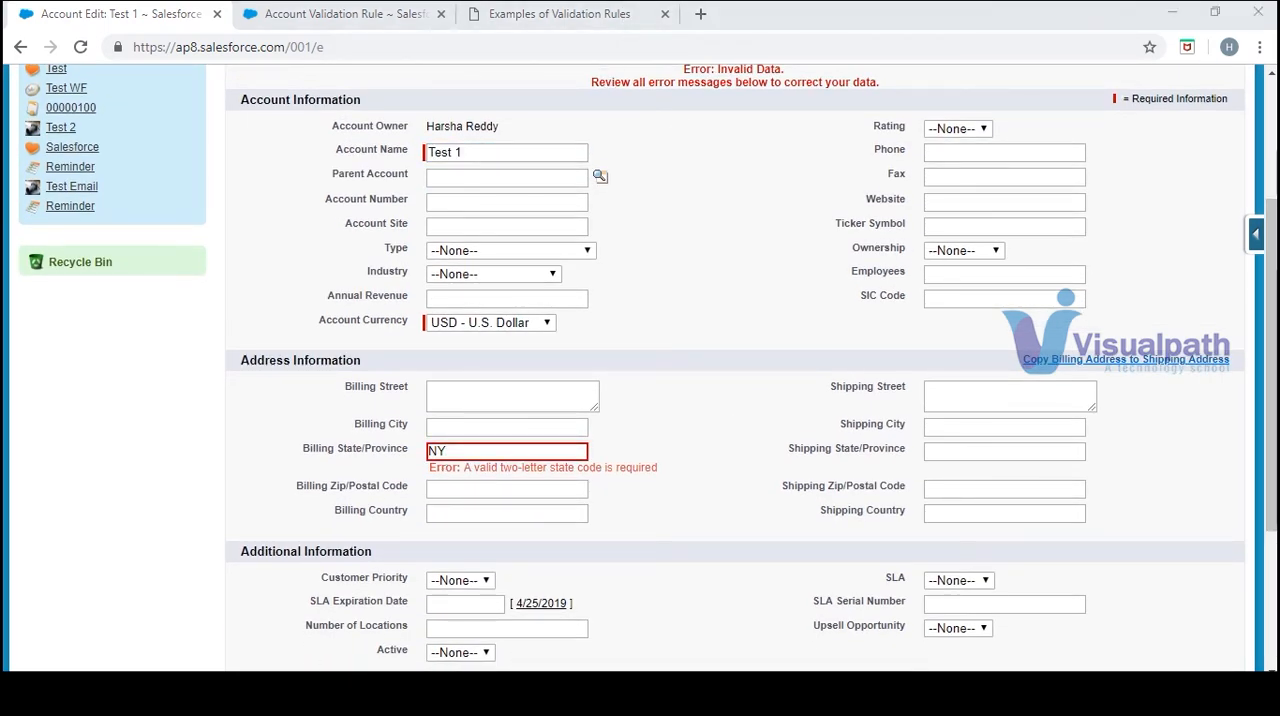
pyautogui.moveTo(1275, 288); pyautogui.dragTo(1275, 248)
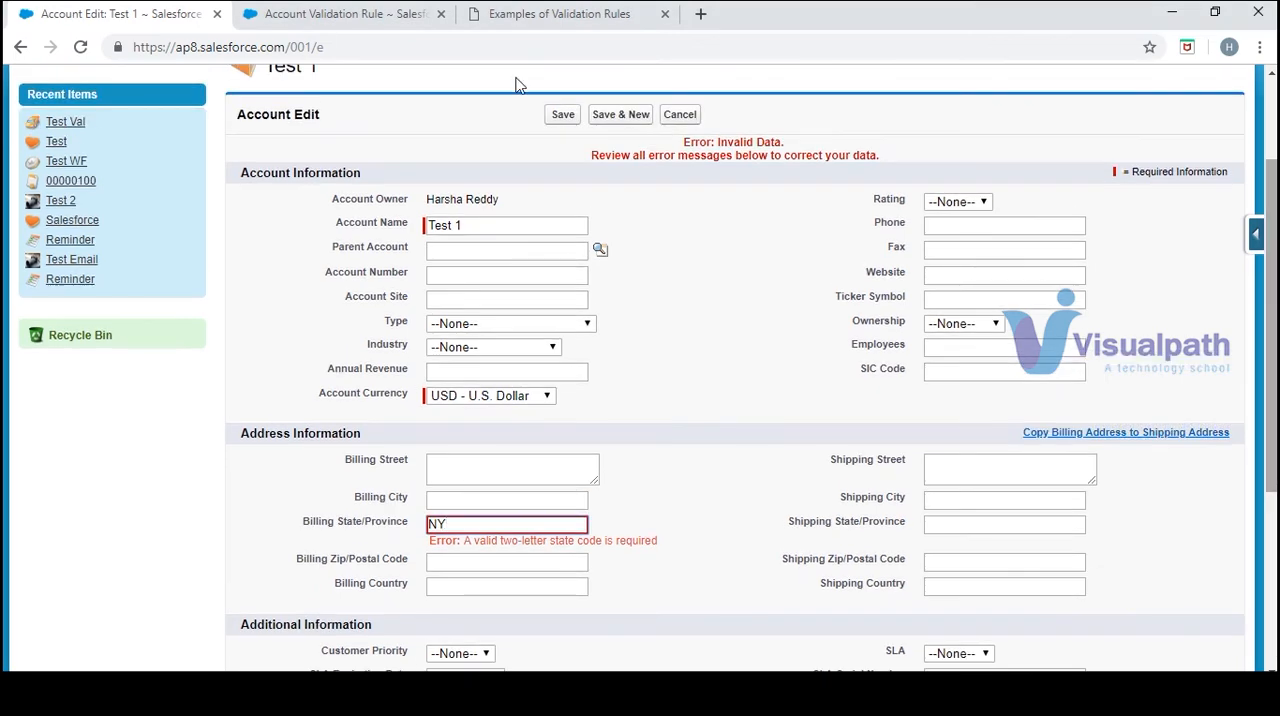
pyautogui.click(570, 116)
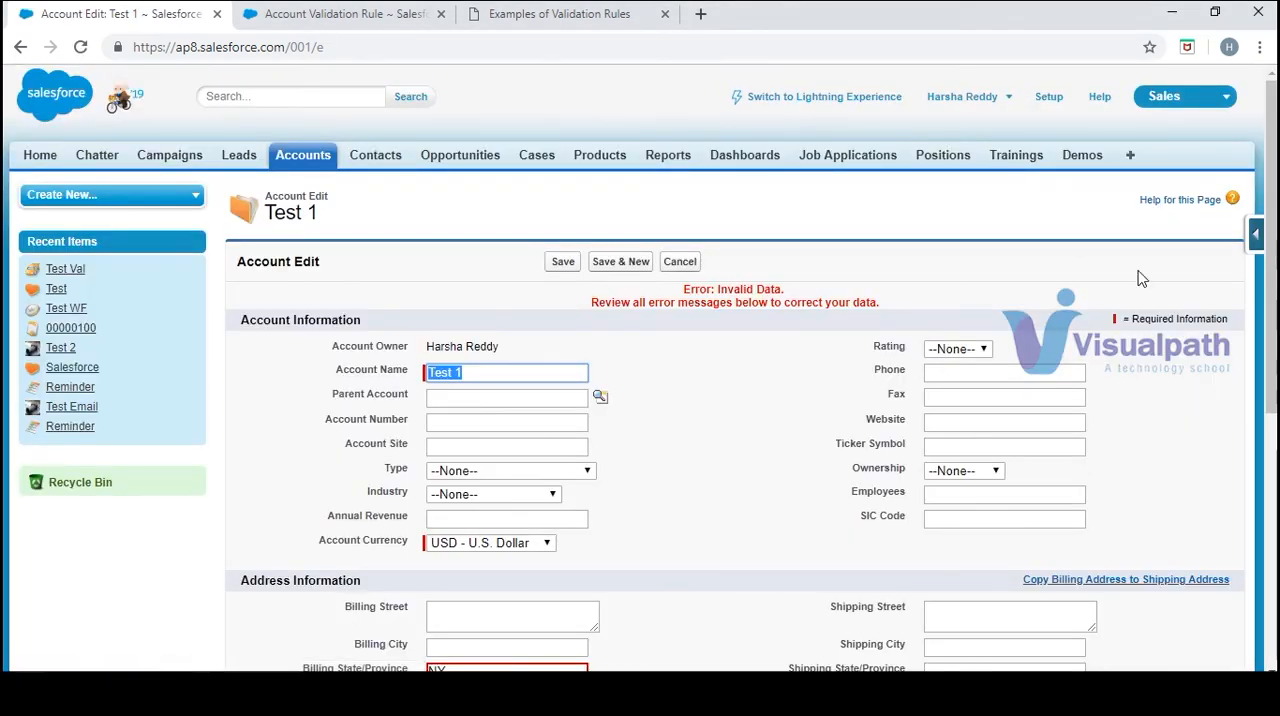
pyautogui.moveTo(1273, 298); pyautogui.dragTo(1273, 448)
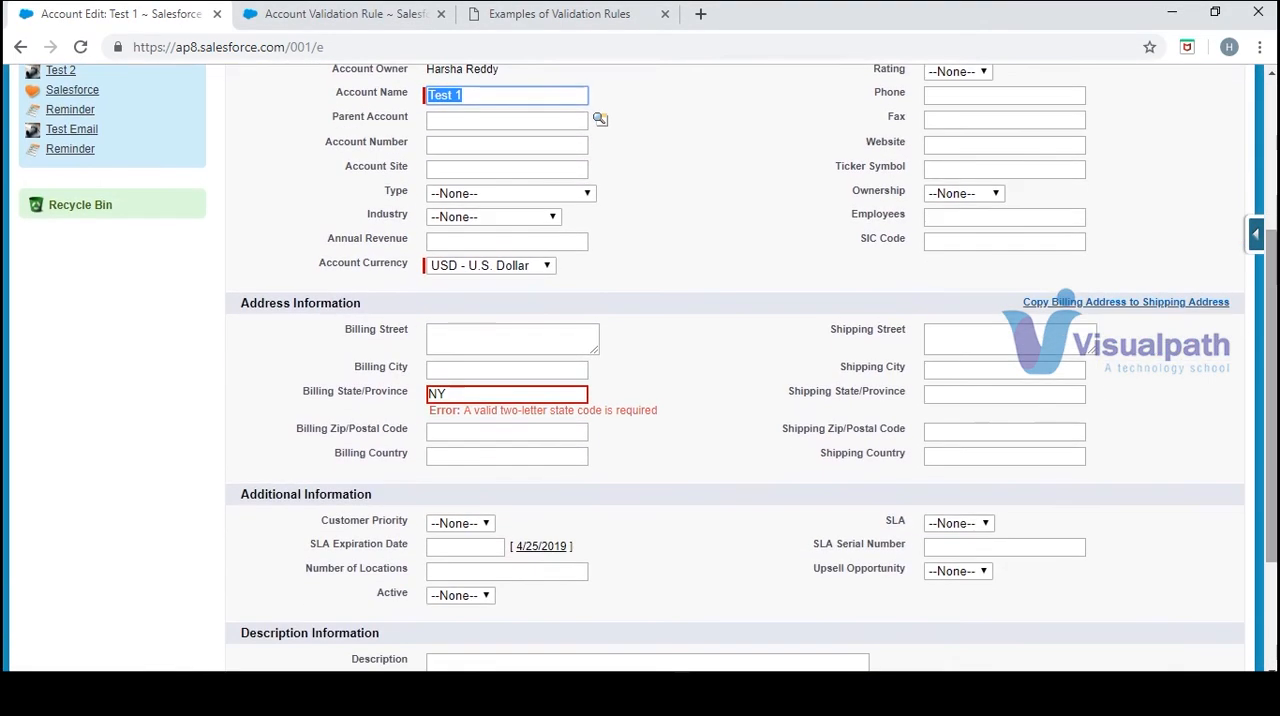
pyautogui.click(515, 389)
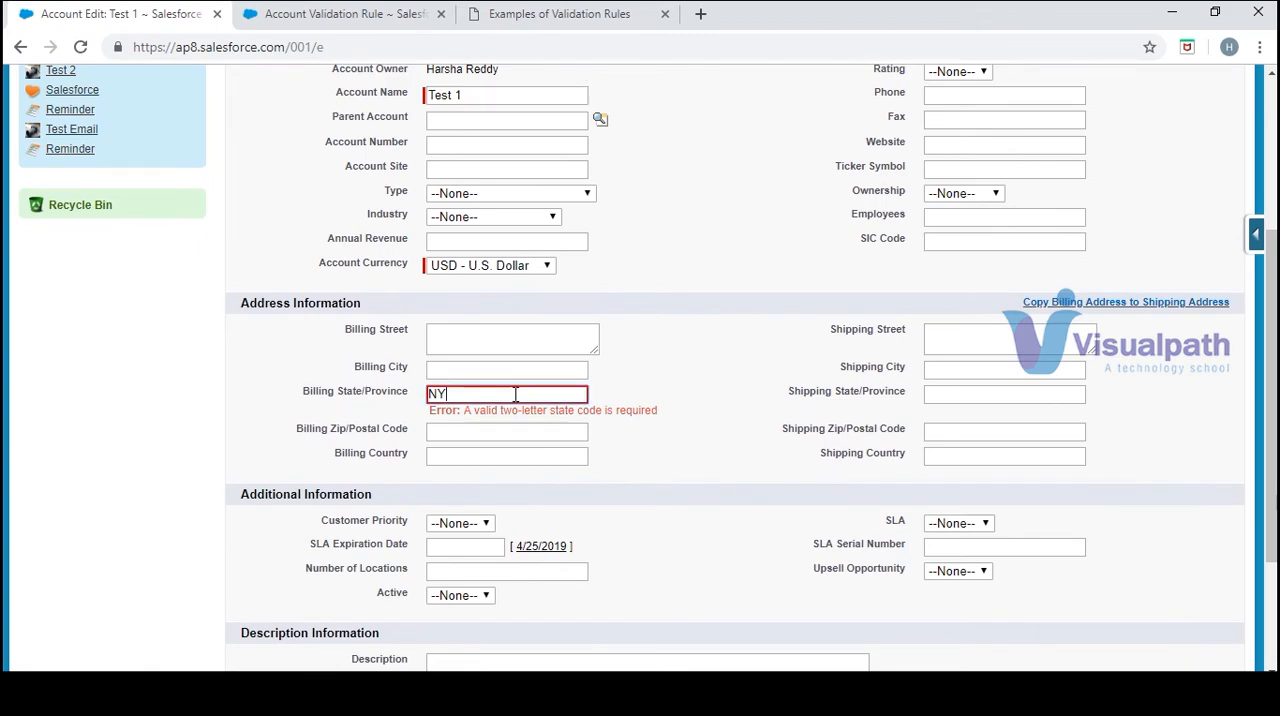
# Check the Valid Billing State (US) sample formula, then set the account's Billing State/Province to AL and try to save
pyautogui.click(510, 14)
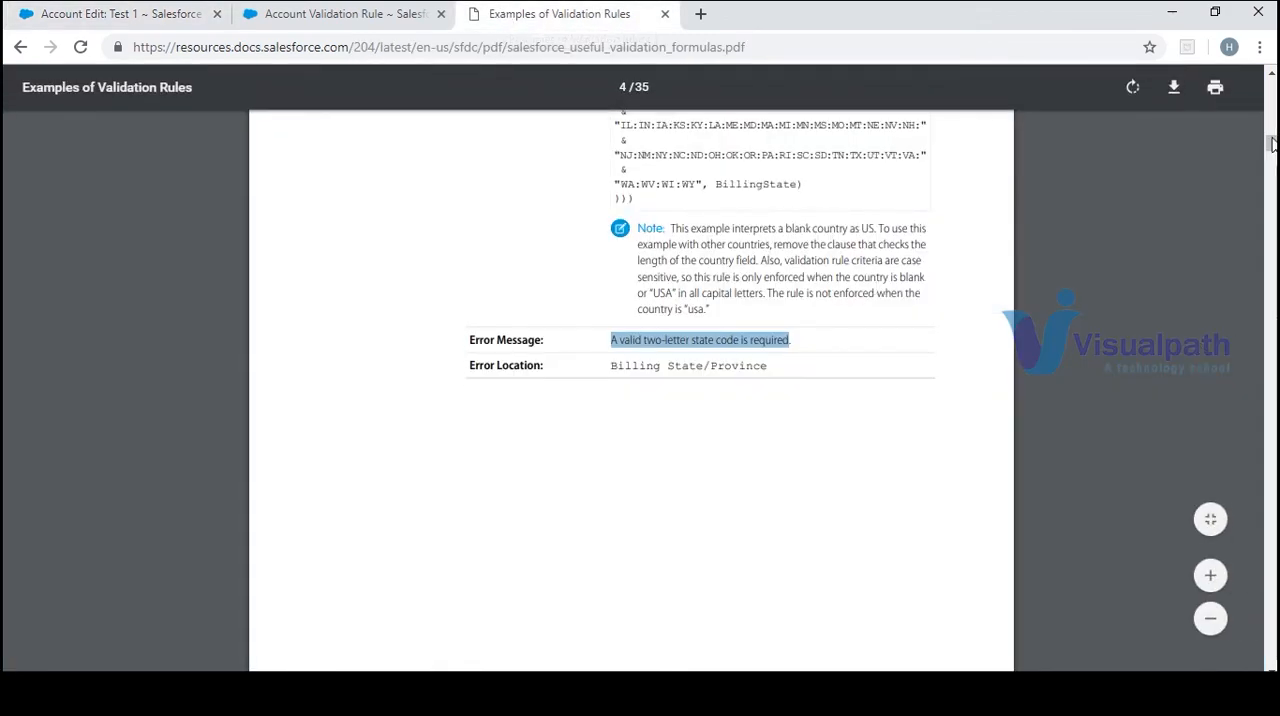
pyautogui.moveTo(1272, 145); pyautogui.dragTo(1272, 139)
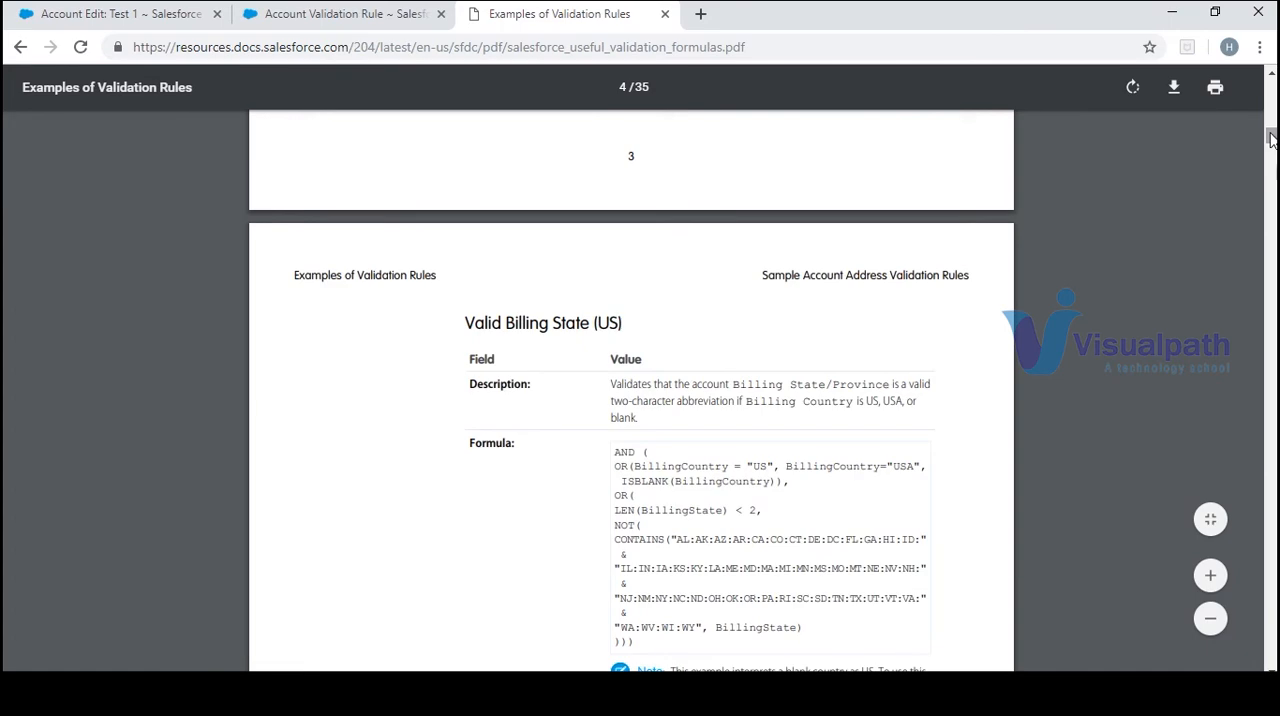
pyautogui.click(194, 14)
pyautogui.moveTo(194, 14); pyautogui.dragTo(450, 461)
pyautogui.press('BackSpace')
pyautogui.press('BackSpace')
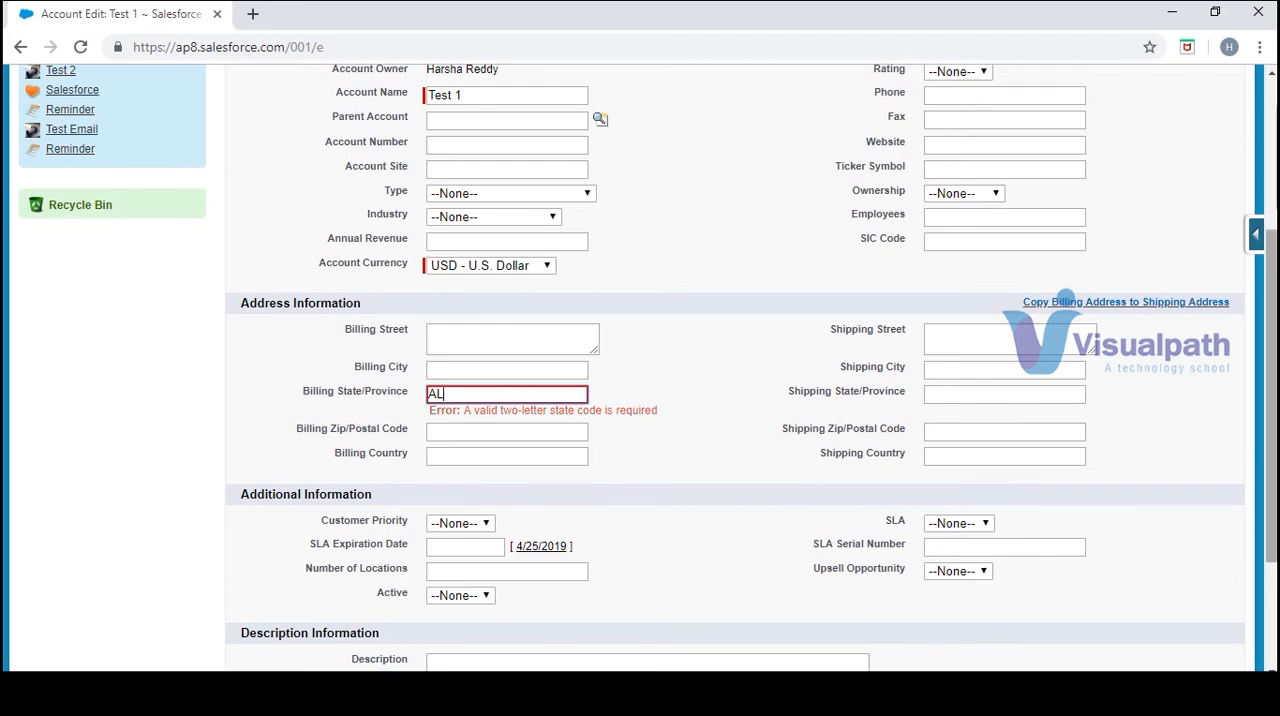
pyautogui.scroll(-3, 1273, 328)
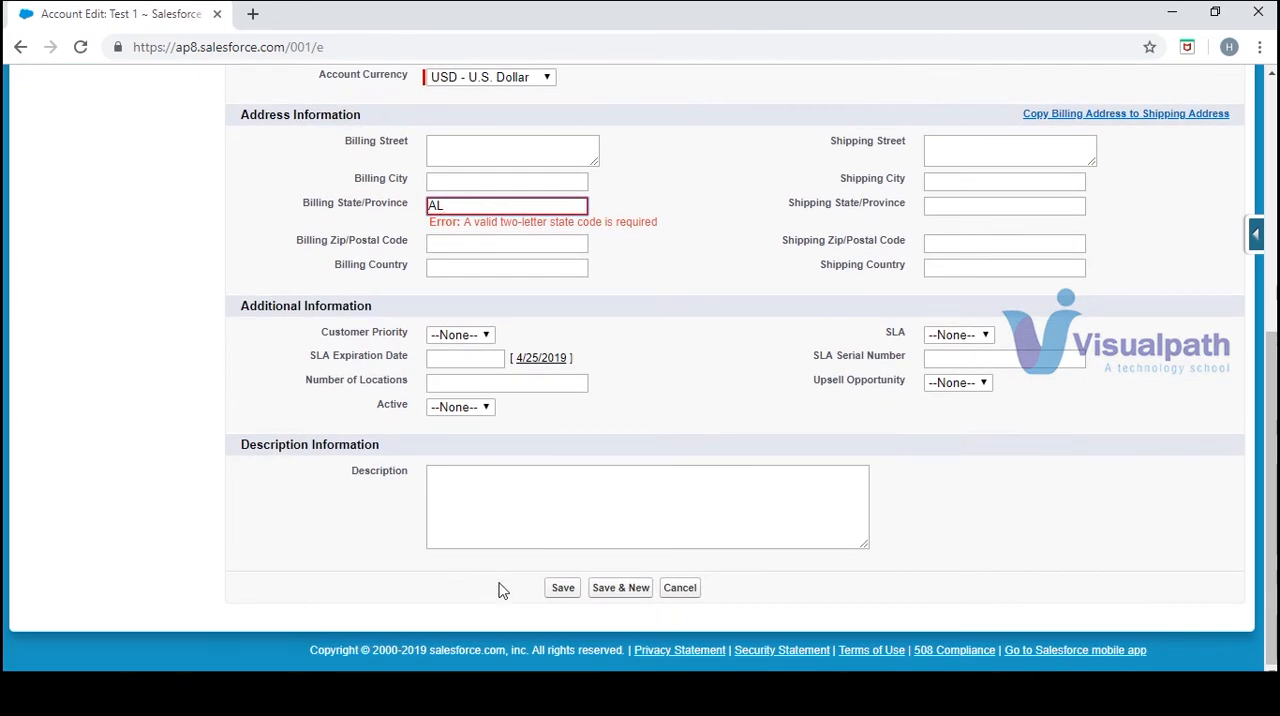
pyautogui.click(563, 590)
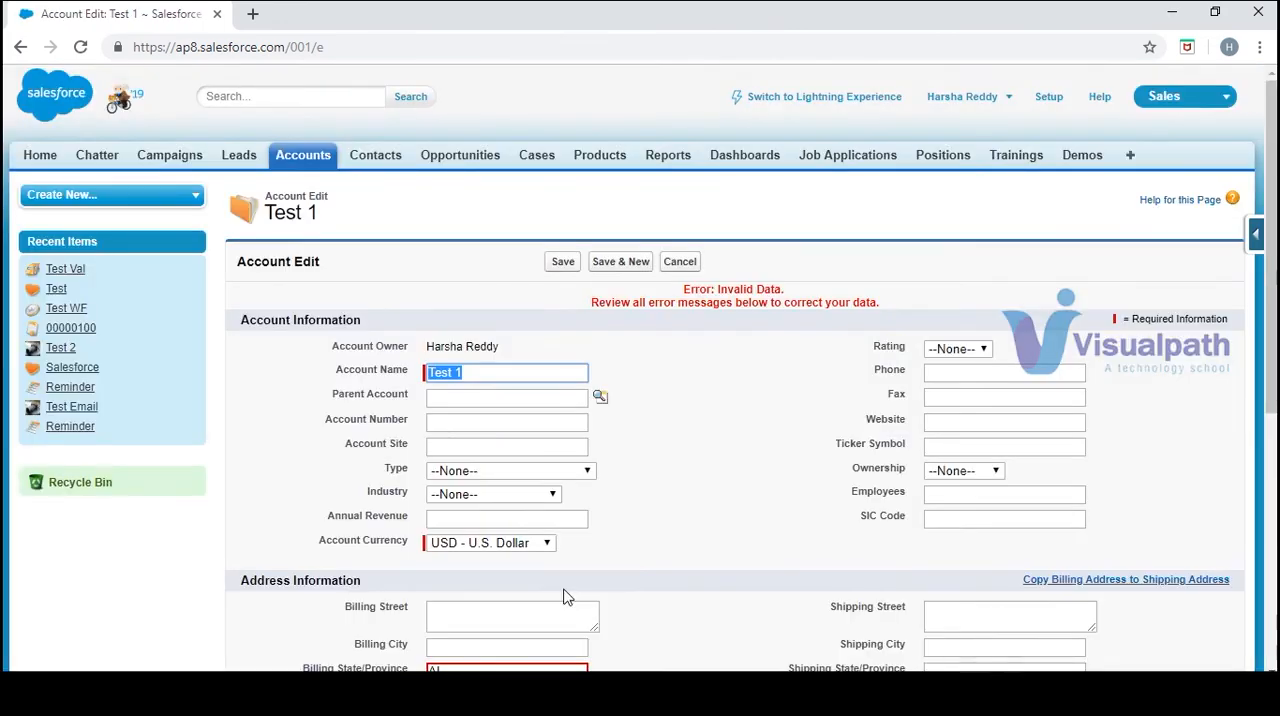
# Change the account's Billing State/Province to AP and try to save the Test 1 account
pyautogui.click(495, 669)
pyautogui.press('BackSpace')
pyautogui.write('P')
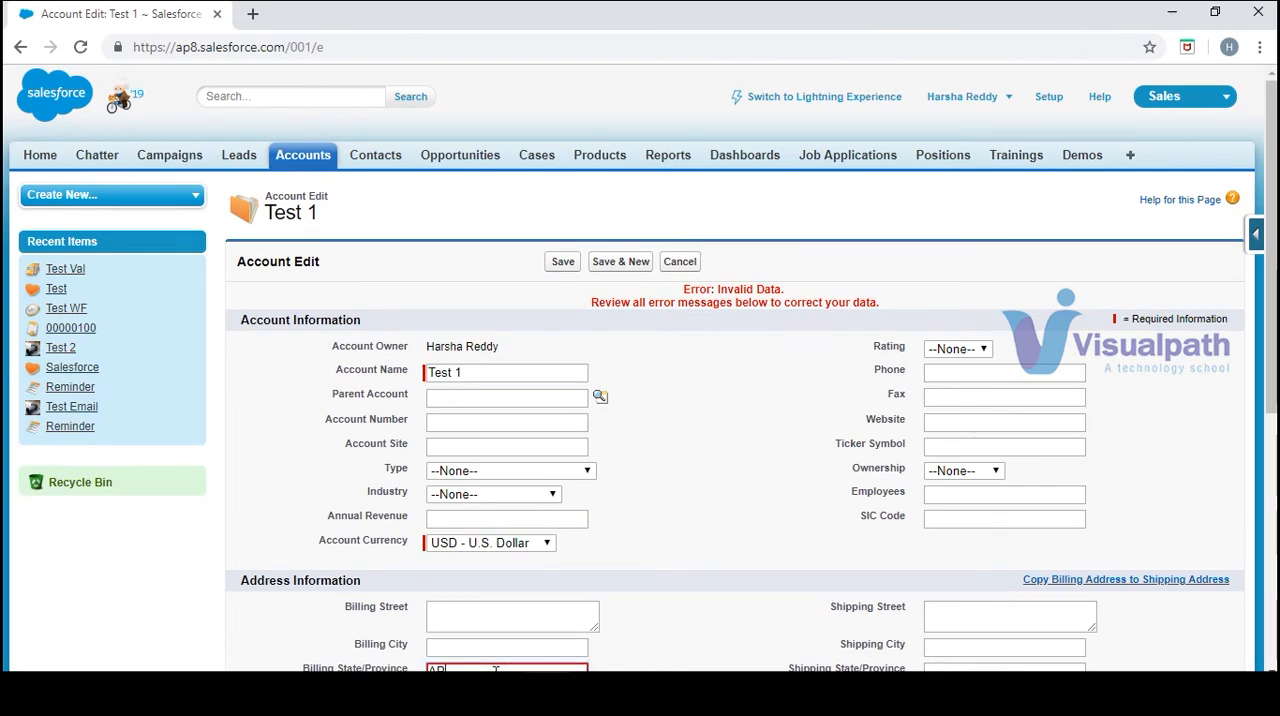
pyautogui.scroll(-3, 461, 544)
pyautogui.scroll(-2, 458, 544)
pyautogui.click(559, 588)
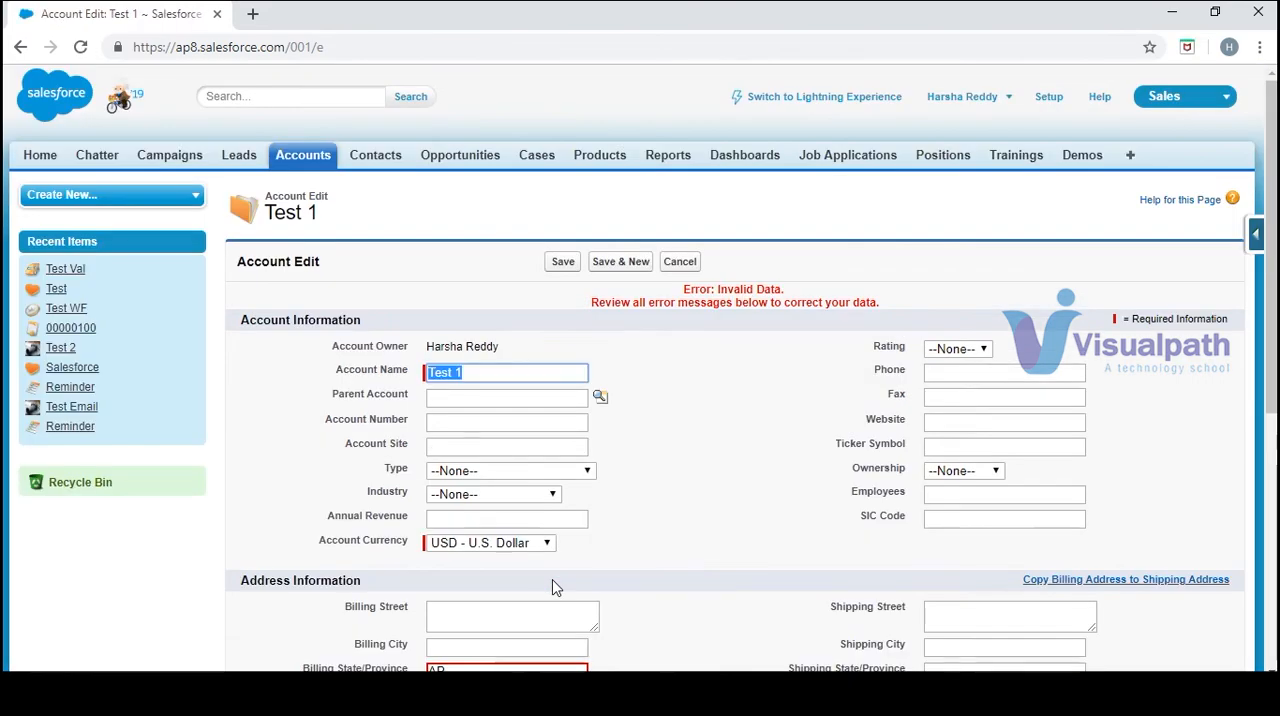
pyautogui.scroll(-2, 1268, 160)
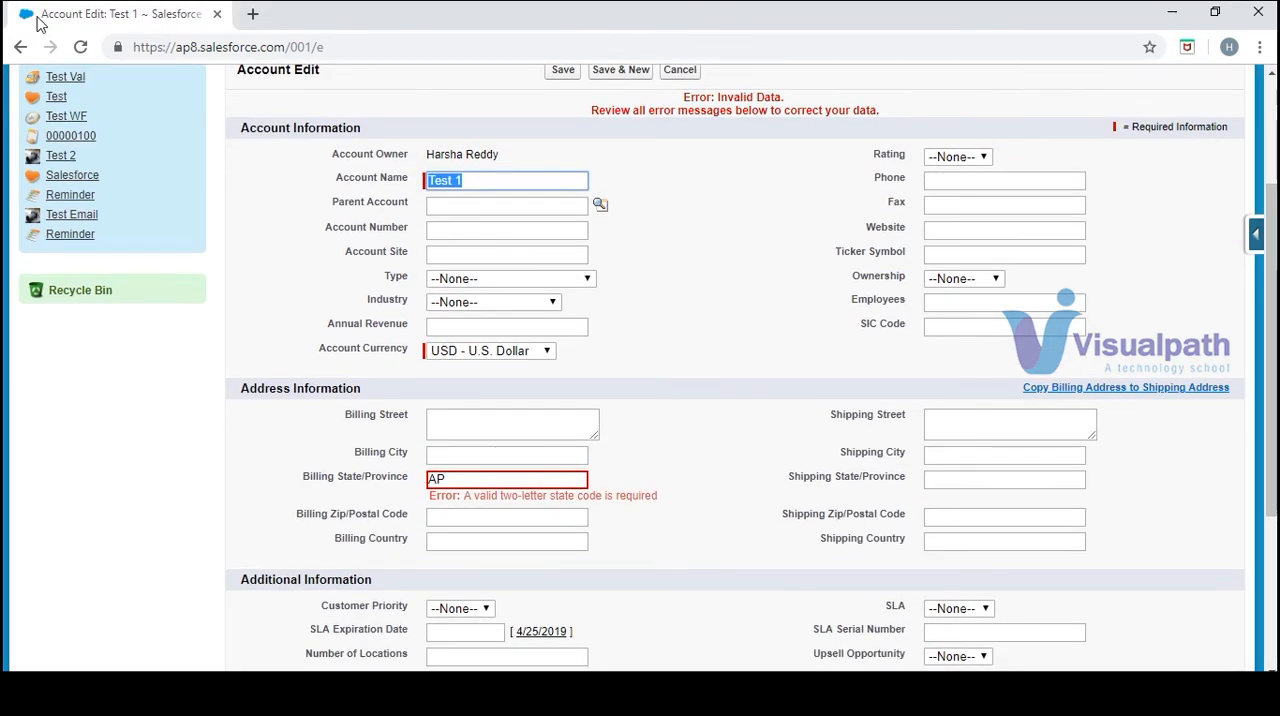
# Consult the state codes in the sample formula, replace the account's Billing State/Province with TX, and try to save
pyautogui.moveTo(100, 22)
pyautogui.mouseDown()
pyautogui.moveTo(112, 36)
pyautogui.moveTo(83, 20)
pyautogui.mouseUp()
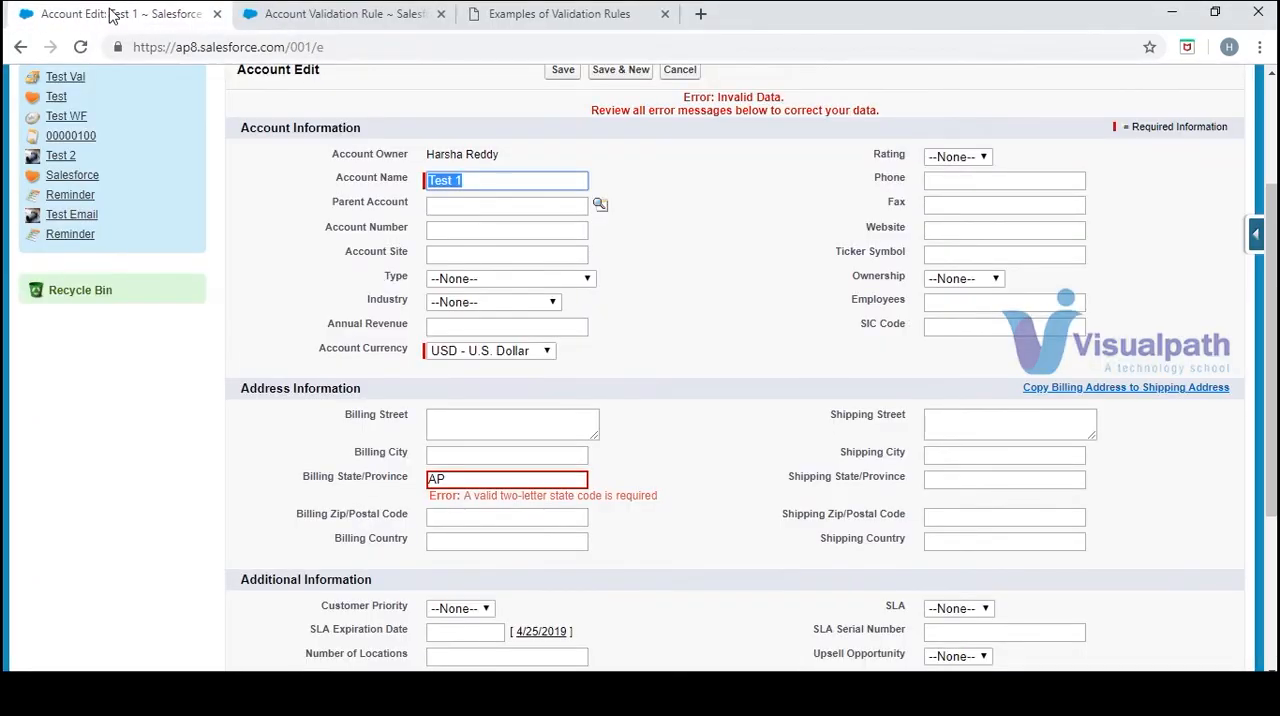
pyautogui.click(547, 8)
pyautogui.click(553, 17)
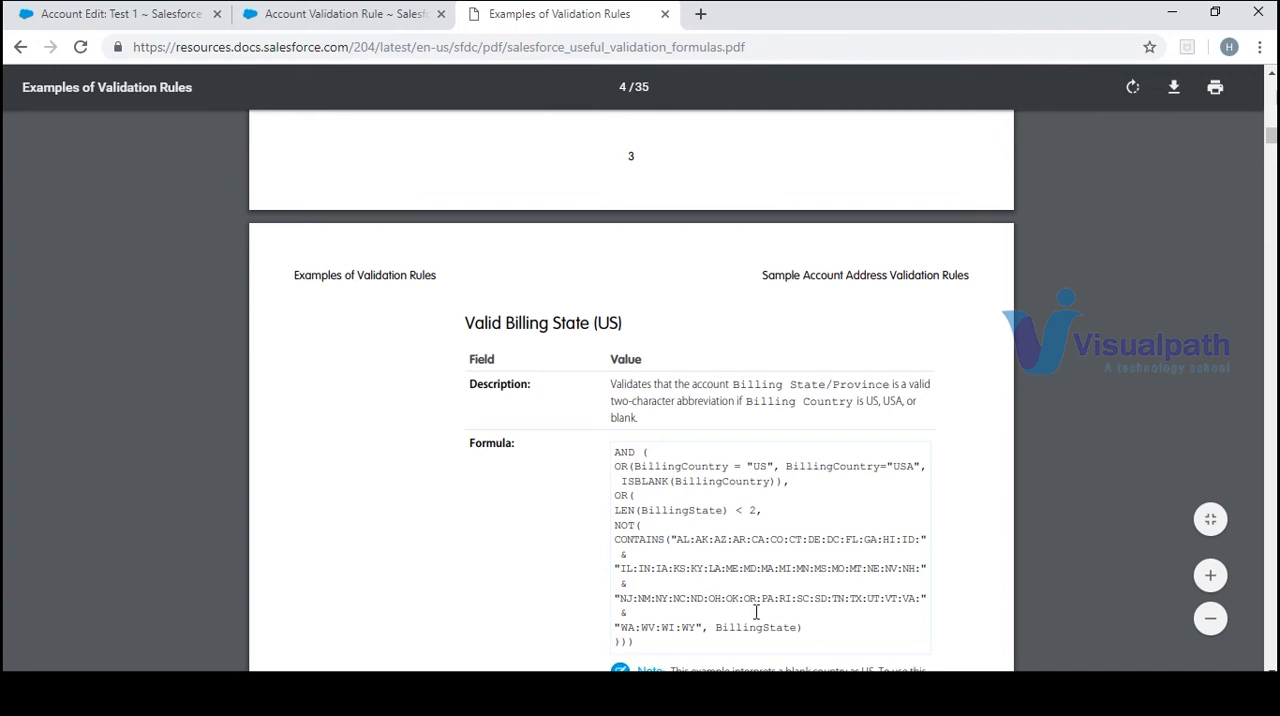
pyautogui.click(119, 14)
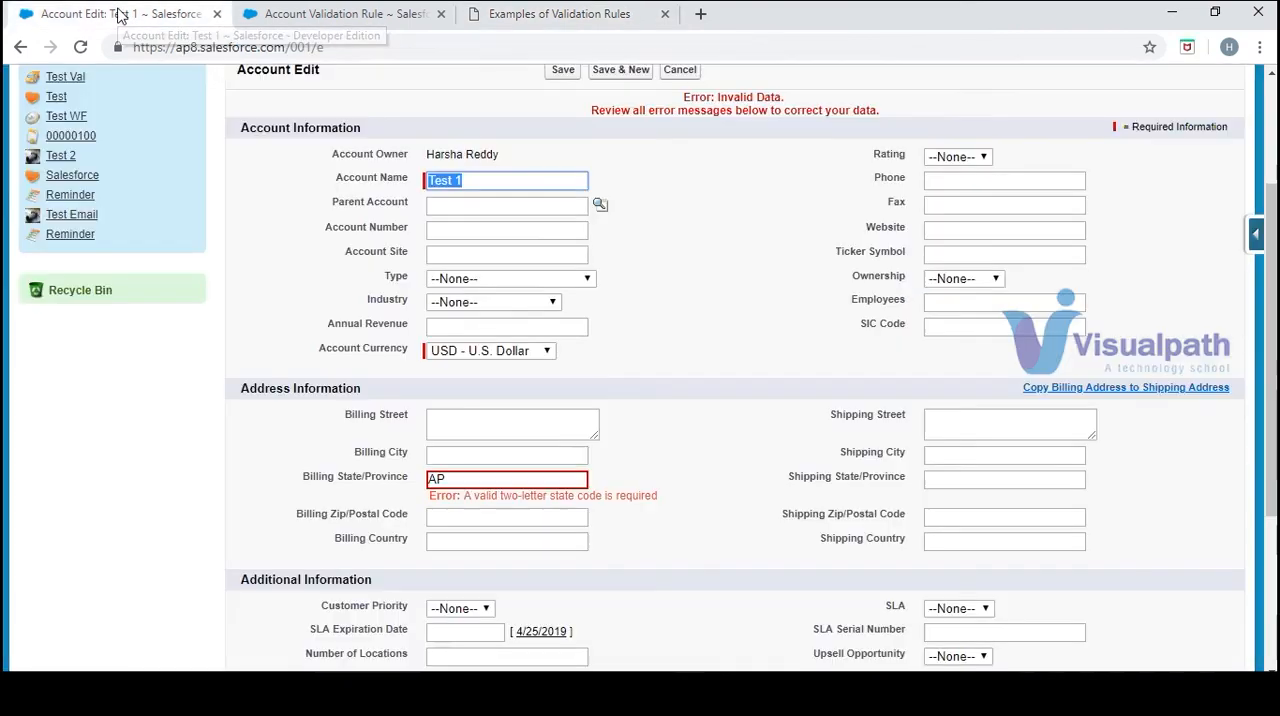
pyautogui.click(532, 477)
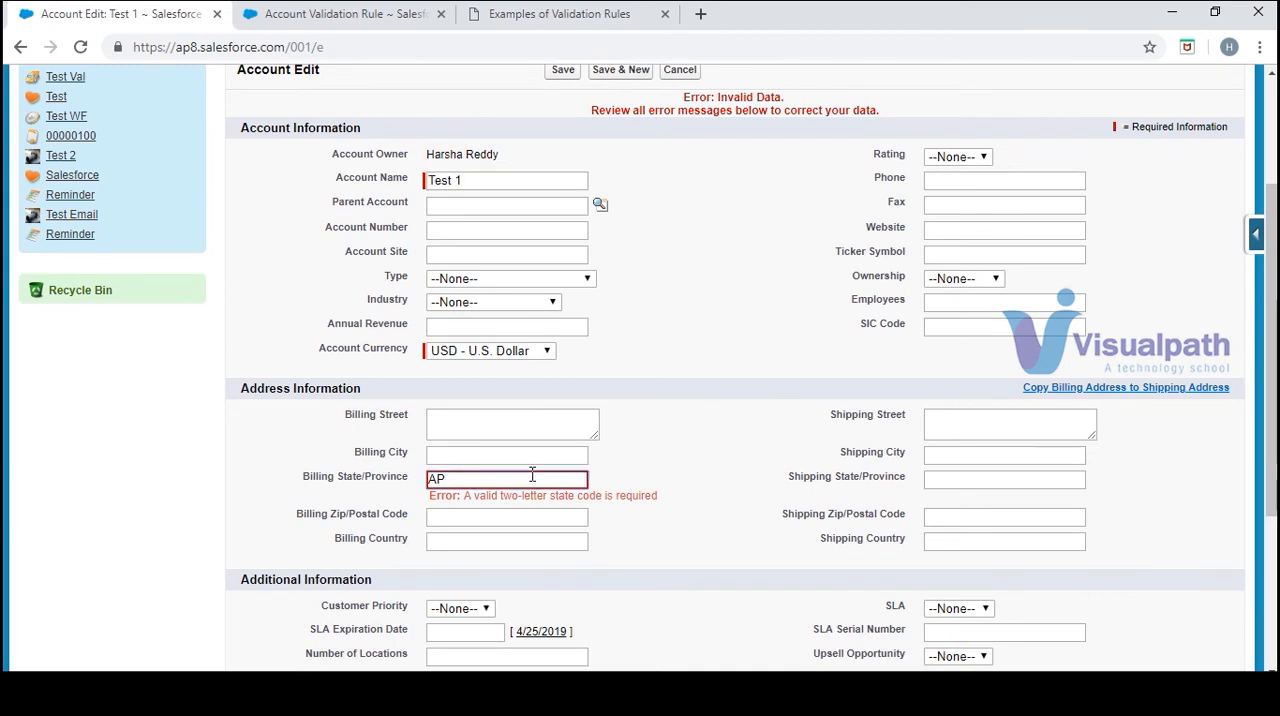
pyautogui.press('BackSpace')
pyautogui.press('BackSpace')
pyautogui.click(566, 75)
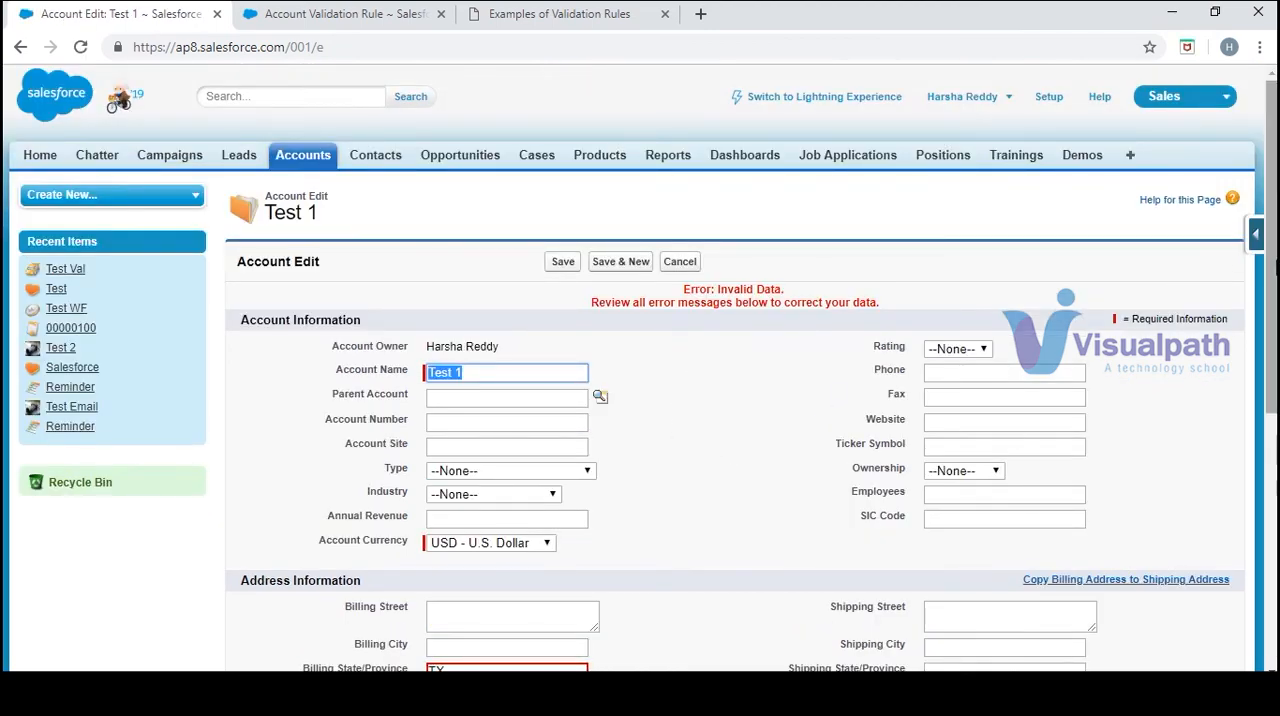
pyautogui.scroll(-2, 980, 274)
# Examine the list of state codes in the CONTAINS part of the Valid Billing State (US) sample formula
pyautogui.click(572, 18)
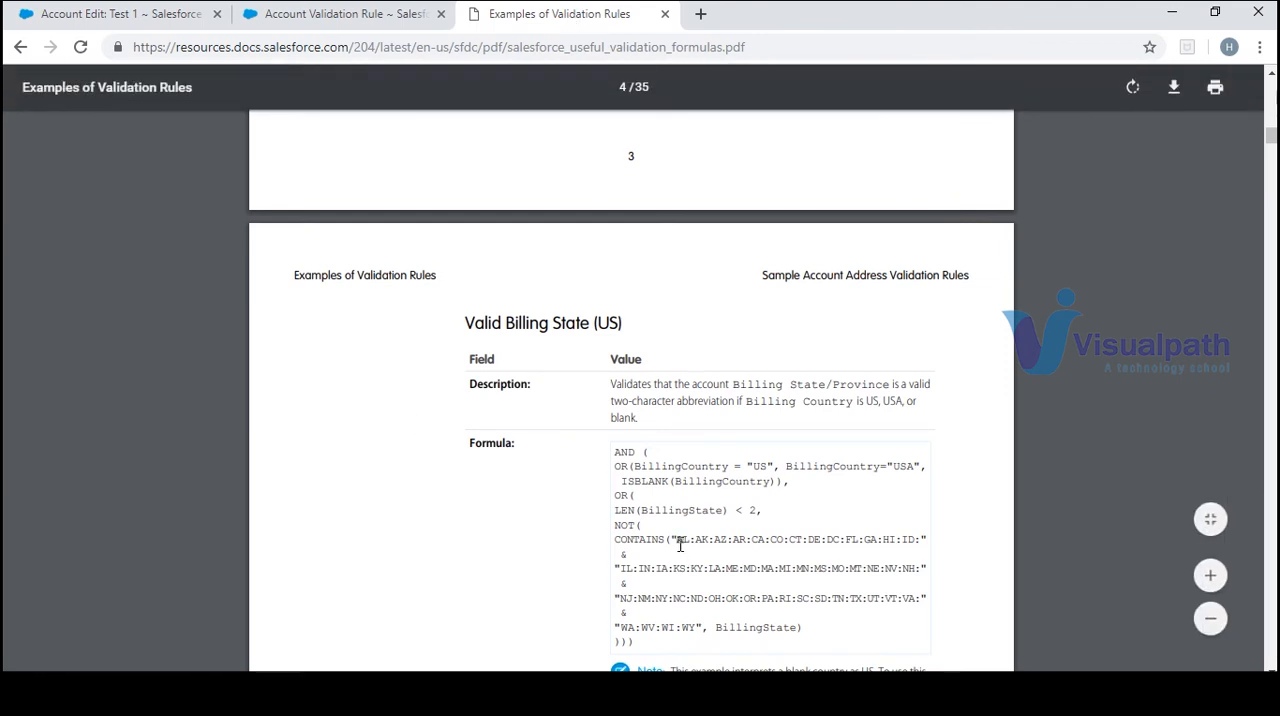
pyautogui.moveTo(680, 545); pyautogui.dragTo(711, 637)
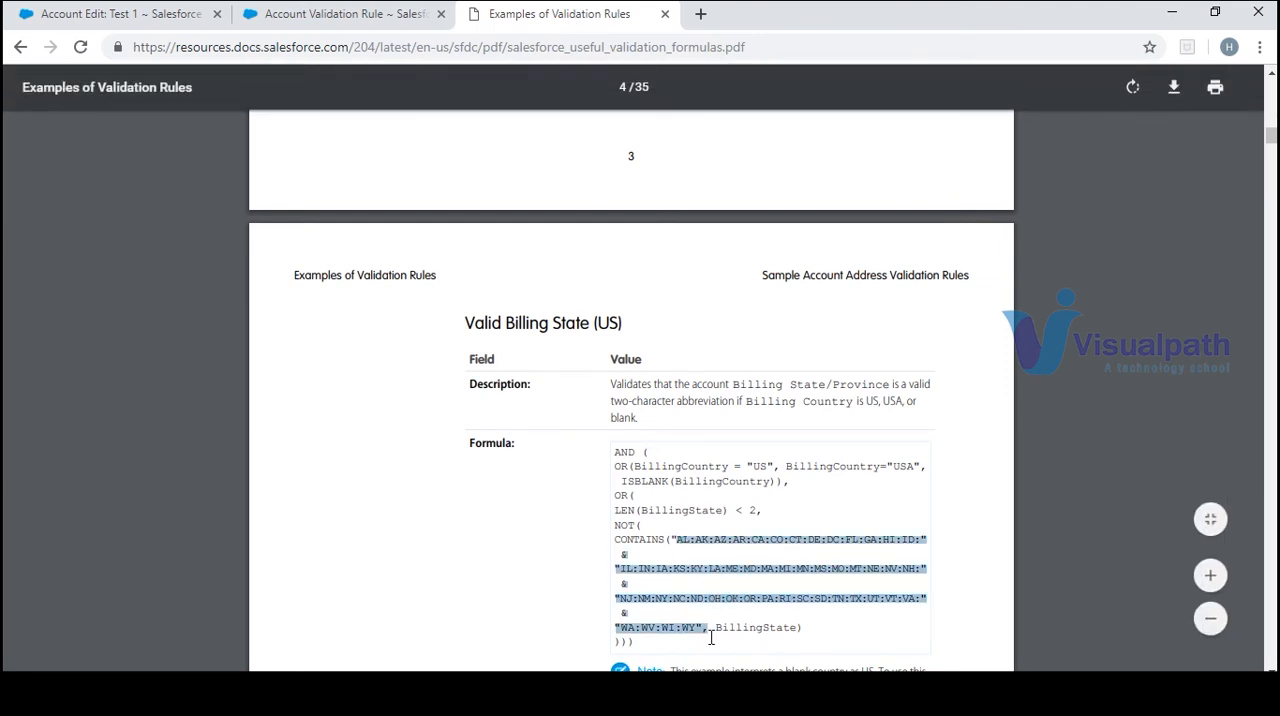
pyautogui.click(731, 600)
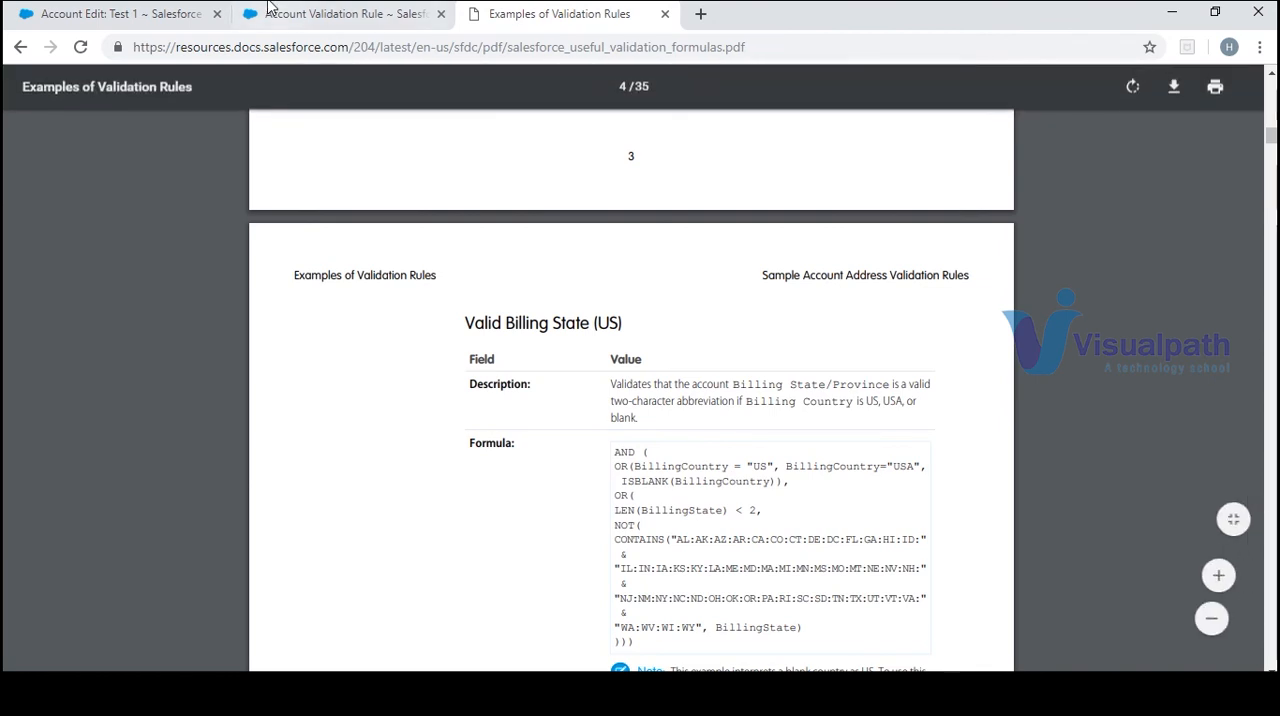
# Open the Validates_that_the_account_Billing_State rule for editing and review its full error condition formula
pyautogui.click(350, 15)
pyautogui.moveTo(630, 329); pyautogui.dragTo(550, 298)
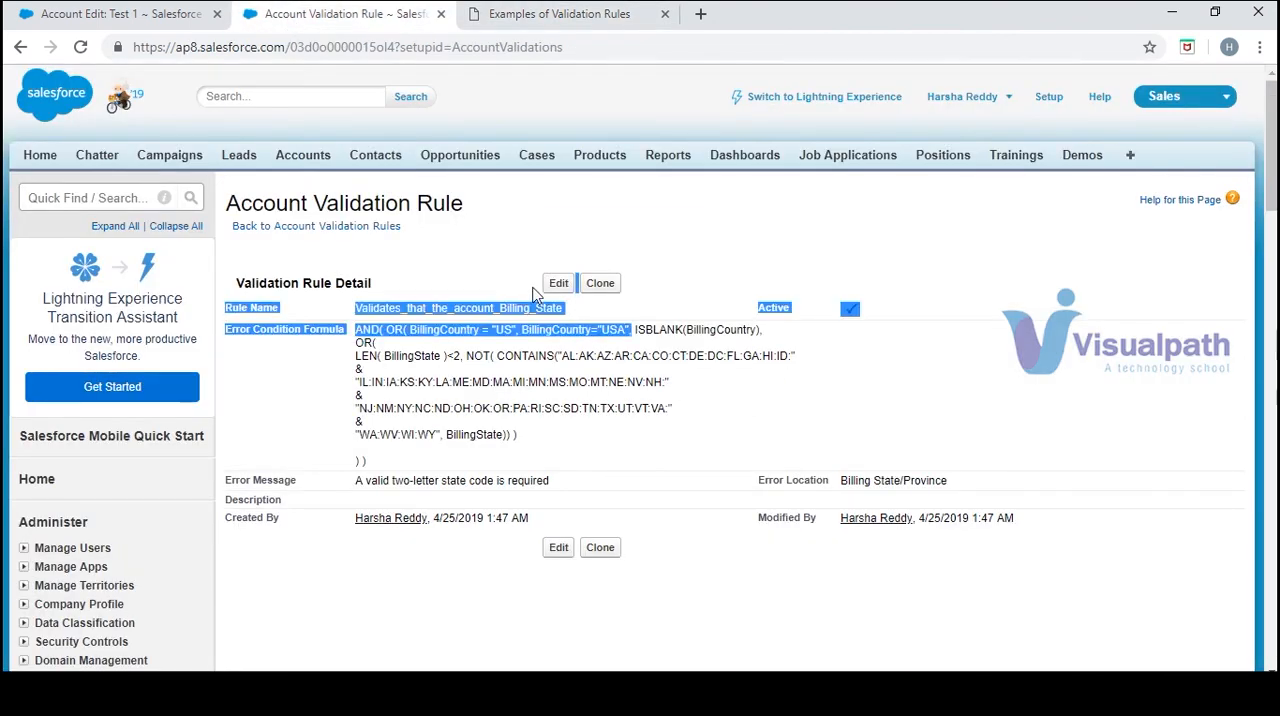
pyautogui.click(558, 283)
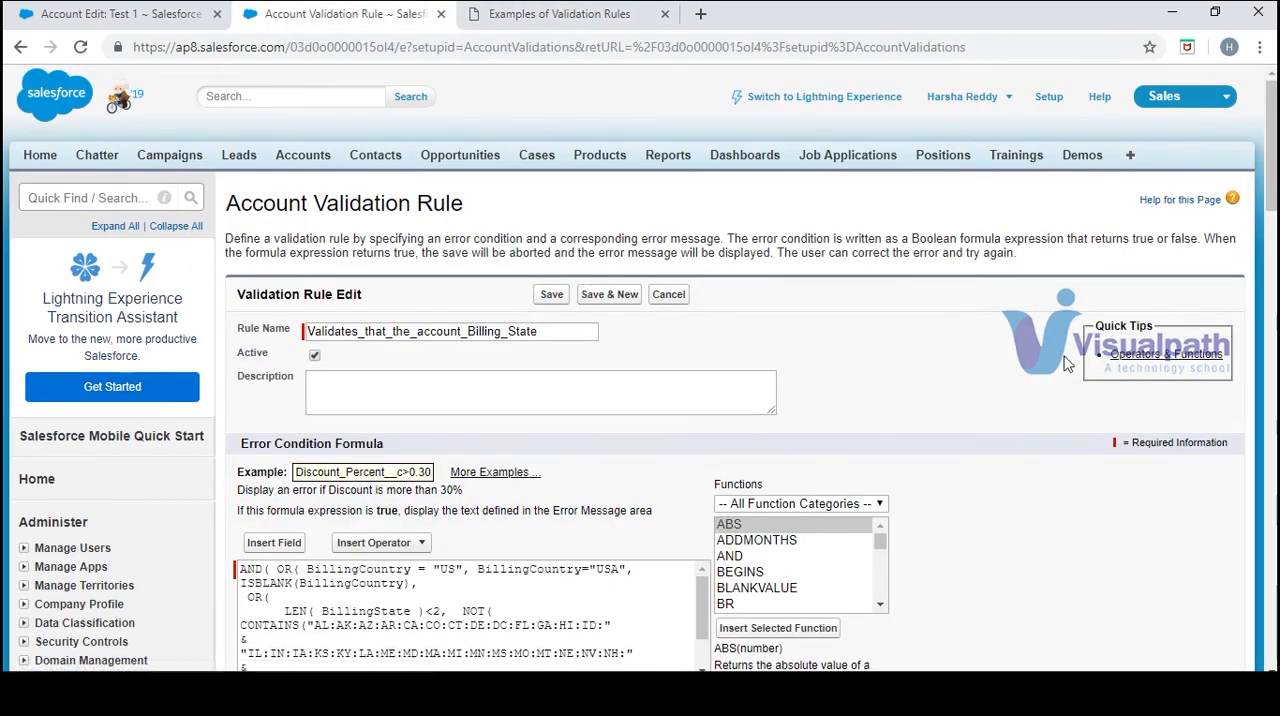
pyautogui.scroll(-3, 698, 265)
pyautogui.scroll(-1, 700, 222)
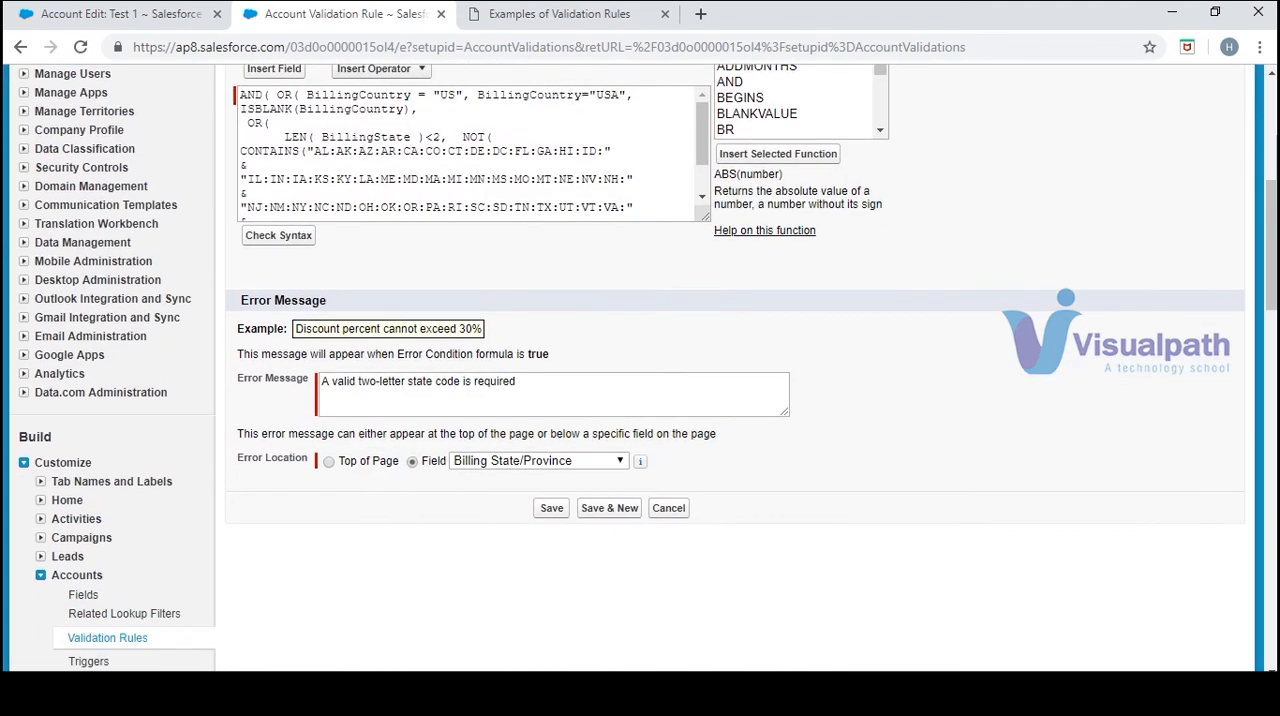
pyautogui.scroll(-2, 703, 205)
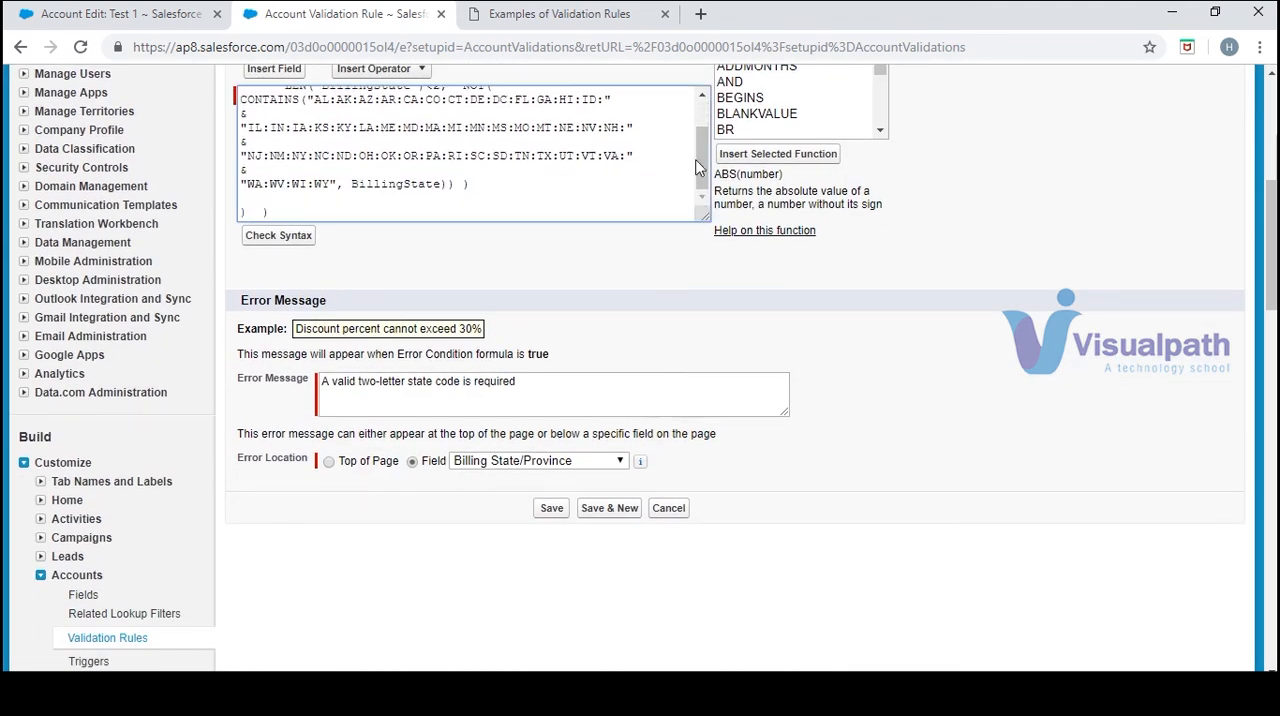
pyautogui.moveTo(697, 167); pyautogui.dragTo(705, 143)
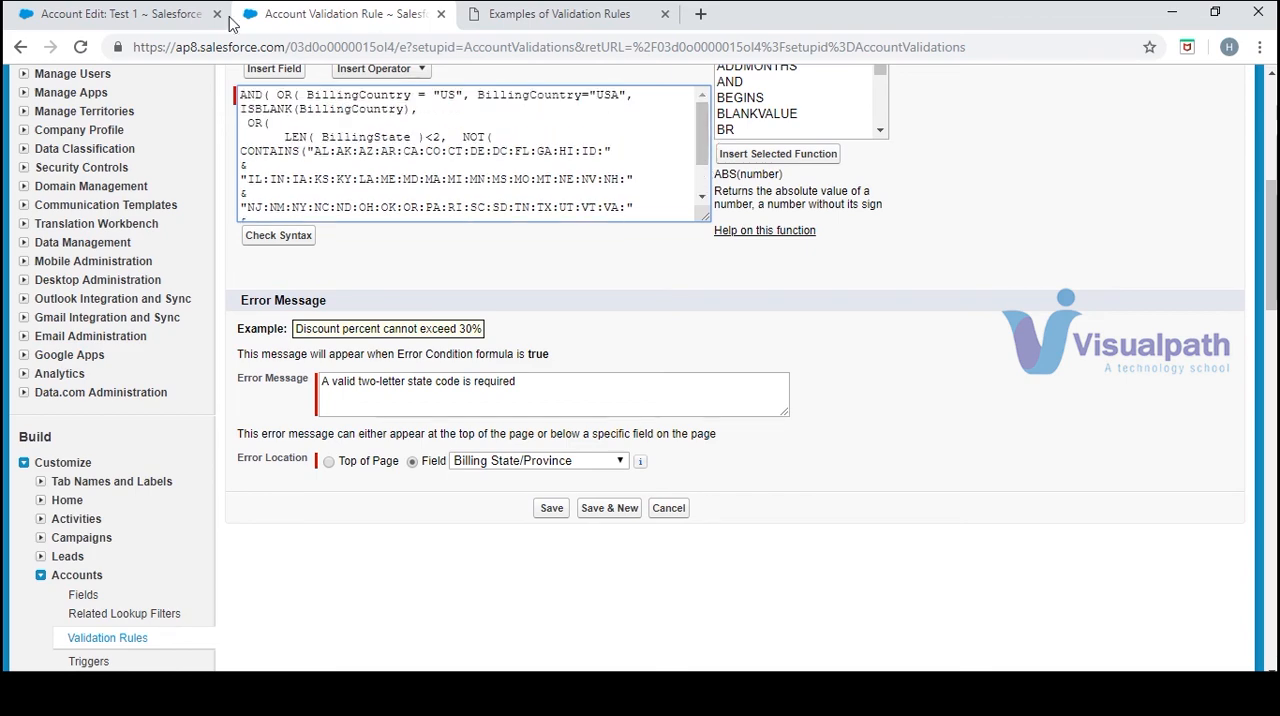
# Recheck the NOT condition of the rule's formula against the account entry and save the validation rule
pyautogui.click(137, 12)
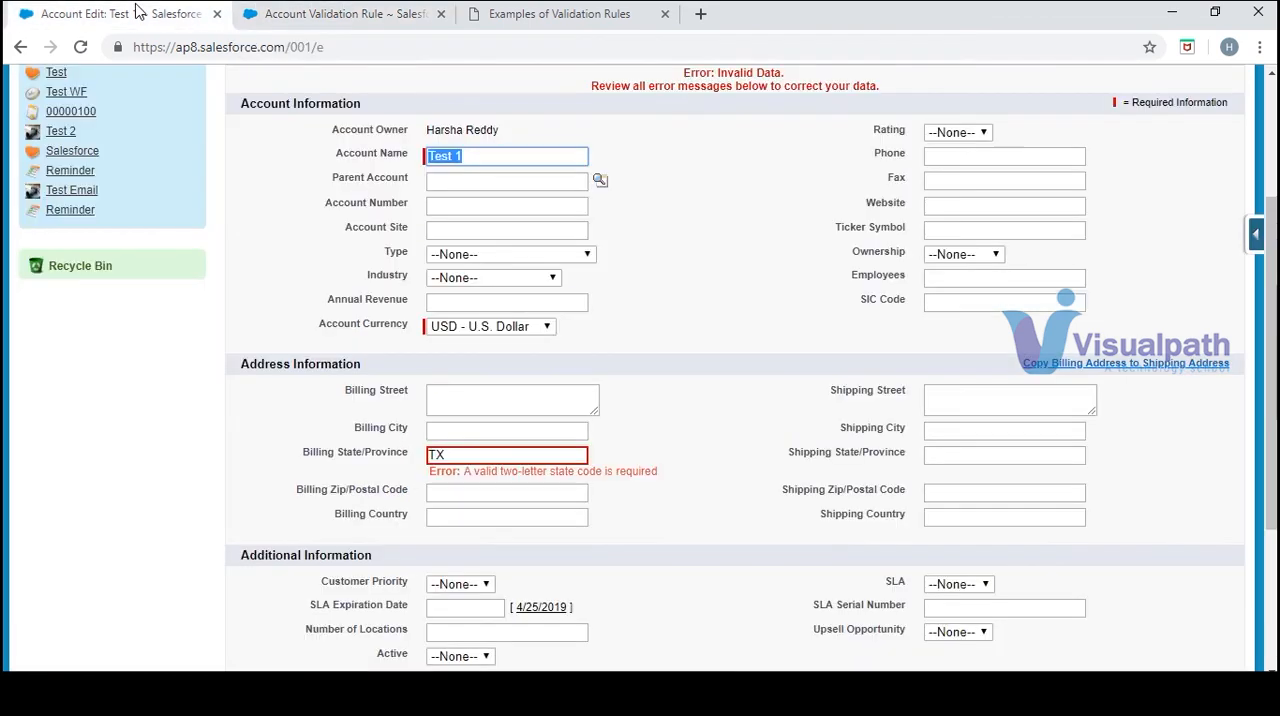
pyautogui.click(322, 18)
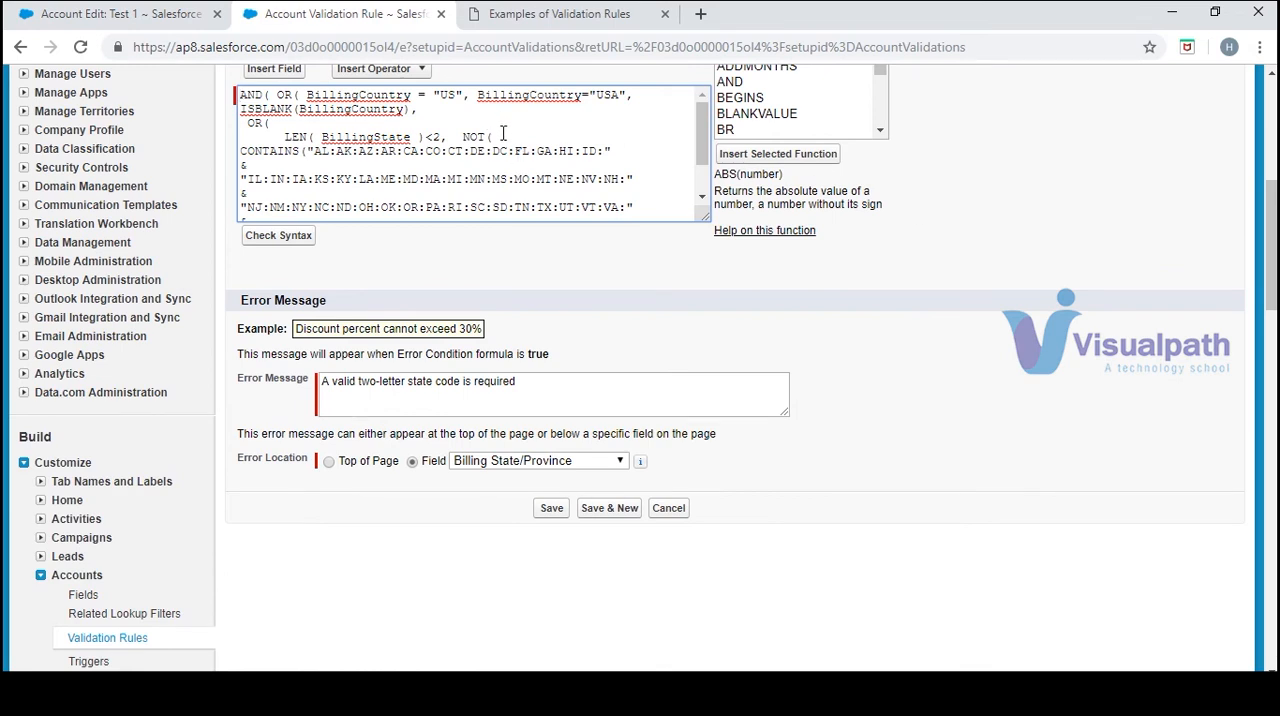
pyautogui.moveTo(503, 134); pyautogui.dragTo(469, 137)
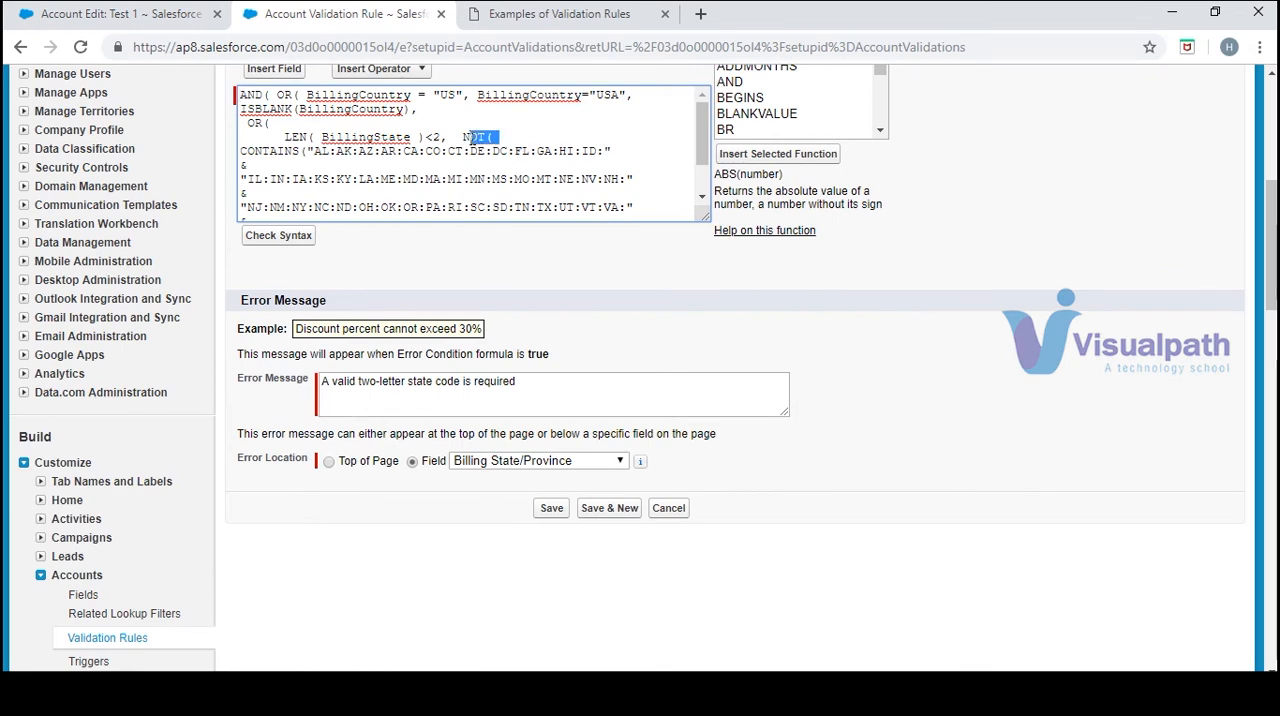
pyautogui.click(545, 136)
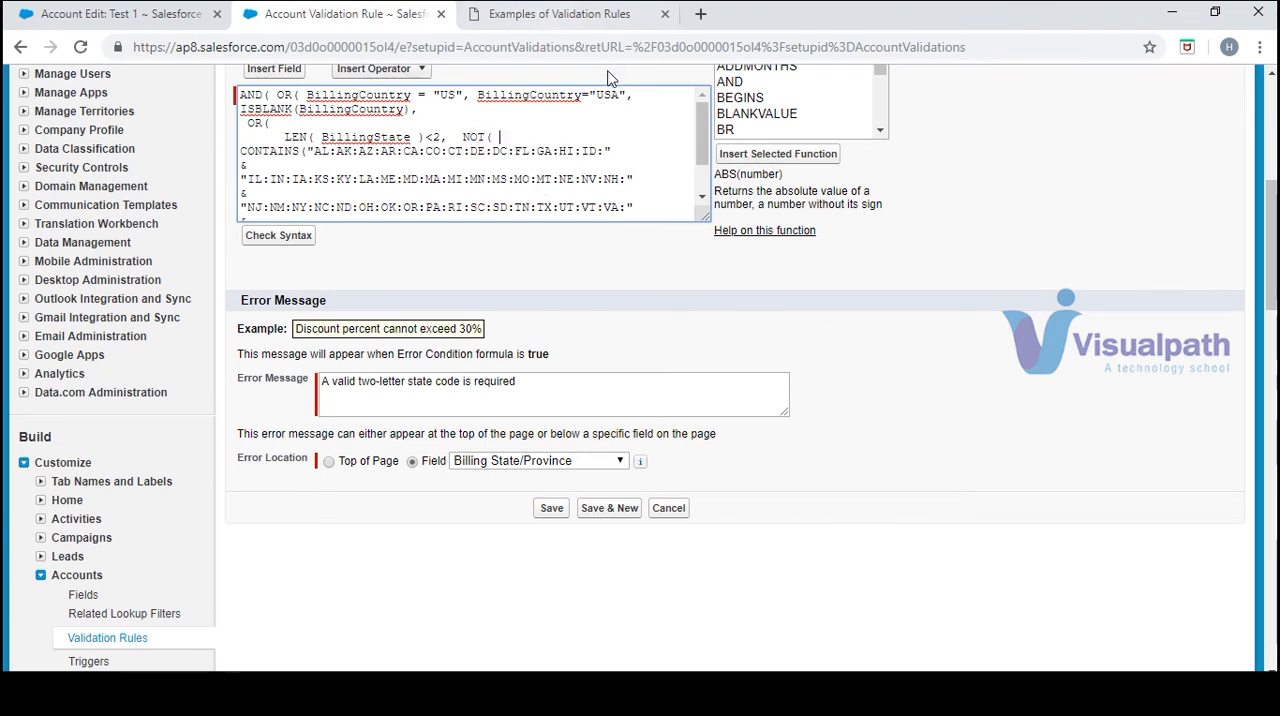
pyautogui.click(553, 509)
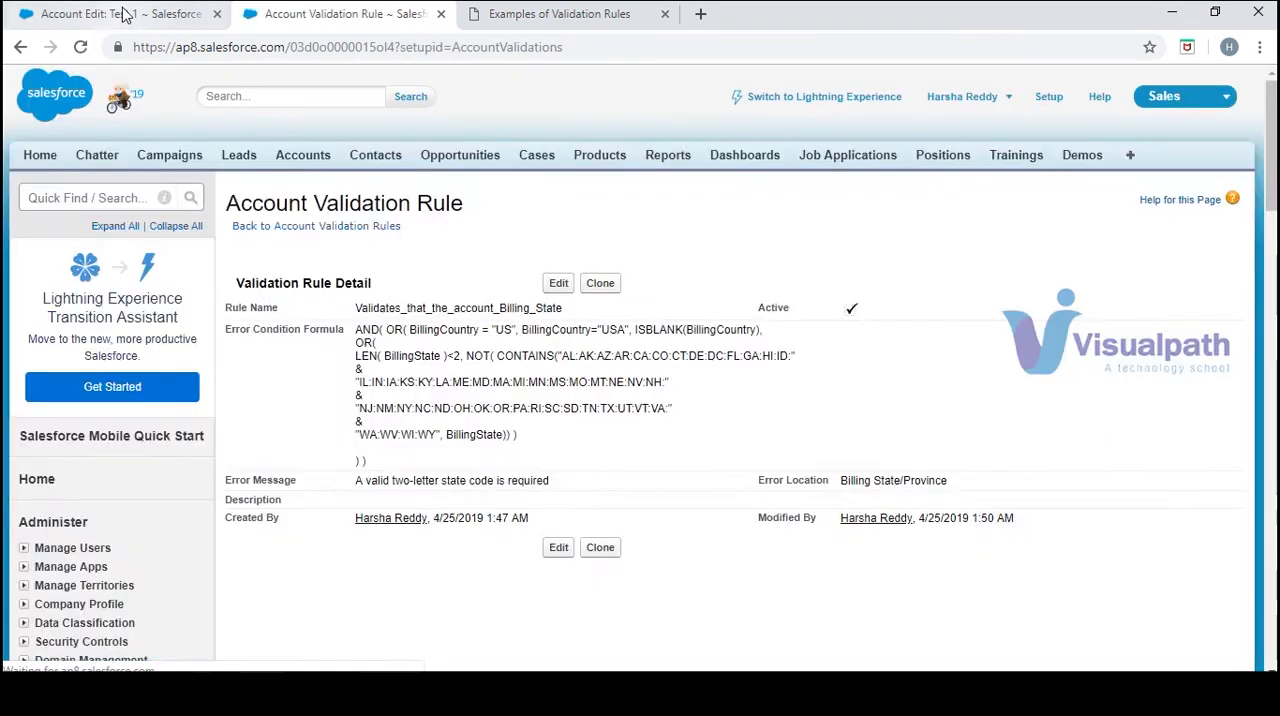
# Compare the Test 1 account's billing address entries with the conditions in the Valid Billing State (US) sample formula
pyautogui.click(120, 14)
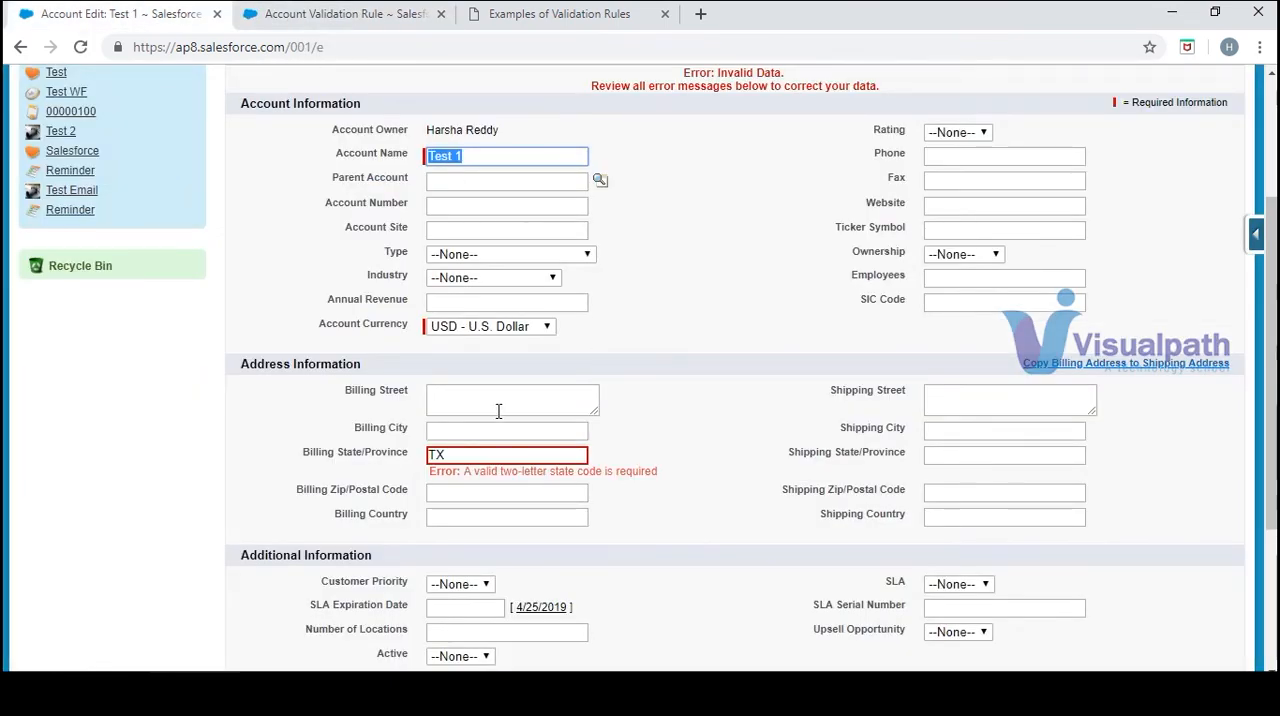
pyautogui.click(548, 20)
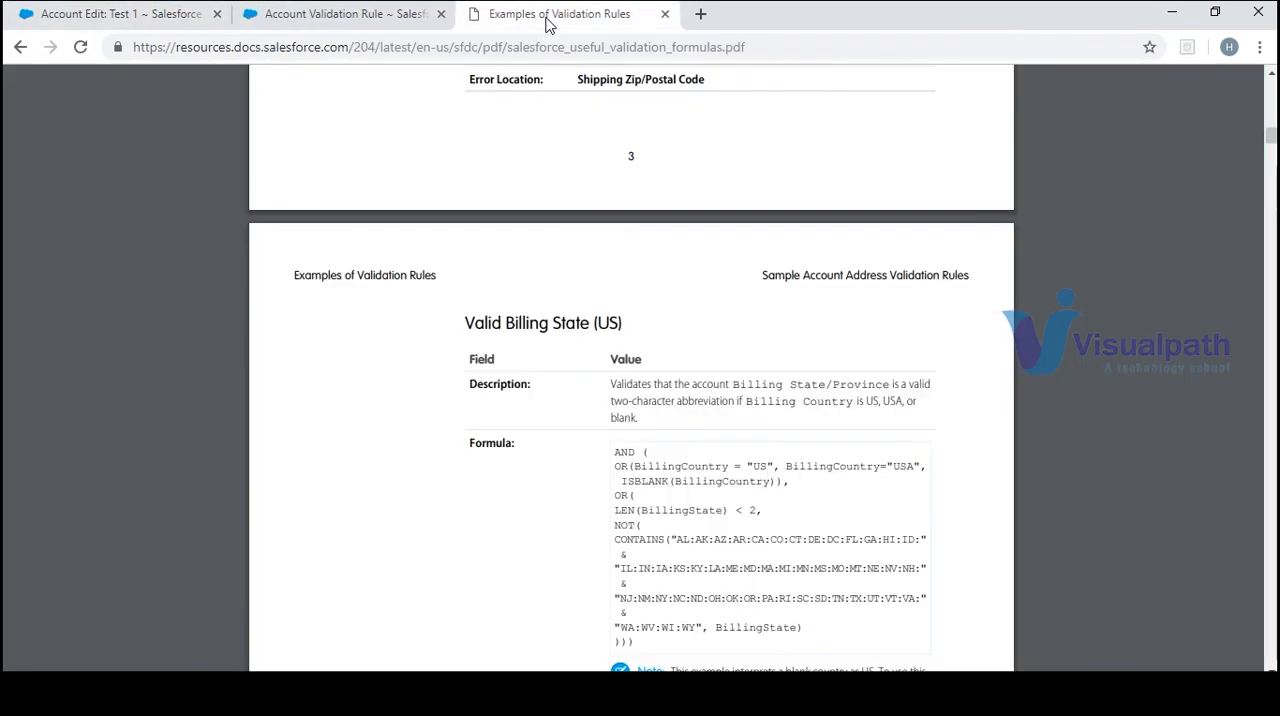
pyautogui.click(166, 22)
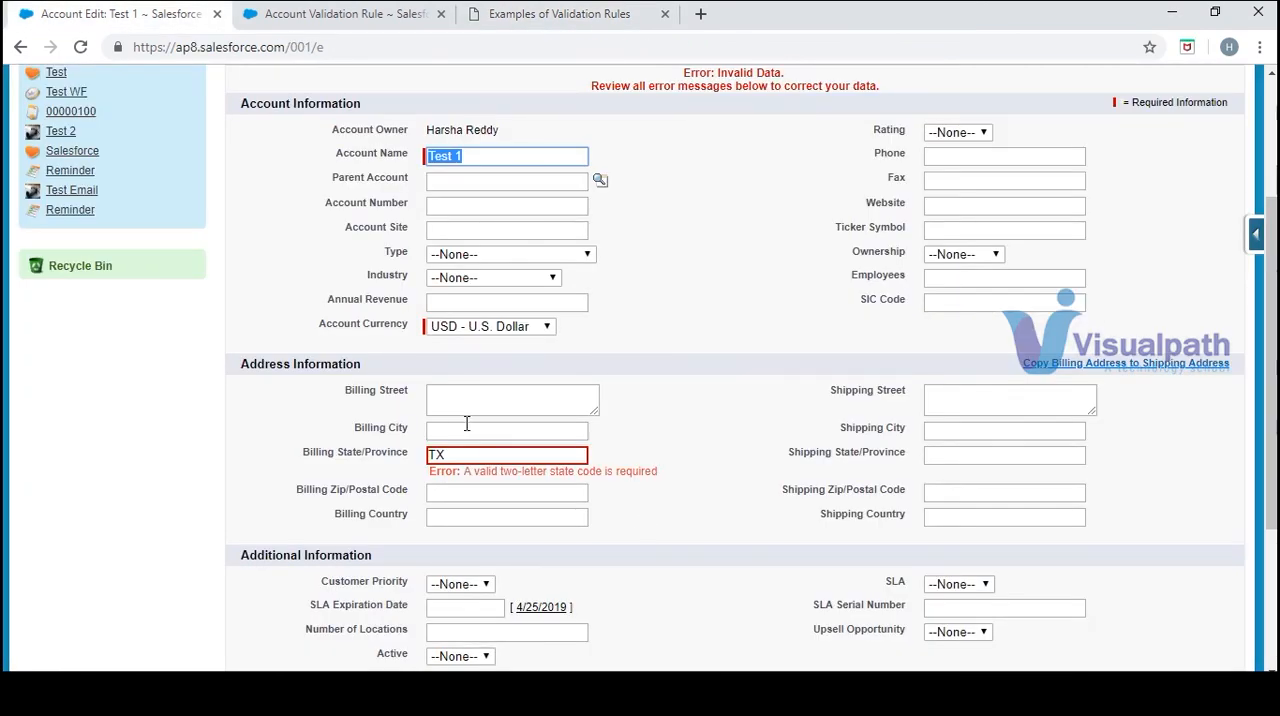
pyautogui.click(494, 517)
pyautogui.hotkey('ctrl', 'u')
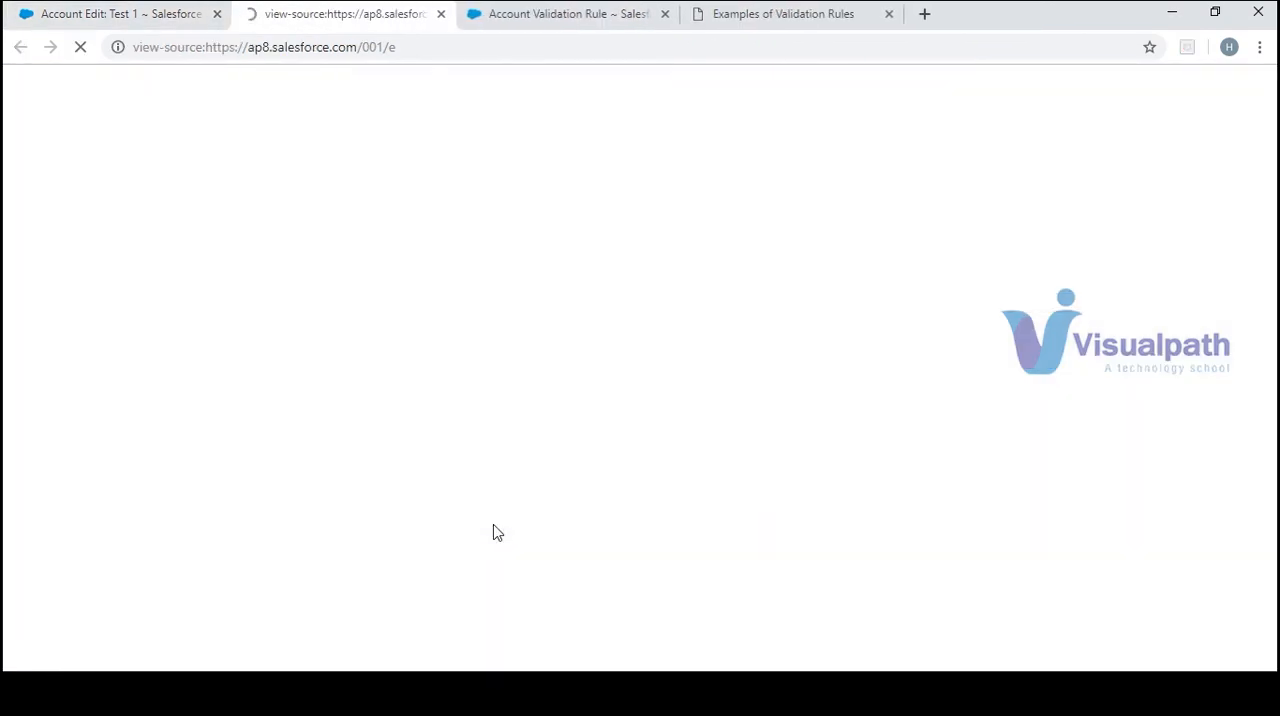
pyautogui.hotkey('ctrl', 's')
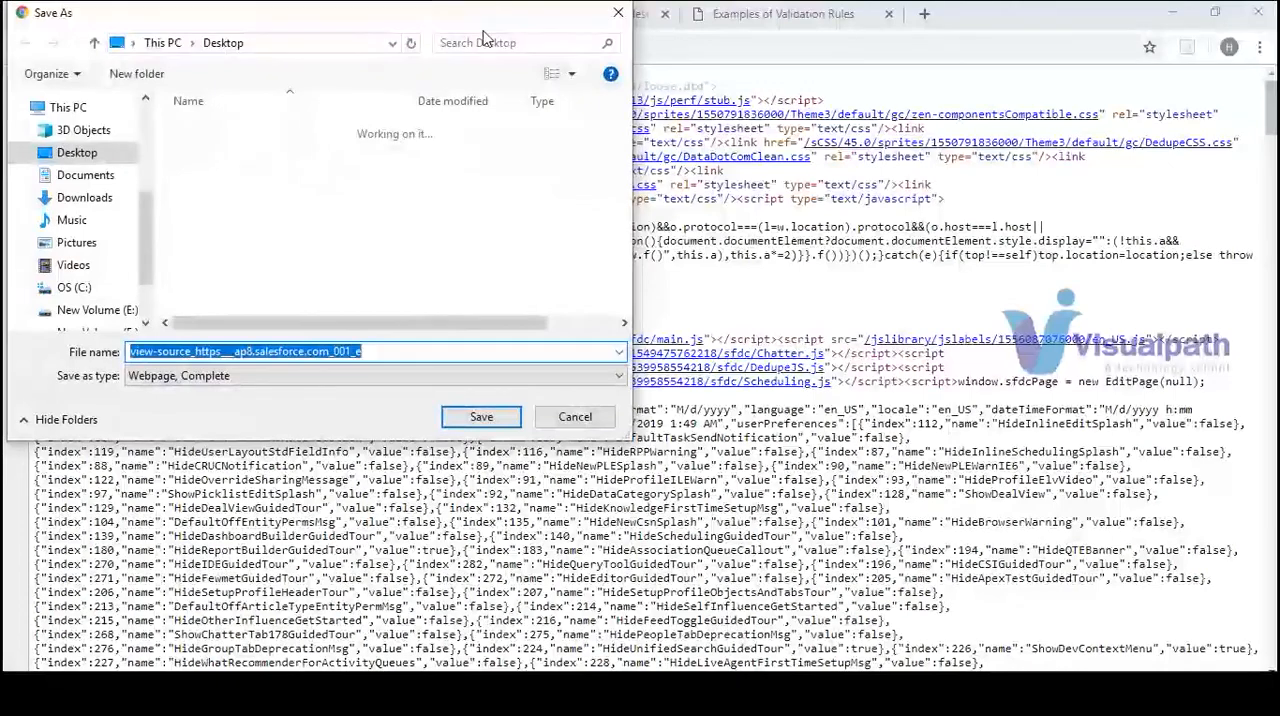
pyautogui.click(618, 13)
pyautogui.click(593, 18)
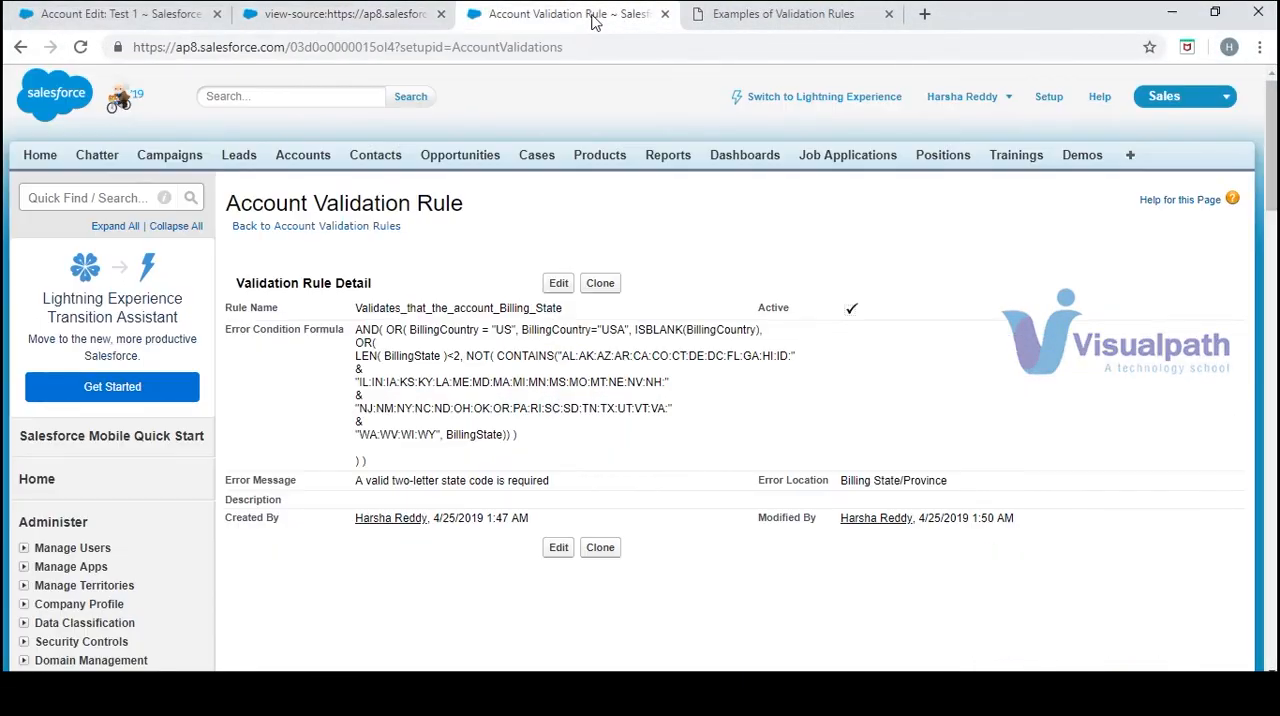
pyautogui.click(441, 14)
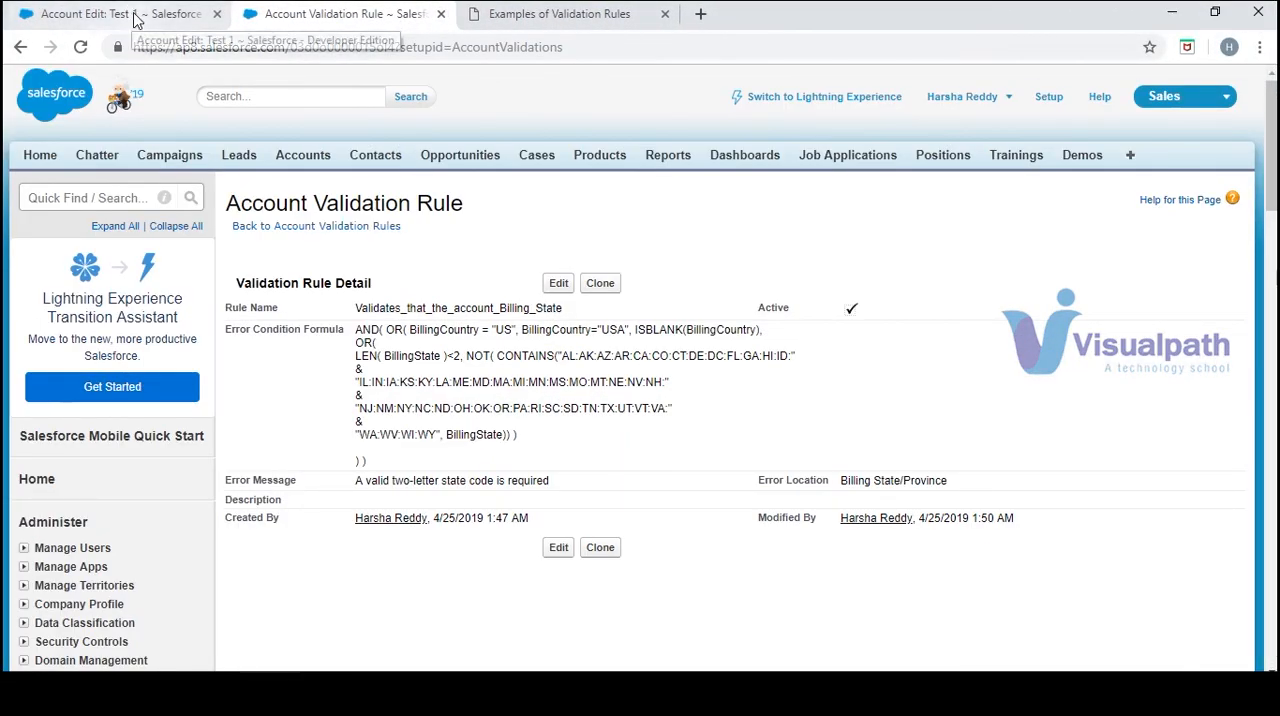
# Return to the Test 1 account entry and try saving it with billing state TX and billing country US
pyautogui.click(130, 14)
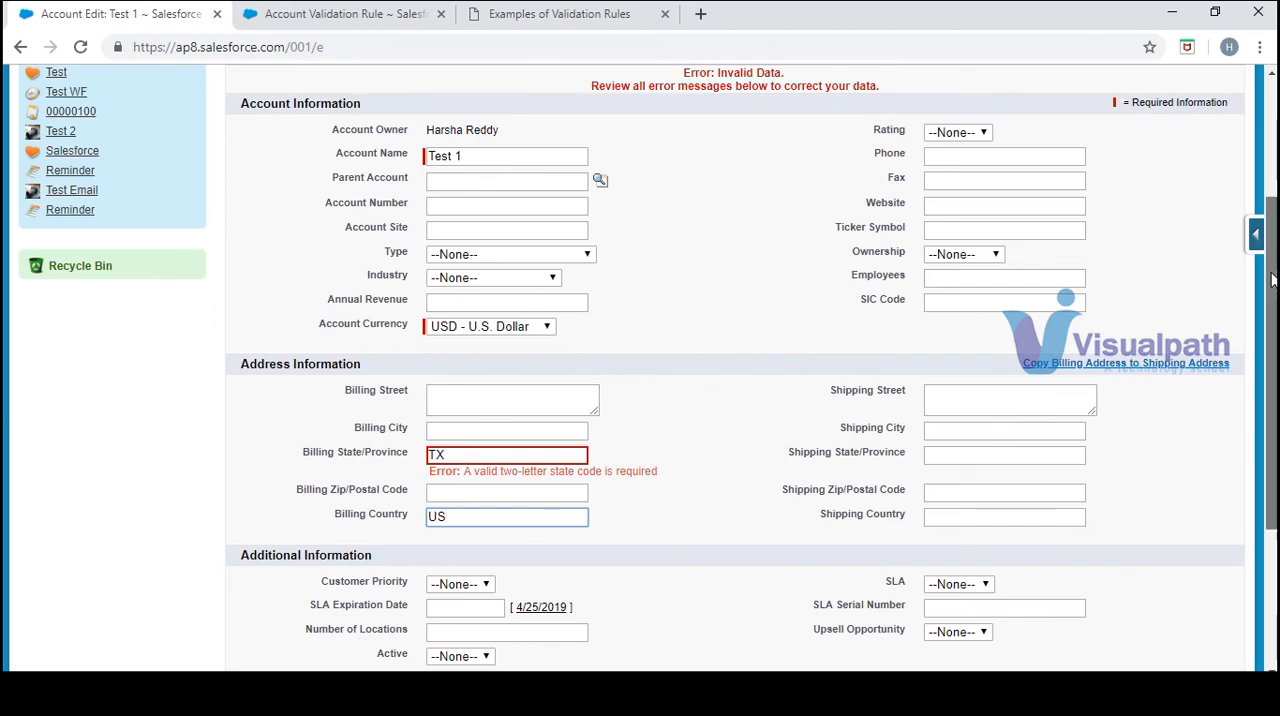
pyautogui.scroll(-1, 1273, 270)
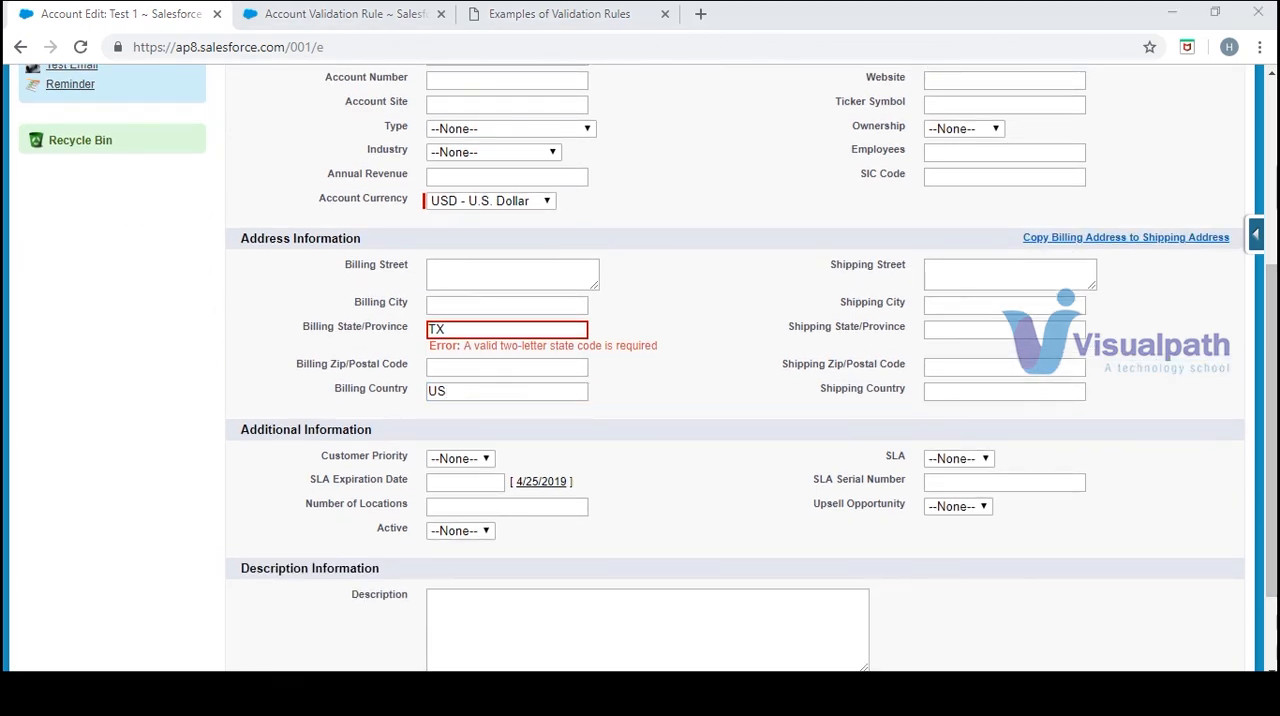
pyautogui.click(1272, 415)
pyautogui.scroll(-1, 1272, 415)
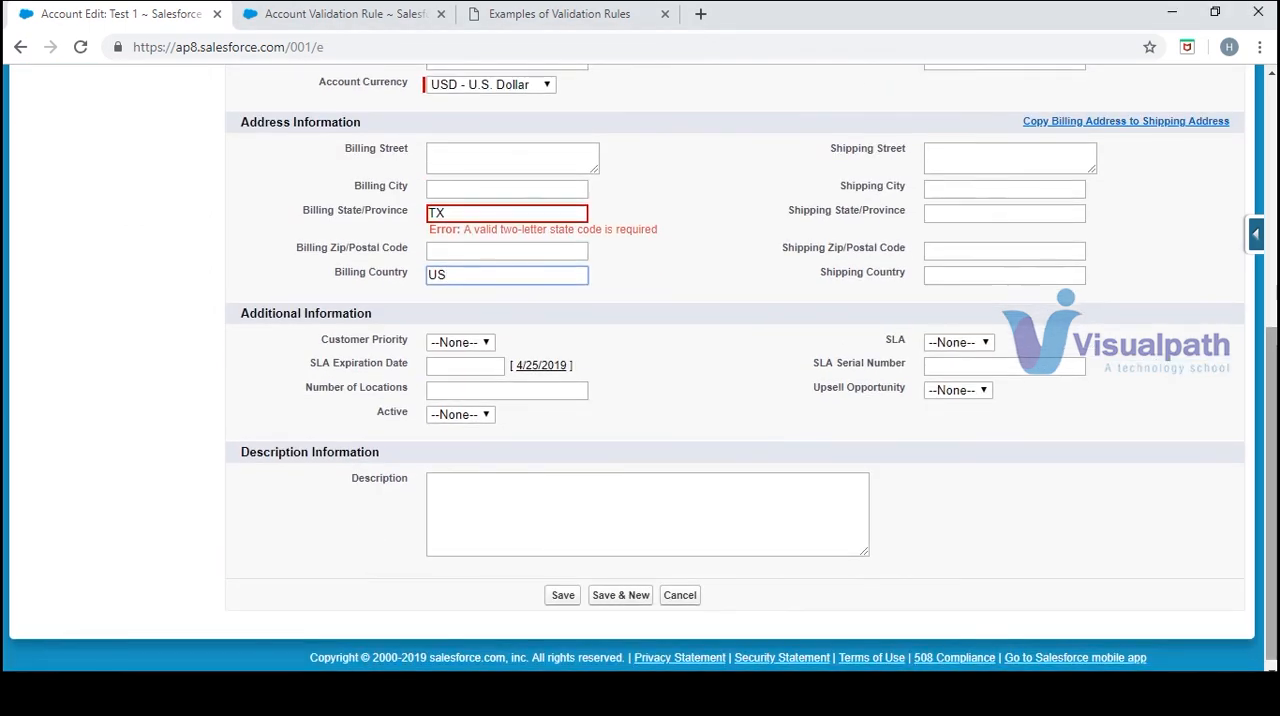
pyautogui.click(560, 597)
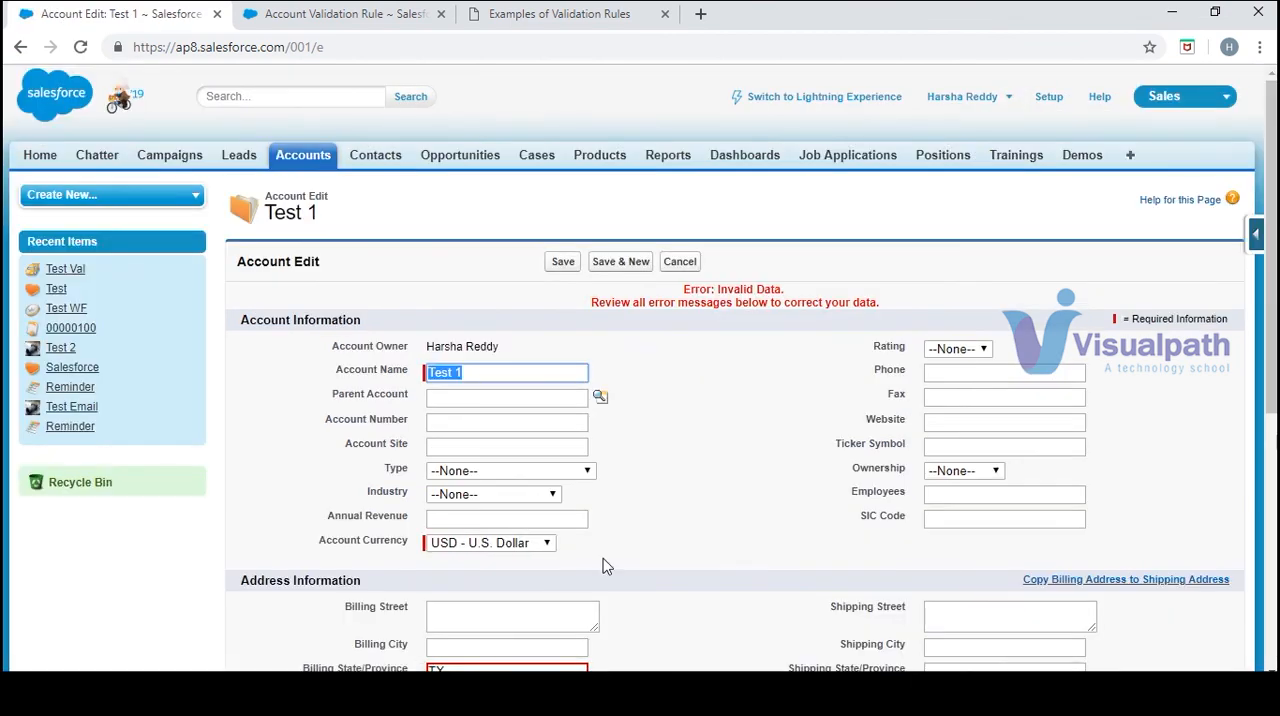
# Change the Test 1 account's billing state to NY and try to save the account
pyautogui.click(557, 666)
pyautogui.press('BackSpace')
pyautogui.press('BackSpace')
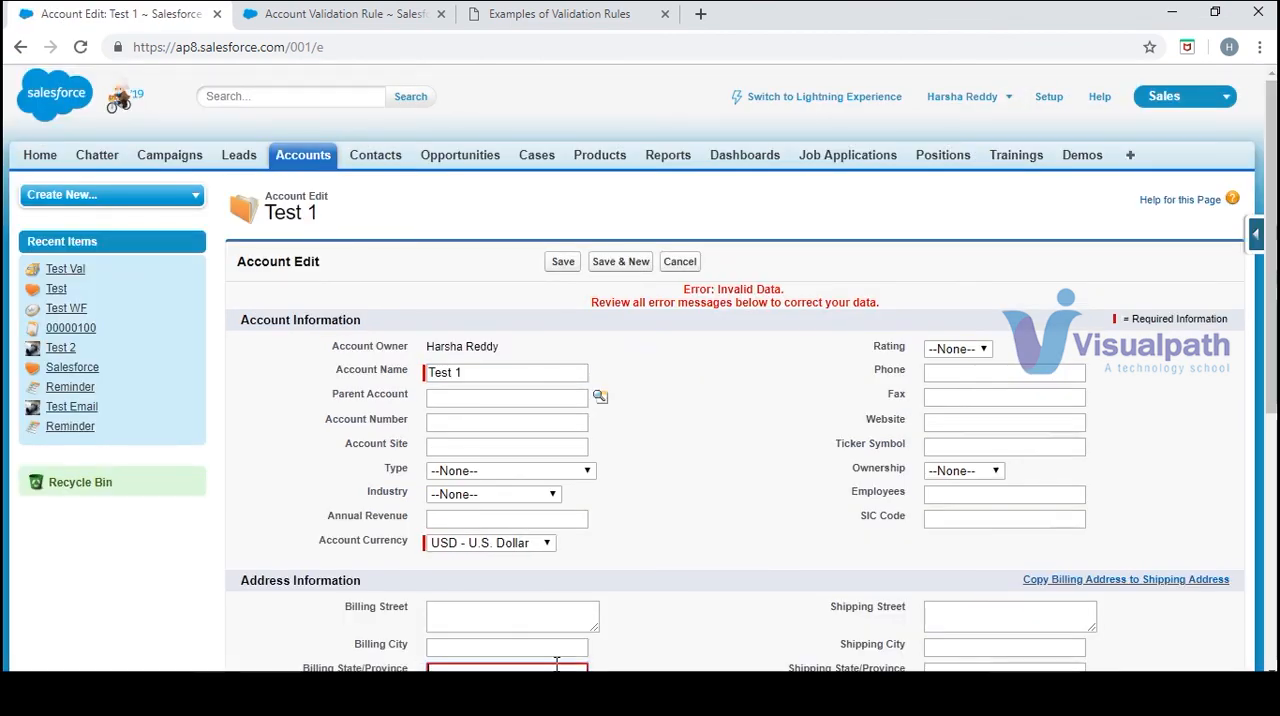
pyautogui.write('NY')
pyautogui.click(560, 262)
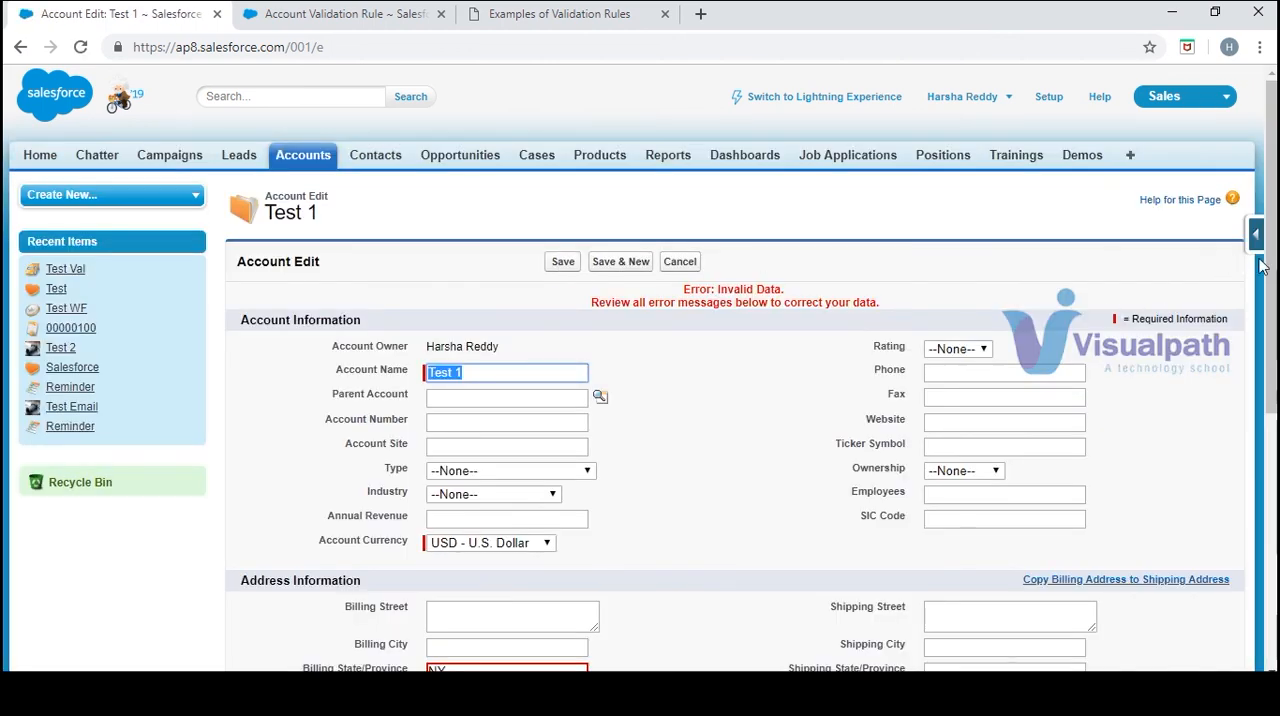
# Test the validation rule by changing the account's billing state to NN and trying to save it
pyautogui.moveTo(1272, 291); pyautogui.dragTo(1272, 381)
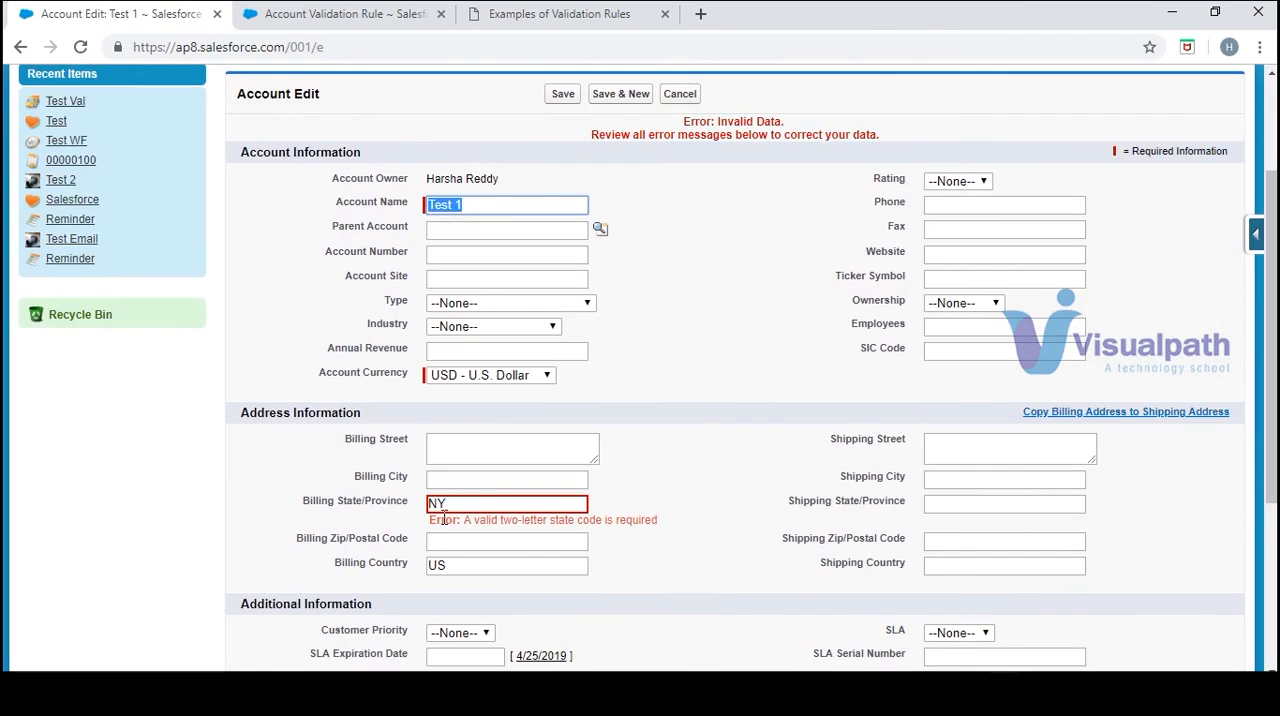
pyautogui.click(480, 504)
pyautogui.press('BackSpace')
pyautogui.write('N')
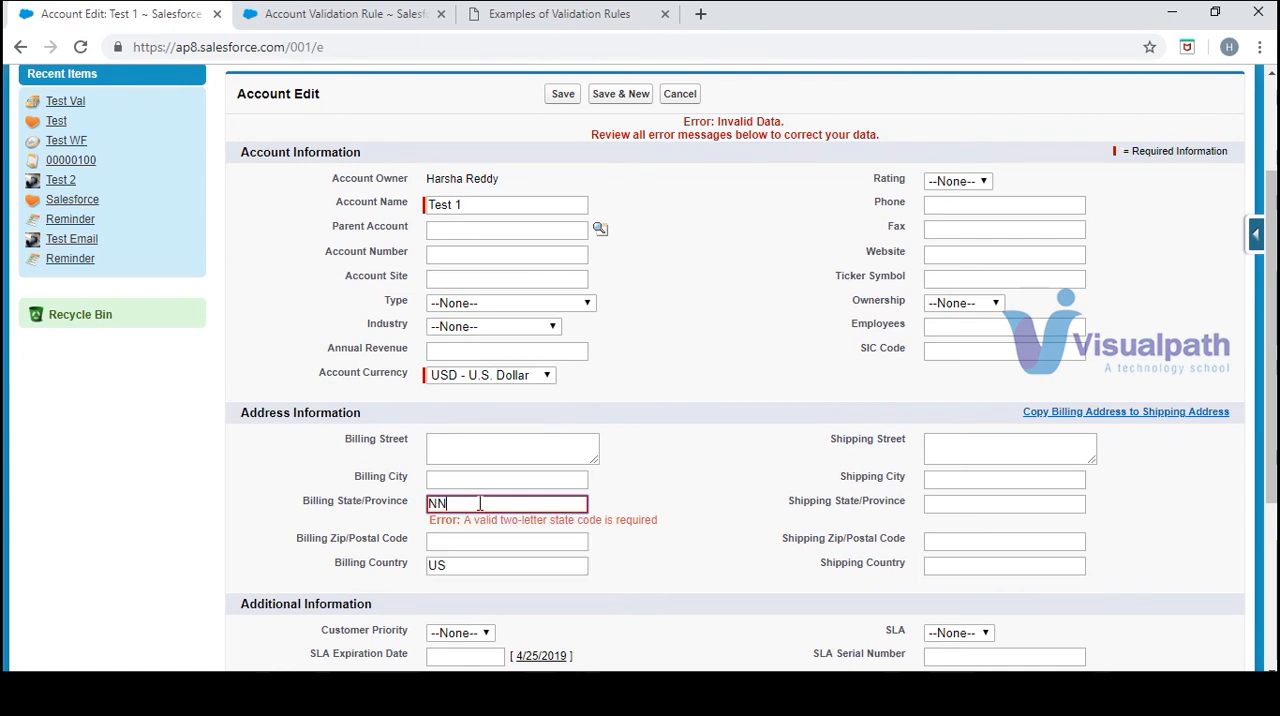
pyautogui.click(563, 94)
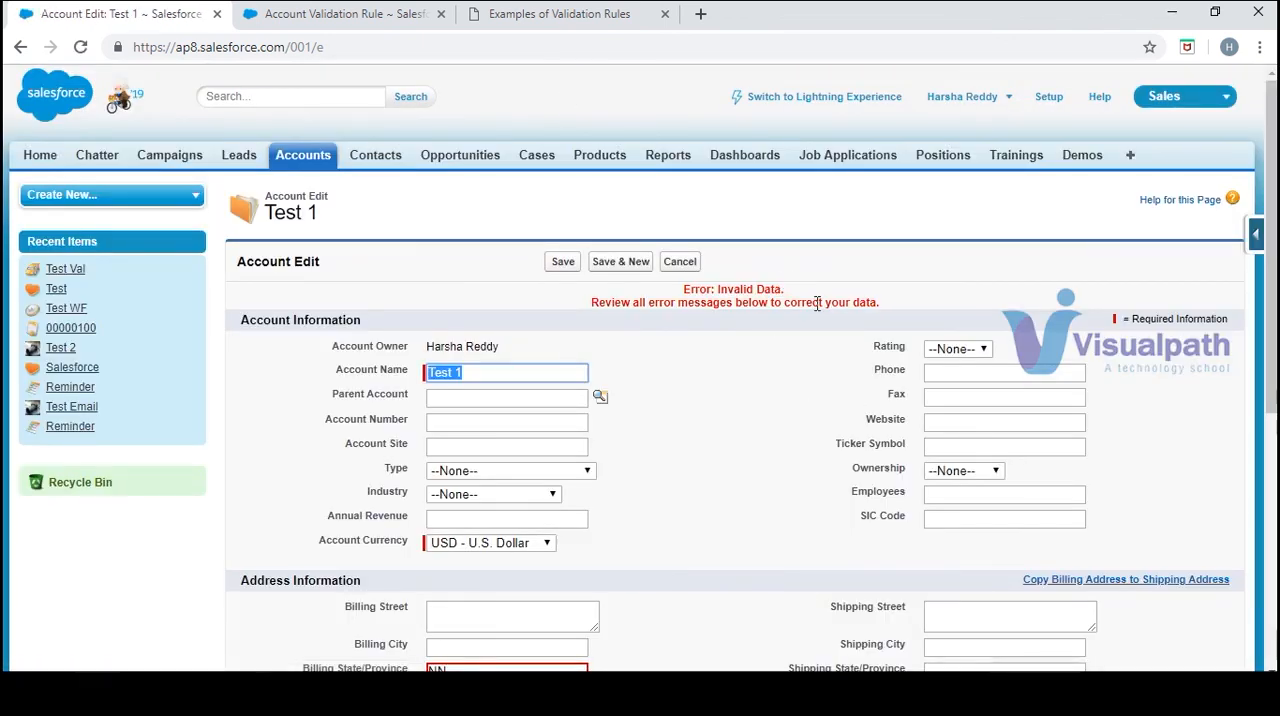
pyautogui.doubleClick(817, 303)
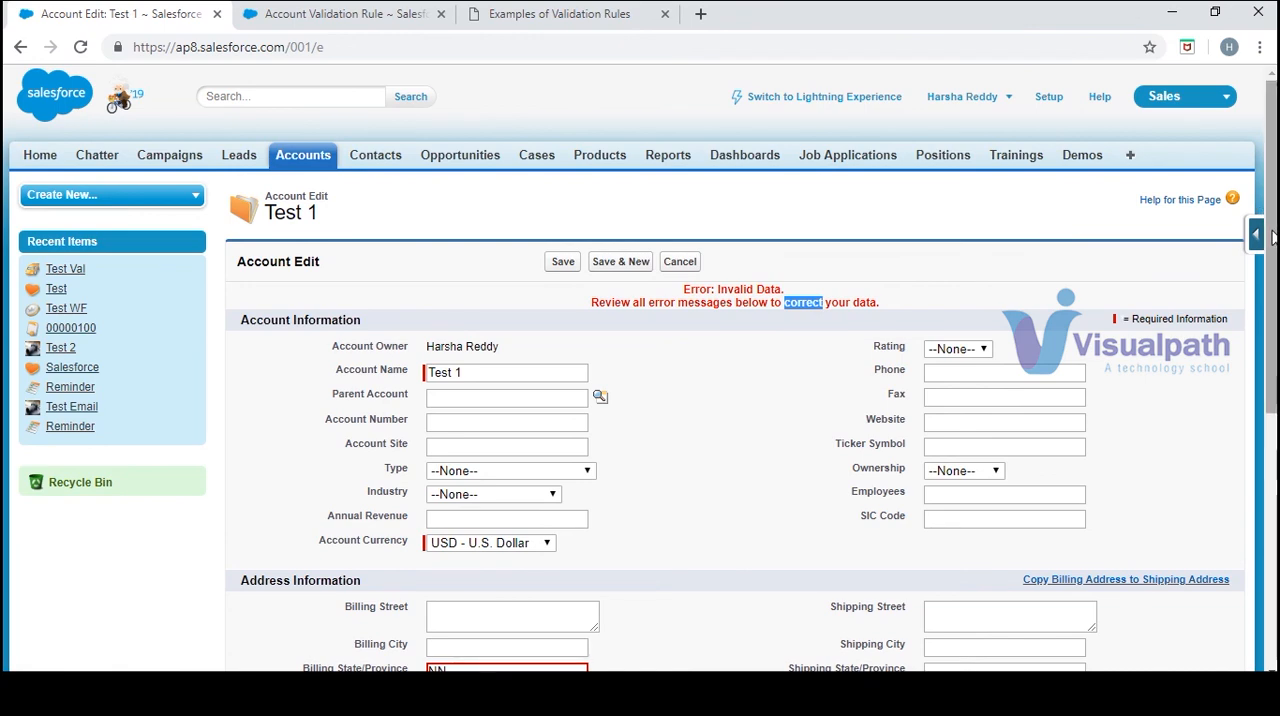
pyautogui.scroll(-3, 800, 635)
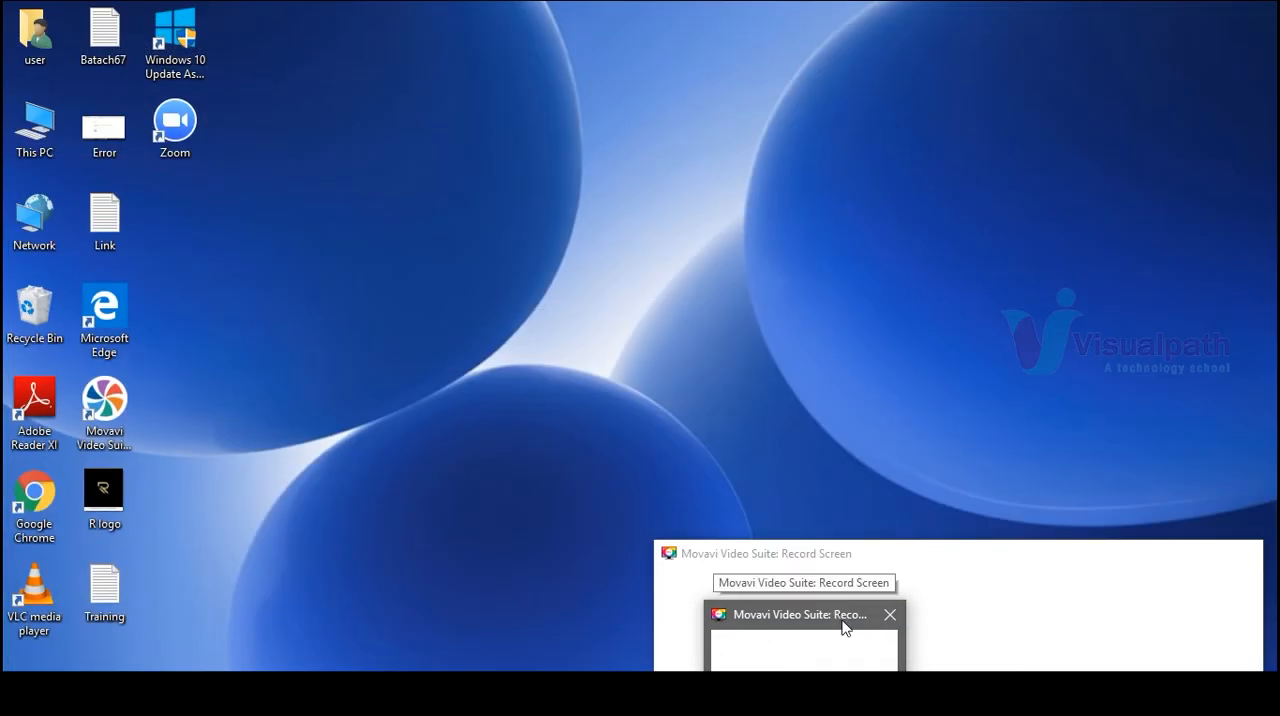
pyautogui.click(842, 627)
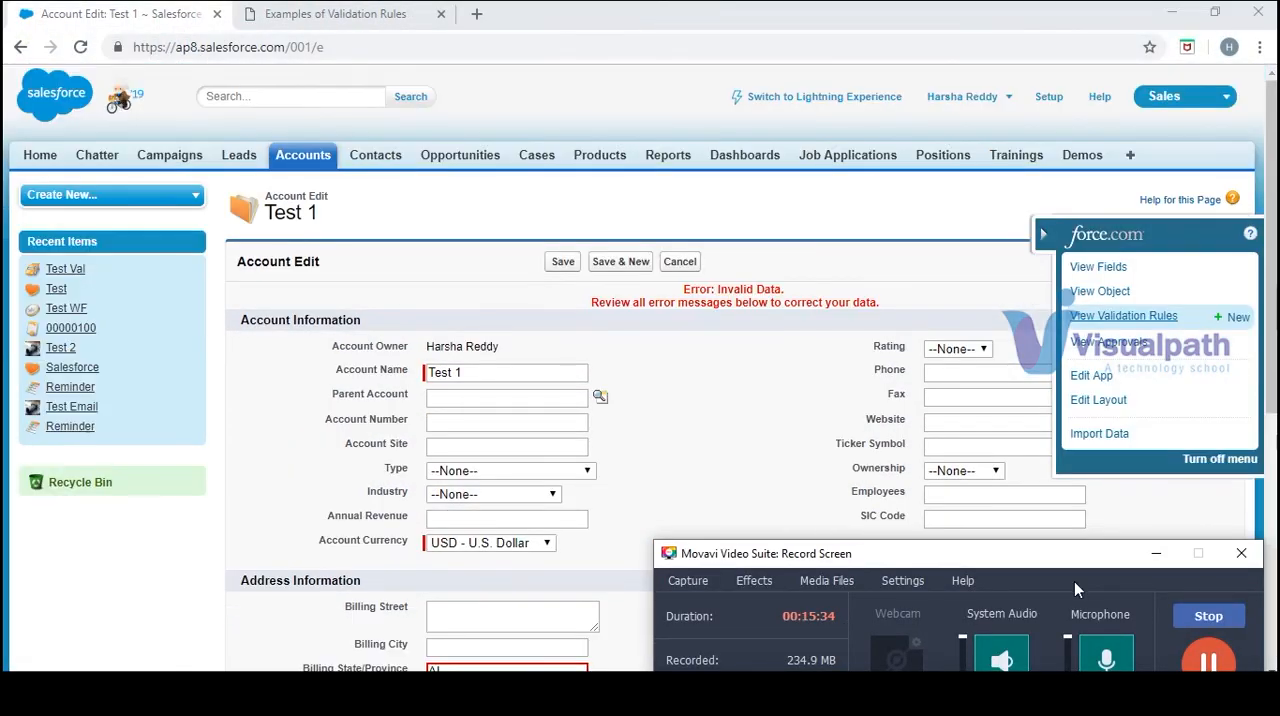
pyautogui.click(1156, 555)
# Replace the Test 1 account's billing state with NY, save the account and check its saved billing address
pyautogui.click(1042, 236)
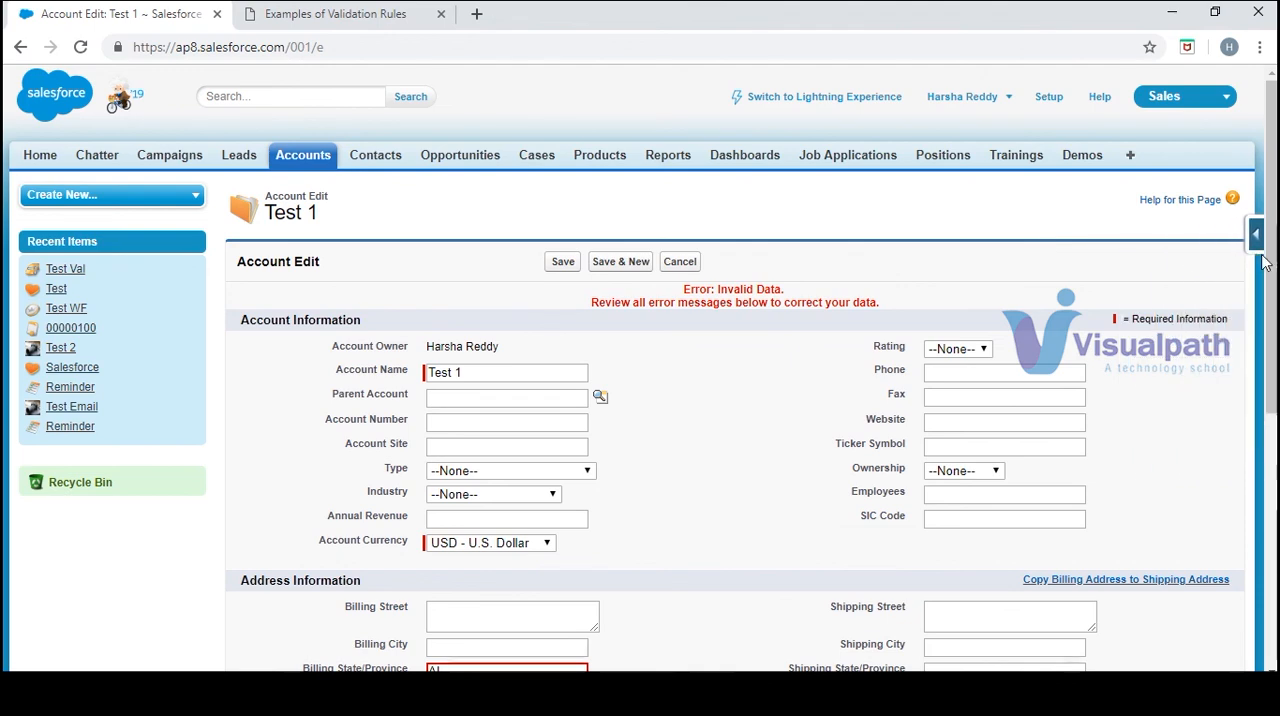
pyautogui.scroll(-2, 1066, 297)
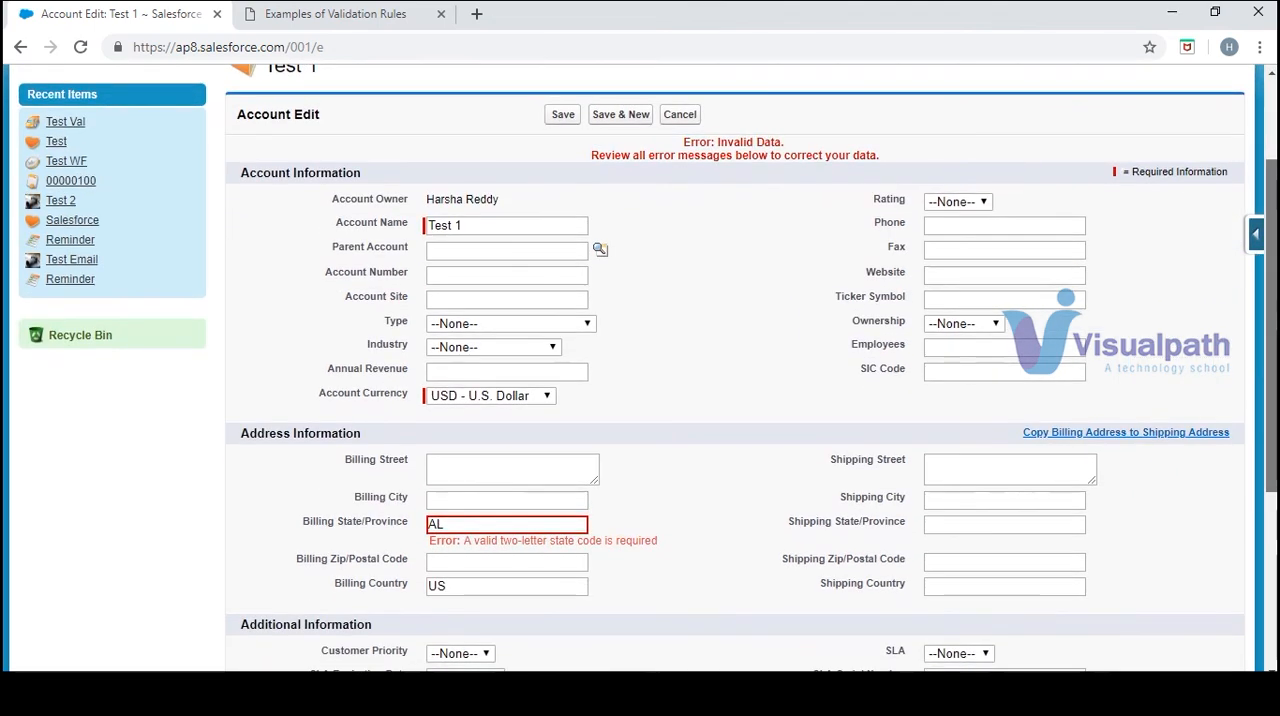
pyautogui.click(522, 520)
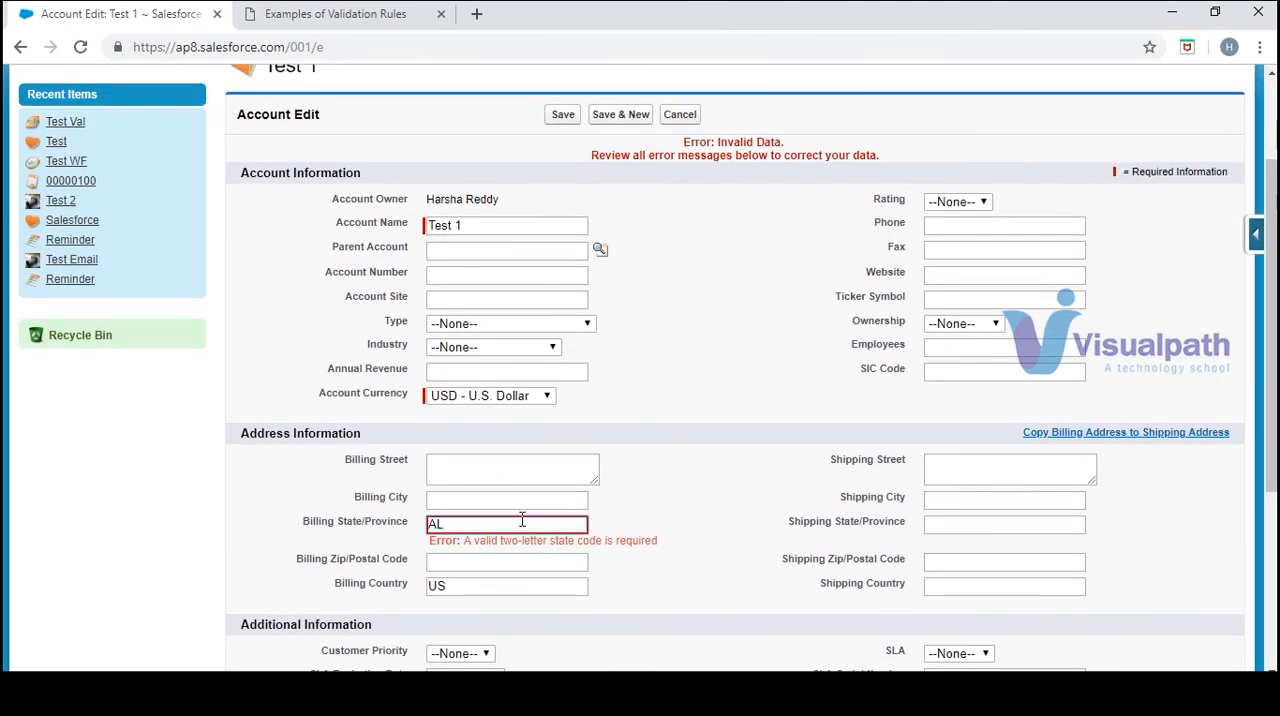
pyautogui.write('NY')
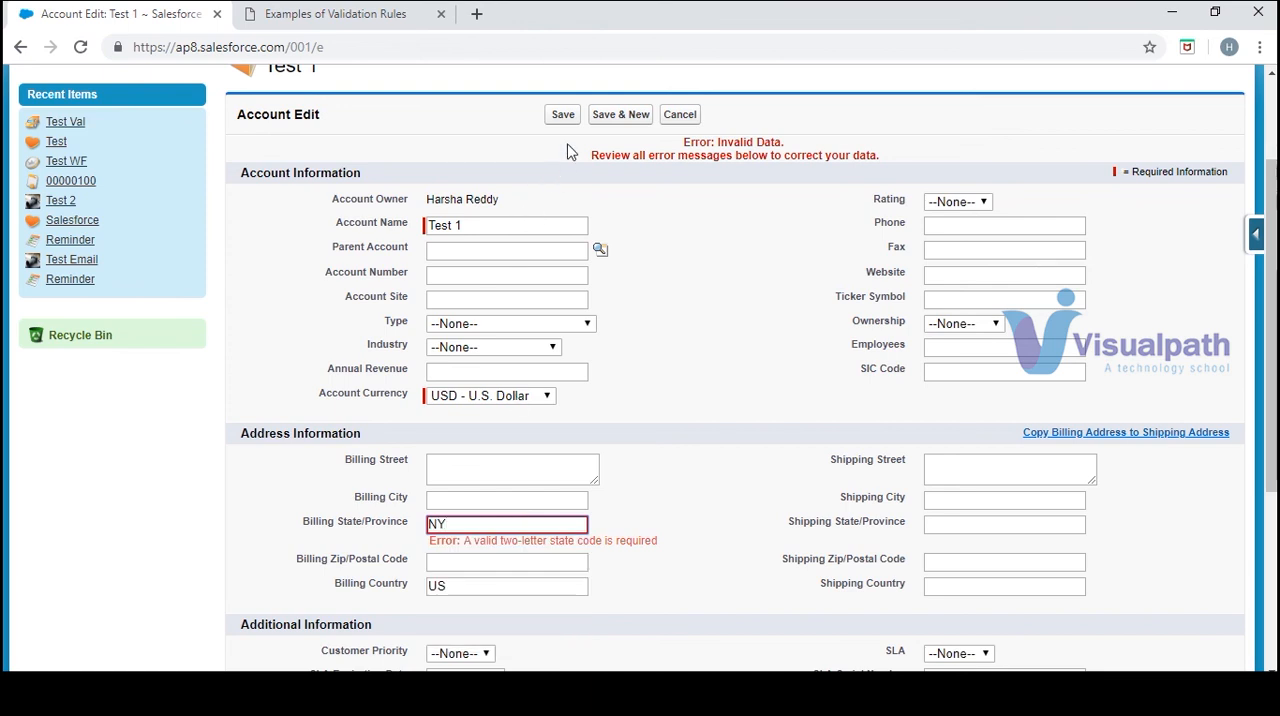
pyautogui.click(563, 114)
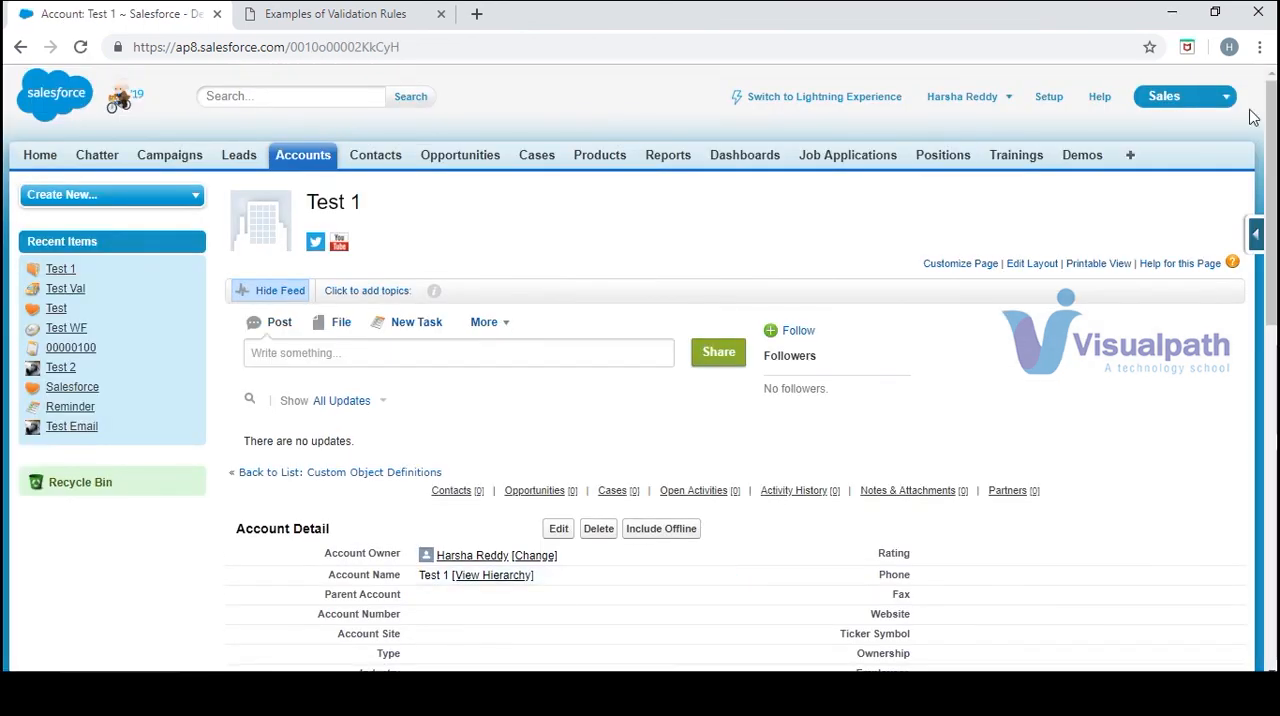
pyautogui.moveTo(1272, 128); pyautogui.dragTo(1272, 278)
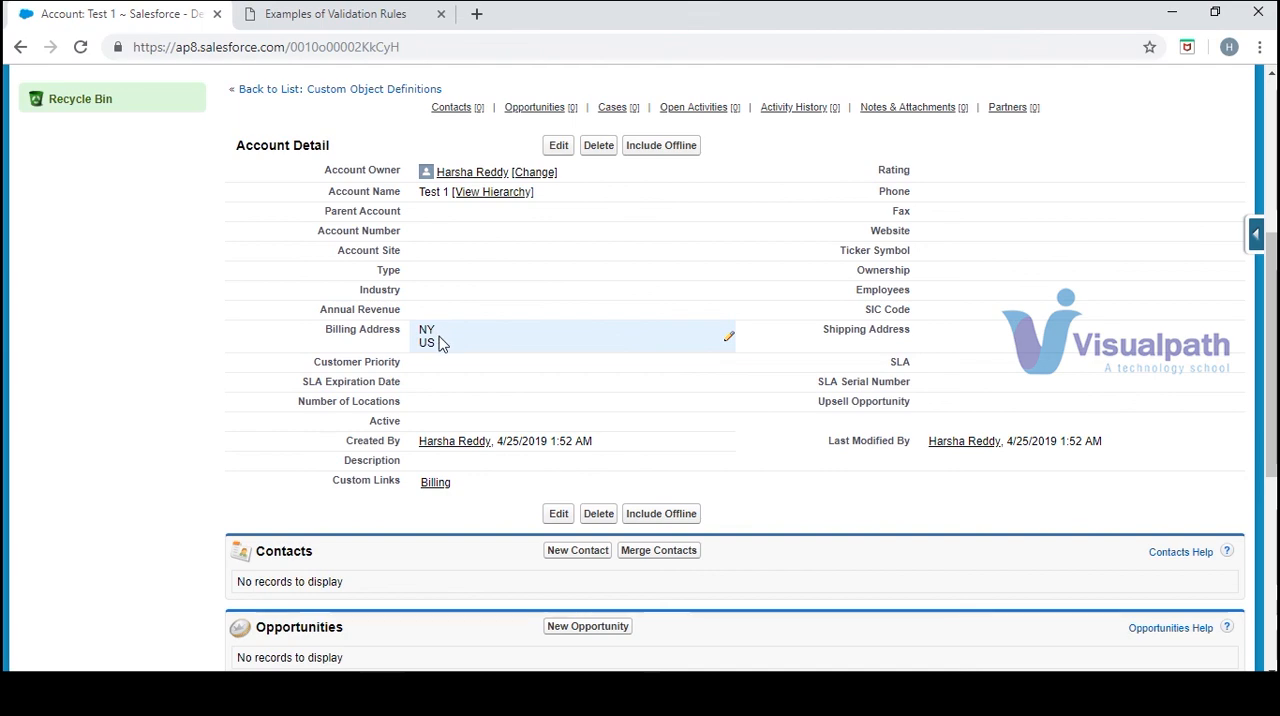
# Browse the further sample account validation rules in the Examples of Validation Rules document and return to the Test 1 account
pyautogui.click(352, 18)
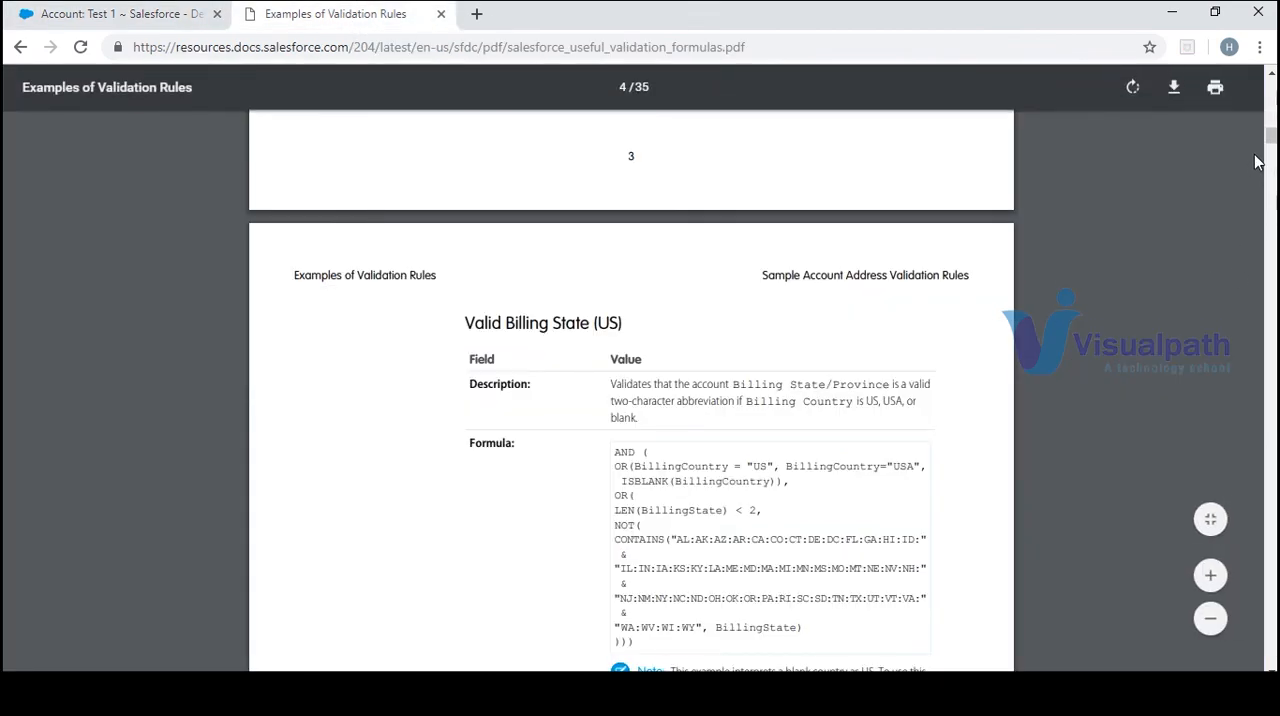
pyautogui.scroll(-1, 1257, 162)
pyautogui.scroll(-10, 1257, 162)
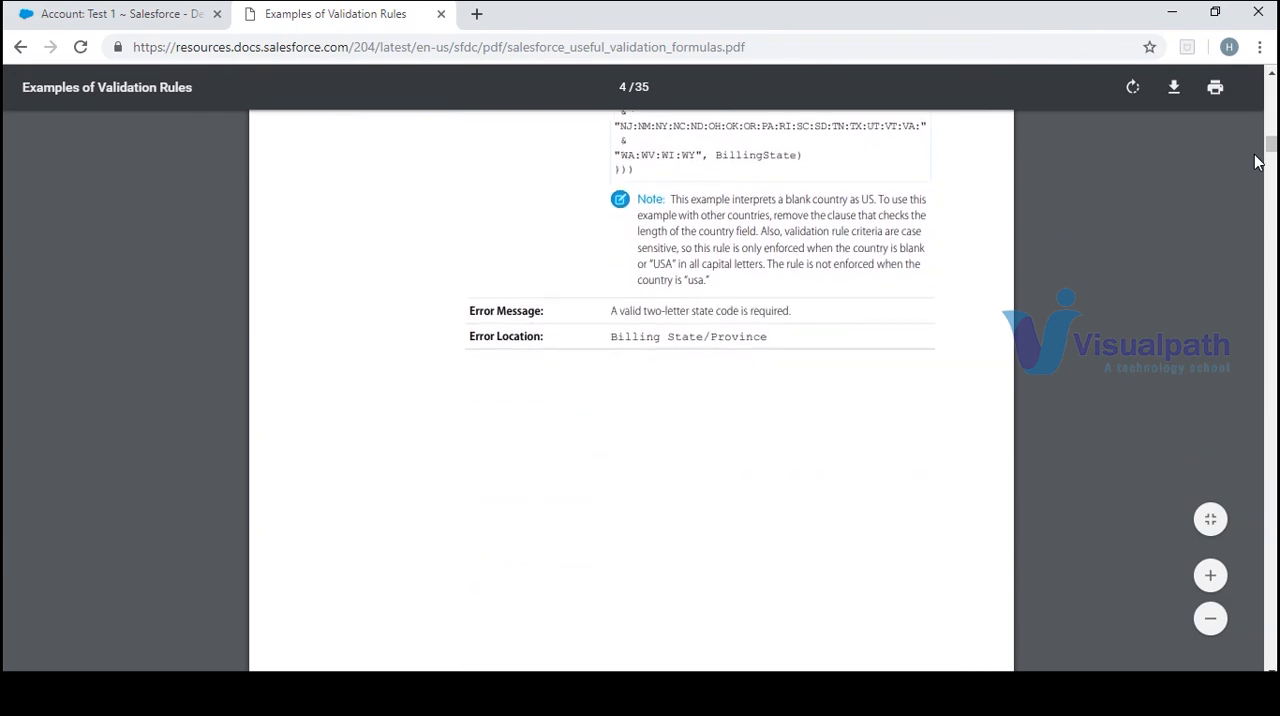
pyautogui.scroll(-20, 1257, 162)
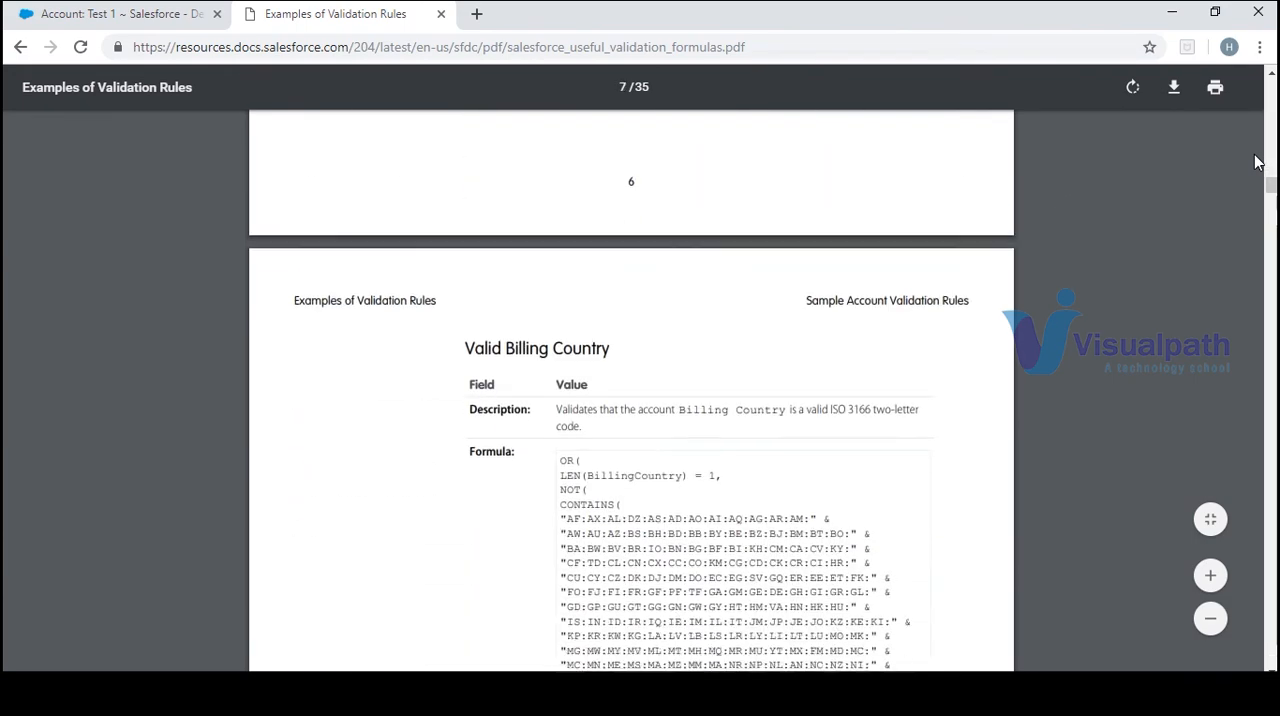
pyautogui.scroll(15, 1257, 162)
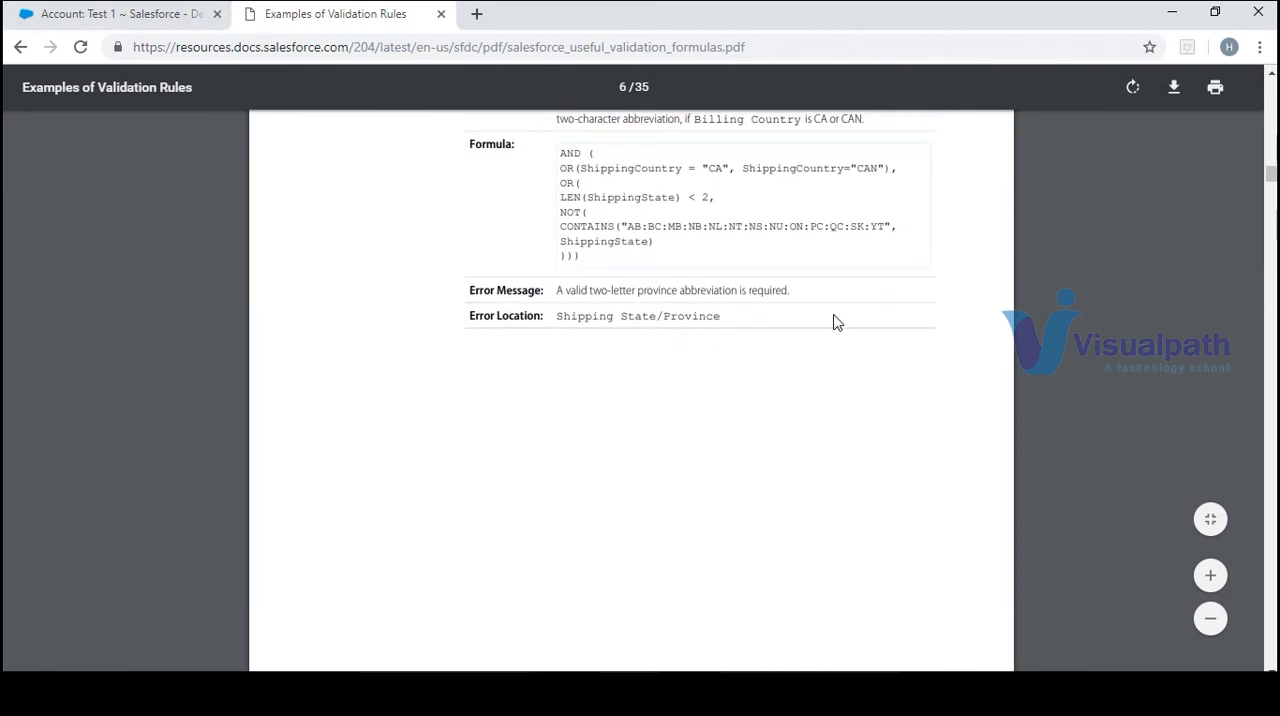
pyautogui.click(95, 14)
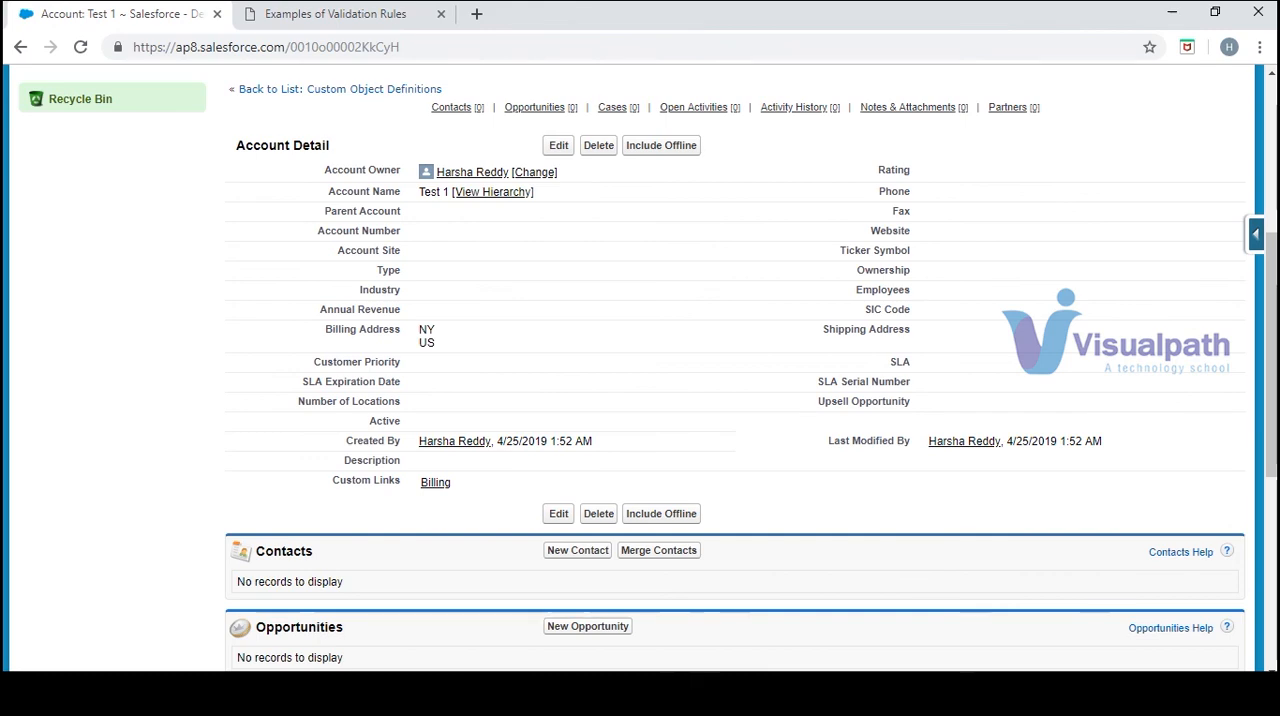
pyautogui.moveTo(805, 700)
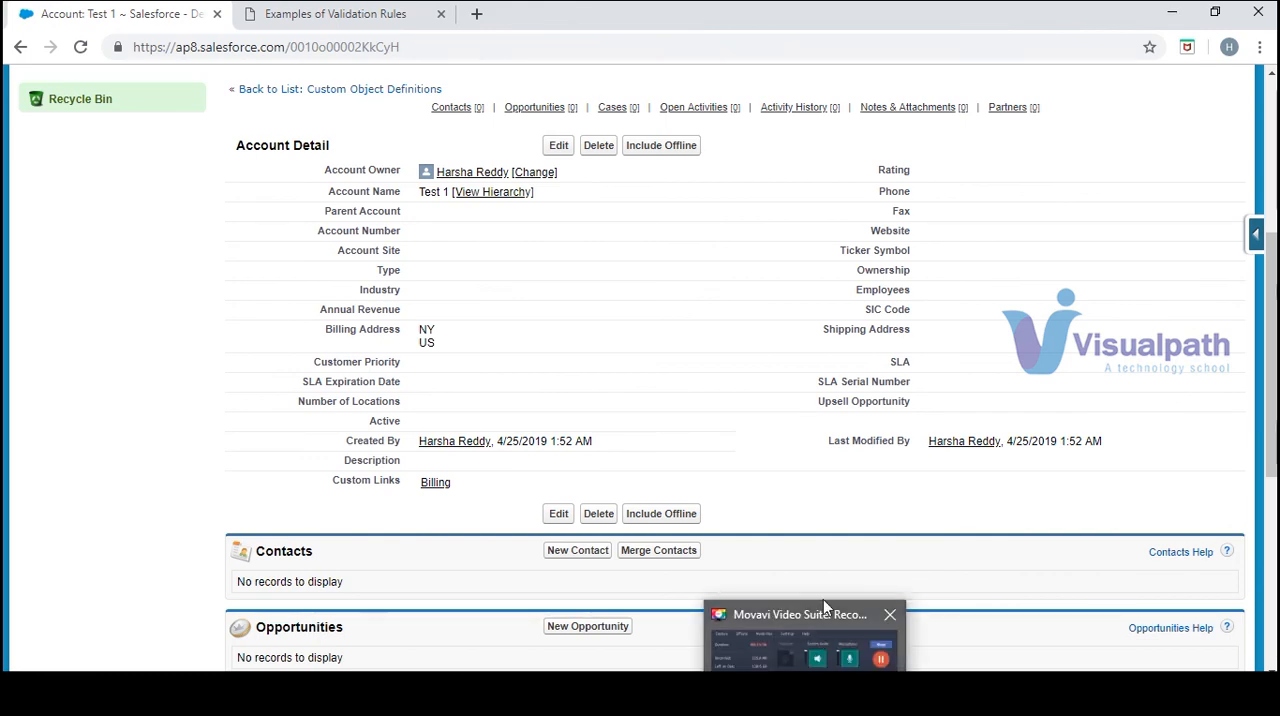